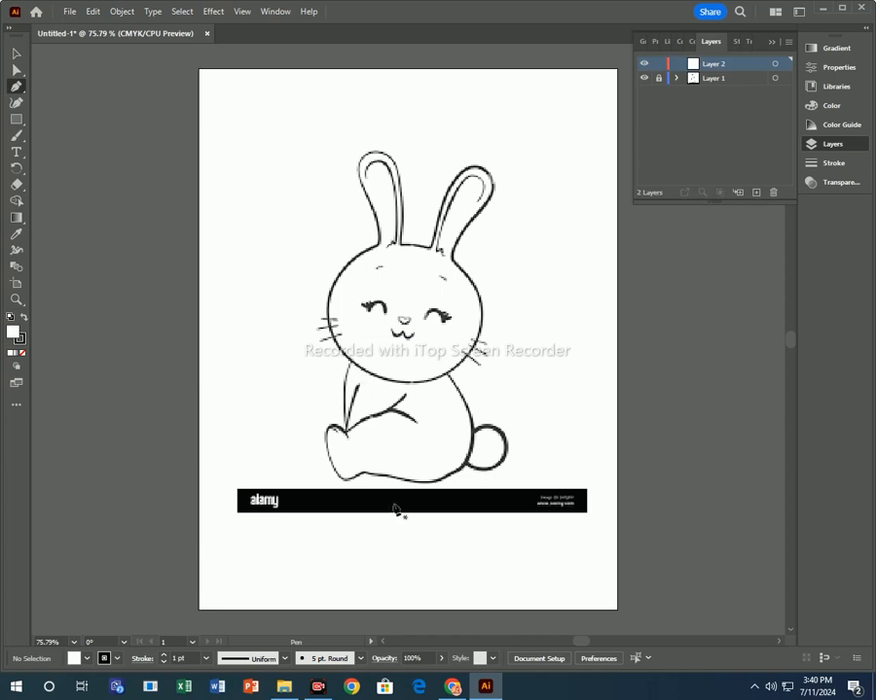
# Trace the bunny's underside, foot and outer arm line with the Pen tool, from the tail base up to the head
pyautogui.moveTo(468, 469); pyautogui.dragTo(421, 493)
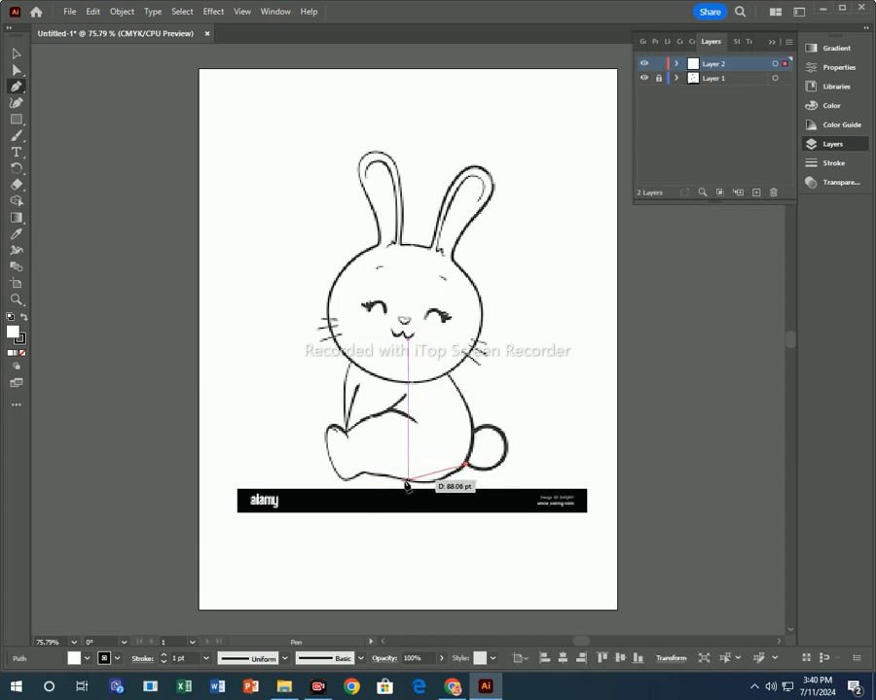
pyautogui.click(386, 471)
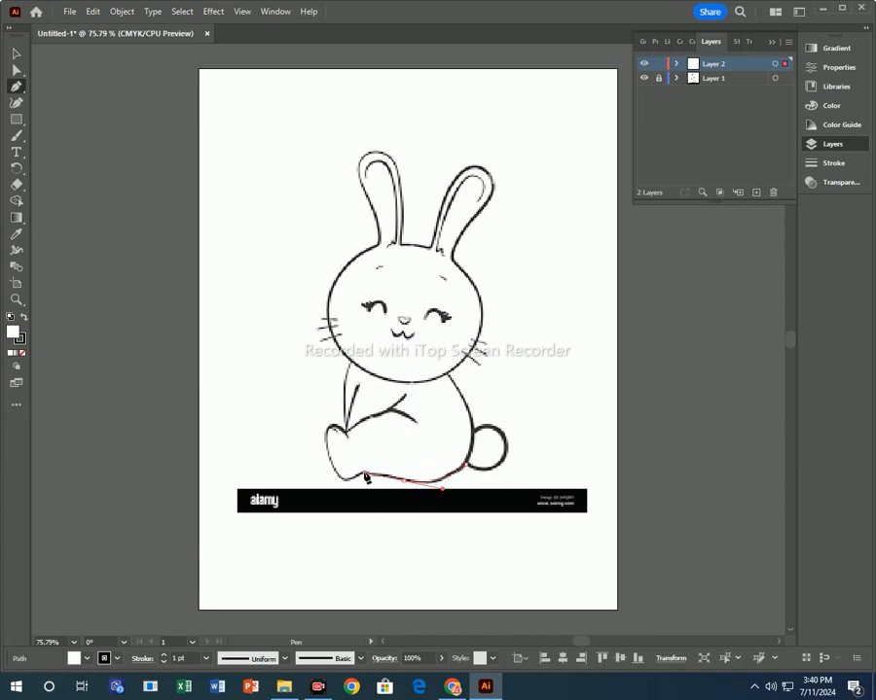
pyautogui.moveTo(401, 479); pyautogui.dragTo(333, 474)
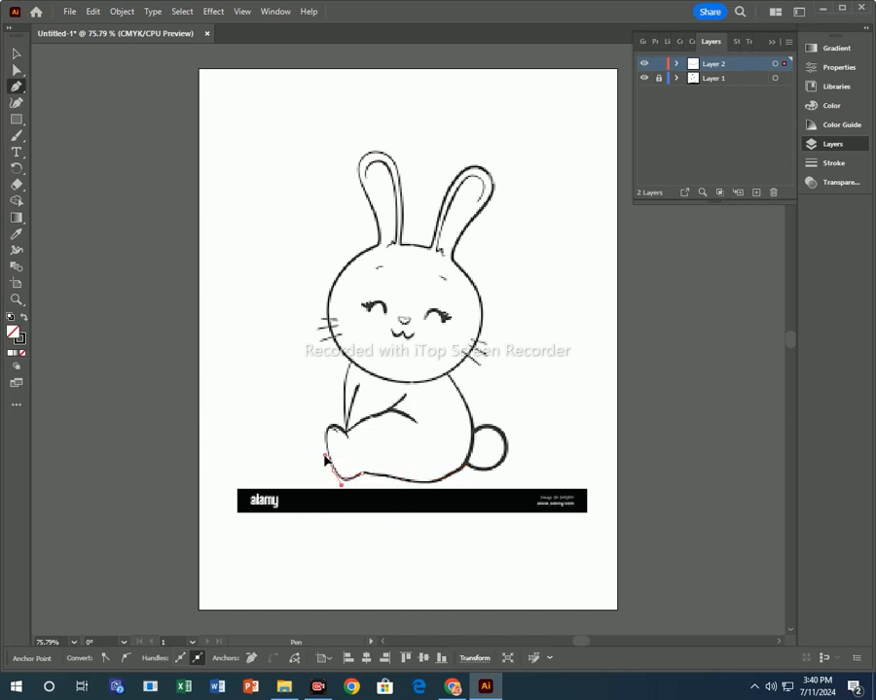
pyautogui.click(337, 426)
pyautogui.moveTo(348, 428); pyautogui.dragTo(353, 446)
pyautogui.click(347, 436)
pyautogui.click(351, 361)
pyautogui.click(351, 361)
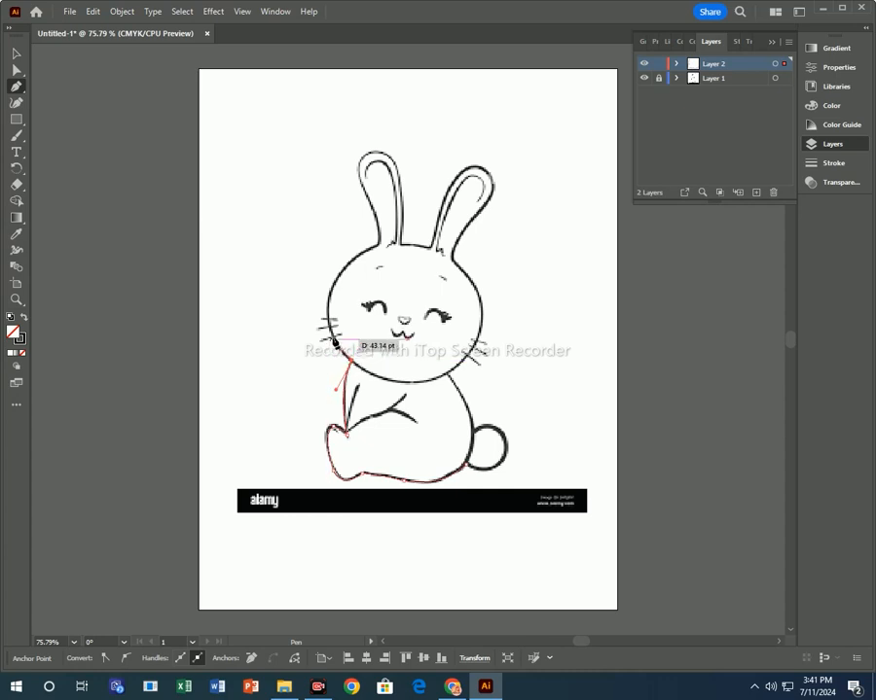
# Continue the outline along the left side of the head up to the base of the left ear
pyautogui.moveTo(341, 273); pyautogui.dragTo(373, 216)
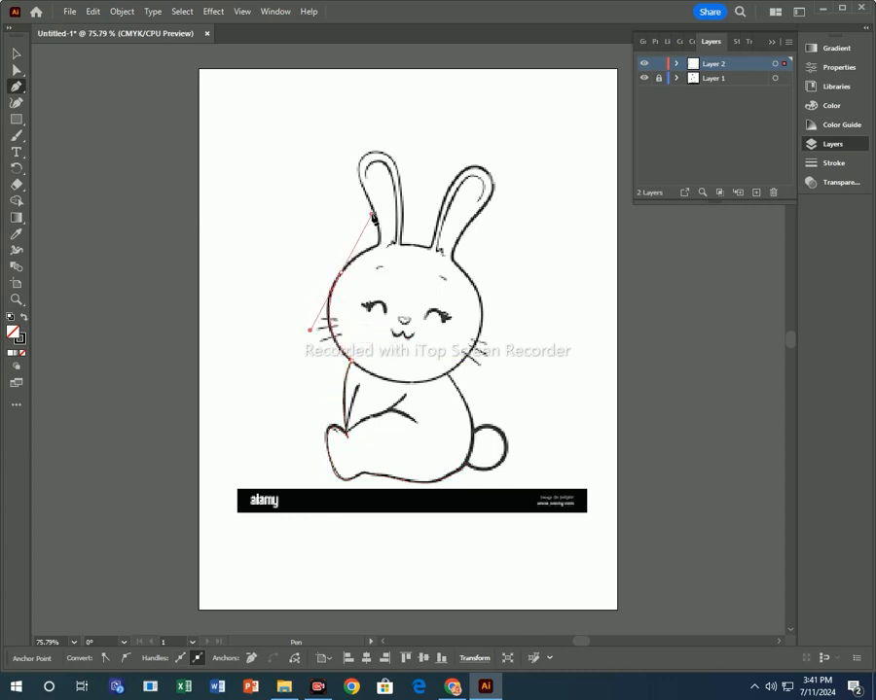
pyautogui.click(341, 273)
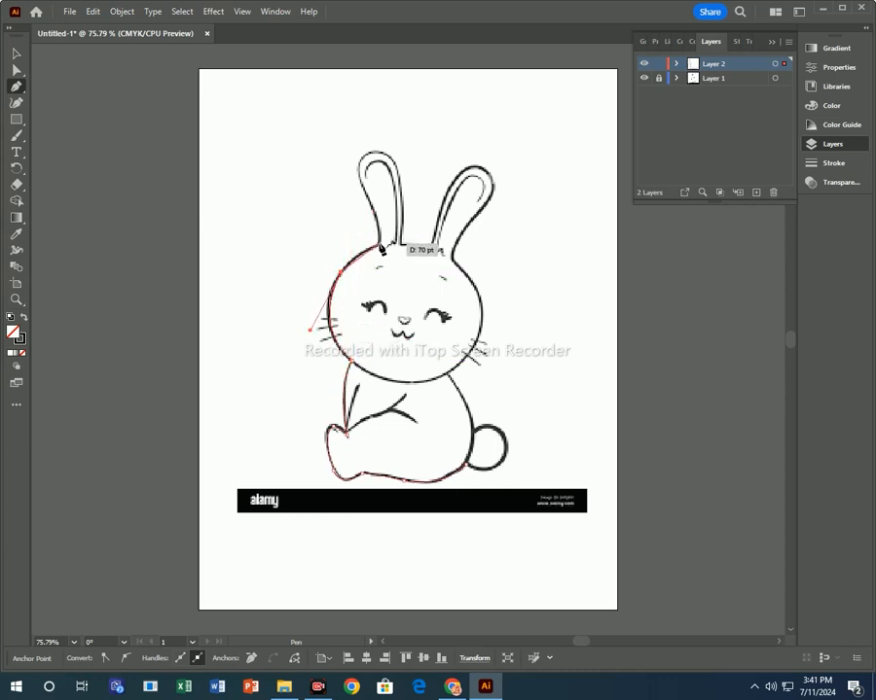
pyautogui.moveTo(381, 247); pyautogui.dragTo(392, 251)
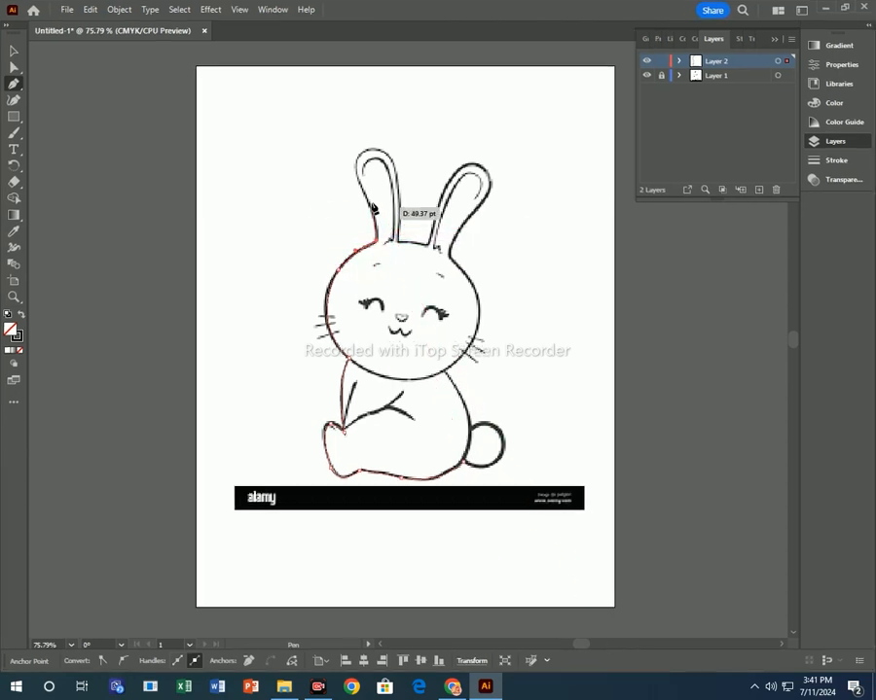
# Trace the outer contour of the left ear over its tip and back down to the head
pyautogui.moveTo(356, 169); pyautogui.dragTo(332, 107)
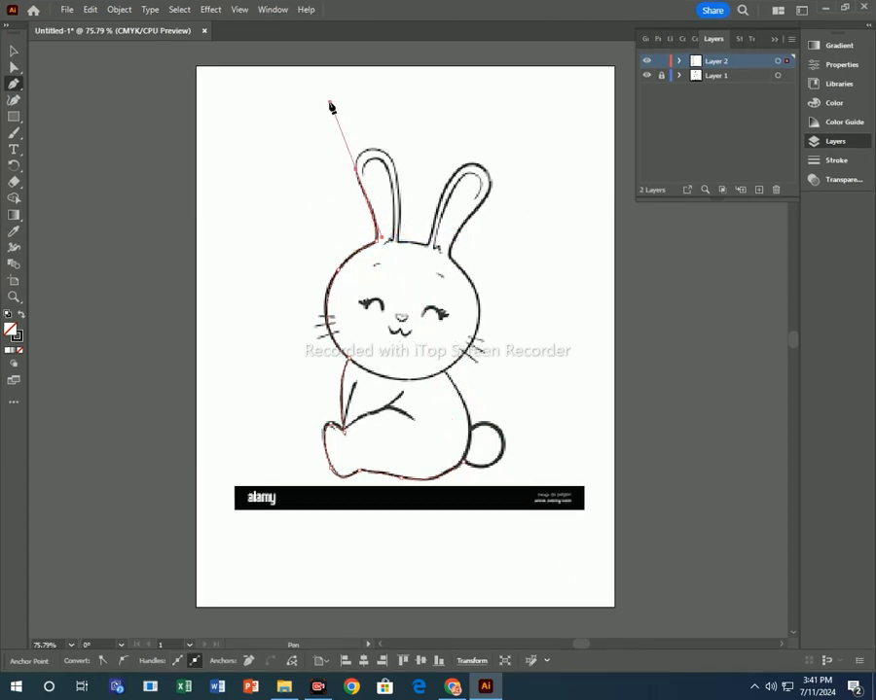
pyautogui.moveTo(393, 163); pyautogui.dragTo(425, 196)
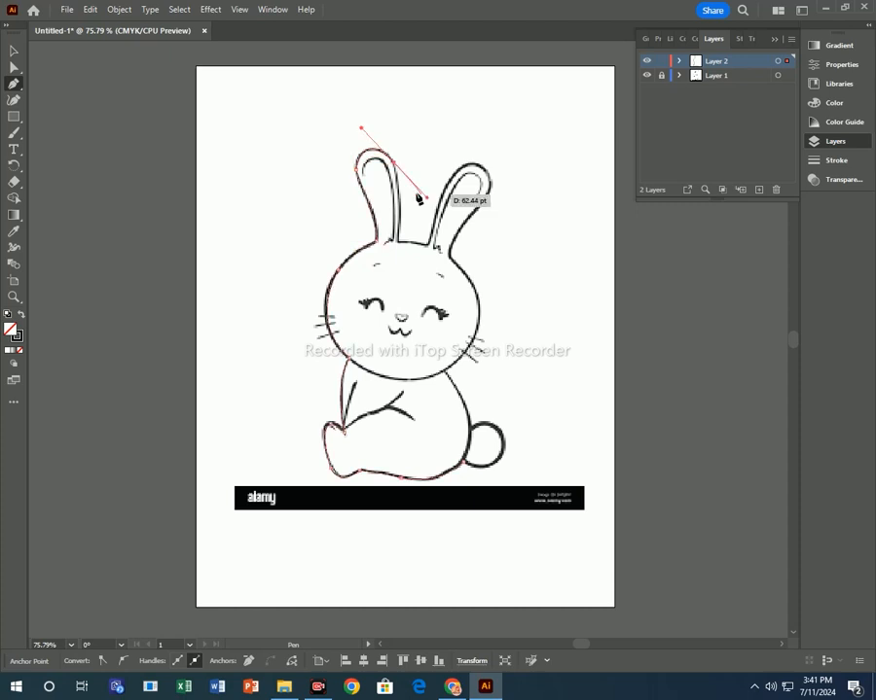
pyautogui.click(393, 164)
pyautogui.click(398, 242)
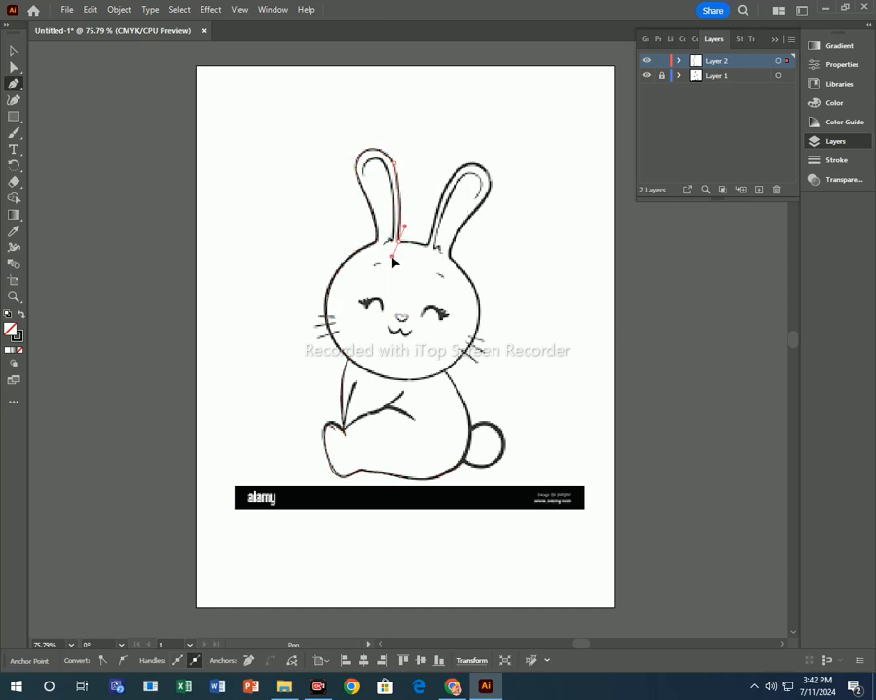
# Continue the outline across the top of the head and around the right ear to its outer base
pyautogui.moveTo(392, 258); pyautogui.dragTo(435, 253)
pyautogui.click(398, 243)
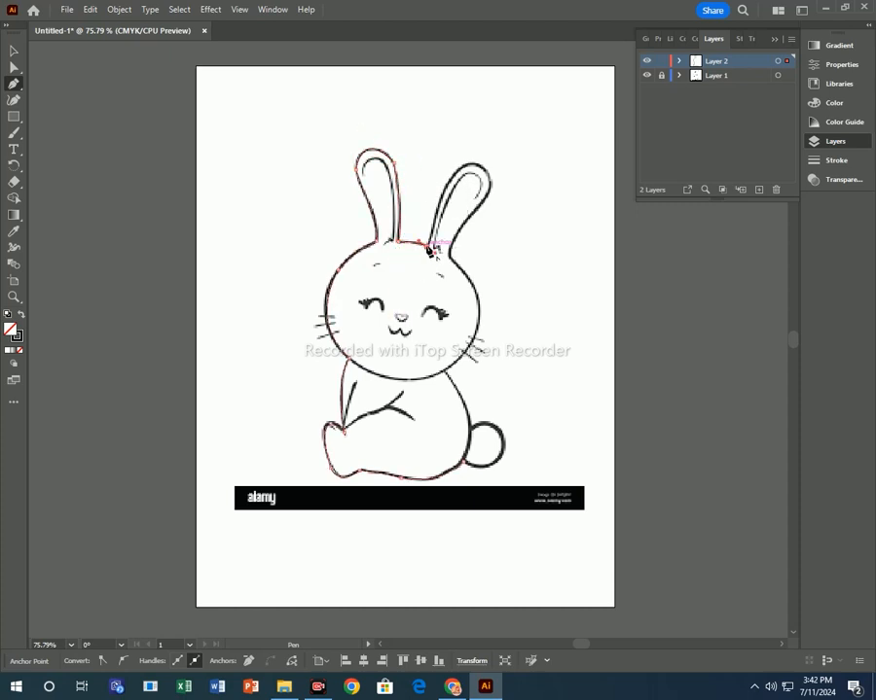
pyautogui.moveTo(481, 167); pyautogui.dragTo(516, 185)
pyautogui.click(480, 166)
pyautogui.moveTo(472, 215); pyautogui.dragTo(452, 265)
pyautogui.click(472, 215)
pyautogui.click(451, 256)
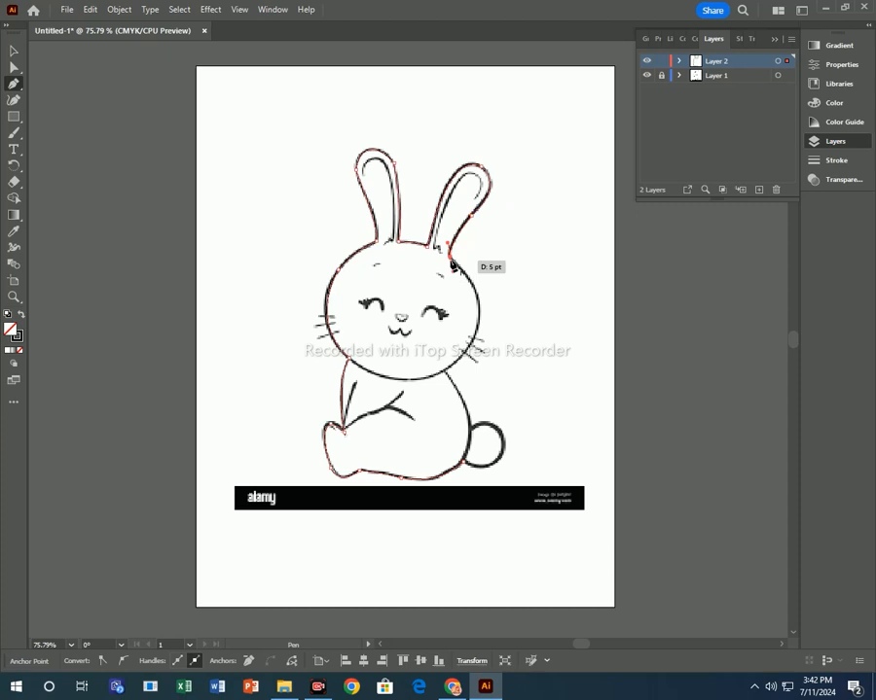
# Trace the right side of the head and the bunny's back down to where the tail begins
pyautogui.moveTo(469, 338); pyautogui.dragTo(422, 387)
pyautogui.click(470, 341)
pyautogui.click(445, 372)
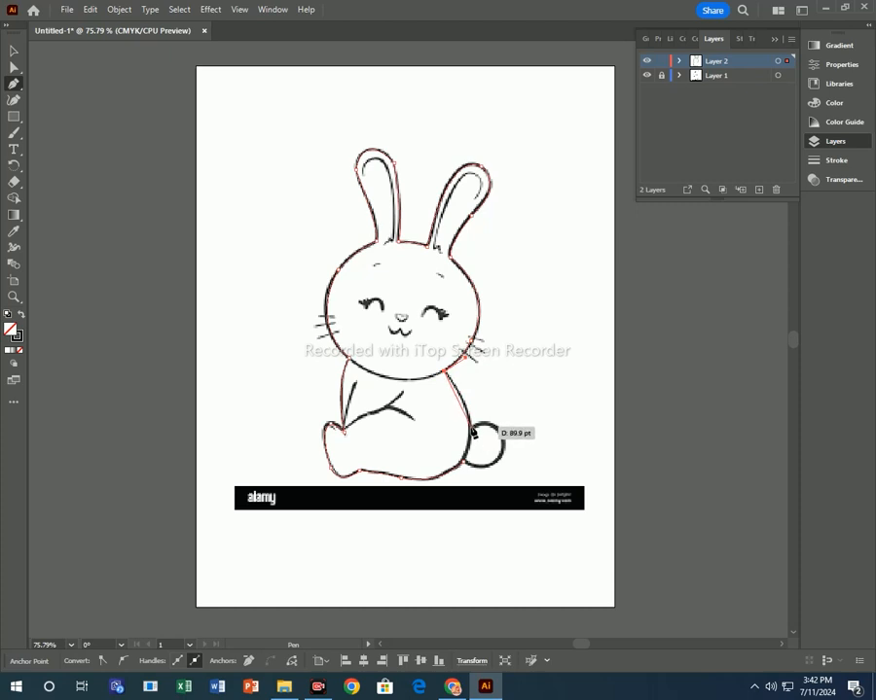
pyautogui.moveTo(471, 427); pyautogui.dragTo(473, 454)
pyautogui.click(471, 427)
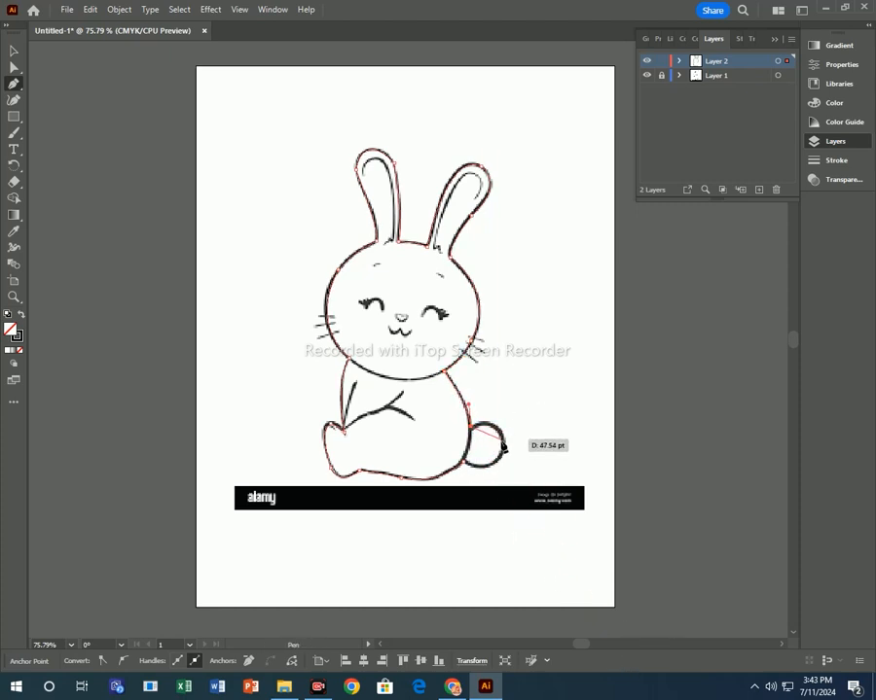
# Trace around the round tail and close the body outline at its starting point
pyautogui.moveTo(501, 480); pyautogui.dragTo(492, 497)
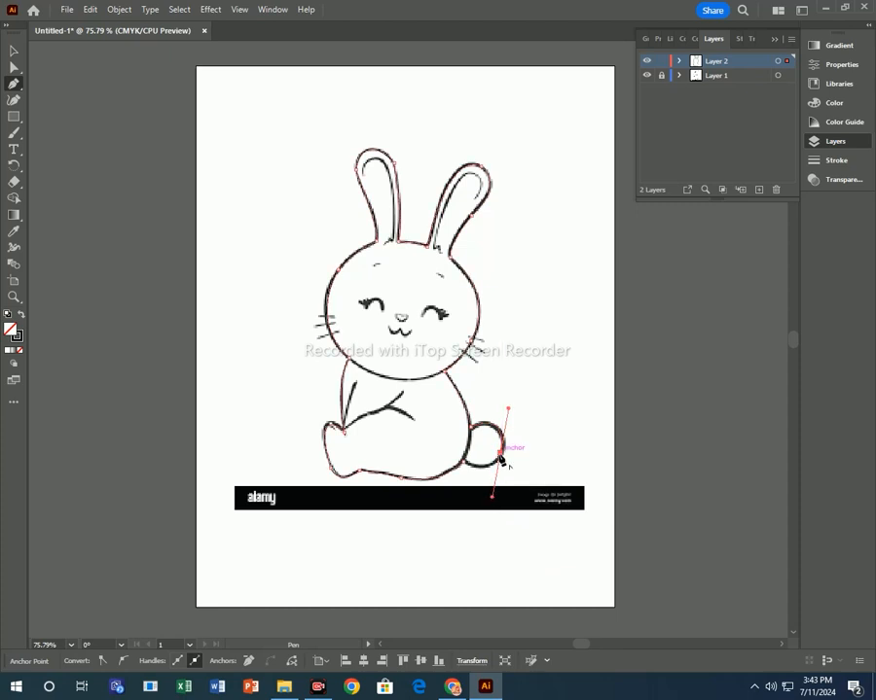
pyautogui.click(501, 454)
pyautogui.moveTo(463, 462); pyautogui.dragTo(431, 445)
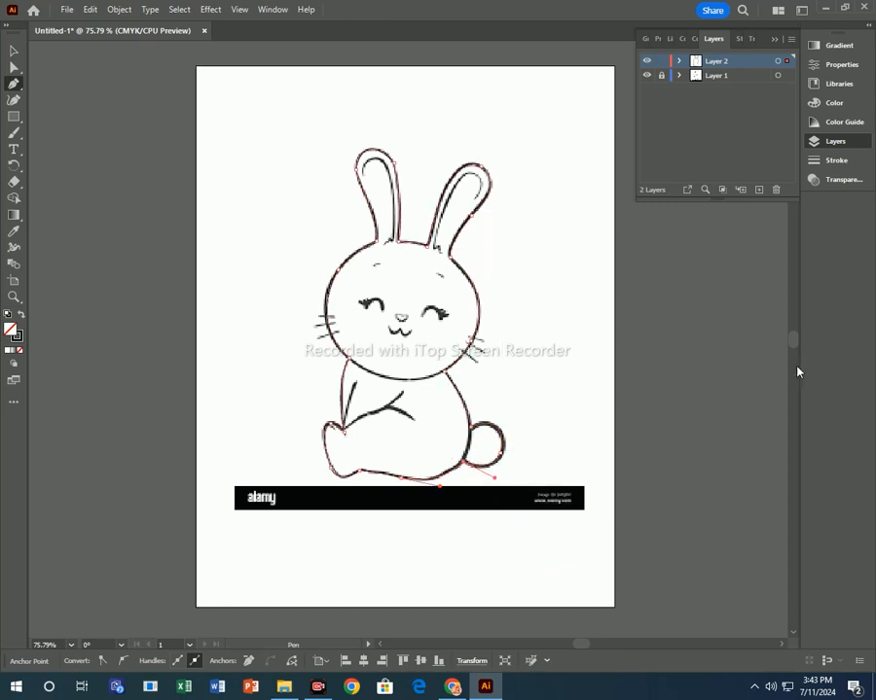
# Lock Layer 2 and, on a new layer, trace the left side of the head up from the chin with the Pen tool
pyautogui.click(661, 62)
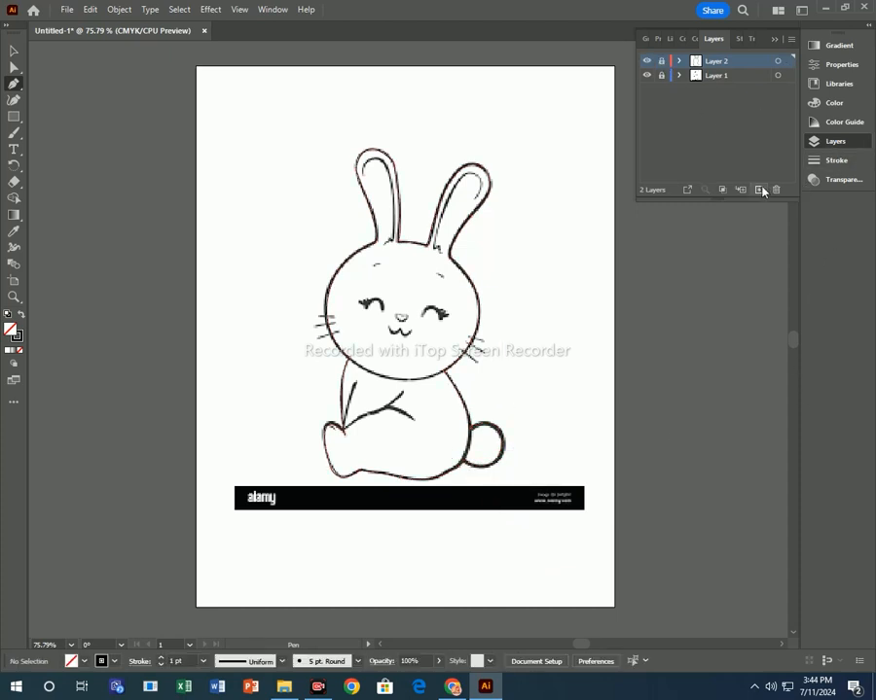
pyautogui.click(758, 189)
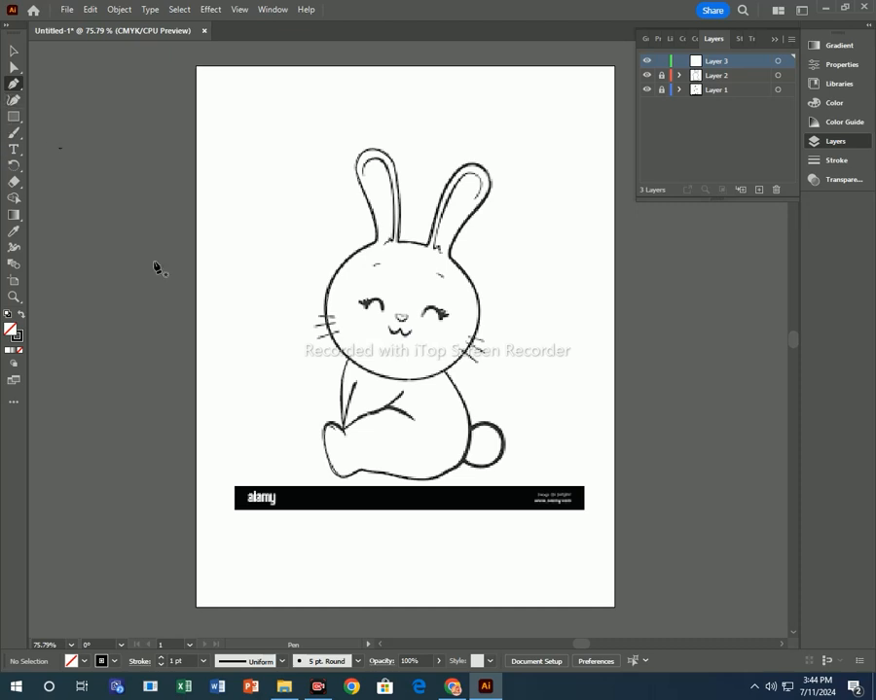
pyautogui.click(349, 358)
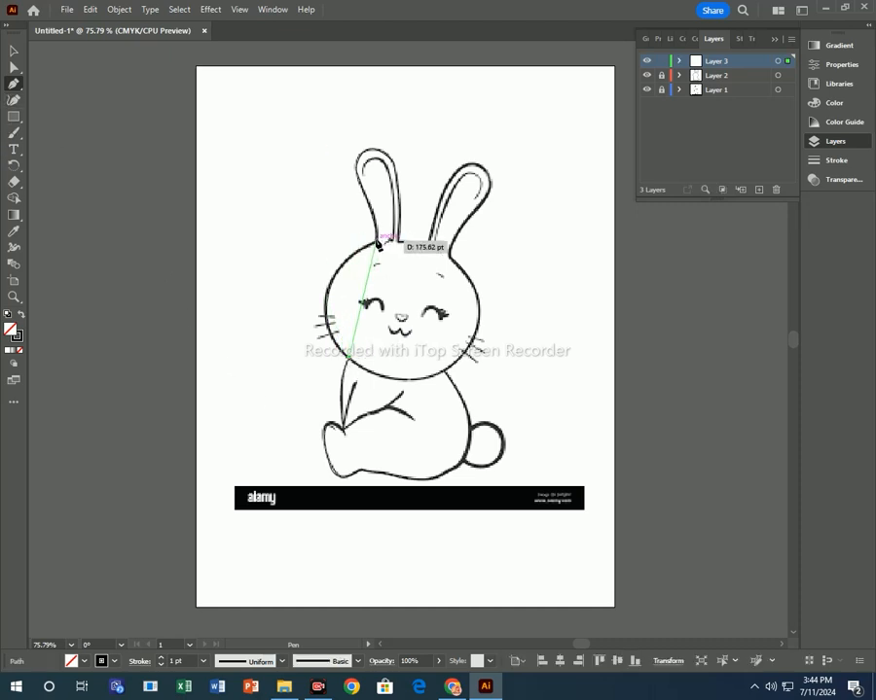
pyautogui.moveTo(337, 270); pyautogui.dragTo(336, 124)
pyautogui.click(337, 270)
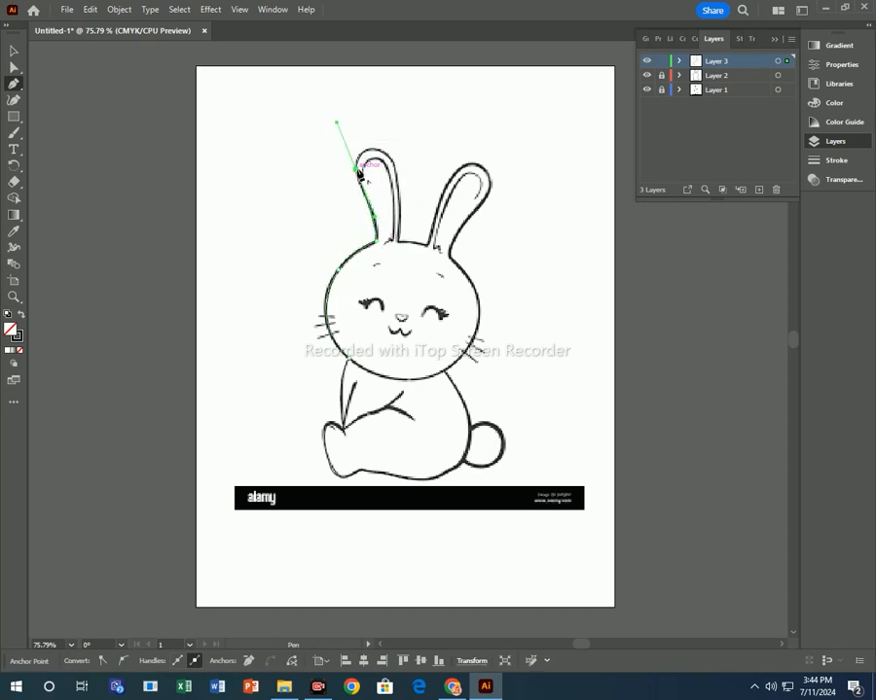
# Trace the left ear's rounded tip and inner side down to the head on Layer 3
pyautogui.click(356, 170)
pyautogui.moveTo(394, 163); pyautogui.dragTo(425, 198)
pyautogui.click(394, 163)
pyautogui.click(397, 242)
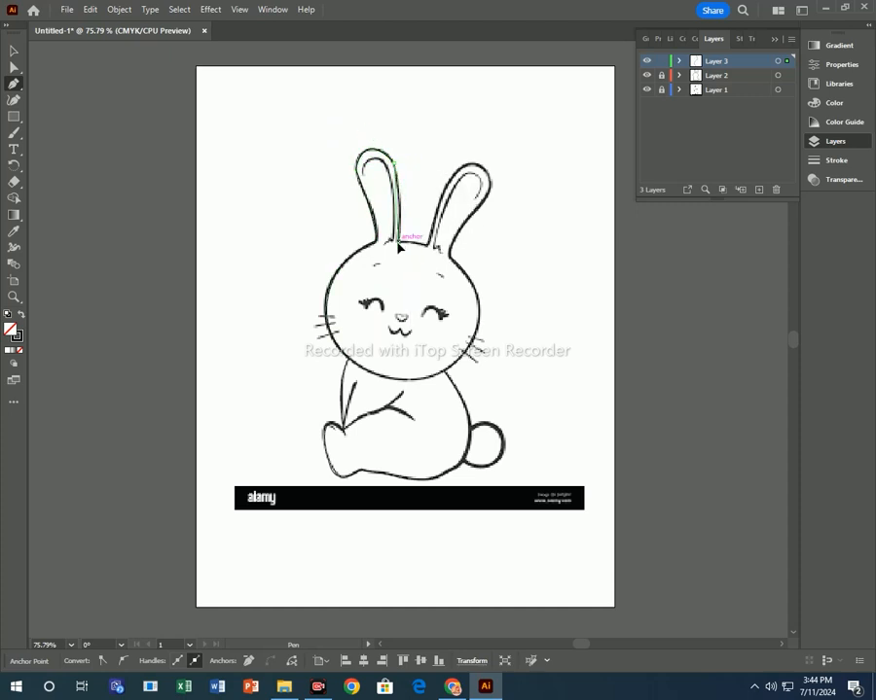
# Extend the Layer 3 head outline across the crown and around the right ear to its outer base
pyautogui.moveTo(393, 257); pyautogui.dragTo(431, 249)
pyautogui.click(398, 242)
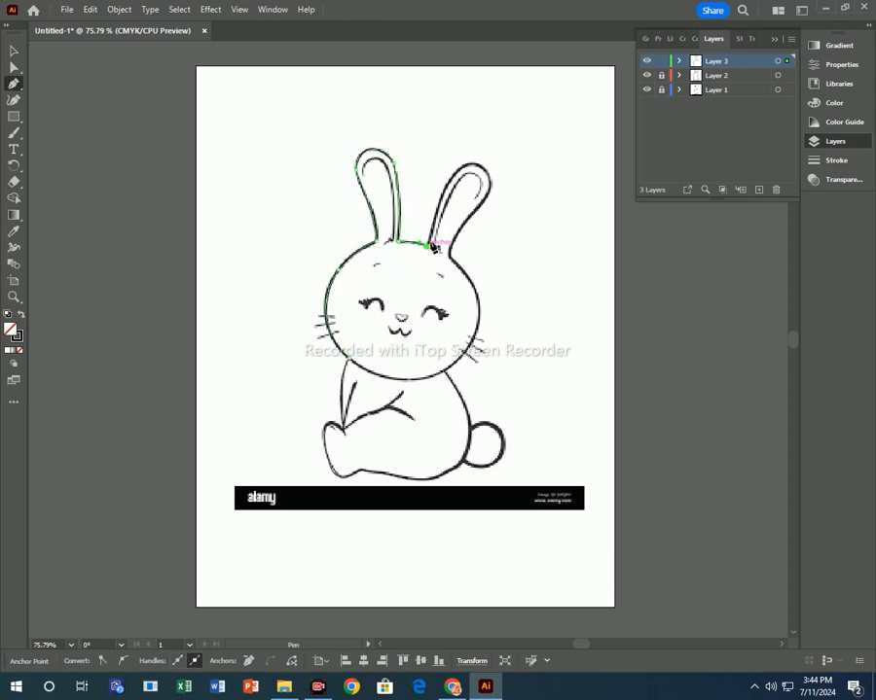
pyautogui.moveTo(484, 171); pyautogui.dragTo(464, 234)
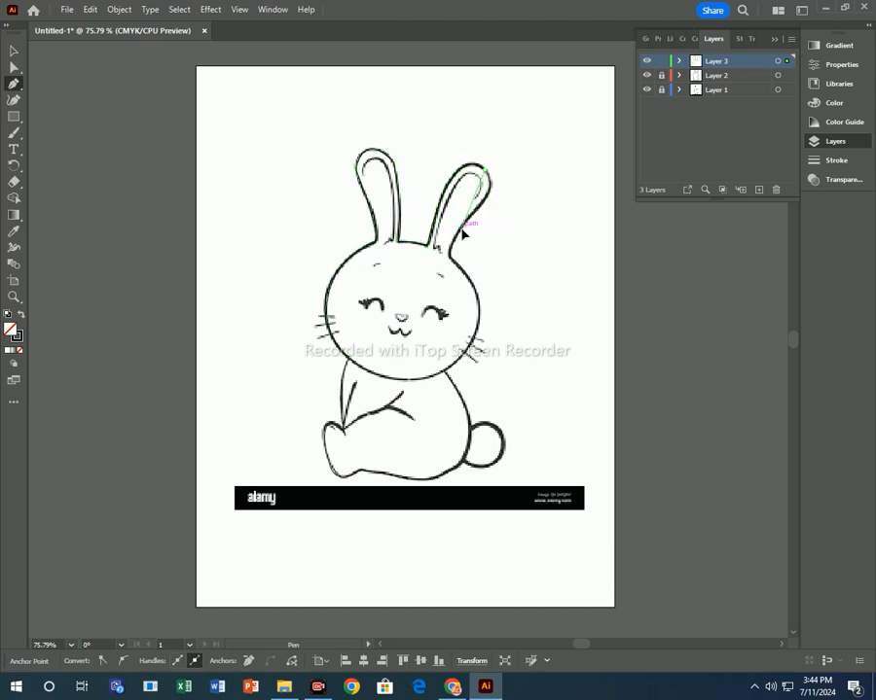
pyautogui.moveTo(412, 284); pyautogui.dragTo(453, 248)
pyautogui.scroll(-1, 417, 263)
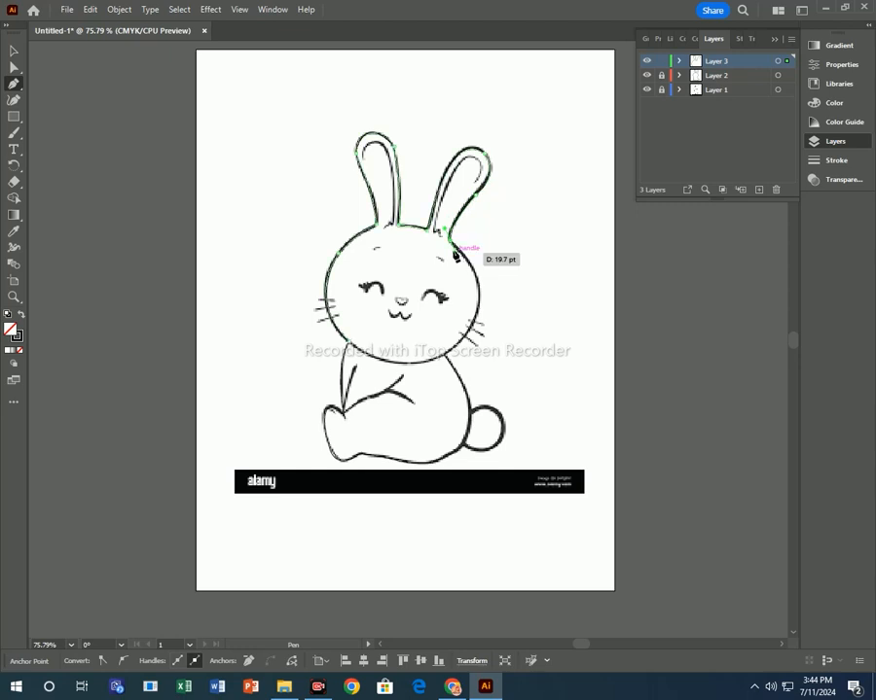
pyautogui.click(449, 233)
# Trace the right cheek and chin, close the head outline and deselect it
pyautogui.moveTo(478, 317); pyautogui.dragTo(444, 362)
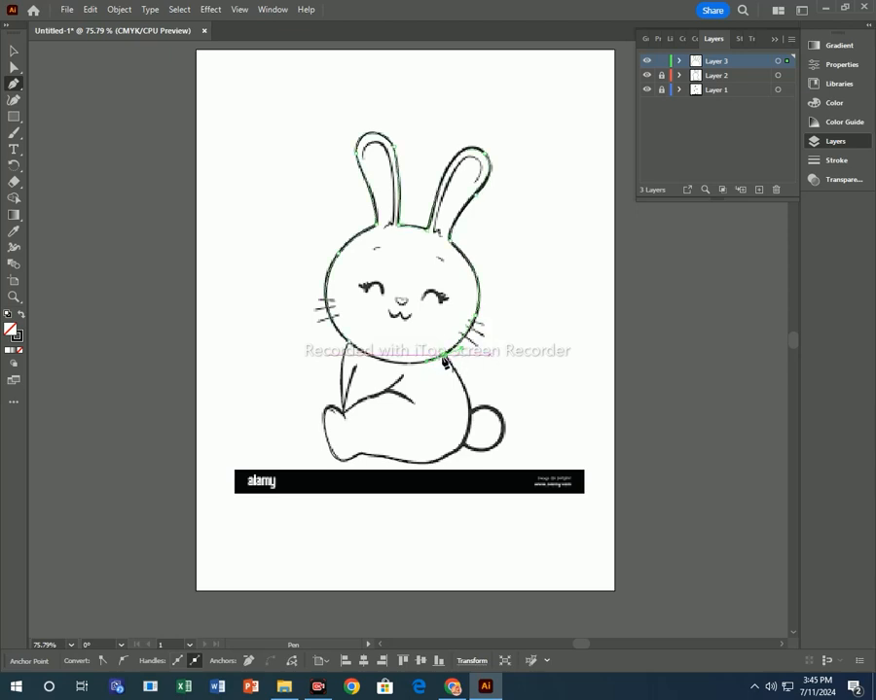
pyautogui.moveTo(321, 281); pyautogui.dragTo(294, 302)
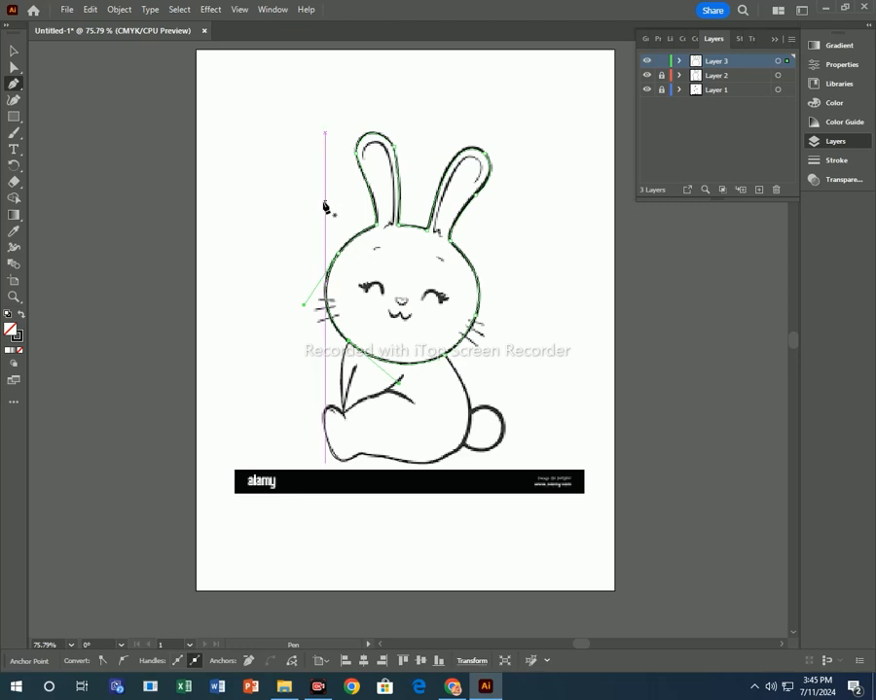
pyautogui.hotkey('ctrl', 'shift', 'a')
# Add a new layer with Layer 3 locked and trace the inner arm line upward from the foot
pyautogui.click(758, 189)
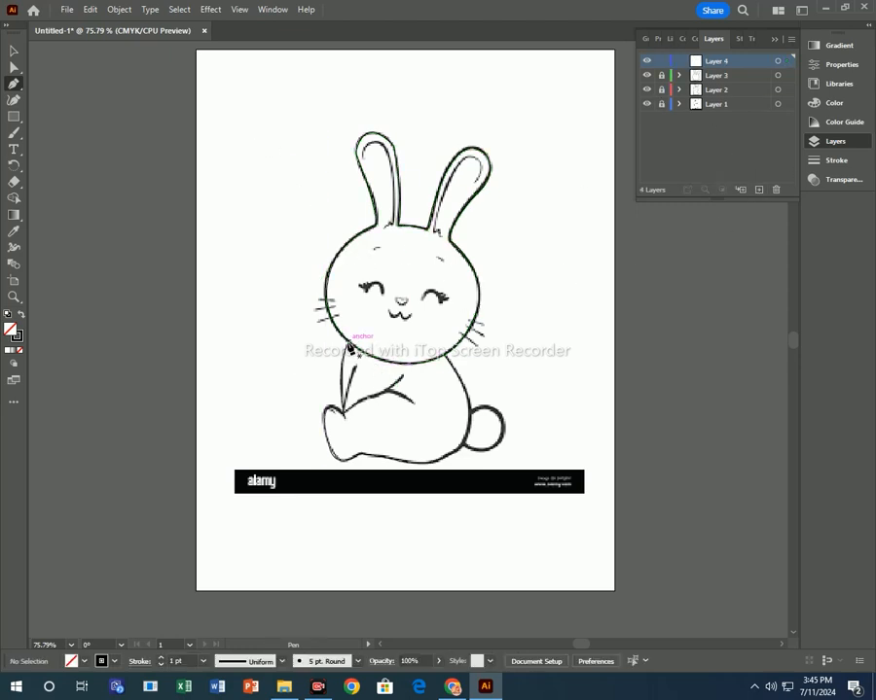
pyautogui.click(349, 345)
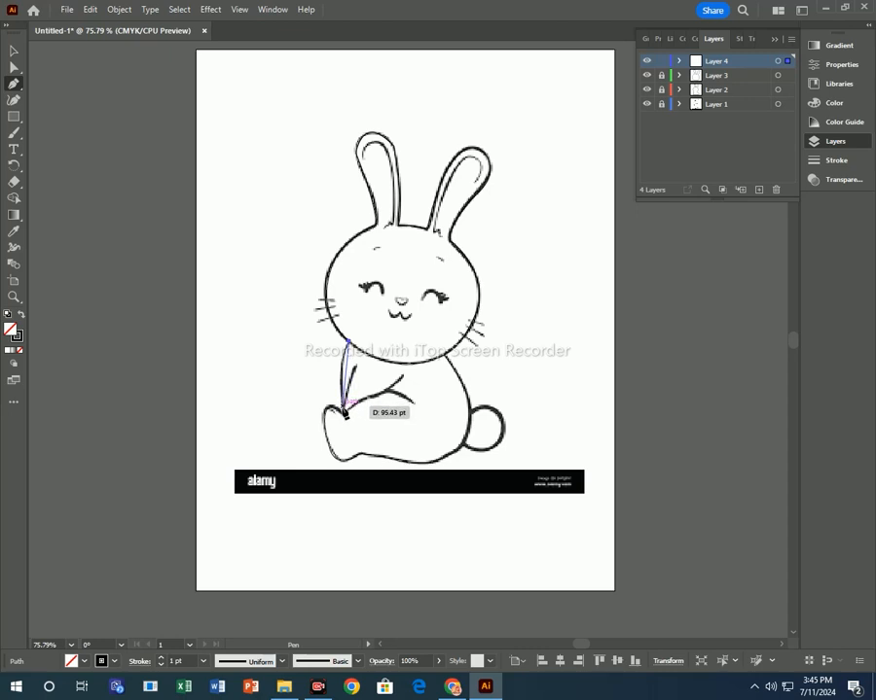
pyautogui.hotkey('ctrl', 'z')
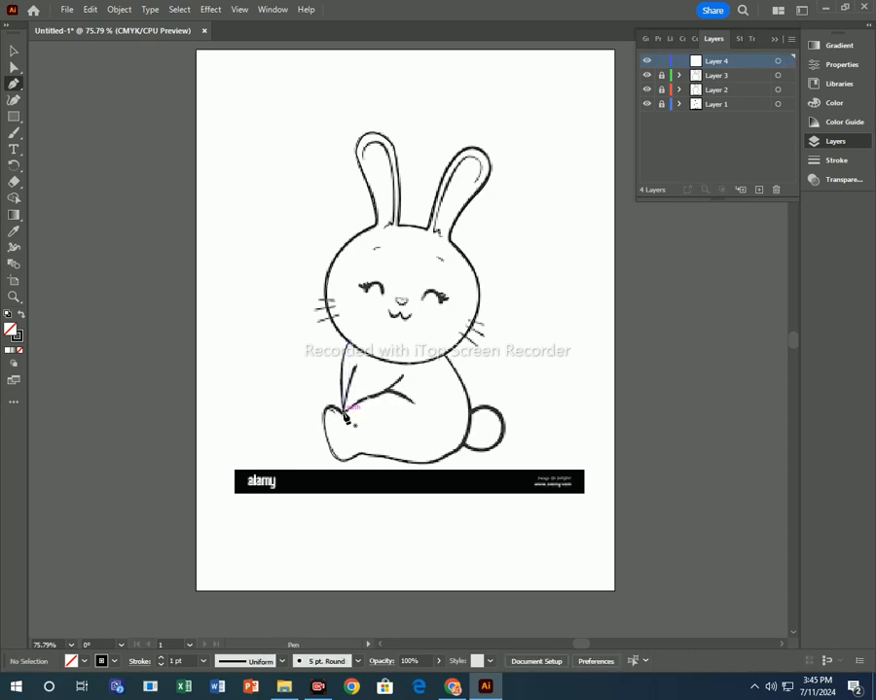
pyautogui.click(345, 414)
pyautogui.moveTo(357, 363); pyautogui.dragTo(363, 370)
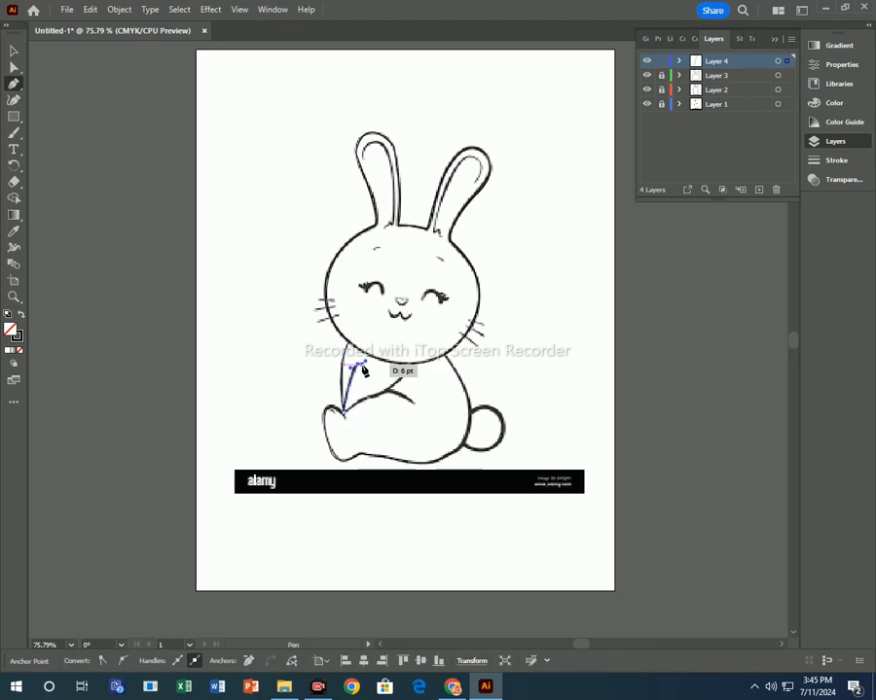
# Add another layer, lock Layer 4, and trace the curved thigh line from the foot across the belly
pyautogui.click(760, 190)
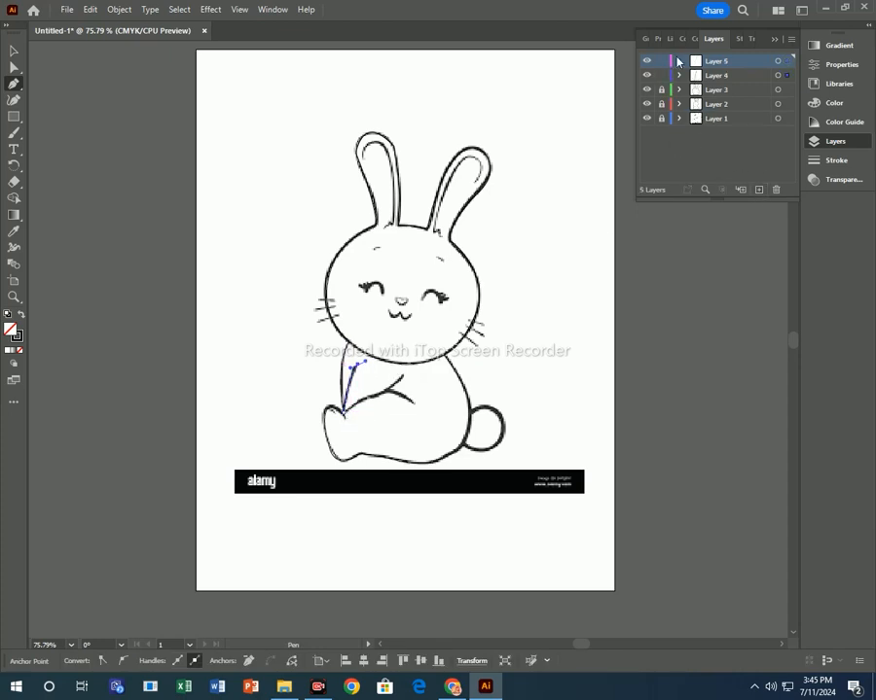
pyautogui.click(661, 75)
pyautogui.click(345, 401)
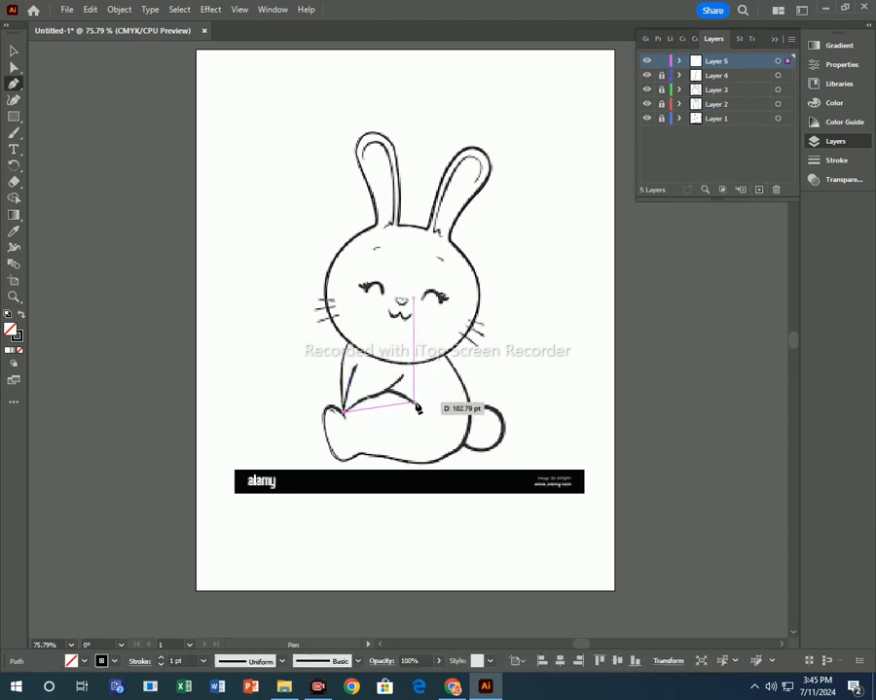
pyautogui.moveTo(413, 401); pyautogui.dragTo(445, 425)
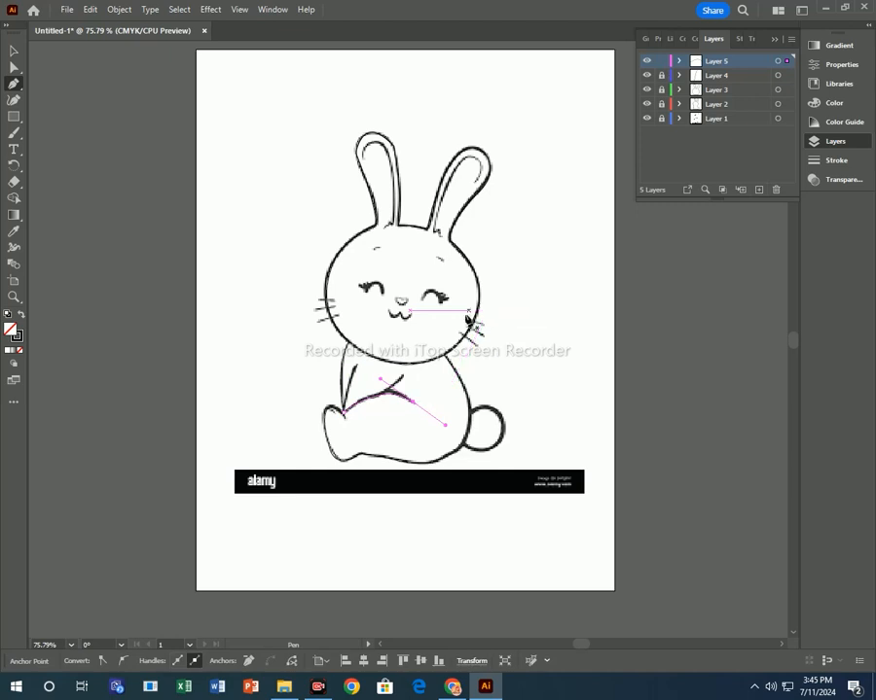
# Add another layer, lock Layer 5, and trace the short crease above the thigh and the small line at the foot's top
pyautogui.click(759, 190)
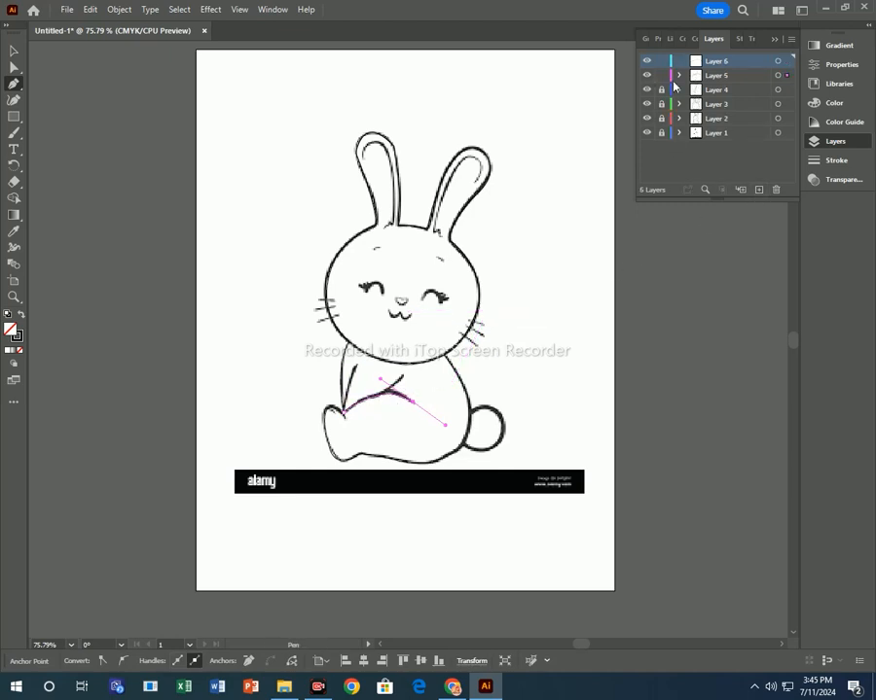
pyautogui.click(662, 75)
pyautogui.click(385, 393)
pyautogui.moveTo(402, 377); pyautogui.dragTo(398, 364)
pyautogui.press('Escape')
pyautogui.moveTo(329, 410); pyautogui.dragTo(333, 418)
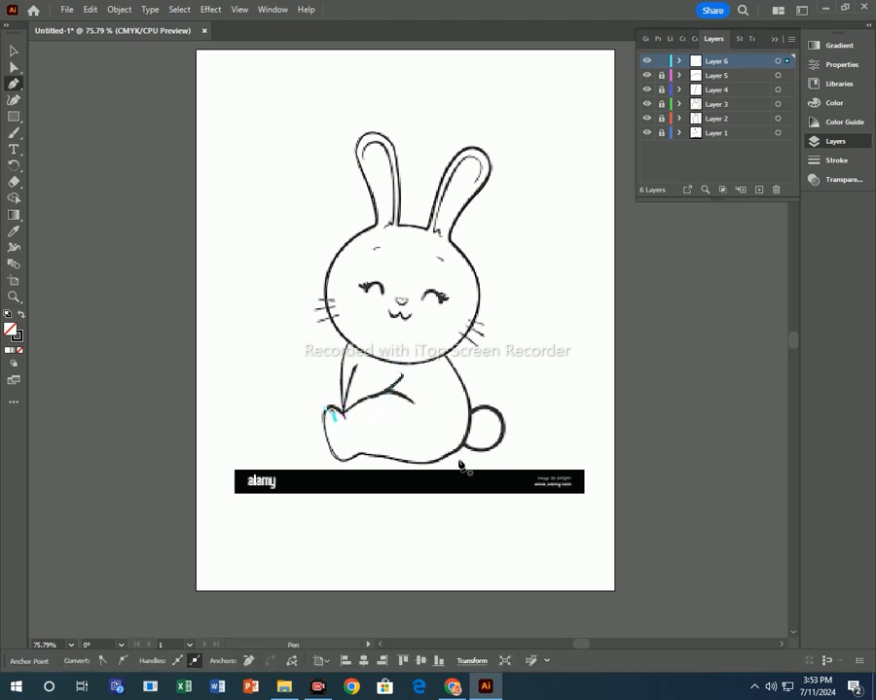
# Add another layer, lock Layer 6, and trace the inner line of the right ear with the small notch at its base
pyautogui.click(759, 188)
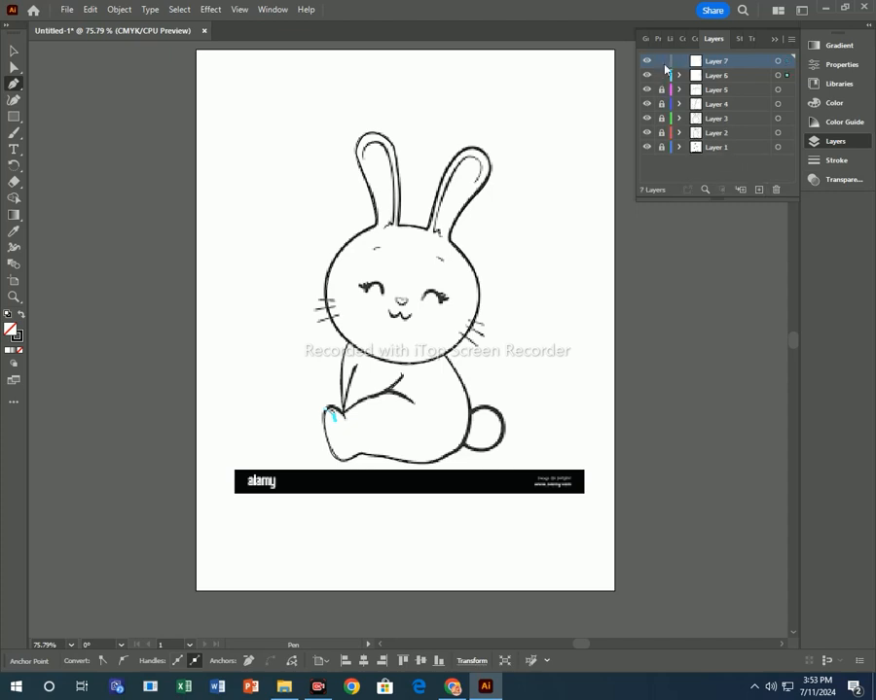
pyautogui.click(435, 232)
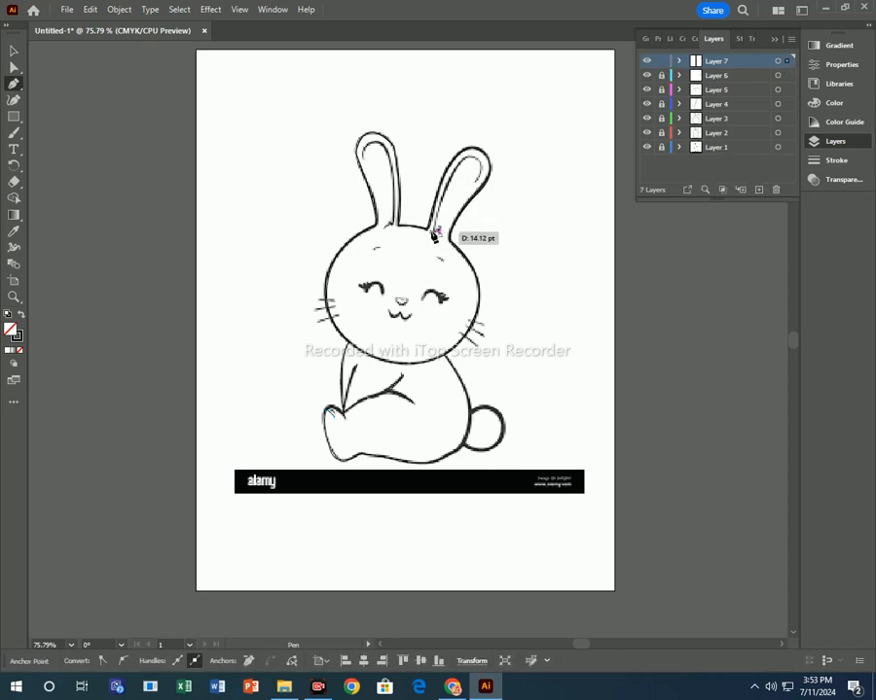
pyautogui.moveTo(475, 156); pyautogui.dragTo(452, 205)
pyautogui.click(473, 156)
pyautogui.press('Escape')
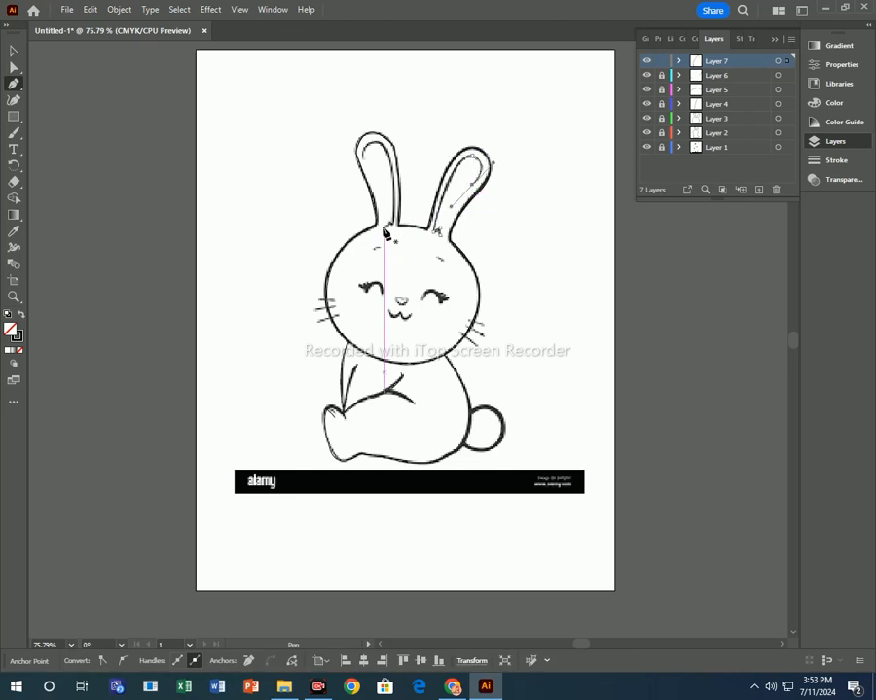
# Trace the inner line of the left ear from the notch at its base around the tip
pyautogui.moveTo(385, 229); pyautogui.dragTo(393, 221)
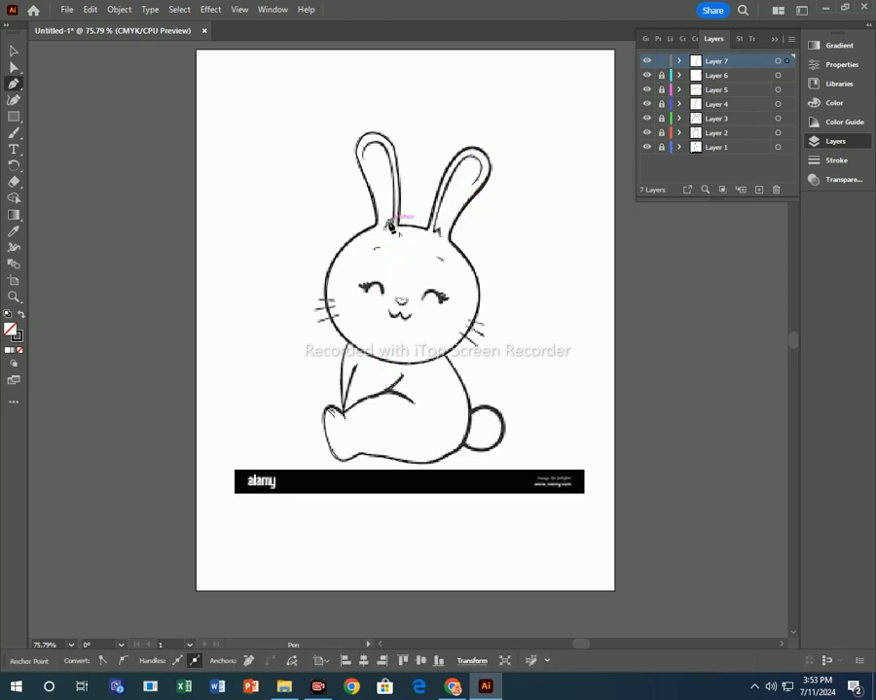
pyautogui.moveTo(378, 144); pyautogui.dragTo(364, 186)
pyautogui.click(378, 144)
pyautogui.press('Escape')
# Trace the left and right eyebrows as two short separate curves
pyautogui.click(374, 249)
pyautogui.moveTo(380, 248); pyautogui.dragTo(387, 252)
pyautogui.press('Escape')
pyautogui.click(434, 256)
pyautogui.moveTo(441, 259); pyautogui.dragTo(446, 271)
pyautogui.press('Escape')
# Trace the two closed eyes as separate upward arcs
pyautogui.click(439, 295)
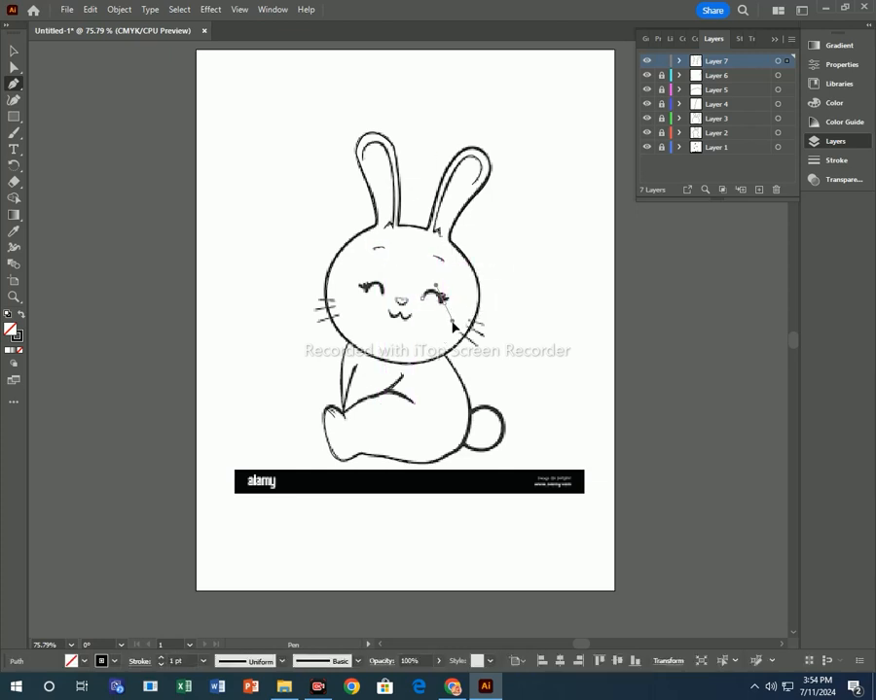
pyautogui.moveTo(453, 328); pyautogui.dragTo(453, 329)
pyautogui.press('Escape')
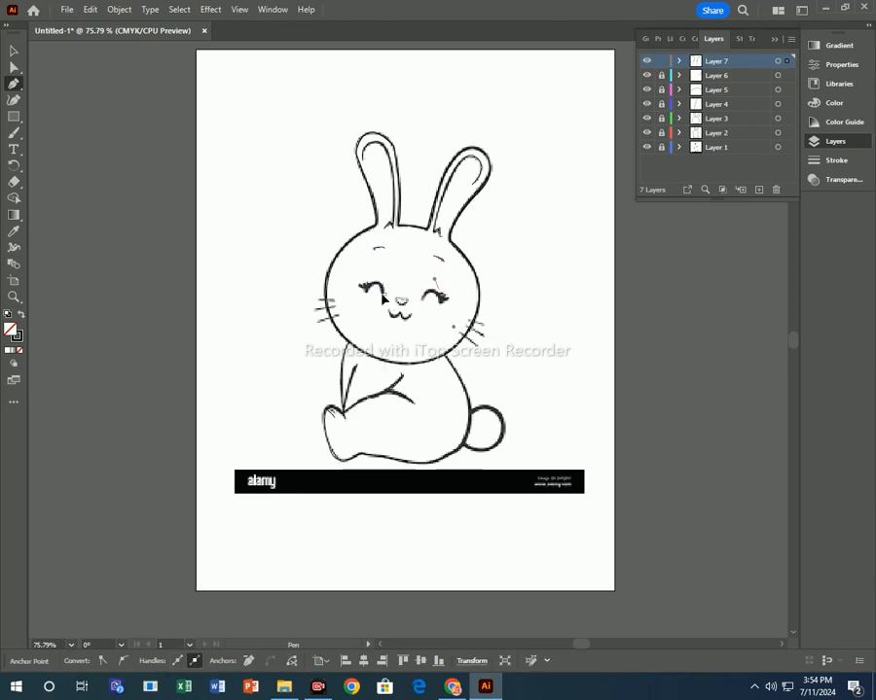
pyautogui.click(383, 293)
pyautogui.moveTo(368, 296)
pyautogui.mouseDown()
pyautogui.moveTo(357, 313)
pyautogui.moveTo(396, 314)
pyautogui.moveTo(387, 309)
pyautogui.mouseUp()
pyautogui.press('Escape')
# Trace the small nose and the W-shaped mouth below it
pyautogui.click(405, 301)
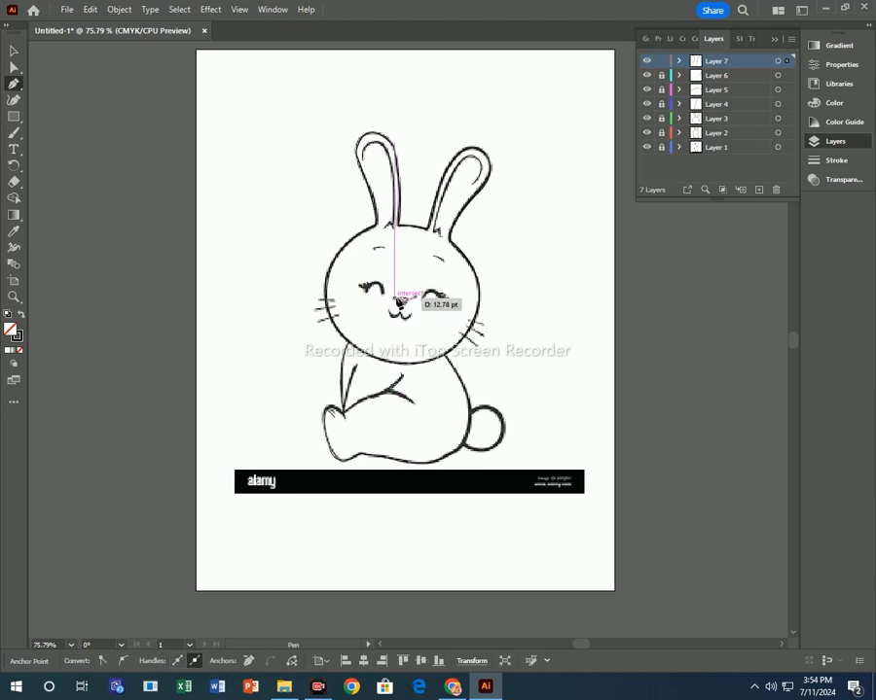
pyautogui.click(402, 302)
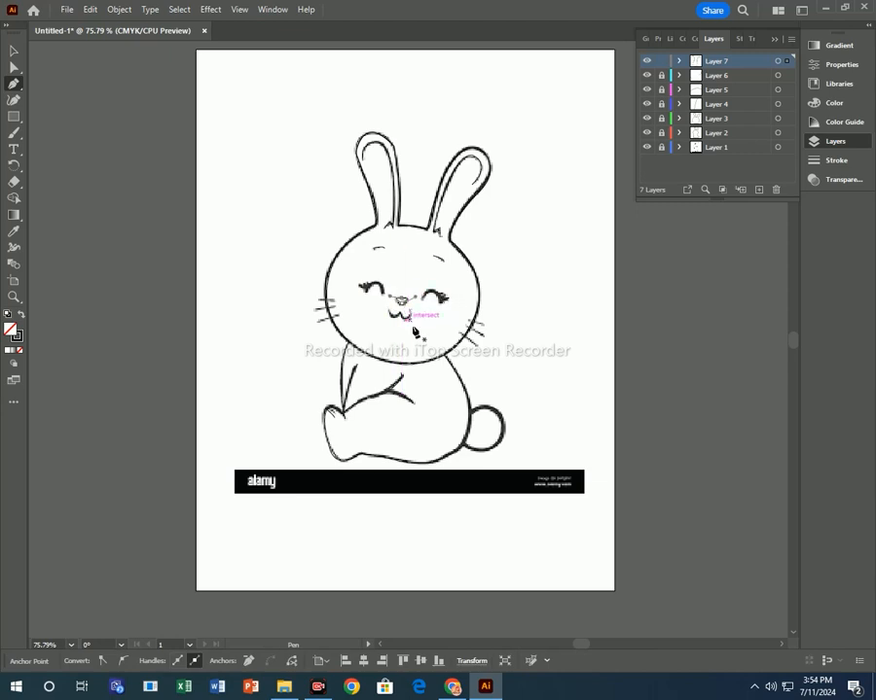
pyautogui.click(390, 313)
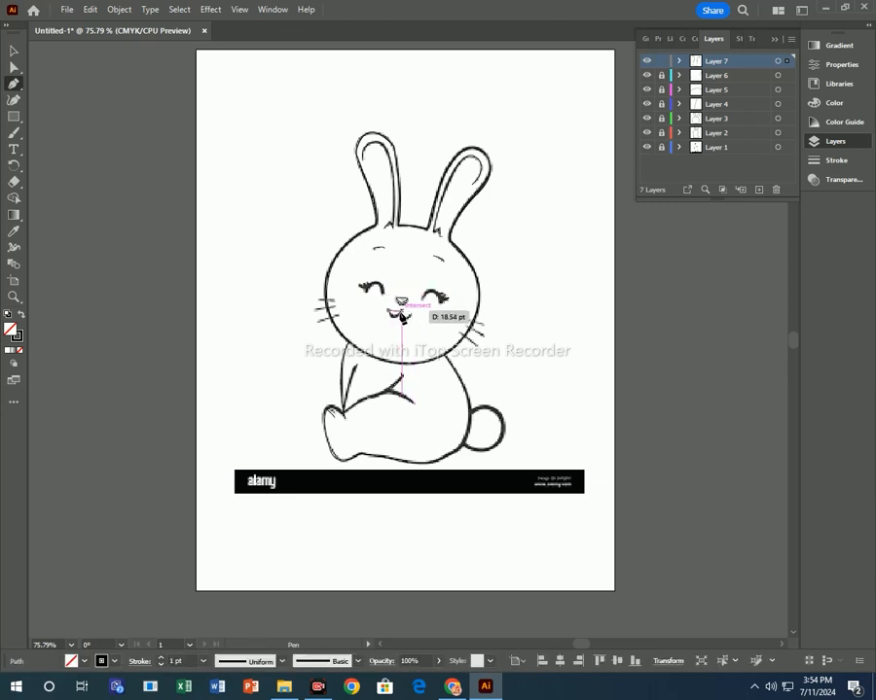
pyautogui.moveTo(401, 314)
pyautogui.mouseDown()
pyautogui.moveTo(406, 306)
pyautogui.moveTo(410, 318)
pyautogui.mouseUp()
pyautogui.click(401, 314)
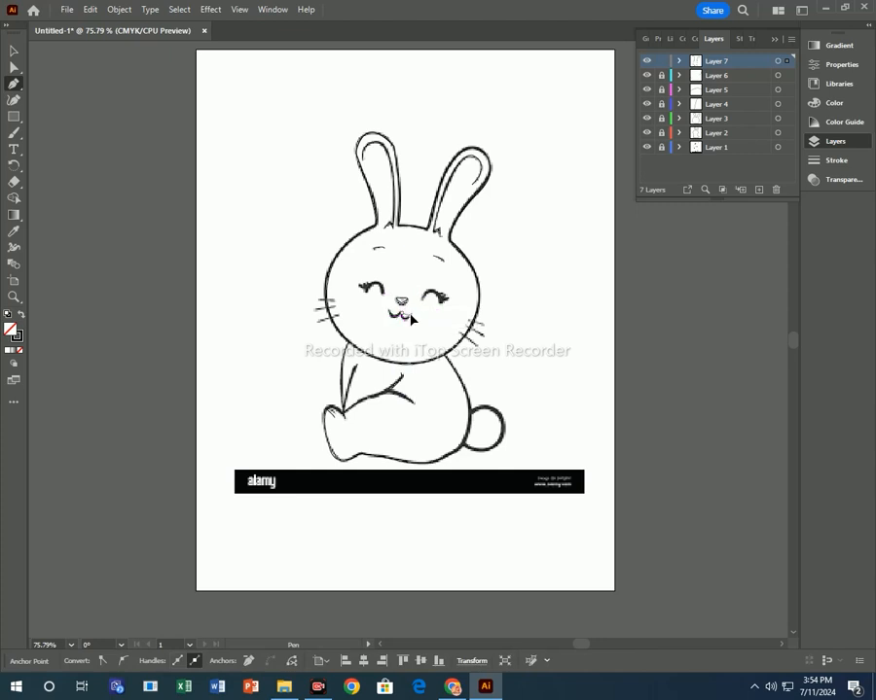
pyautogui.press('Escape')
# Trace the three whiskers on the left cheek as separate straight lines
pyautogui.click(335, 300)
pyautogui.click(318, 300)
pyautogui.click(335, 307)
pyautogui.click(319, 310)
pyautogui.press('Escape')
pyautogui.click(335, 309)
pyautogui.click(309, 311)
pyautogui.press('Escape')
pyautogui.click(337, 315)
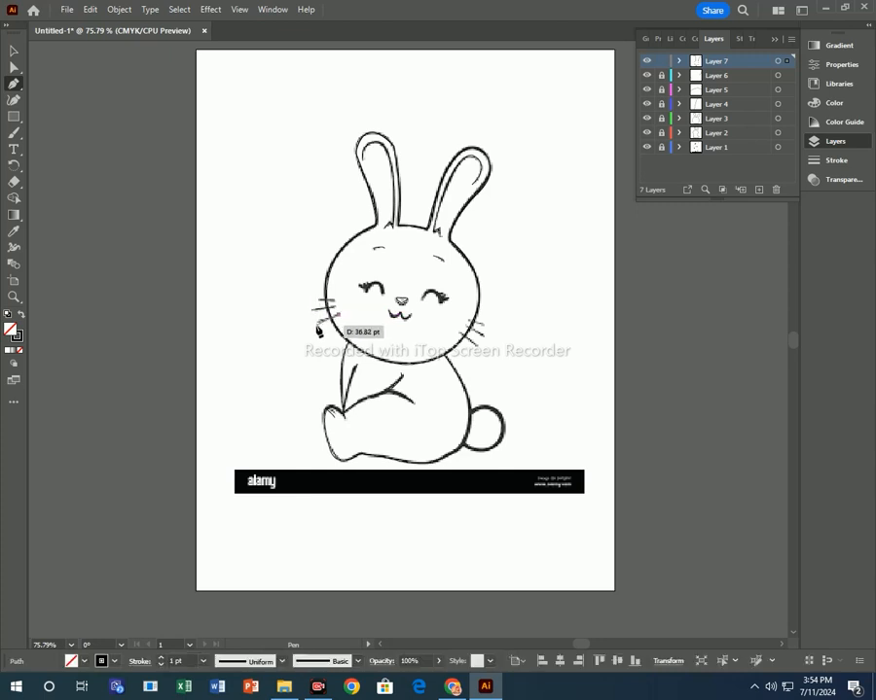
pyautogui.click(315, 325)
pyautogui.press('Escape')
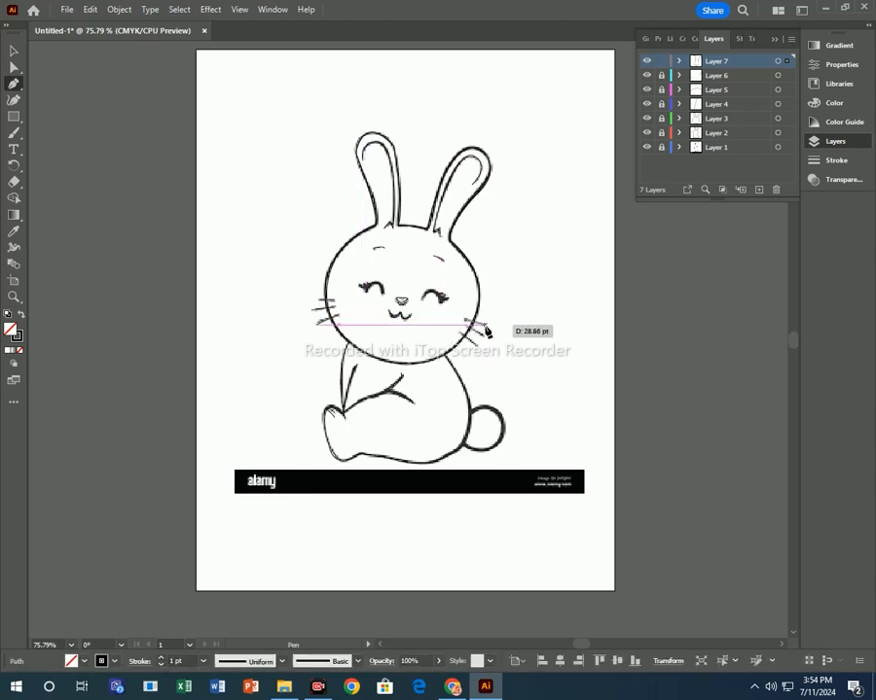
# Trace the whiskers on the right cheek as separate straight lines
pyautogui.click(471, 326)
pyautogui.click(466, 328)
pyautogui.click(484, 336)
pyautogui.press('Escape')
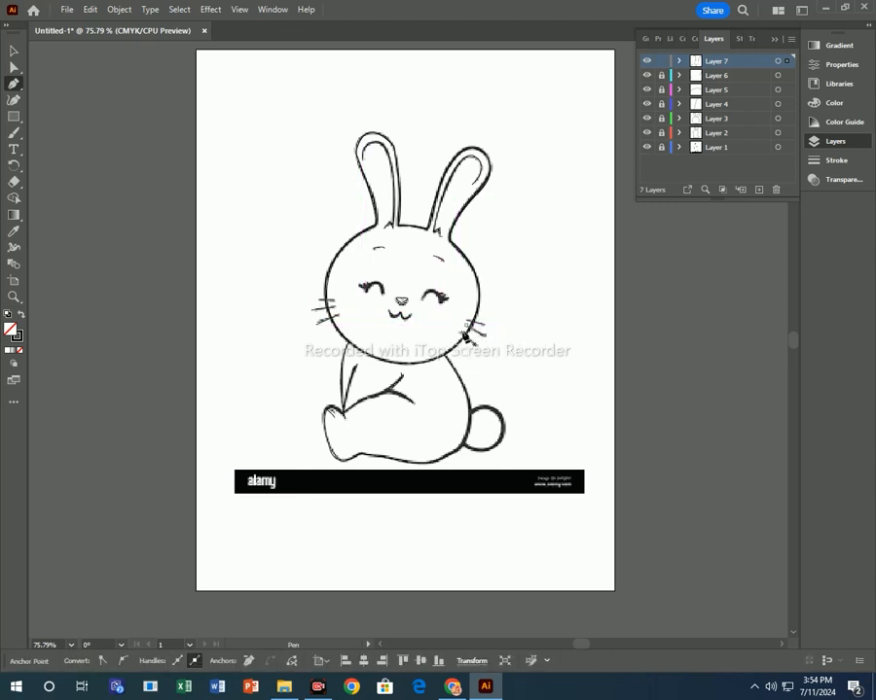
pyautogui.click(458, 336)
pyautogui.click(482, 347)
pyautogui.press('Escape')
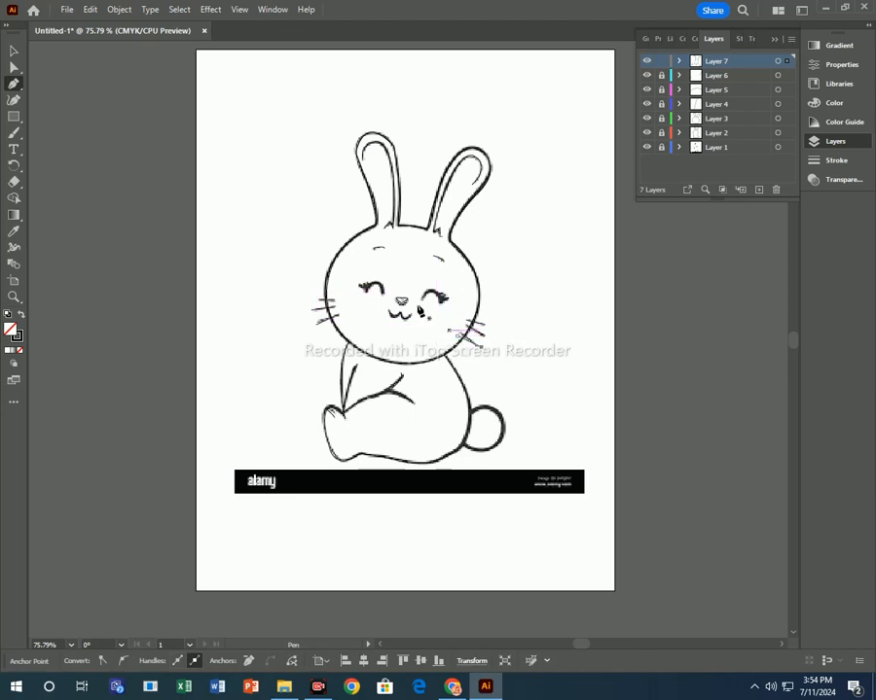
# Delete Layer 1 with the reference sketch
pyautogui.click(14, 100)
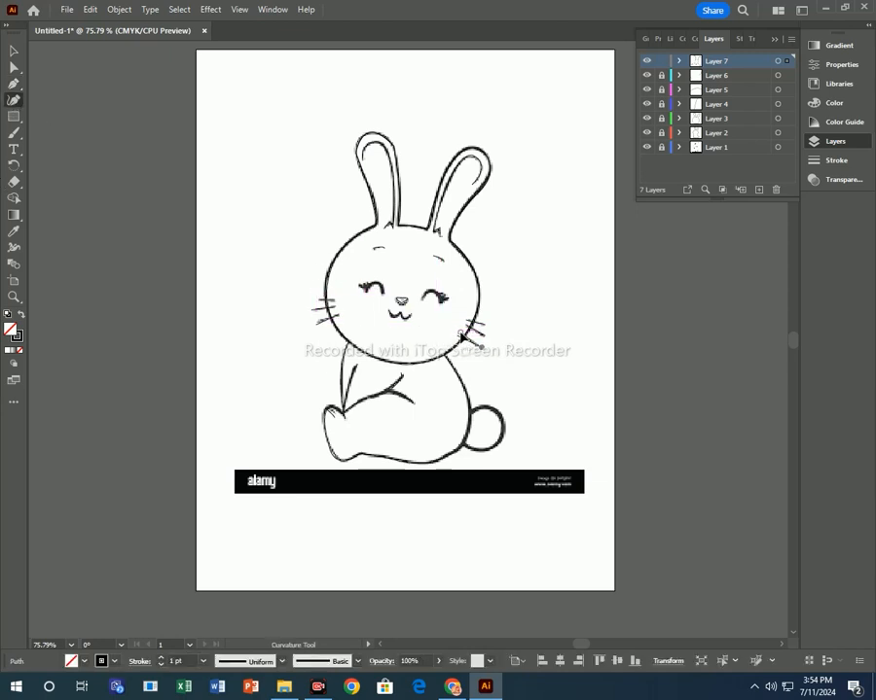
pyautogui.click(727, 147)
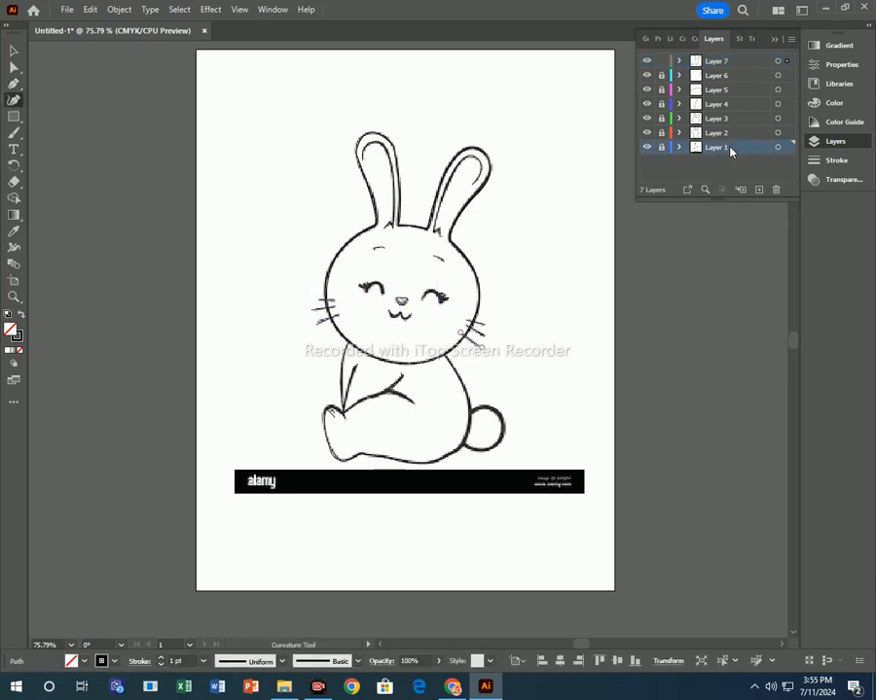
pyautogui.click(775, 190)
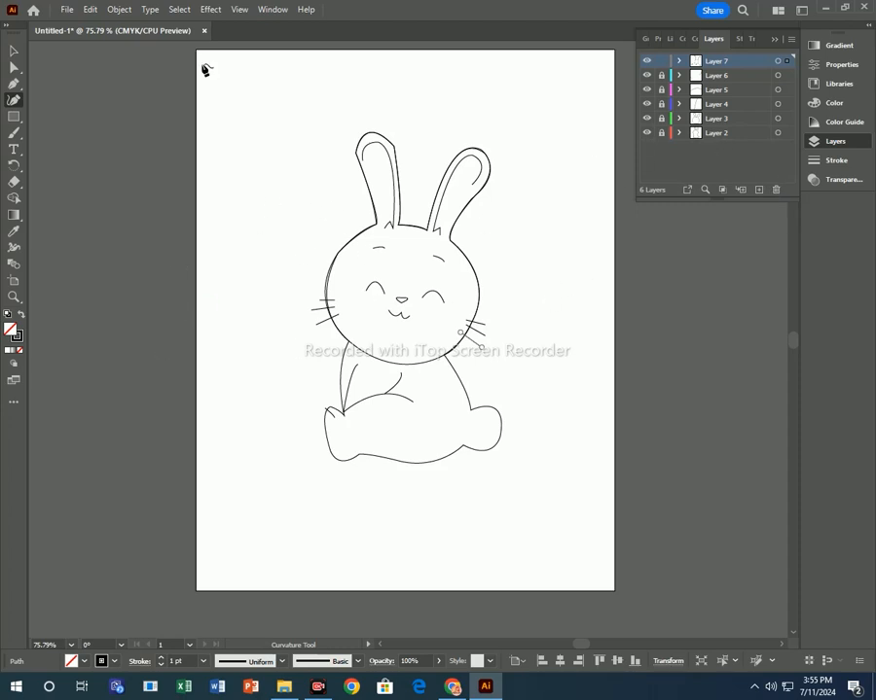
# Unlock Layers 2 to 6, smooth the cheeks of the Layer 3 head outline with the Curvature tool, and deselect it
pyautogui.click(13, 50)
pyautogui.scroll(-1, 327, 333)
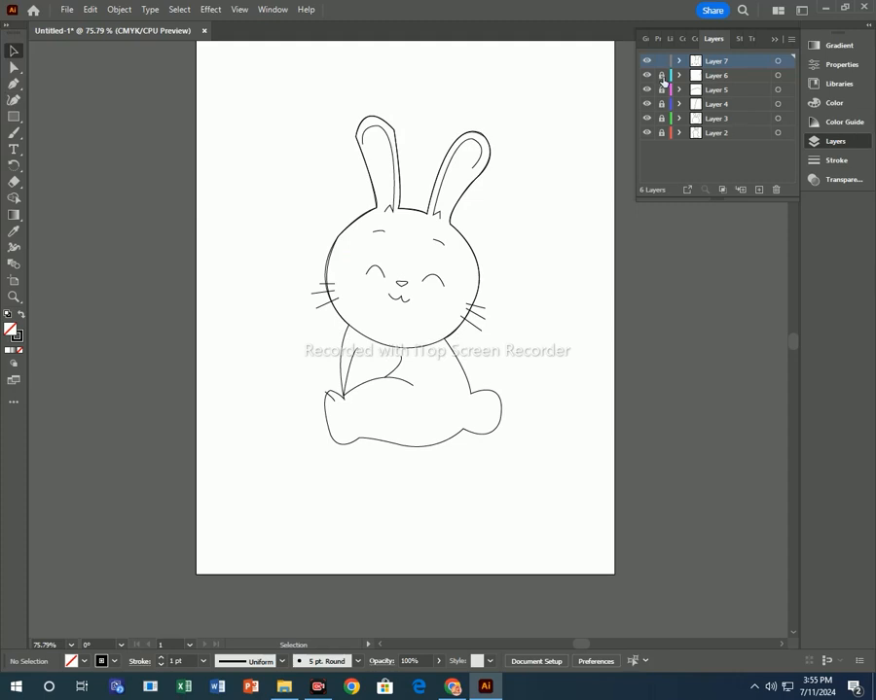
pyautogui.click(13, 100)
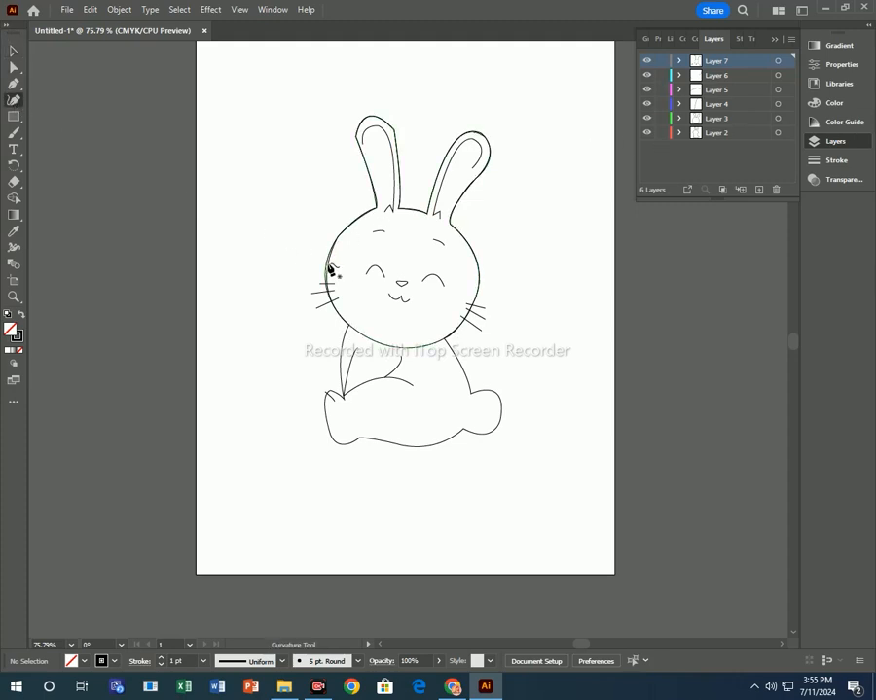
pyautogui.click(328, 283)
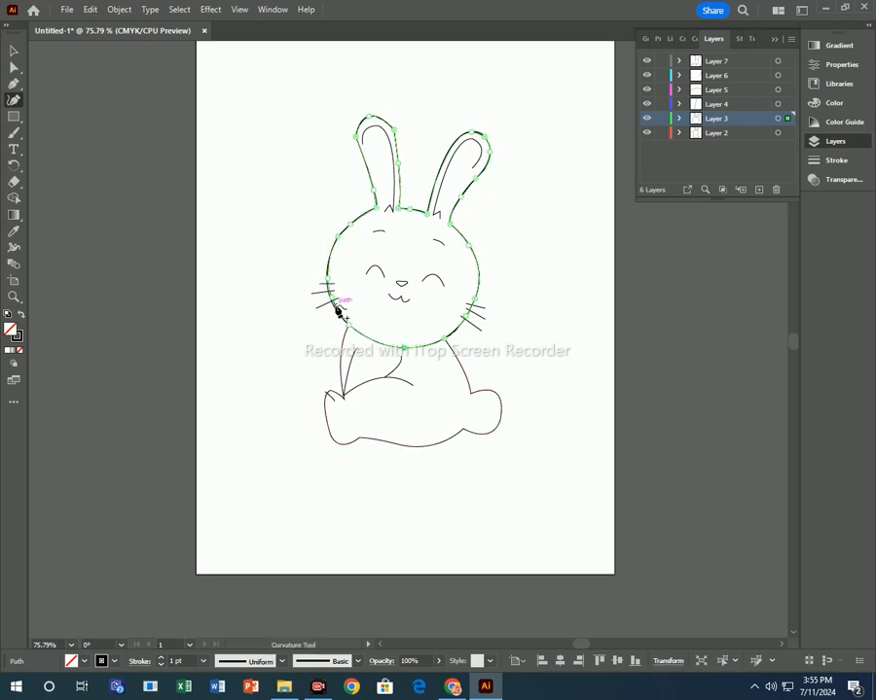
pyautogui.click(332, 304)
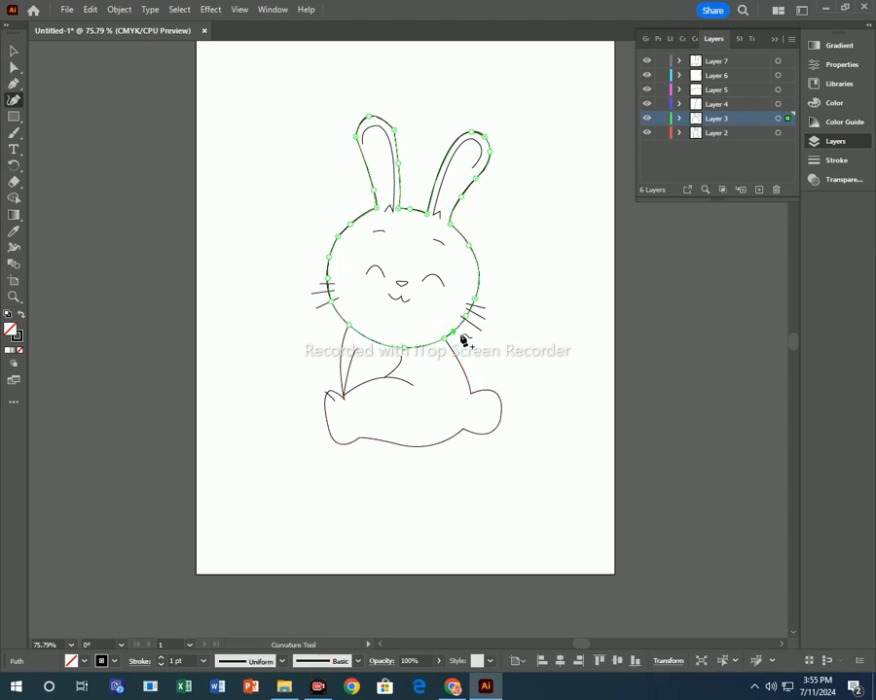
pyautogui.click(14, 49)
pyautogui.click(178, 176)
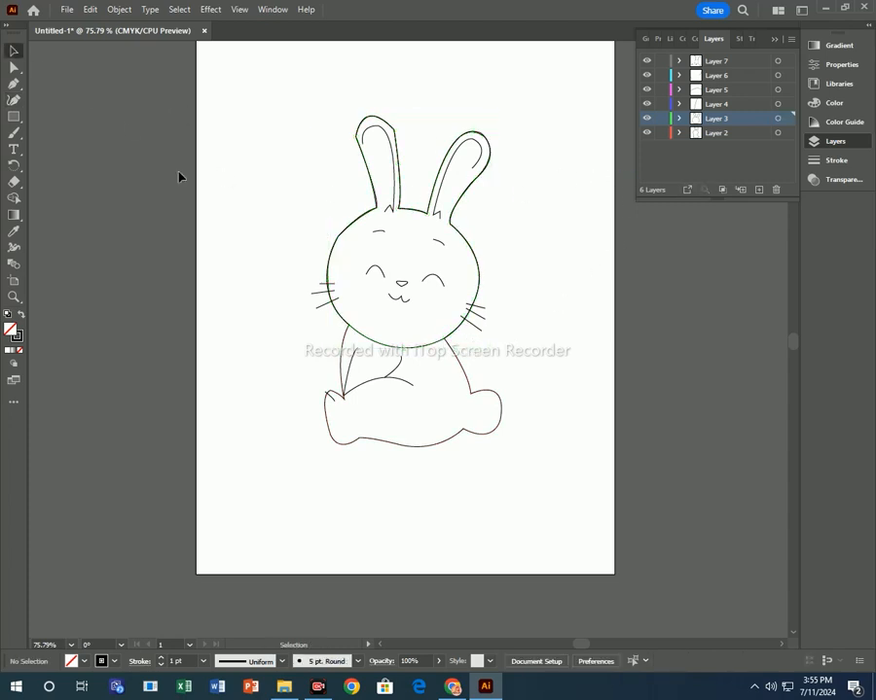
# Round the sharp corners on both sides of the left ear's tip with the Direct Selection tool
pyautogui.click(15, 67)
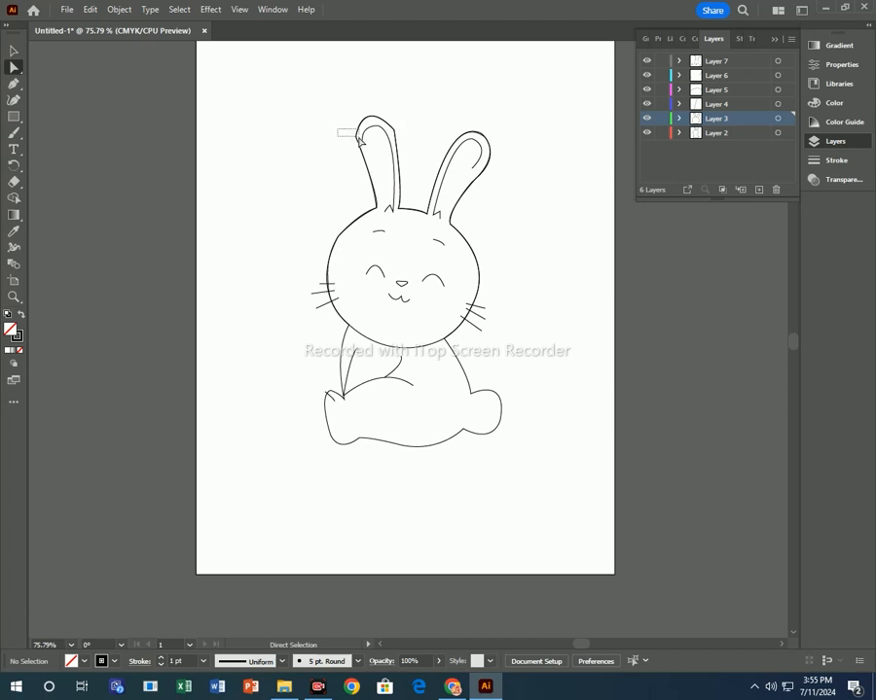
pyautogui.moveTo(358, 137); pyautogui.dragTo(389, 140)
pyautogui.click(395, 117)
pyautogui.moveTo(385, 139); pyautogui.dragTo(333, 163)
# Round the corners around the right ear's tip with the Direct Selection tool
pyautogui.click(483, 126)
pyautogui.moveTo(475, 127); pyautogui.dragTo(496, 194)
pyautogui.click(496, 195)
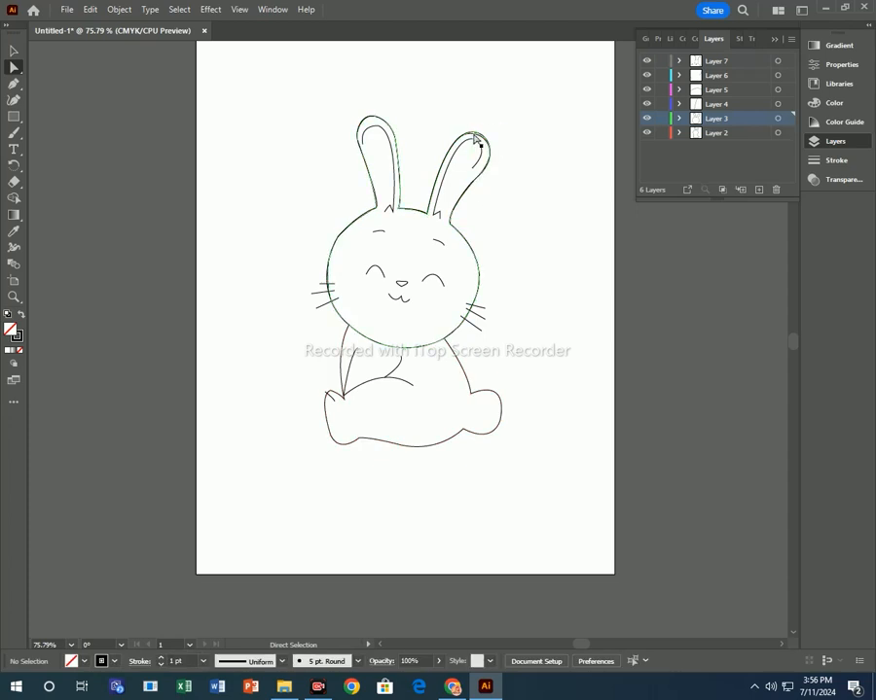
pyautogui.moveTo(477, 140); pyautogui.dragTo(414, 185)
pyautogui.click(488, 189)
pyautogui.click(486, 140)
pyautogui.moveTo(475, 150)
pyautogui.mouseDown()
pyautogui.moveTo(468, 165)
pyautogui.moveTo(490, 143)
pyautogui.mouseUp()
pyautogui.click(492, 195)
# Round the corner on the right ear's outer edge and undo the last rounding
pyautogui.click(480, 177)
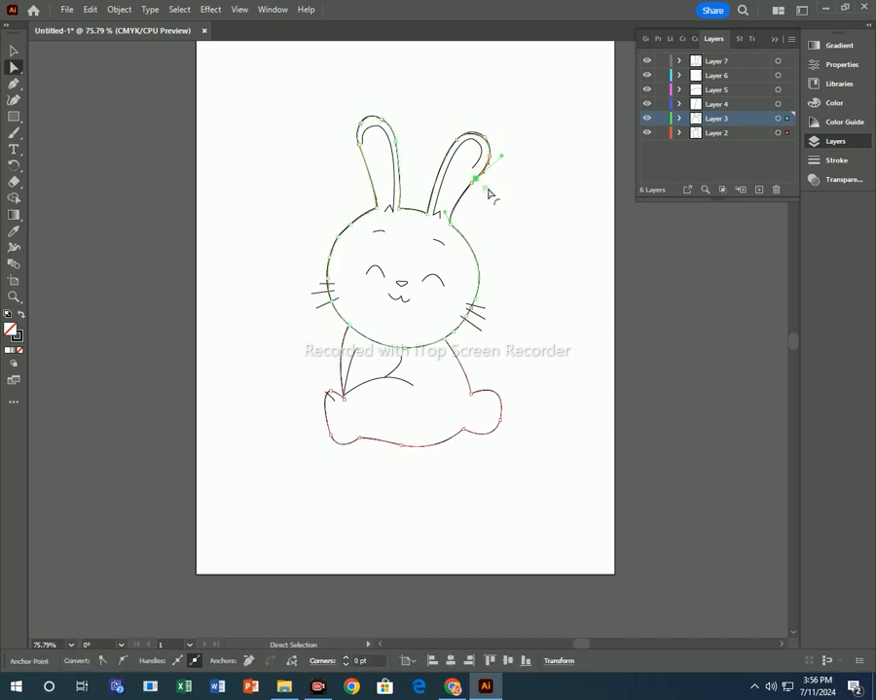
pyautogui.moveTo(490, 191); pyautogui.dragTo(562, 261)
pyautogui.moveTo(474, 168); pyautogui.dragTo(541, 296)
pyautogui.hotkey('ctrl', 'z')
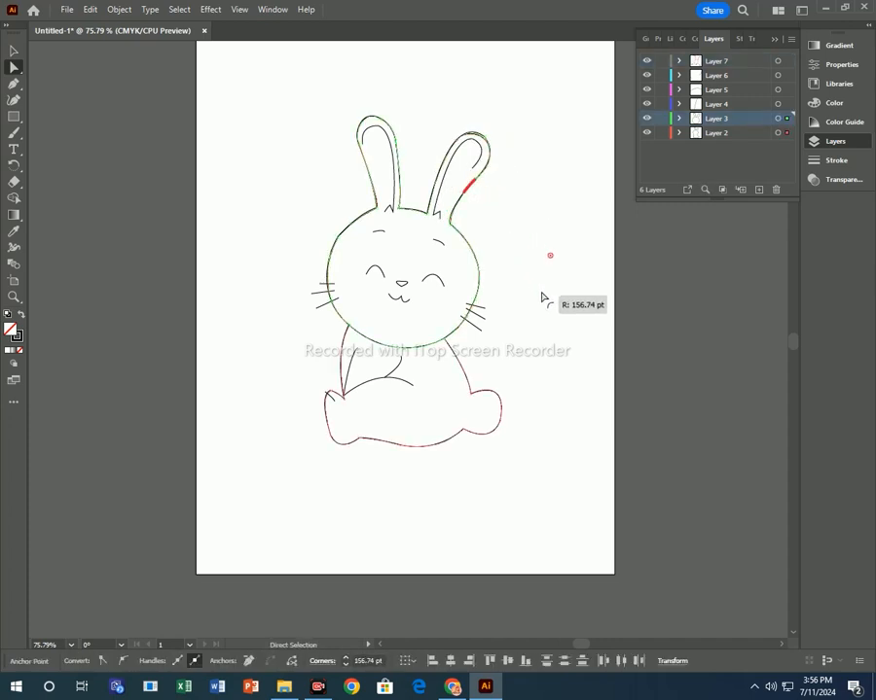
pyautogui.click(528, 291)
# Try to refine the right ear's tip on the Layer 3 head outline with the Curvature tool
pyautogui.click(477, 130)
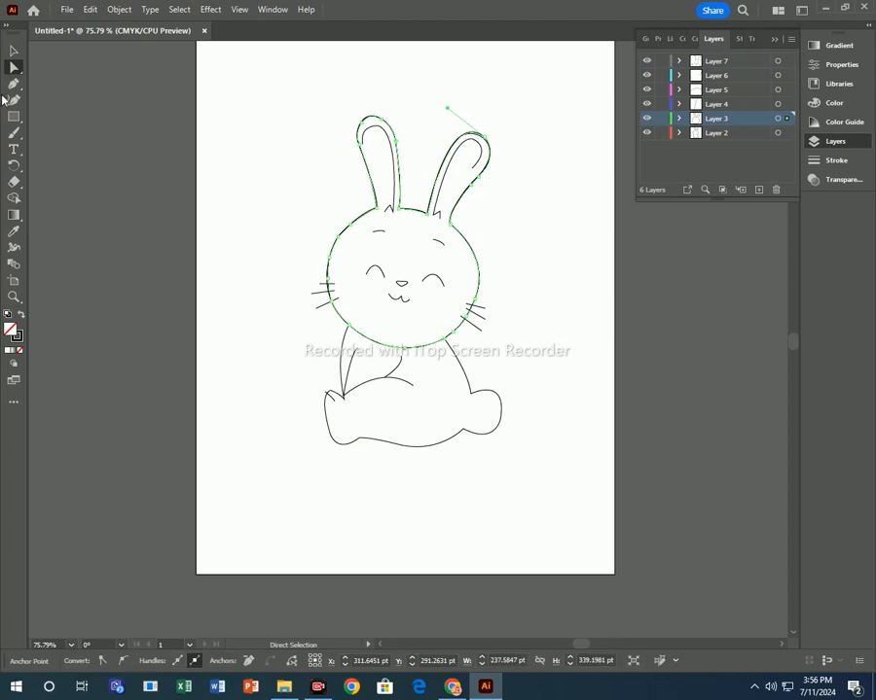
pyautogui.hotkey('shift', '`')
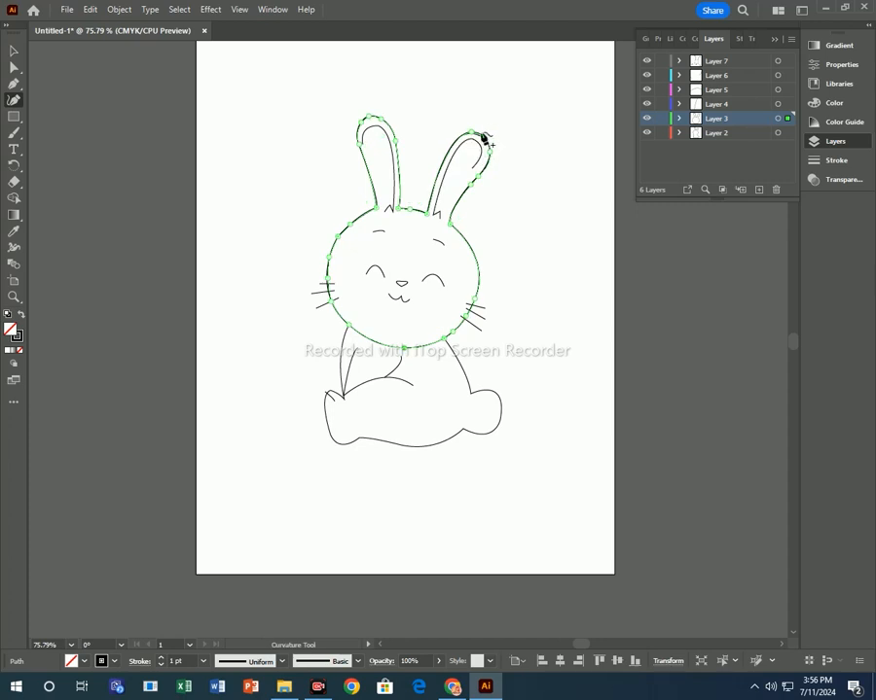
pyautogui.click(9, 50)
pyautogui.click(244, 129)
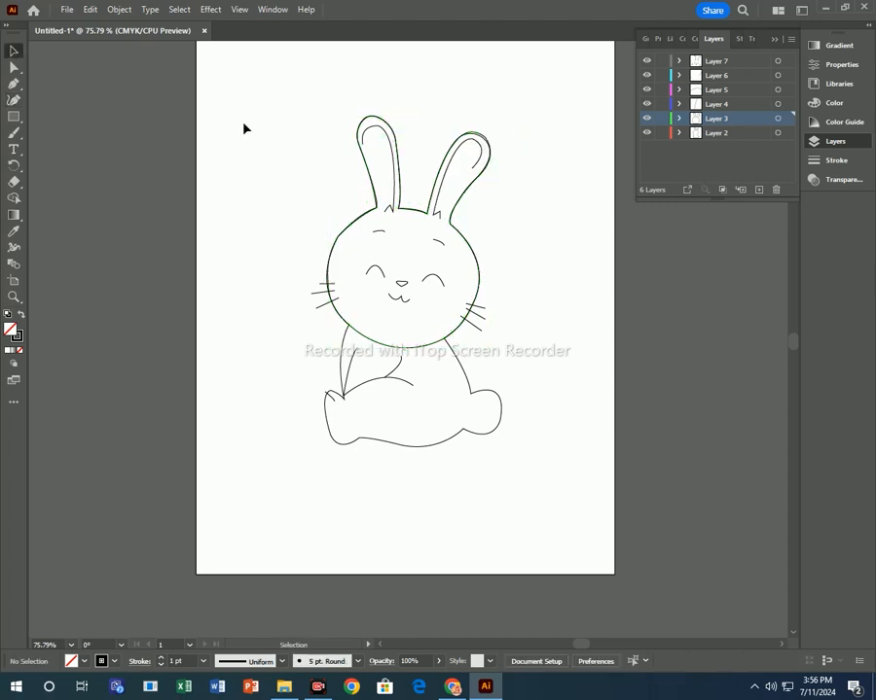
pyautogui.click(13, 100)
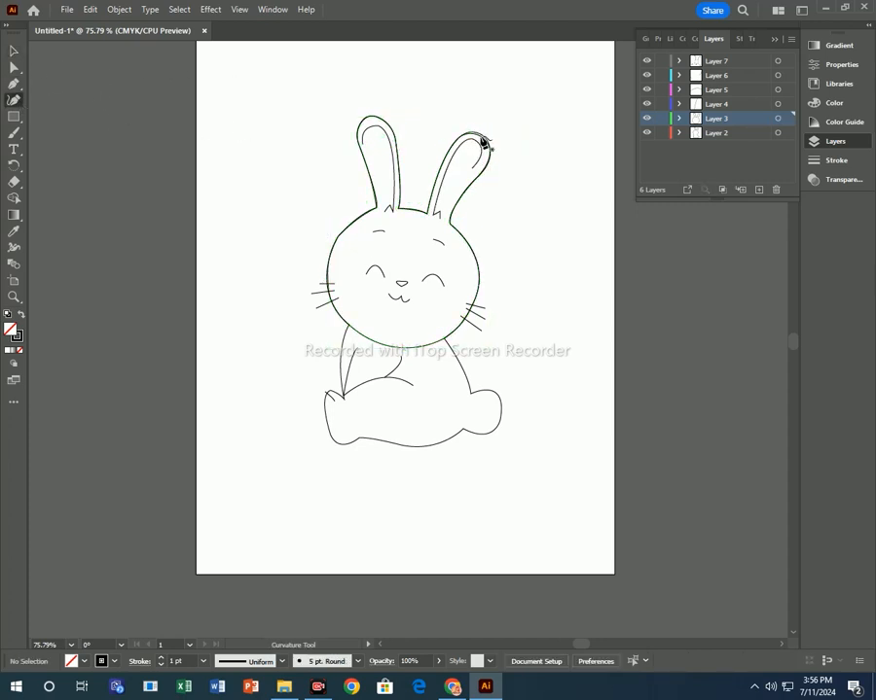
pyautogui.click(479, 140)
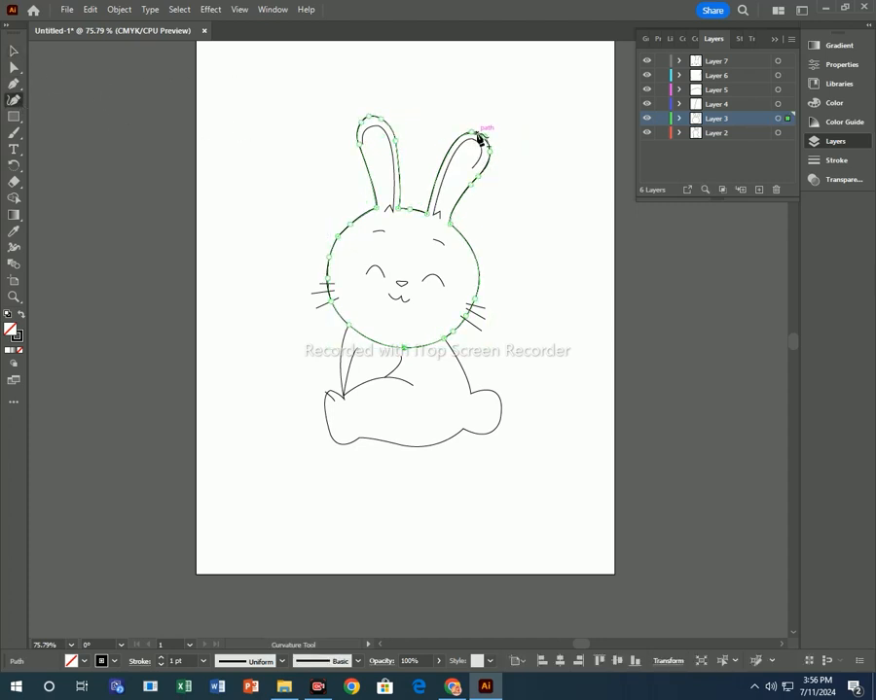
# Lock Layer 3, reshape the right ear's tip and inner edge on the Layer 2 outline with the Curvature tool, and deselect it
pyautogui.click(703, 132)
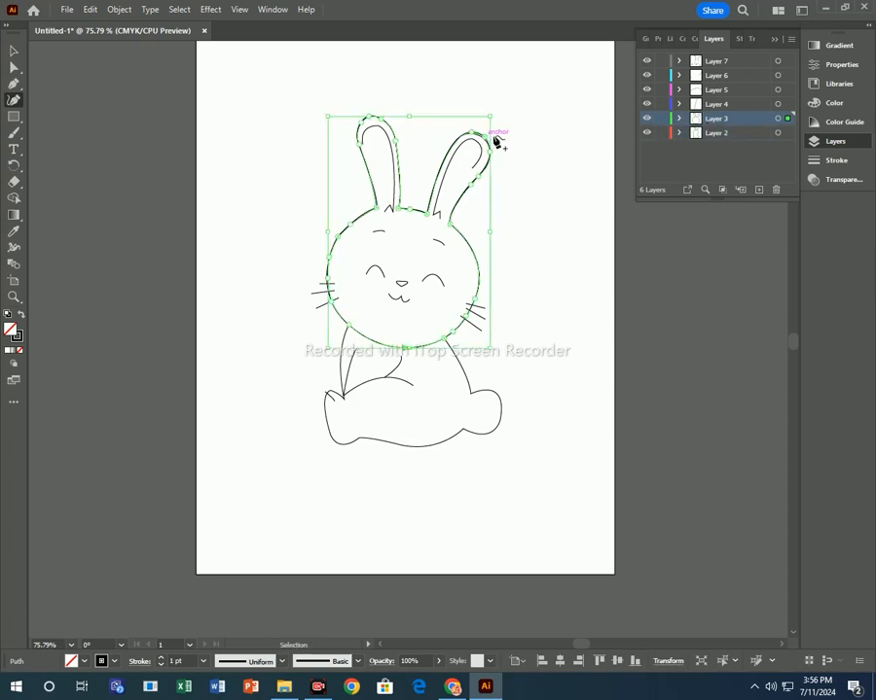
pyautogui.click(661, 118)
pyautogui.click(487, 139)
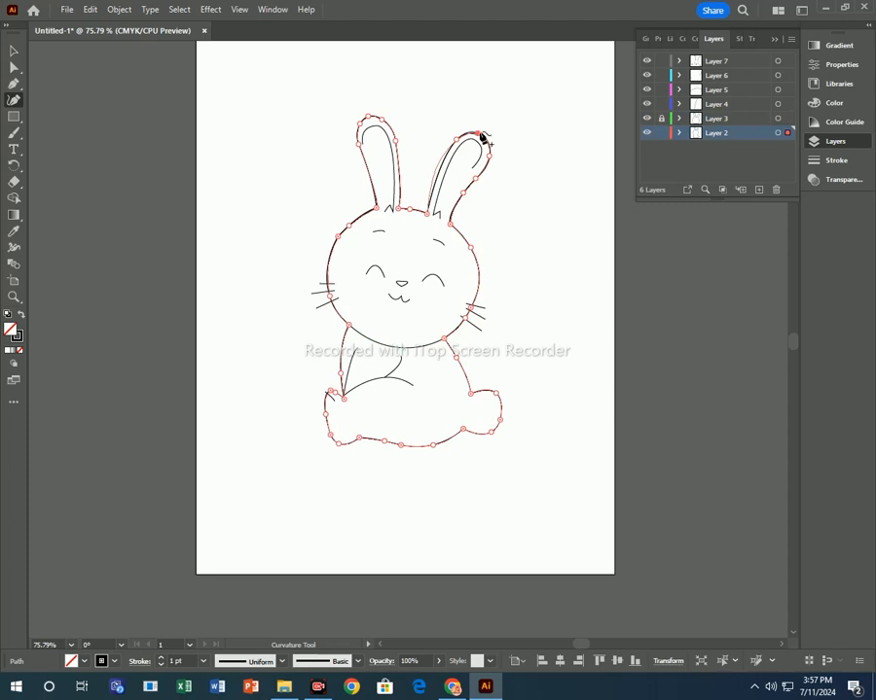
pyautogui.click(439, 171)
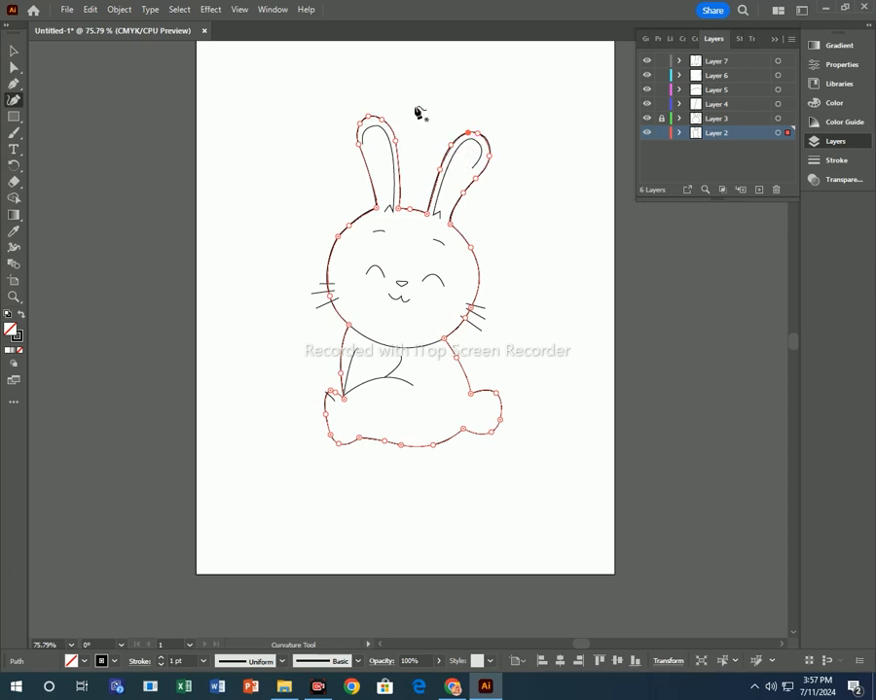
pyautogui.click(14, 51)
pyautogui.click(419, 318)
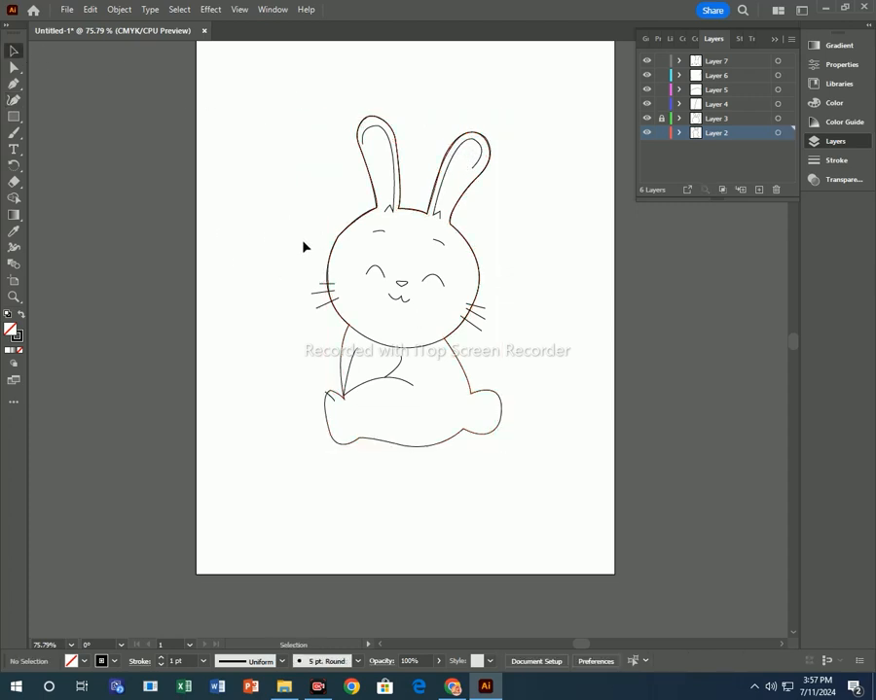
# Draw a short curved eyelash at the right eye's outer end with the Pen tool on Layer 2
pyautogui.click(14, 84)
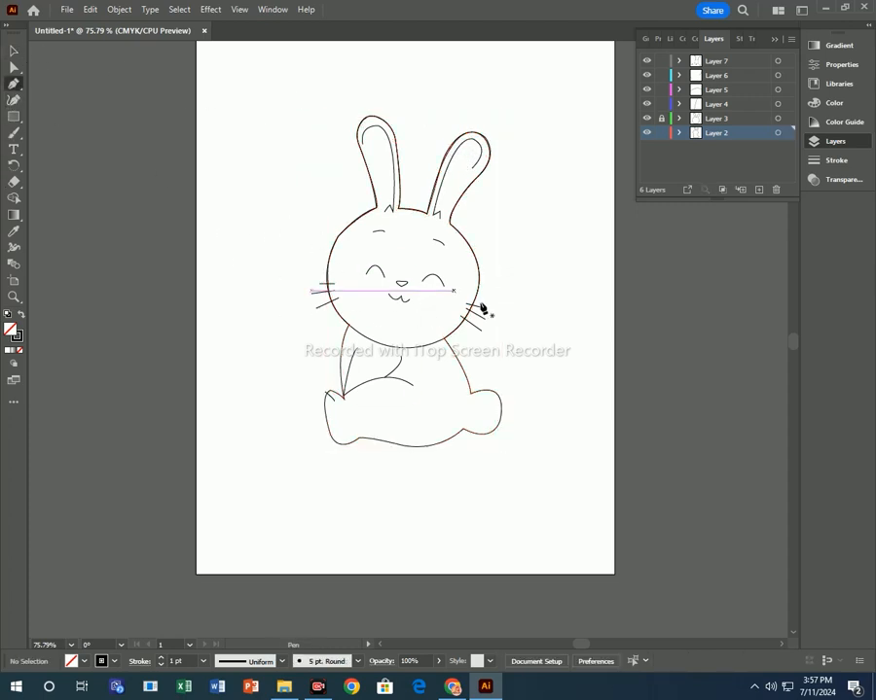
pyautogui.rightClick(440, 291)
pyautogui.click(475, 414)
pyautogui.rightClick(424, 337)
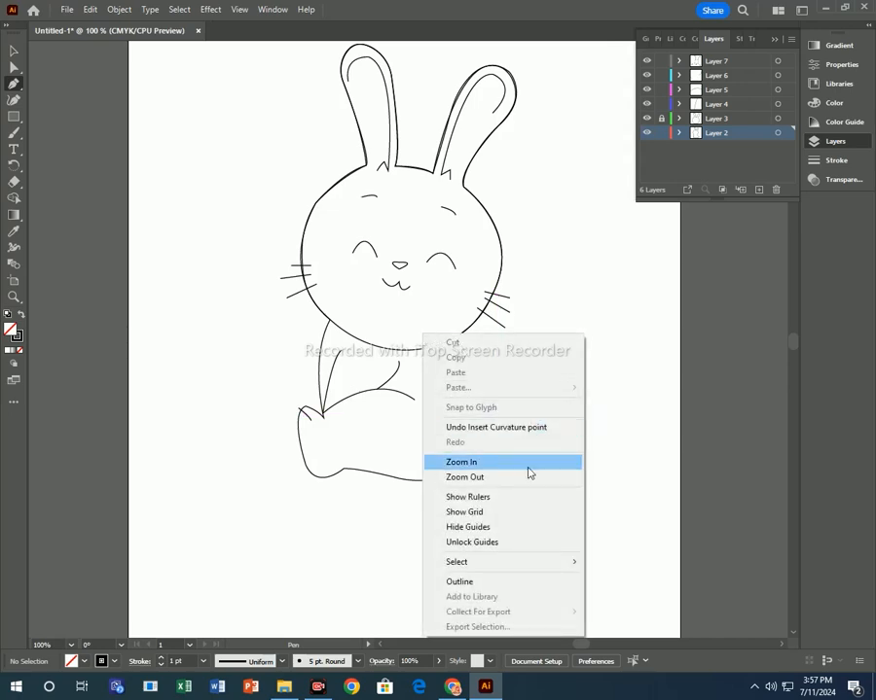
pyautogui.click(524, 461)
pyautogui.rightClick(440, 357)
pyautogui.click(512, 481)
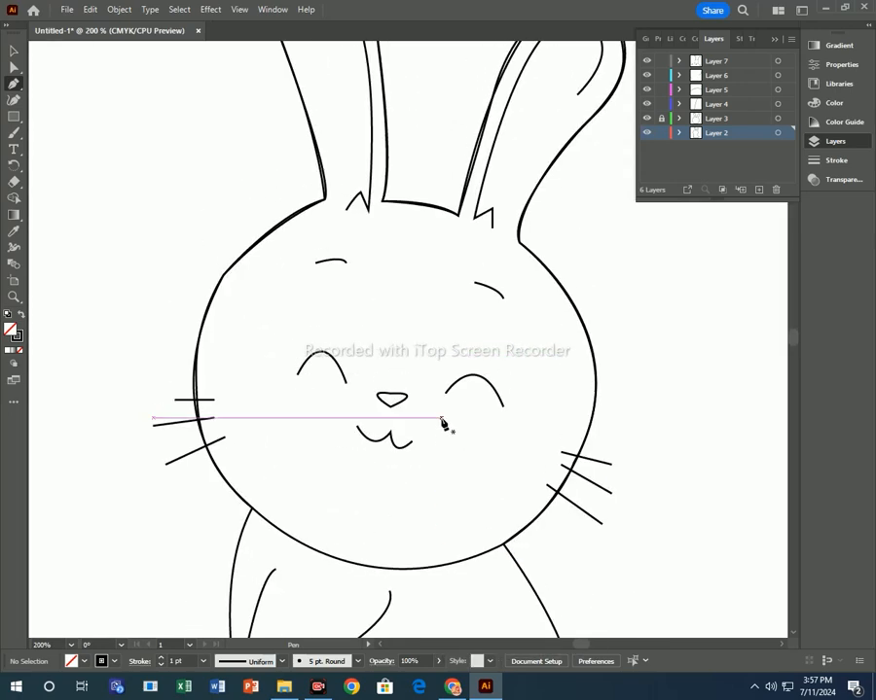
pyautogui.click(501, 404)
pyautogui.moveTo(510, 394); pyautogui.dragTo(510, 389)
pyautogui.press('Escape')
pyautogui.click(502, 404)
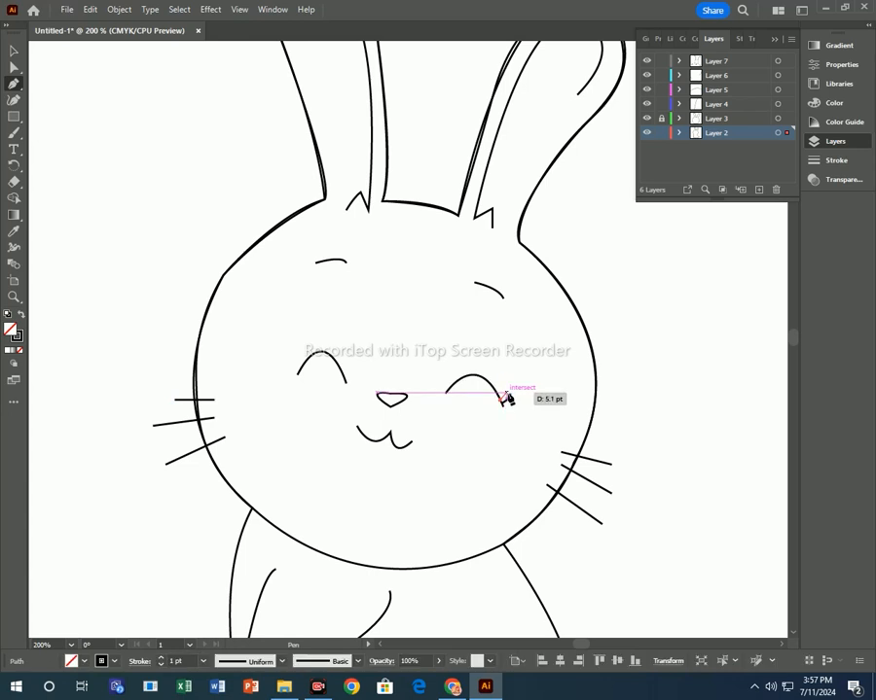
pyautogui.rightClick(505, 400)
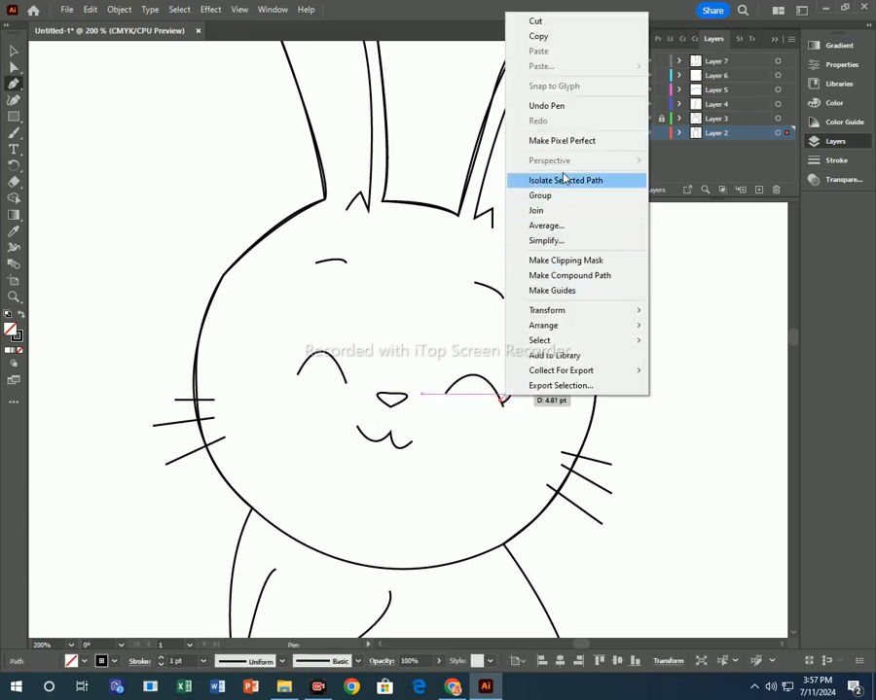
pyautogui.rightClick(500, 433)
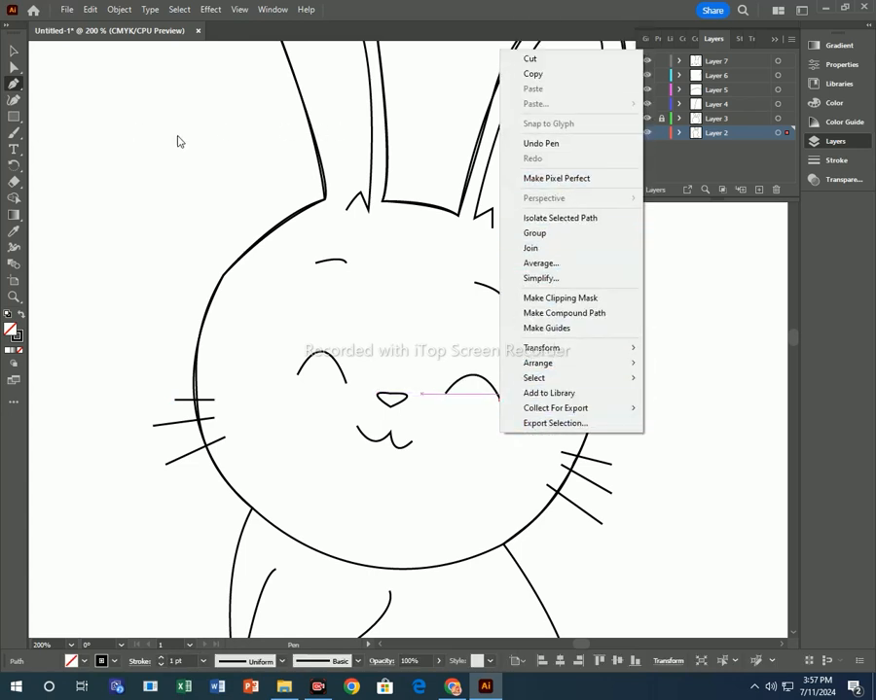
pyautogui.click(445, 241)
pyautogui.hotkey('ctrl', 'z')
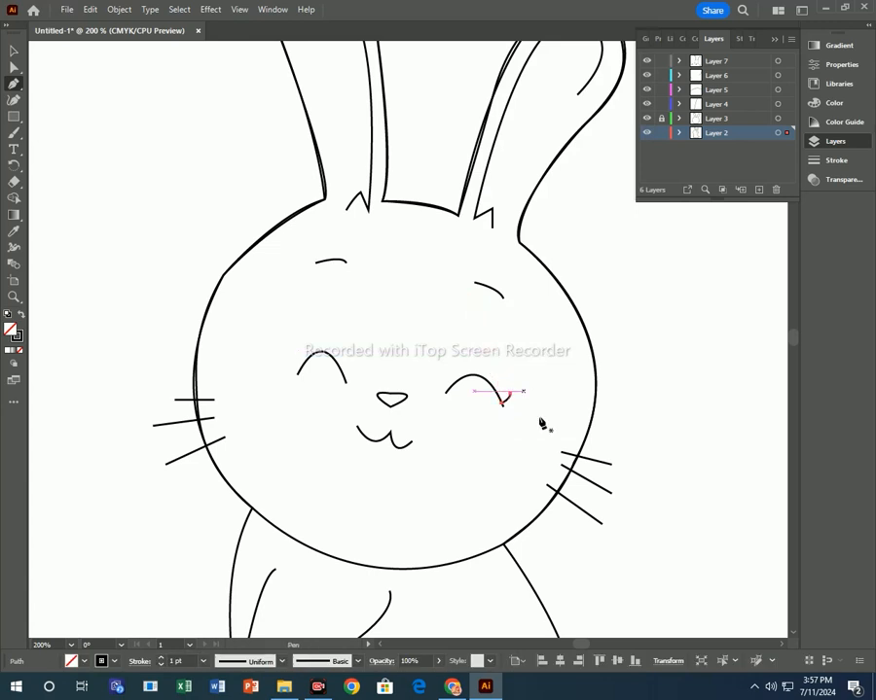
pyautogui.rightClick(526, 413)
pyautogui.click(473, 323)
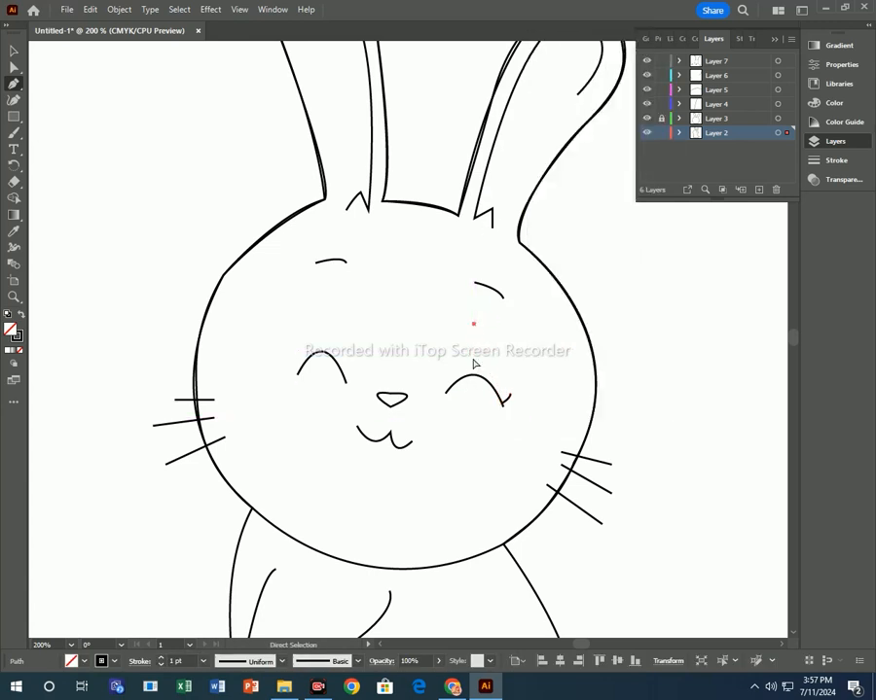
pyautogui.click(15, 54)
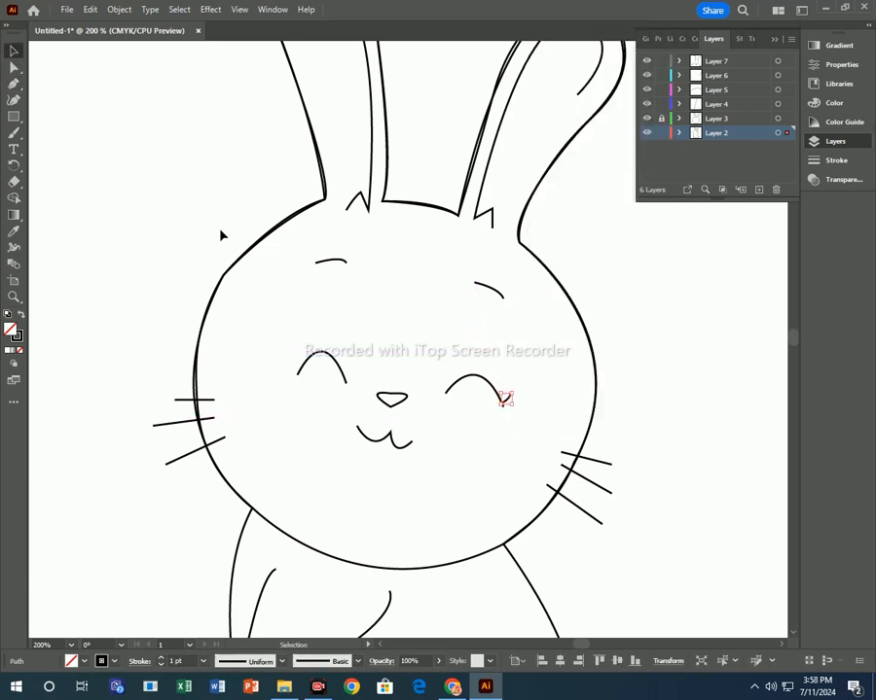
# Round the corner at the head's upper left side on both the Layer 2 and Layer 3 outlines, unlocking Layer 3 for it
pyautogui.click(15, 68)
pyautogui.click(222, 277)
pyautogui.moveTo(234, 288); pyautogui.dragTo(453, 537)
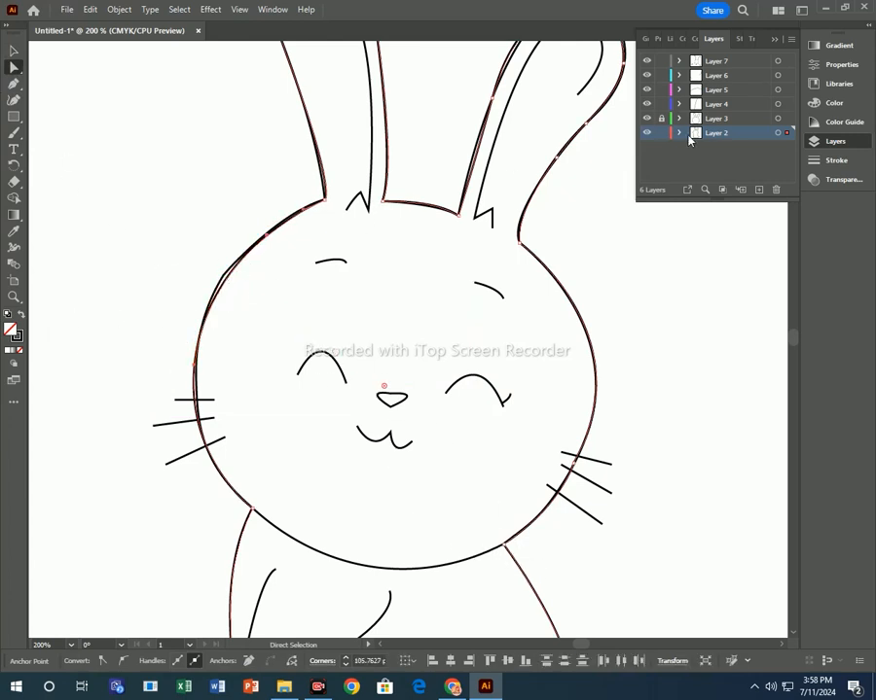
pyautogui.moveTo(250, 297); pyautogui.dragTo(469, 405)
pyautogui.click(246, 284)
pyautogui.click(223, 277)
pyautogui.click(192, 250)
# Smooth the head's left side on the Layer 3 outline with the Curvature tool to match Layer 2, and deselect it
pyautogui.hotkey('shift', '`')
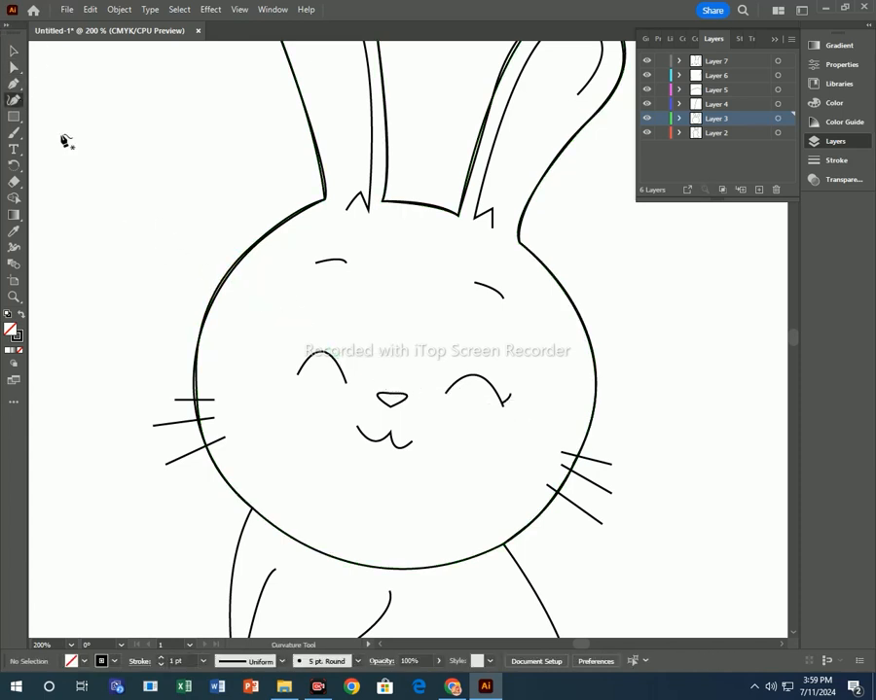
pyautogui.click(226, 282)
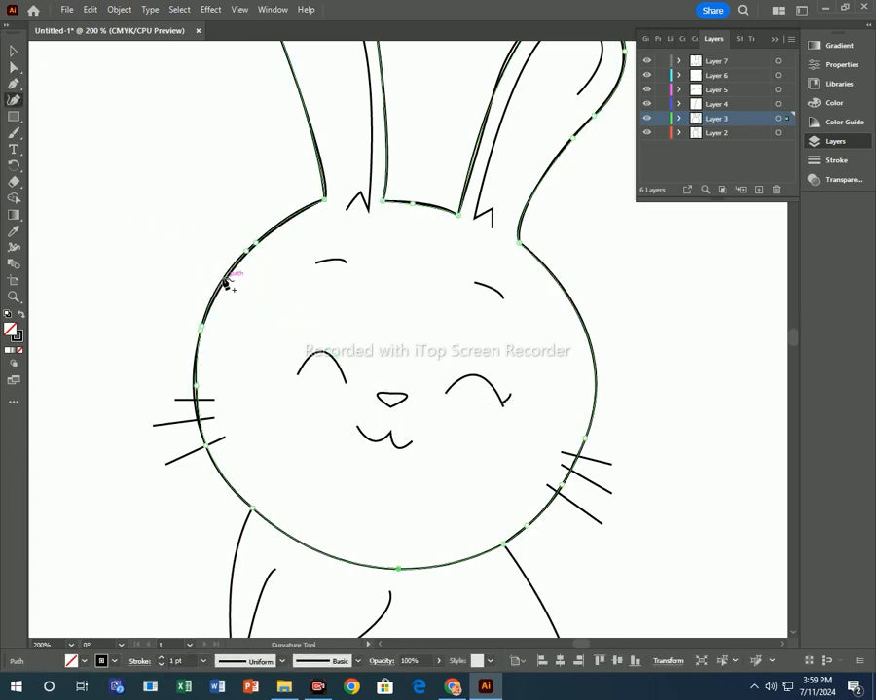
pyautogui.moveTo(226, 282); pyautogui.dragTo(224, 285)
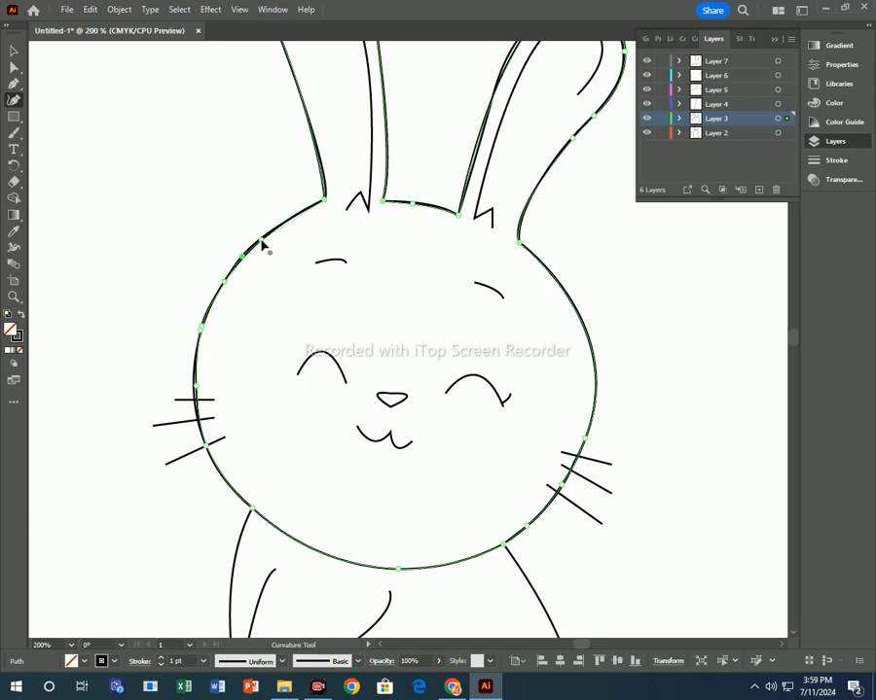
pyautogui.moveTo(277, 243); pyautogui.dragTo(279, 234)
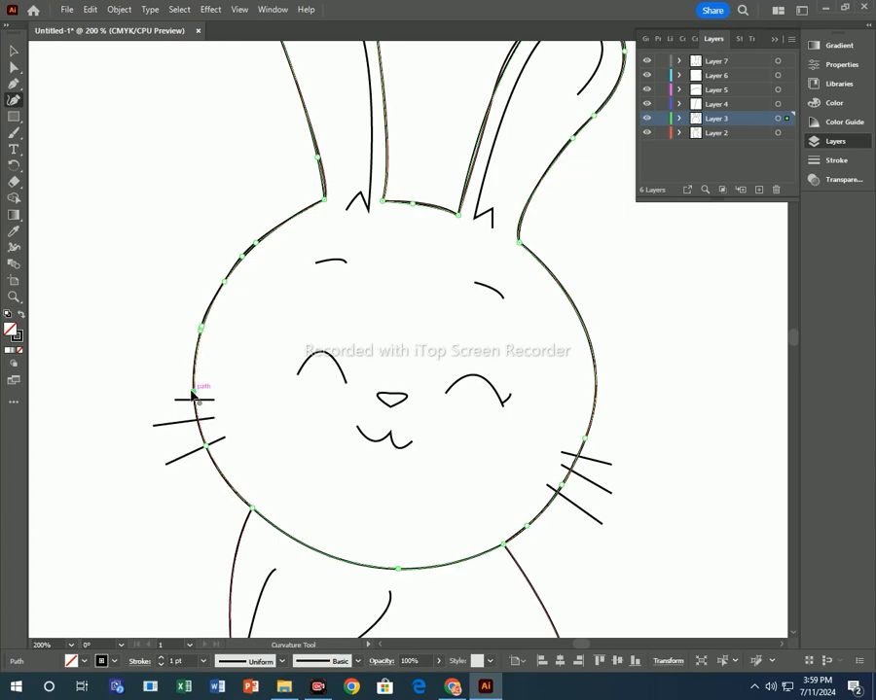
pyautogui.click(14, 50)
pyautogui.click(115, 133)
# Add two more short eyelashes beside the first one on the right eye with the Pen tool and deselect them
pyautogui.scroll(-2, 560, 332)
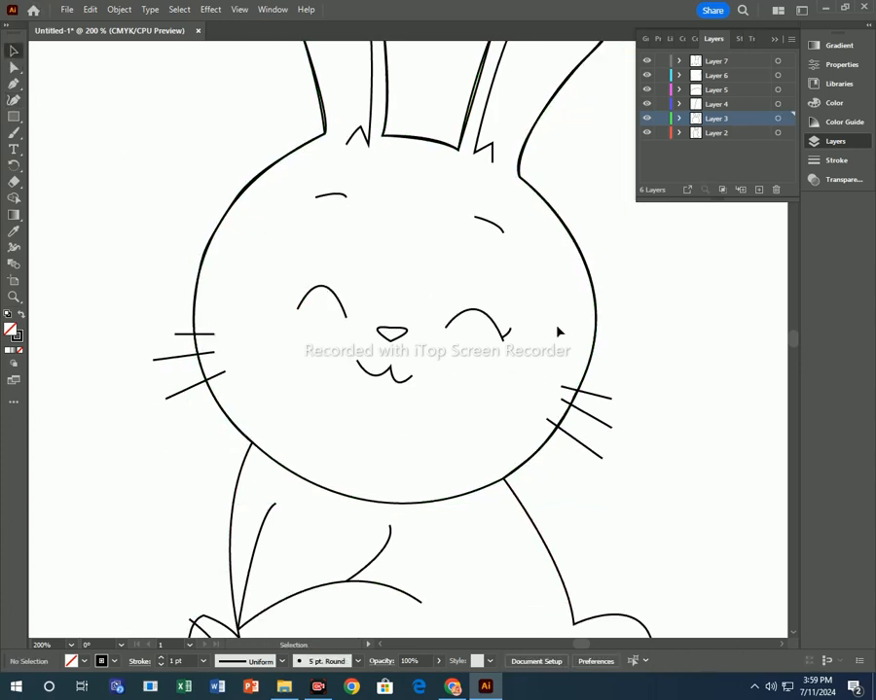
pyautogui.rightClick(381, 307)
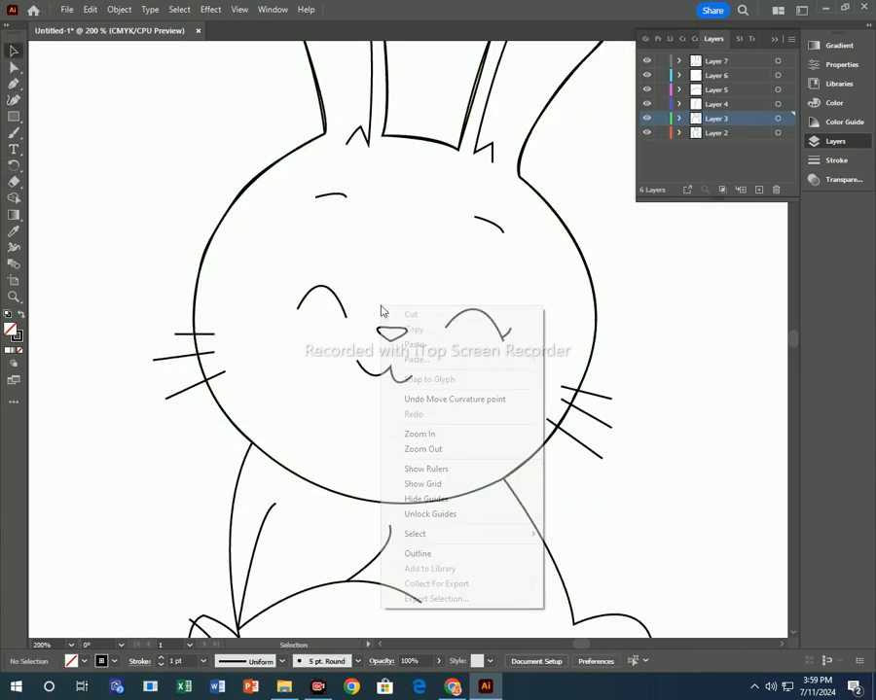
pyautogui.click(443, 434)
pyautogui.rightClick(535, 66)
pyautogui.click(572, 199)
pyautogui.scroll(3, 587, 409)
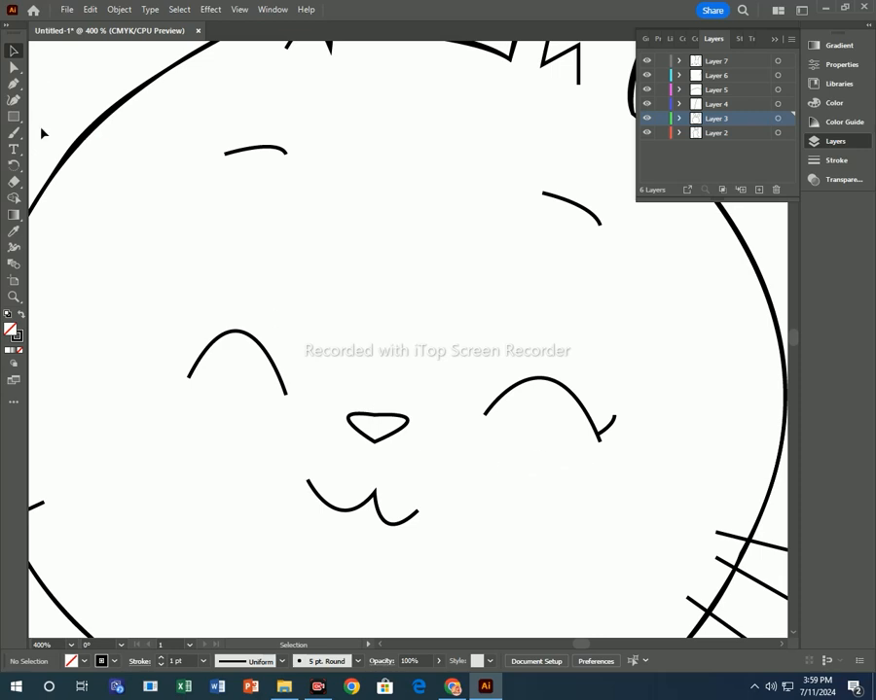
pyautogui.moveTo(14, 297); pyautogui.dragTo(78, 311)
pyautogui.moveTo(568, 537); pyautogui.dragTo(379, 416)
pyautogui.moveTo(281, 267); pyautogui.dragTo(201, 316)
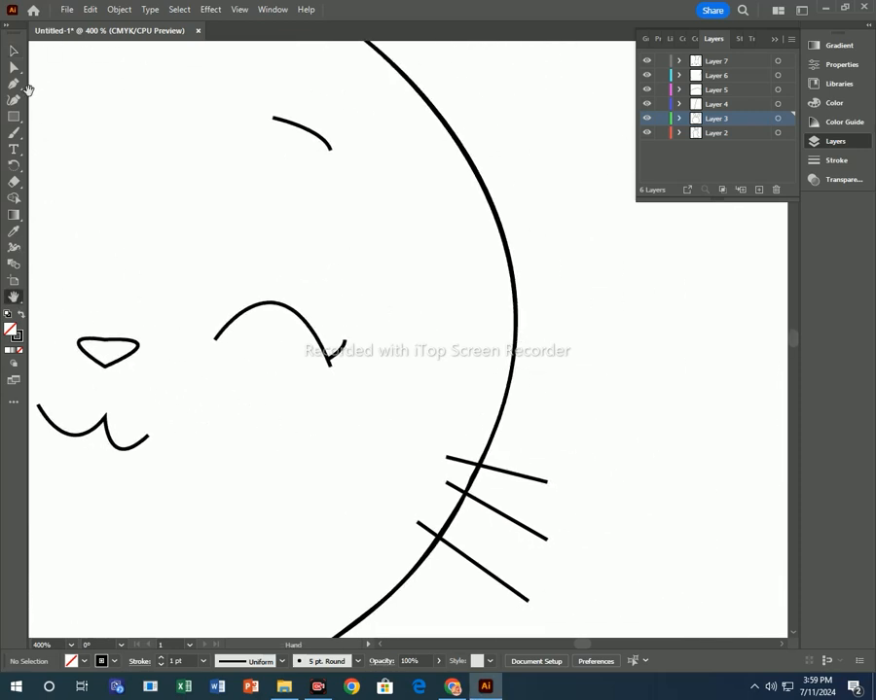
pyautogui.click(13, 84)
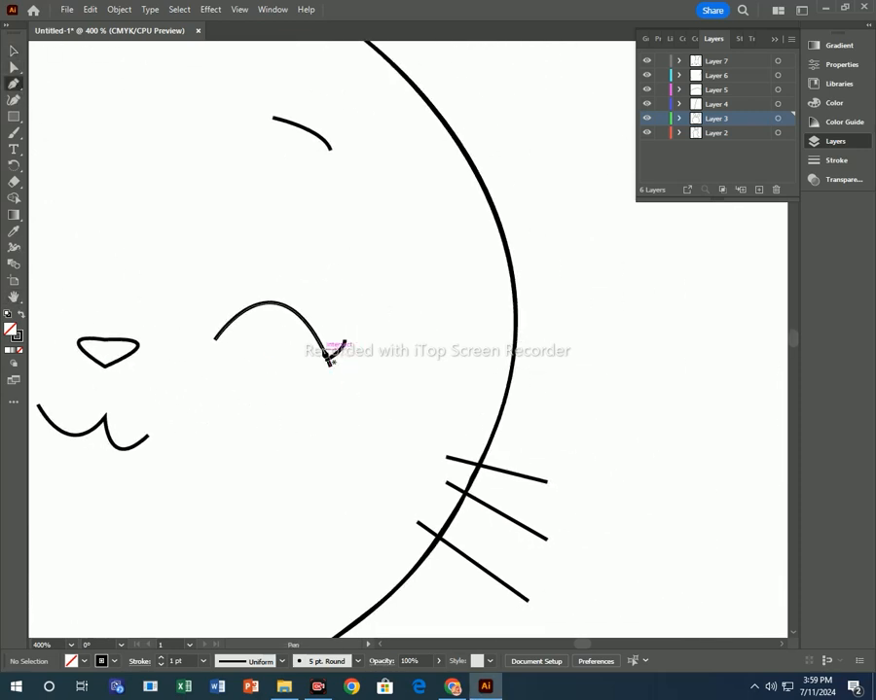
pyautogui.moveTo(330, 358)
pyautogui.mouseDown()
pyautogui.moveTo(337, 346)
pyautogui.moveTo(331, 352)
pyautogui.mouseUp()
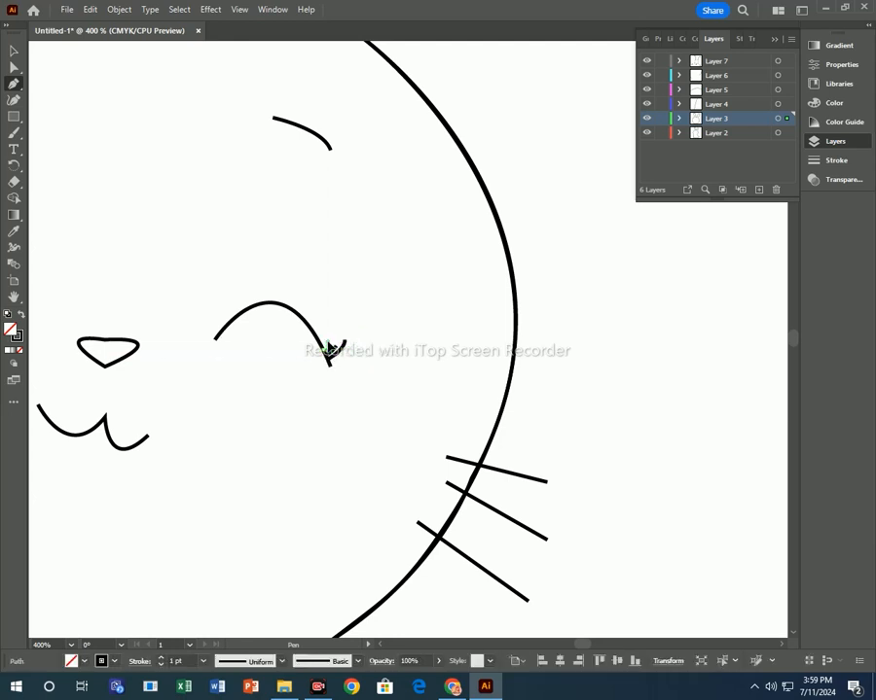
pyautogui.press('h')
pyautogui.moveTo(216, 418); pyautogui.dragTo(587, 422)
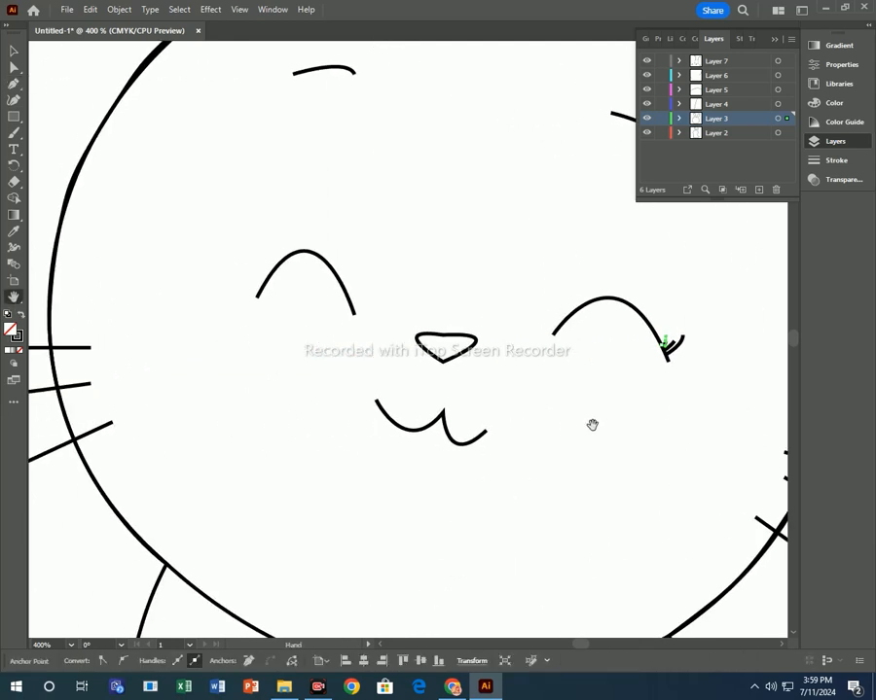
pyautogui.moveTo(368, 399); pyautogui.dragTo(389, 452)
pyautogui.click(13, 50)
pyautogui.click(596, 517)
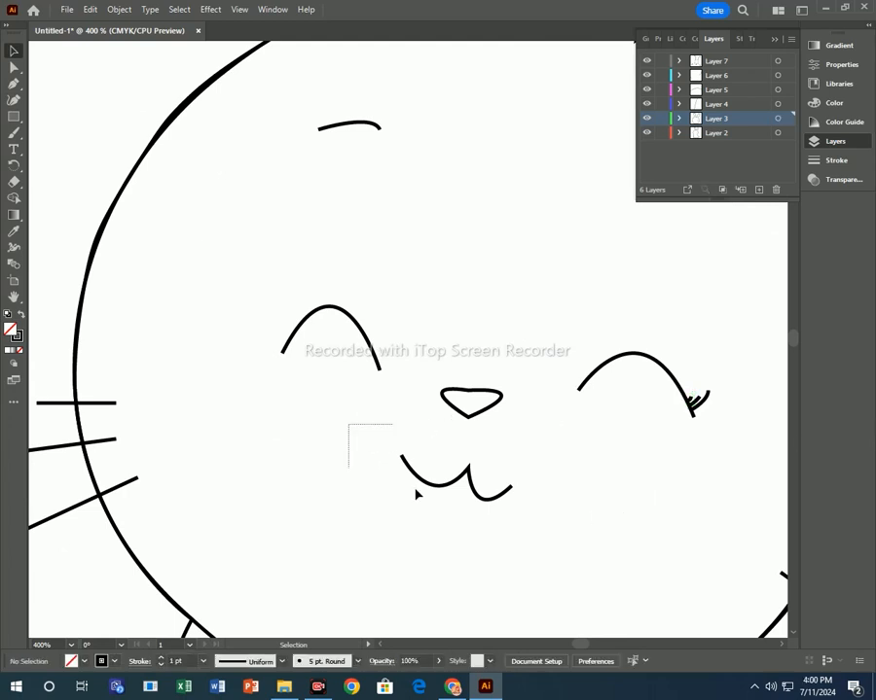
# Switch to Layer 7 and draw three short curved eyelashes at the left eye's outer end with the Pen tool
pyautogui.moveTo(416, 494); pyautogui.dragTo(424, 500)
pyautogui.click(328, 411)
pyautogui.click(13, 296)
pyautogui.moveTo(316, 478); pyautogui.dragTo(324, 564)
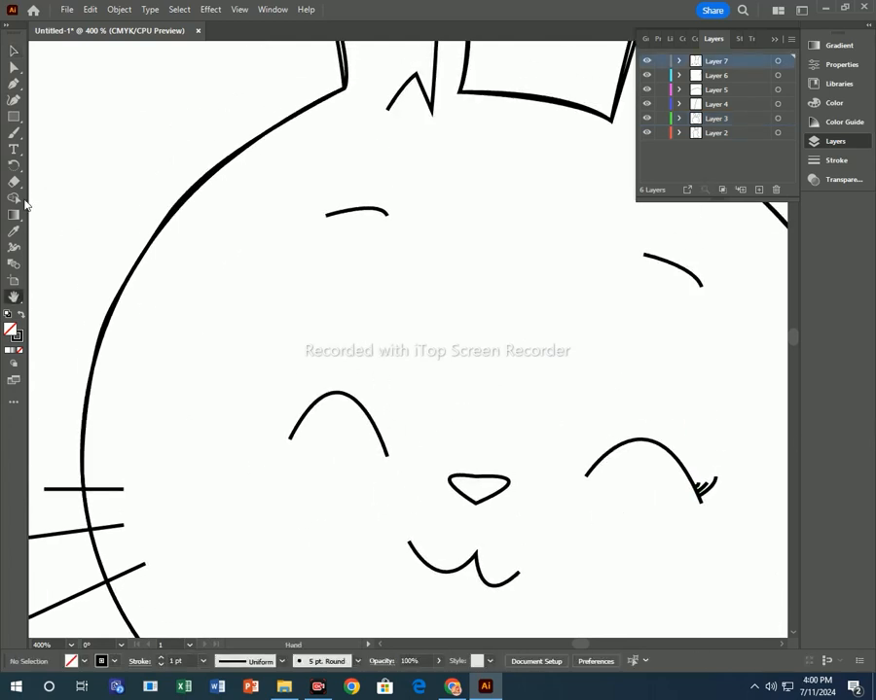
pyautogui.click(14, 84)
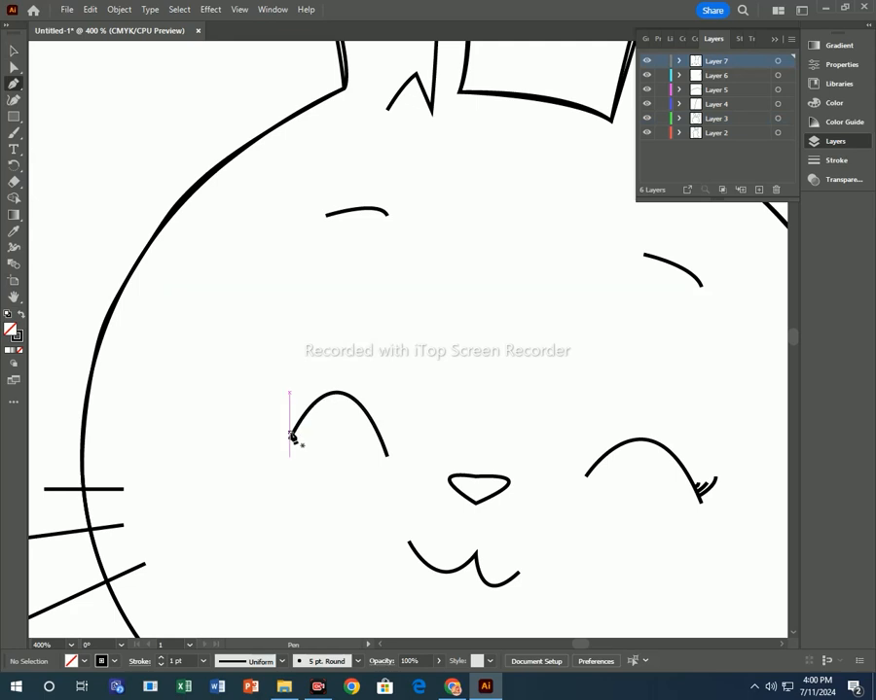
pyautogui.moveTo(291, 436)
pyautogui.mouseDown()
pyautogui.moveTo(273, 410)
pyautogui.moveTo(290, 417)
pyautogui.mouseUp()
pyautogui.press('Escape')
pyautogui.click(293, 430)
pyautogui.press('Escape')
pyautogui.click(299, 425)
pyautogui.click(13, 50)
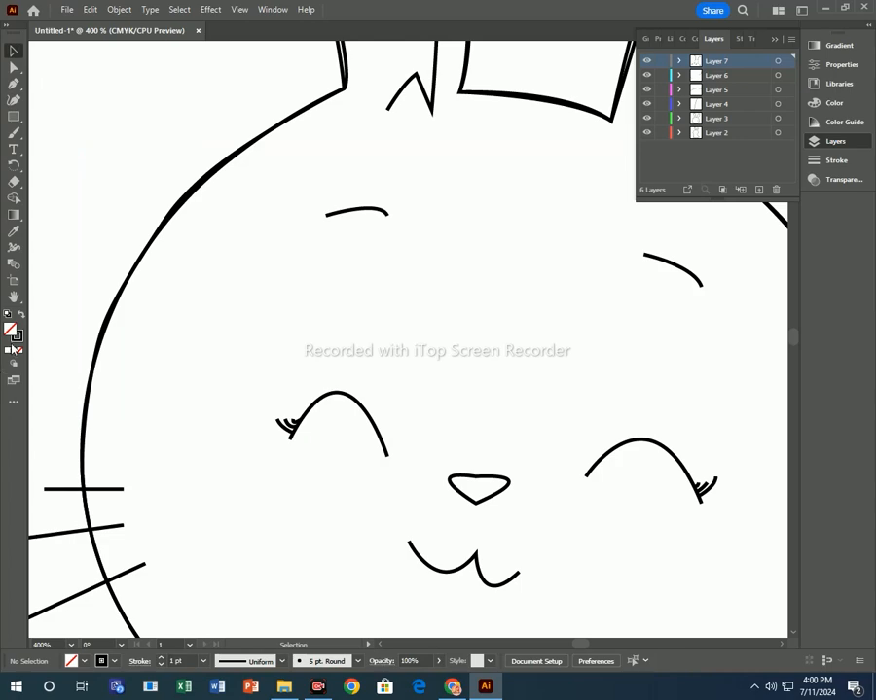
# Reshape the left foot's toe line on Layer 6 into a curve starting at the foot's tip with the Curvature tool
pyautogui.press('h')
pyautogui.rightClick(425, 412)
pyautogui.click(476, 251)
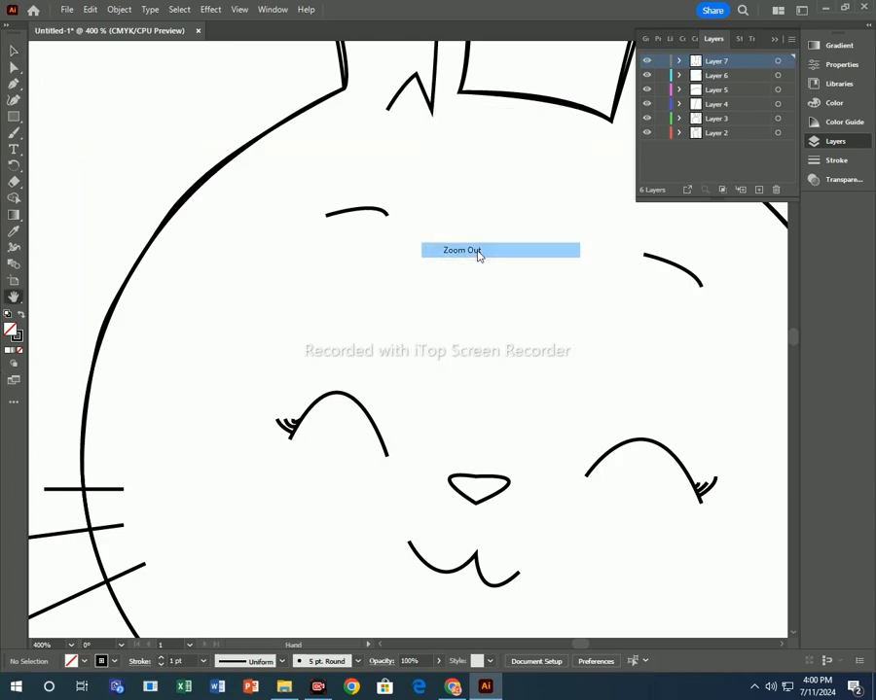
pyautogui.rightClick(474, 381)
pyautogui.click(546, 227)
pyautogui.moveTo(599, 531)
pyautogui.mouseDown()
pyautogui.moveTo(440, 397)
pyautogui.moveTo(183, 261)
pyautogui.mouseUp()
pyautogui.hotkey('shift', '`')
pyautogui.click(164, 438)
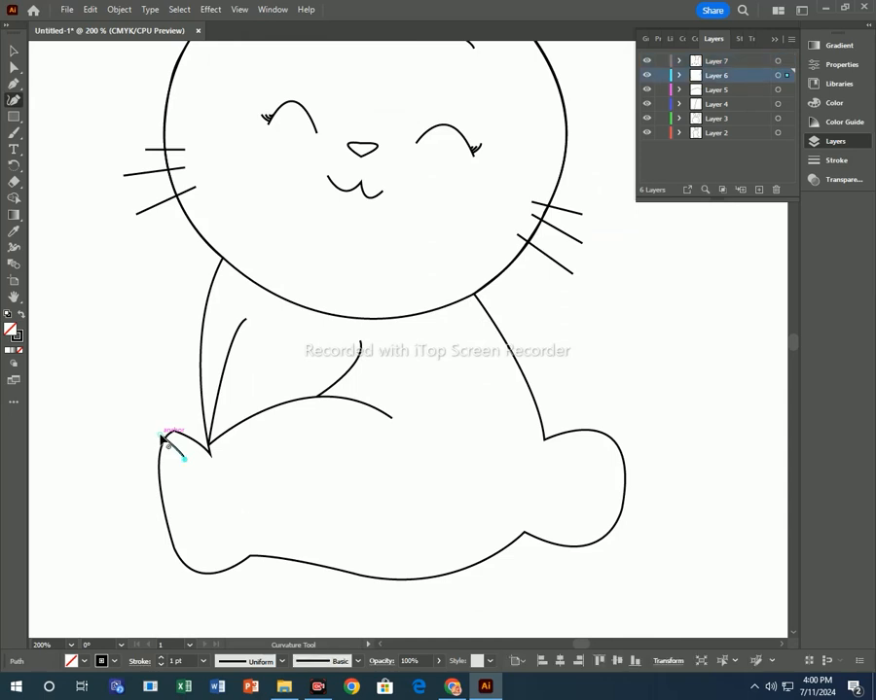
pyautogui.click(172, 432)
# Draw a second, shorter toe line beside the first on the left foot with the Pen tool and deselect it
pyautogui.click(13, 84)
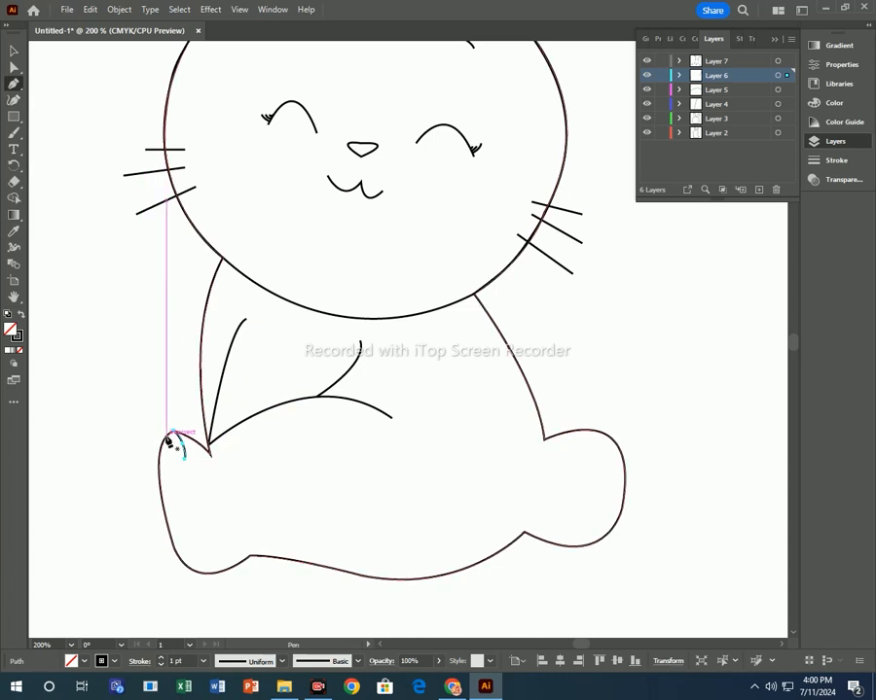
pyautogui.moveTo(171, 437); pyautogui.dragTo(8, 25)
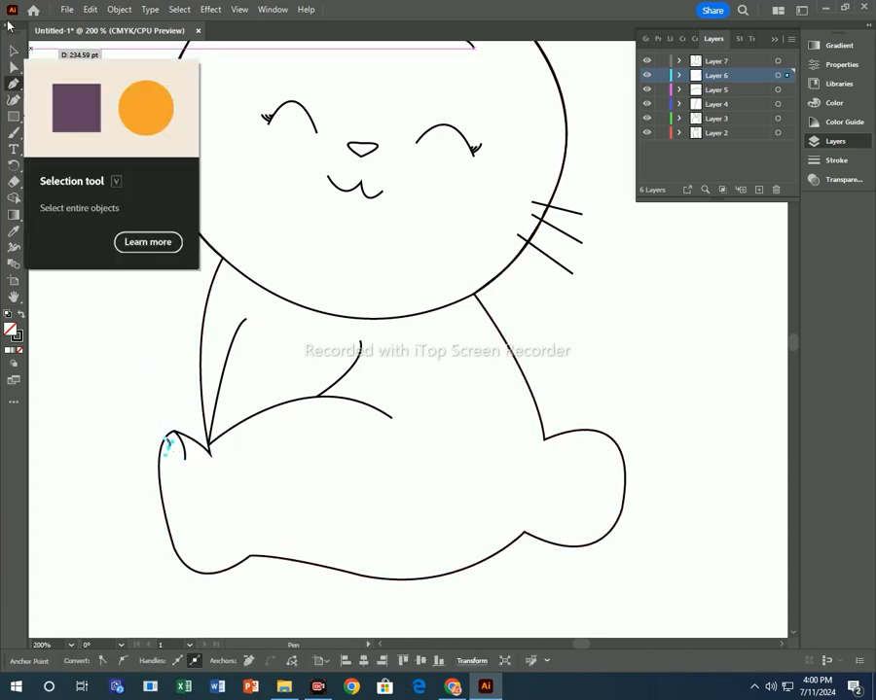
pyautogui.click(13, 51)
pyautogui.click(126, 250)
# Create a new layer directly above Layer 3
pyautogui.scroll(1, 498, 463)
pyautogui.scroll(-4, 498, 463)
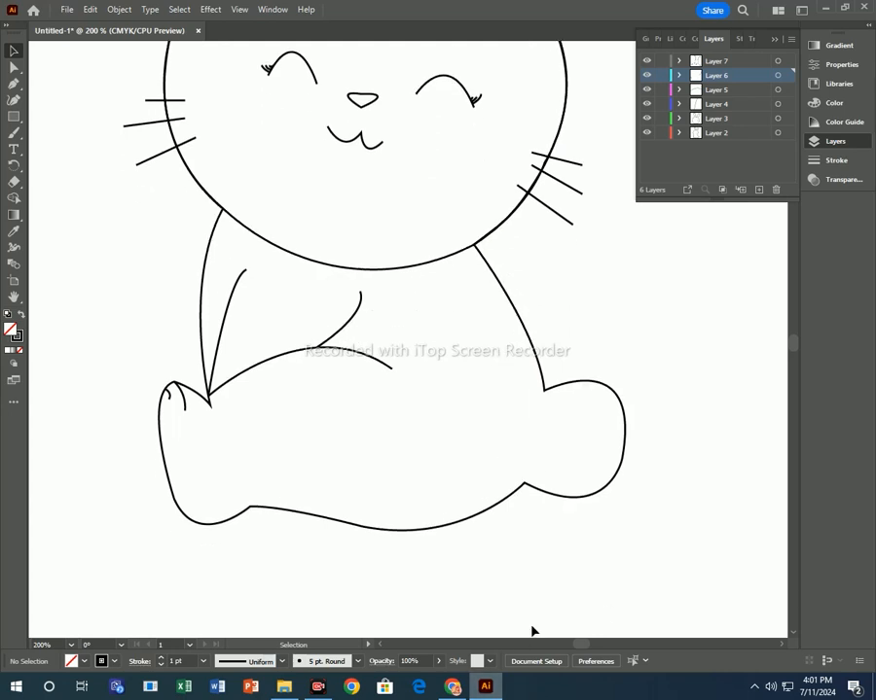
pyautogui.click(725, 118)
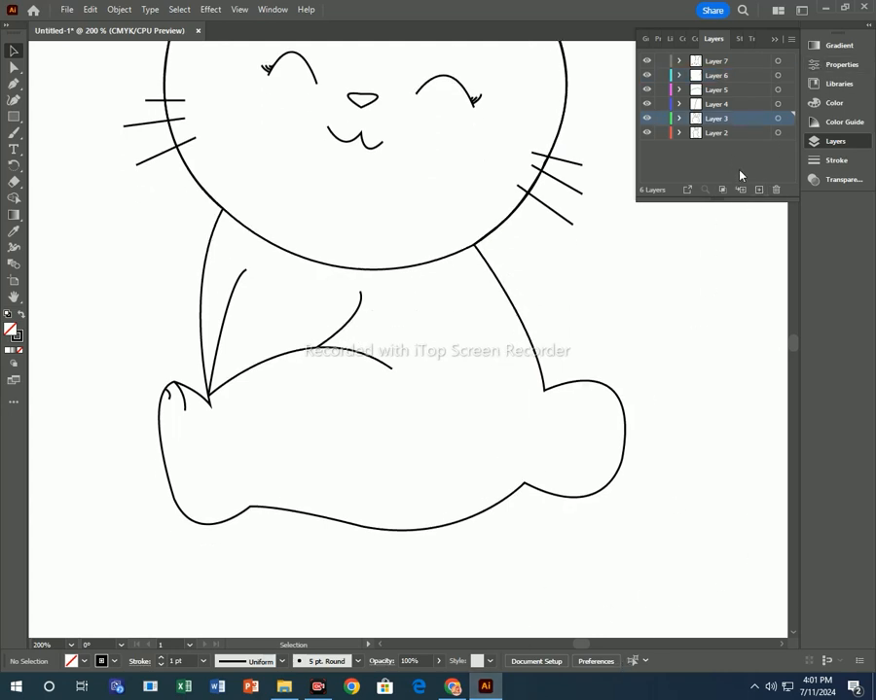
pyautogui.click(757, 193)
# Start a Pen path on Layer 8 where the left arm meets the head, and lock every other layer
pyautogui.click(14, 84)
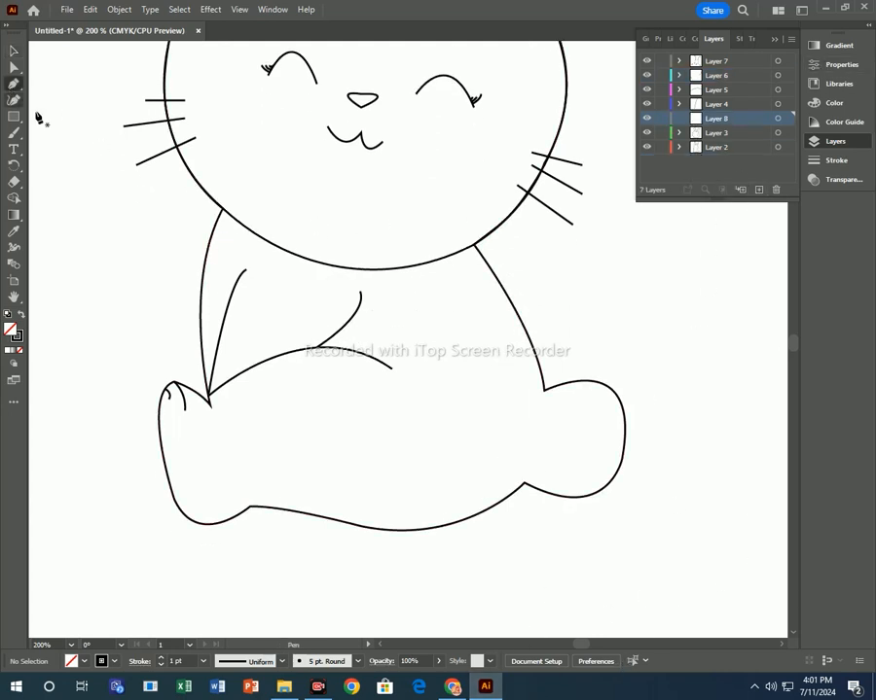
pyautogui.click(222, 212)
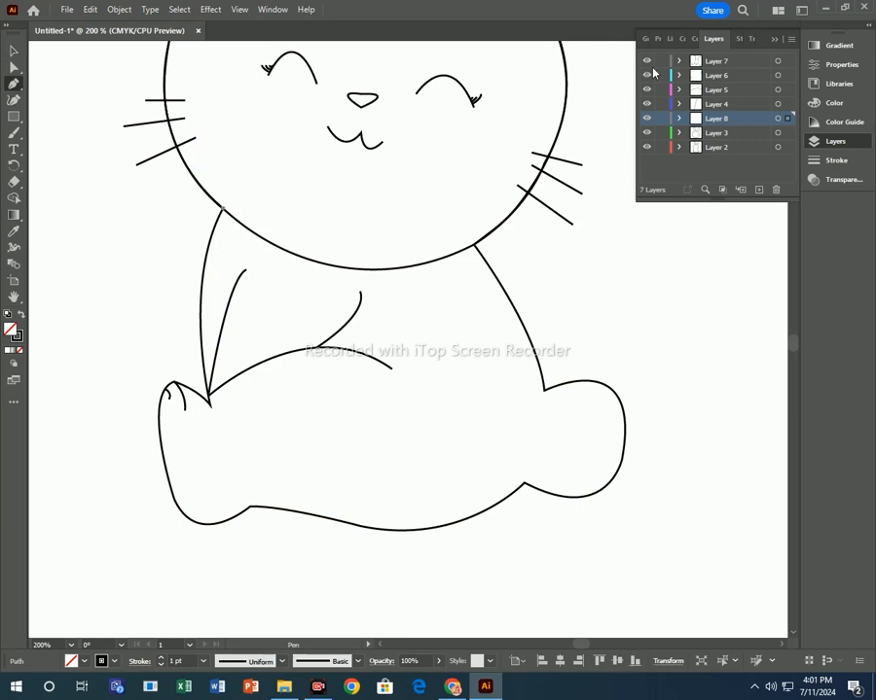
pyautogui.moveTo(666, 135); pyautogui.dragTo(662, 147)
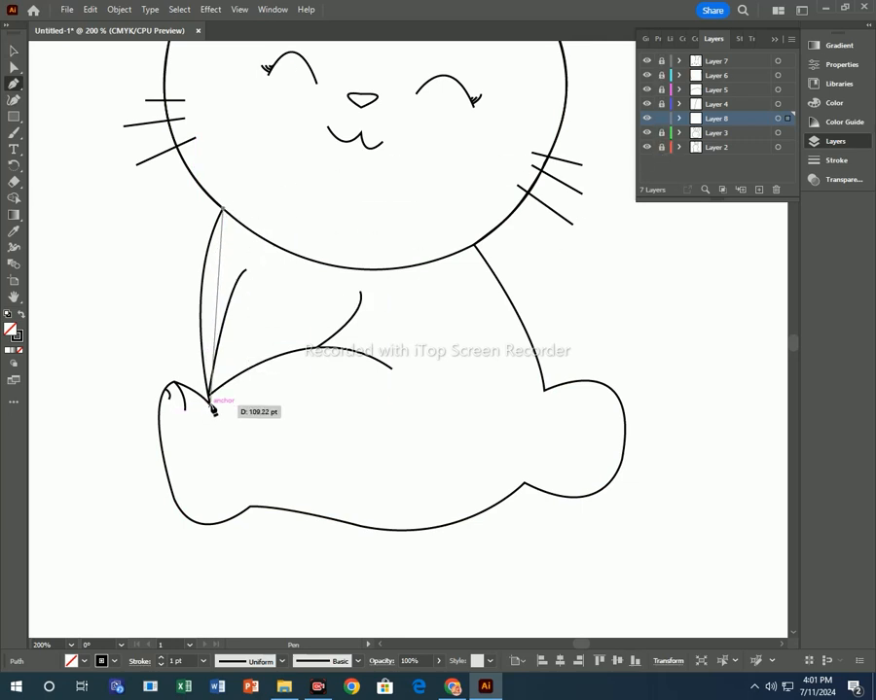
# Trace the left arm's outer edge and continue the path around the left foot to the notch at its heel
pyautogui.moveTo(210, 401); pyautogui.dragTo(160, 378)
pyautogui.click(176, 383)
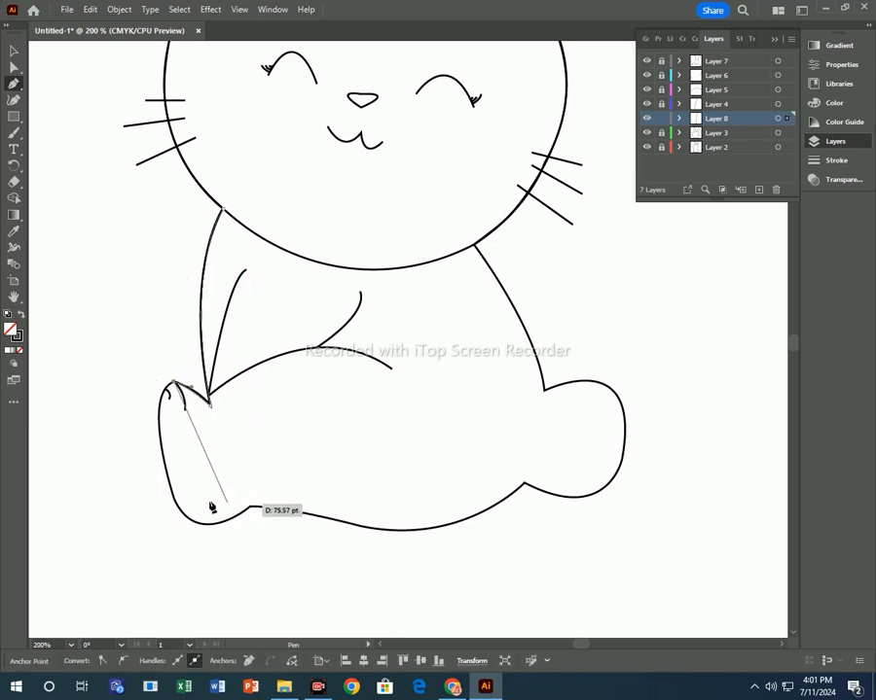
pyautogui.moveTo(175, 501); pyautogui.dragTo(209, 609)
pyautogui.click(175, 502)
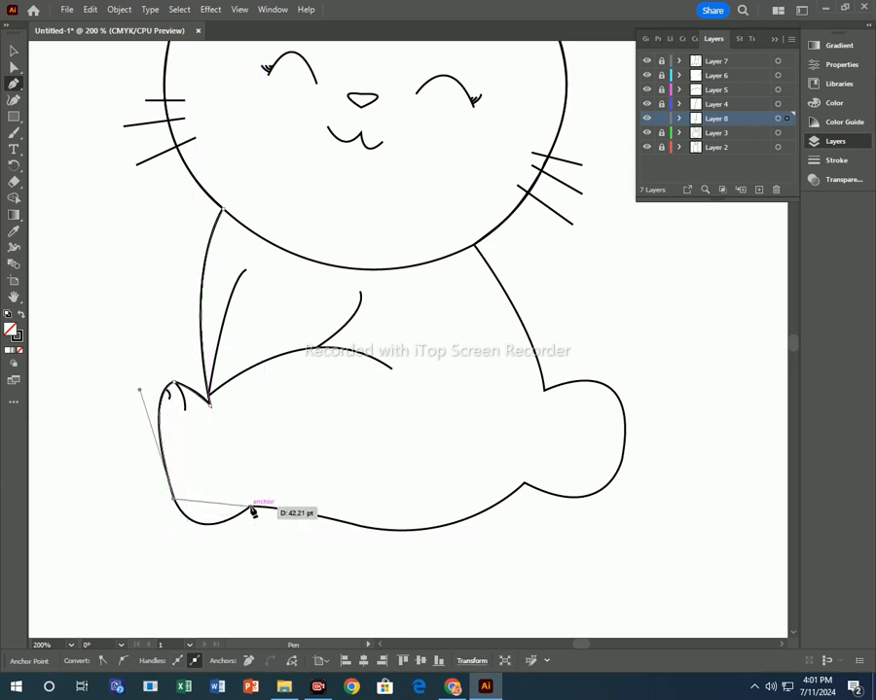
pyautogui.moveTo(251, 507); pyautogui.dragTo(309, 466)
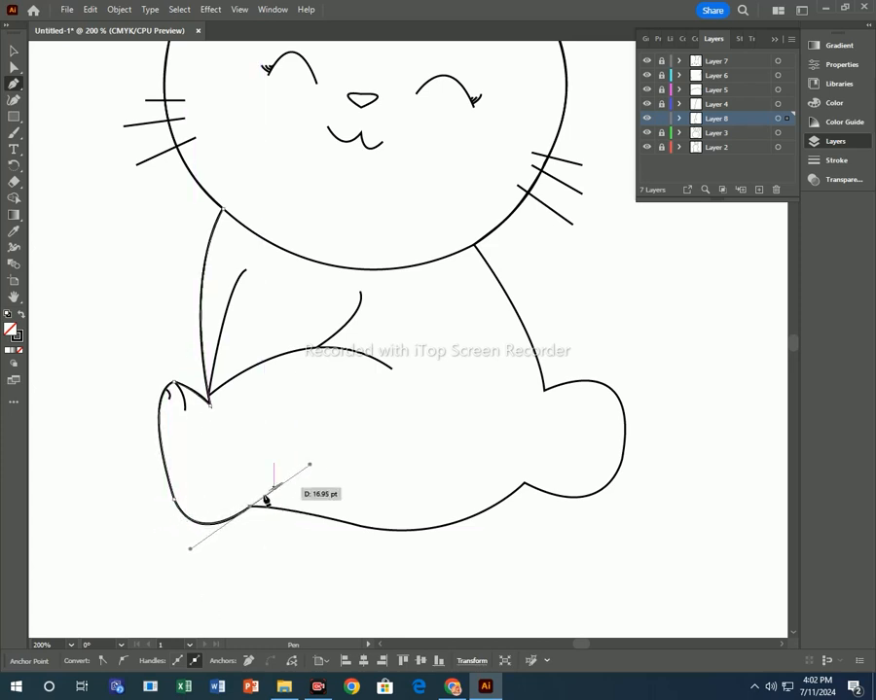
pyautogui.click(251, 507)
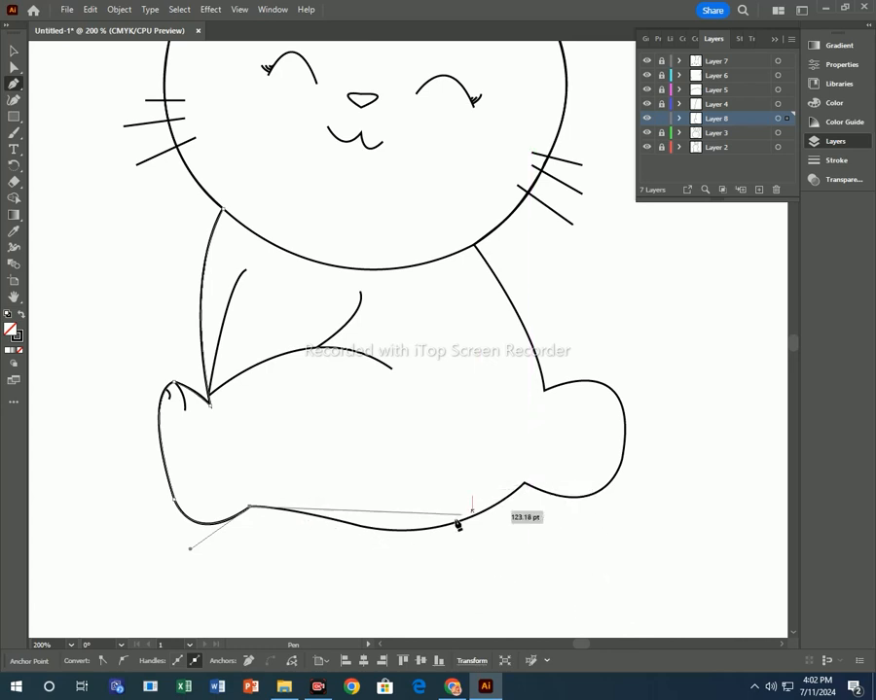
# Continue the path along the body's bottom edge to the tail's lower junction
pyautogui.moveTo(445, 528); pyautogui.dragTo(318, 525)
pyautogui.click(355, 525)
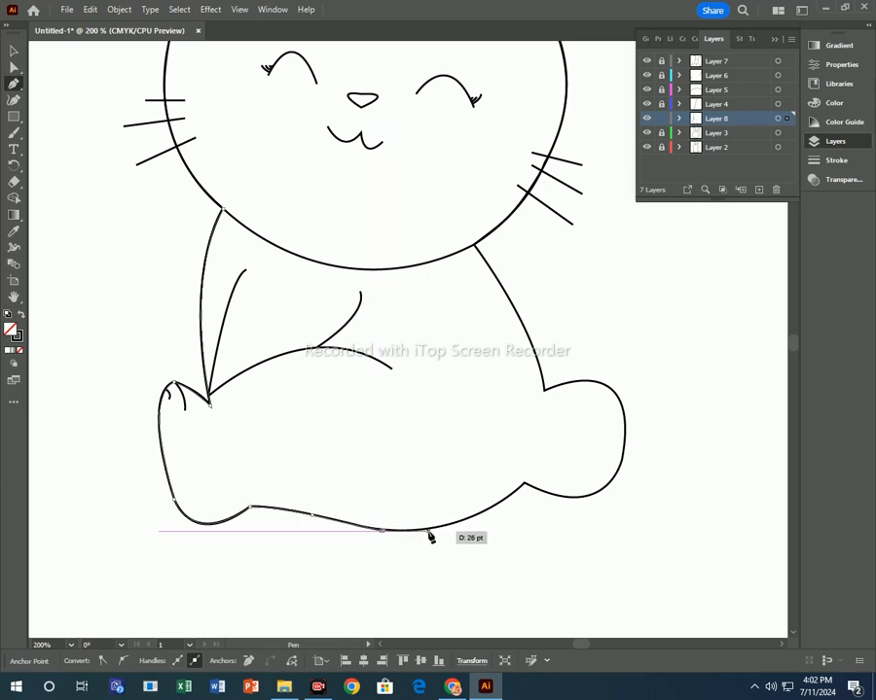
pyautogui.moveTo(477, 516)
pyautogui.mouseDown()
pyautogui.moveTo(488, 500)
pyautogui.moveTo(514, 498)
pyautogui.moveTo(495, 517)
pyautogui.moveTo(475, 517)
pyautogui.mouseUp()
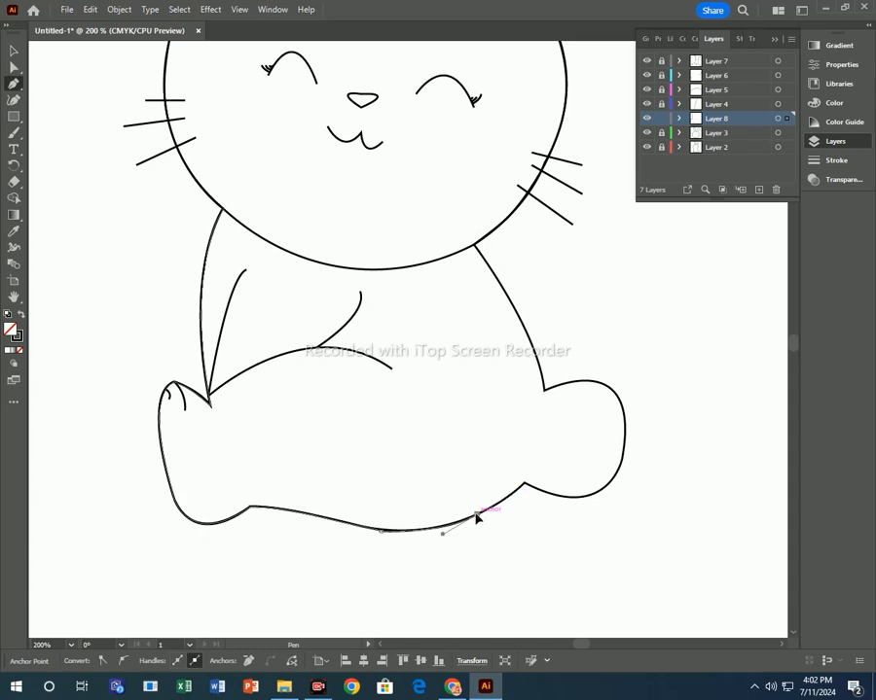
pyautogui.moveTo(523, 484)
pyautogui.mouseDown()
pyautogui.moveTo(529, 473)
pyautogui.moveTo(525, 486)
pyautogui.mouseUp()
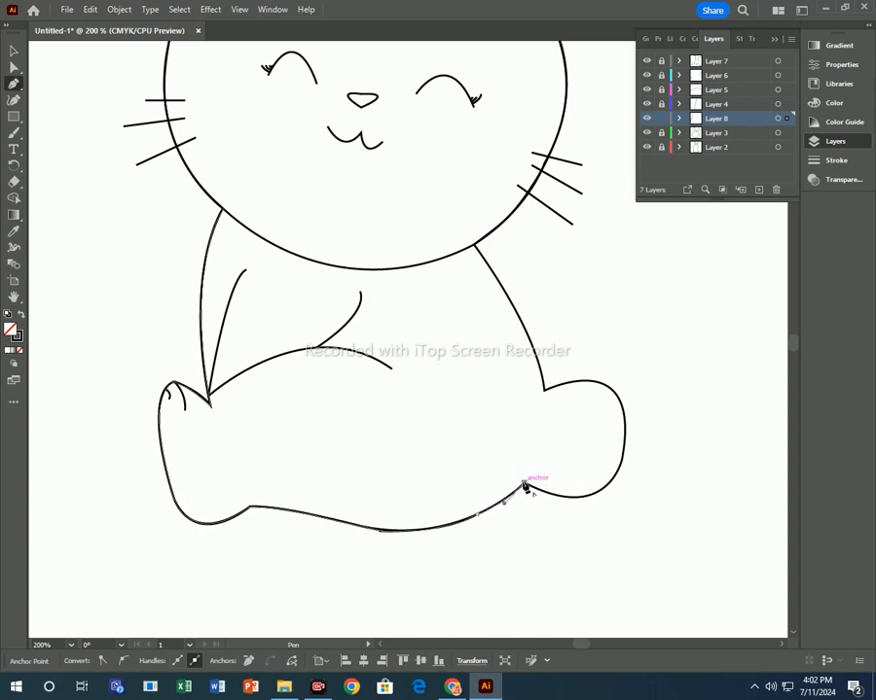
# Continue the path across the tail's base and up the body's right side to the head outline
pyautogui.click(545, 400)
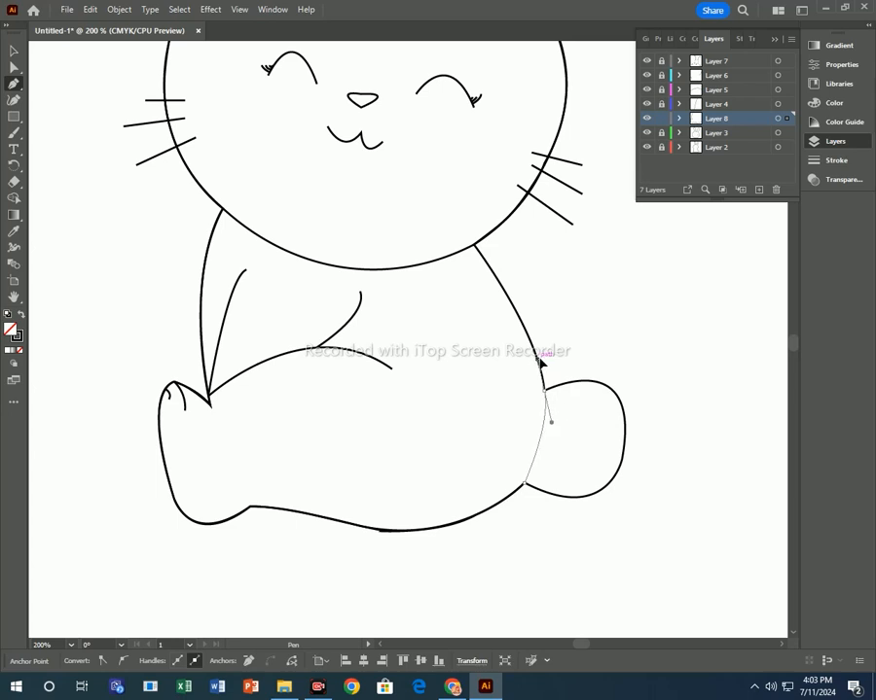
pyautogui.moveTo(544, 362); pyautogui.dragTo(544, 398)
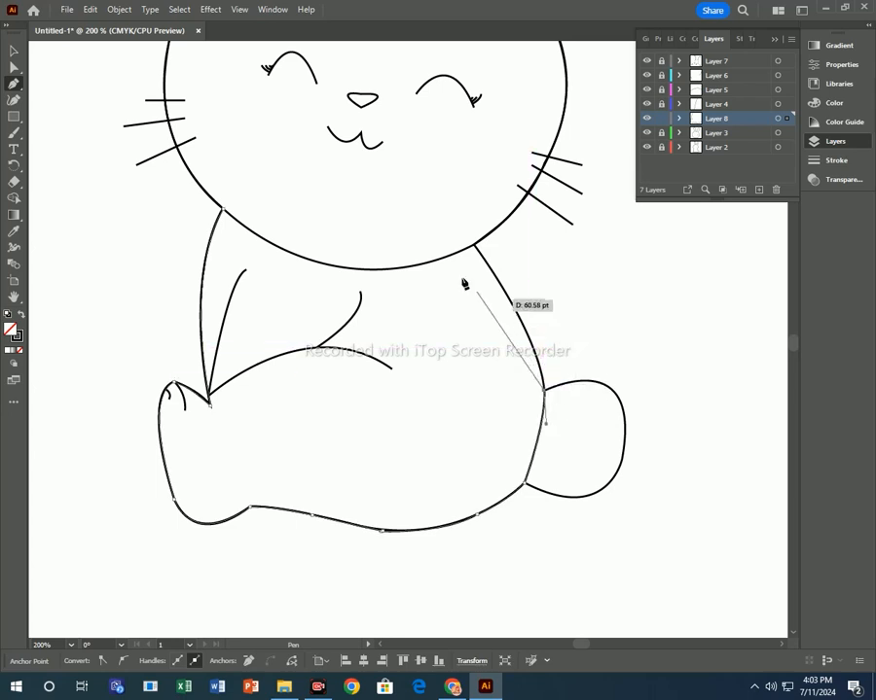
pyautogui.moveTo(473, 247)
pyautogui.mouseDown()
pyautogui.moveTo(440, 229)
pyautogui.moveTo(413, 178)
pyautogui.moveTo(512, 293)
pyautogui.moveTo(473, 251)
pyautogui.moveTo(512, 289)
pyautogui.moveTo(485, 242)
pyautogui.moveTo(475, 247)
pyautogui.mouseUp()
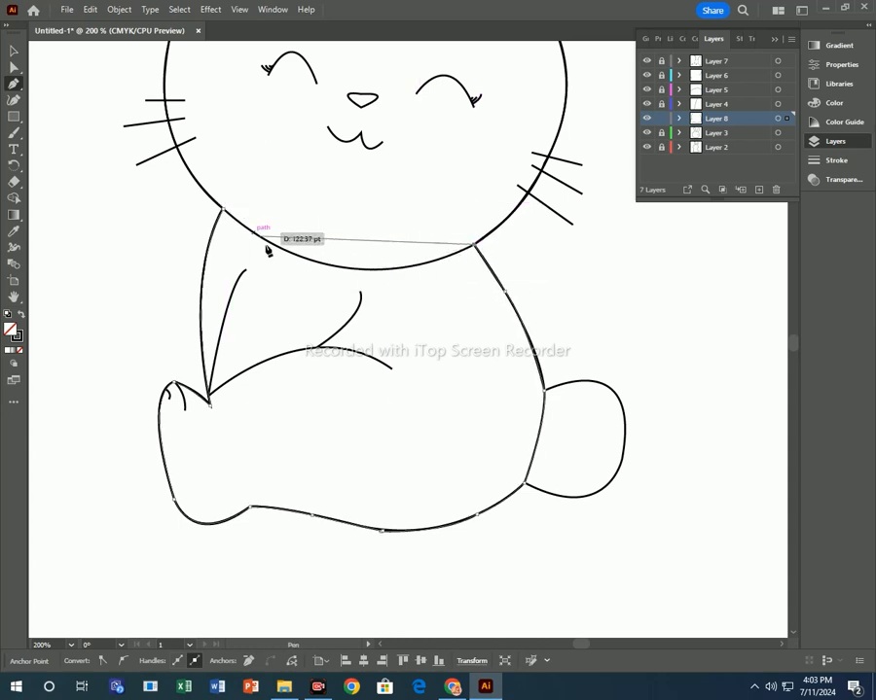
# Close the body path along the chin curve back to its starting point and deselect it
pyautogui.moveTo(286, 251); pyautogui.dragTo(190, 206)
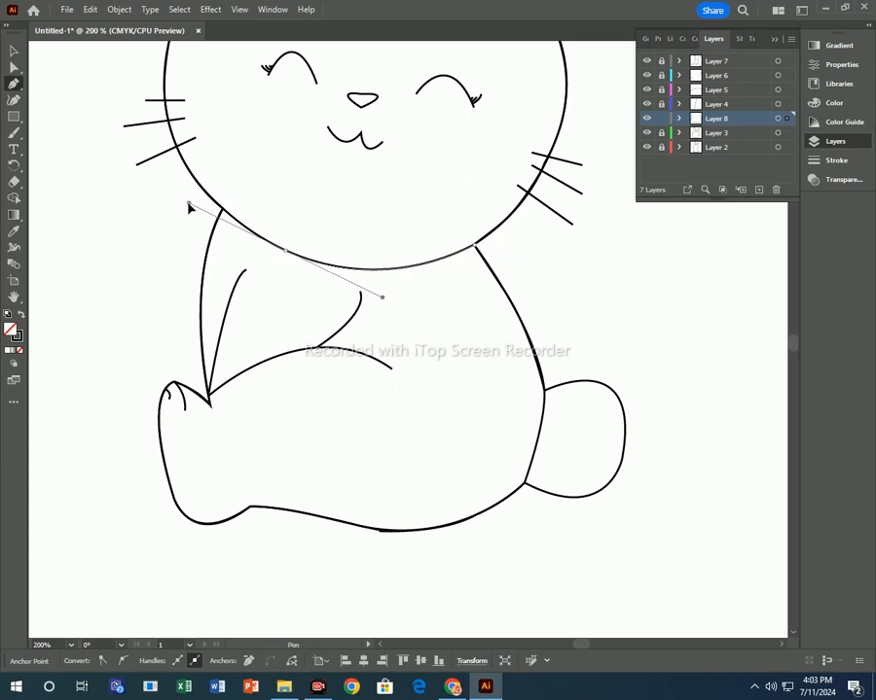
pyautogui.click(222, 206)
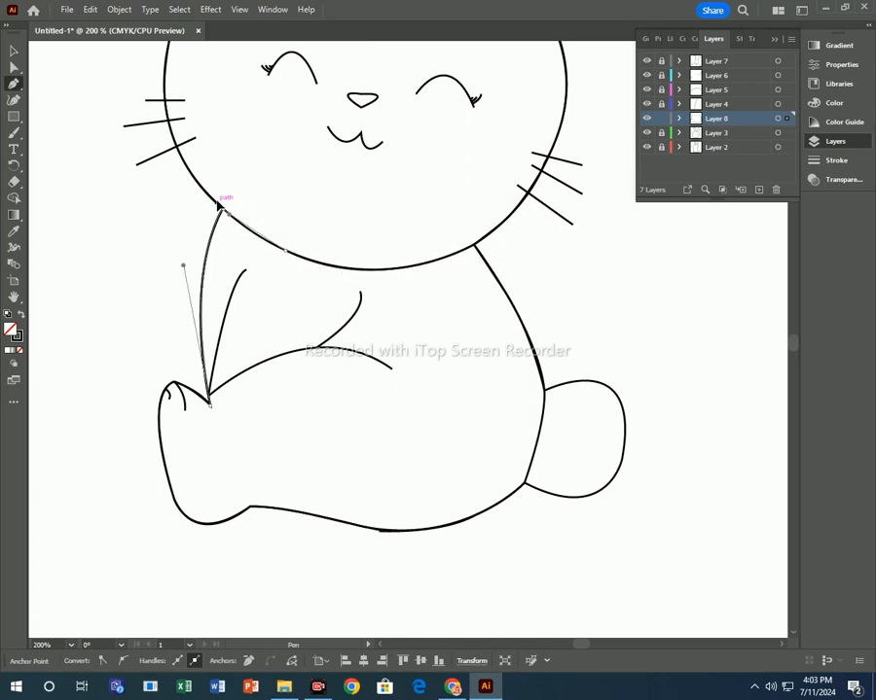
pyautogui.scroll(3, 352, 336)
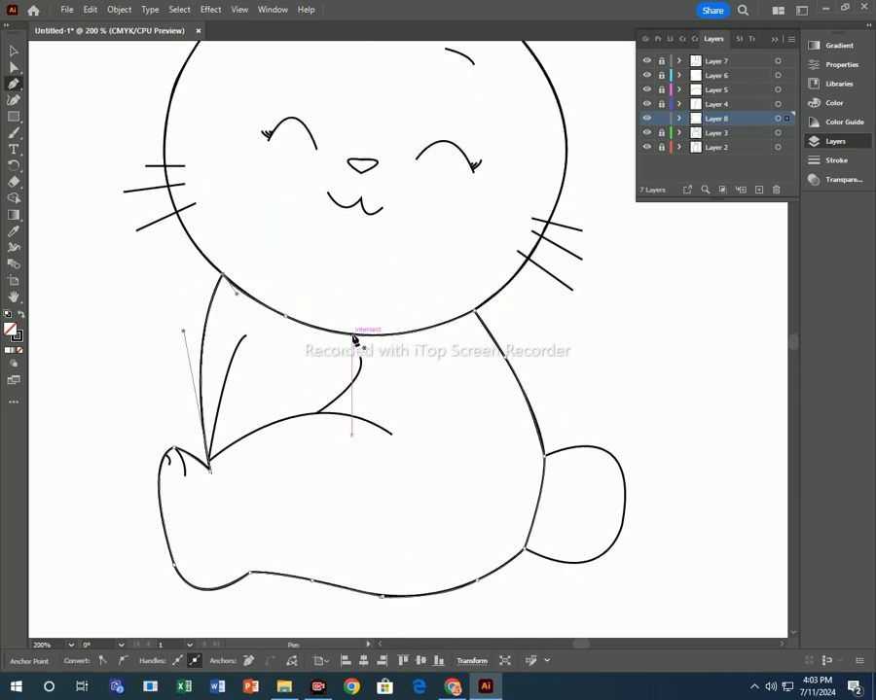
pyautogui.click(14, 50)
pyautogui.scroll(-3, 409, 481)
pyautogui.click(410, 481)
pyautogui.scroll(-2, 409, 480)
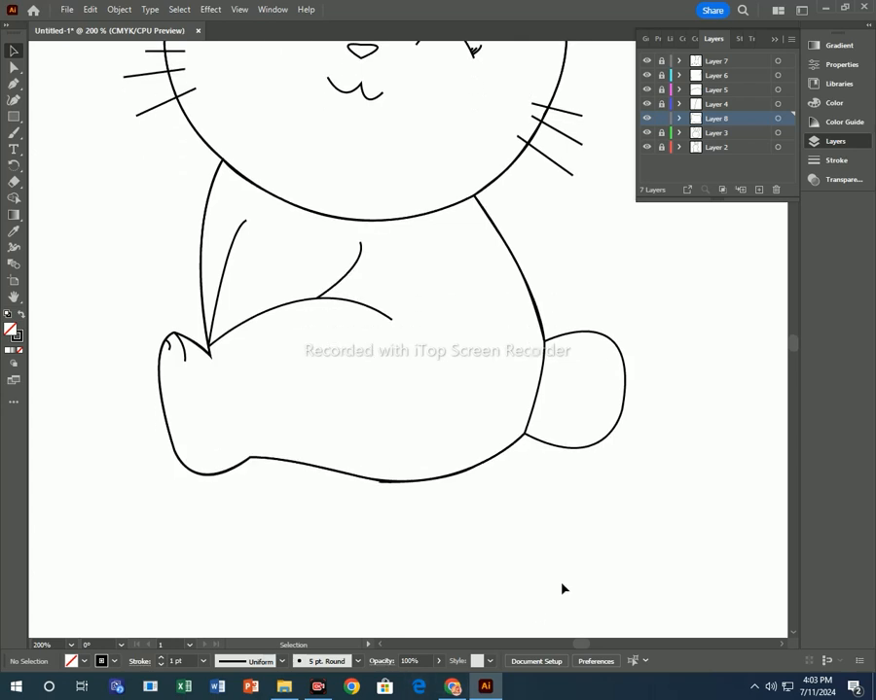
# Unlock all the layers and undo the accidental change to the layer order
pyautogui.click(14, 66)
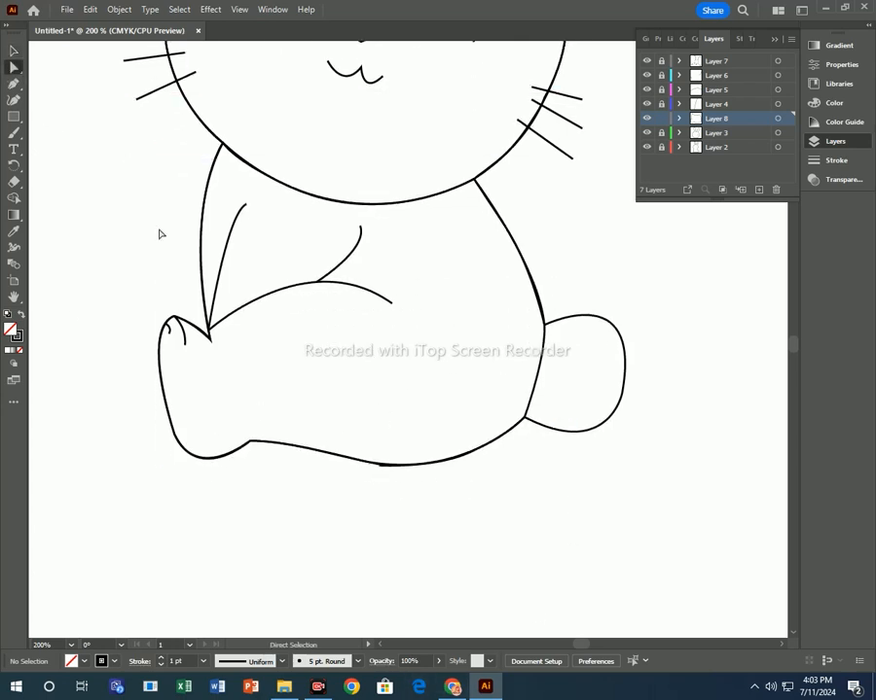
pyautogui.click(389, 465)
pyautogui.click(382, 467)
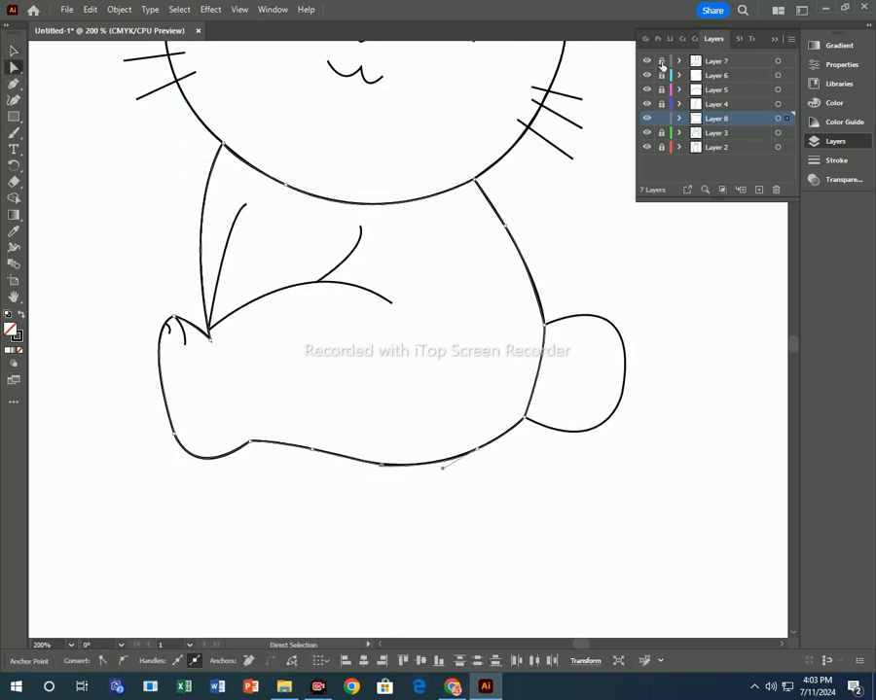
pyautogui.click(661, 131)
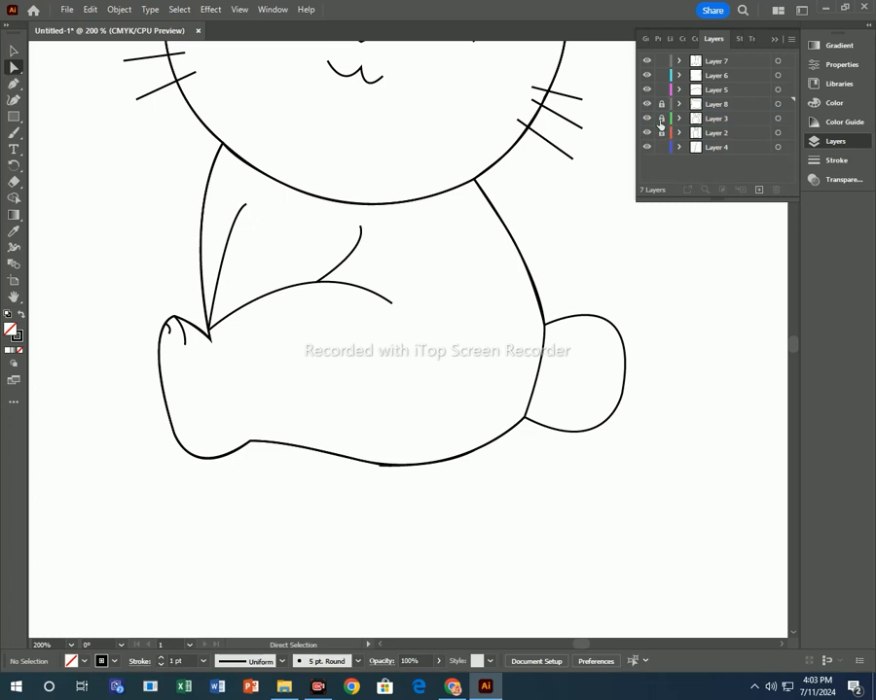
pyautogui.hotkey('ctrl', 'z')
# Smooth the body path's bottom edge on Layer 8 with the Curvature tool to match the outline beneath
pyautogui.click(412, 465)
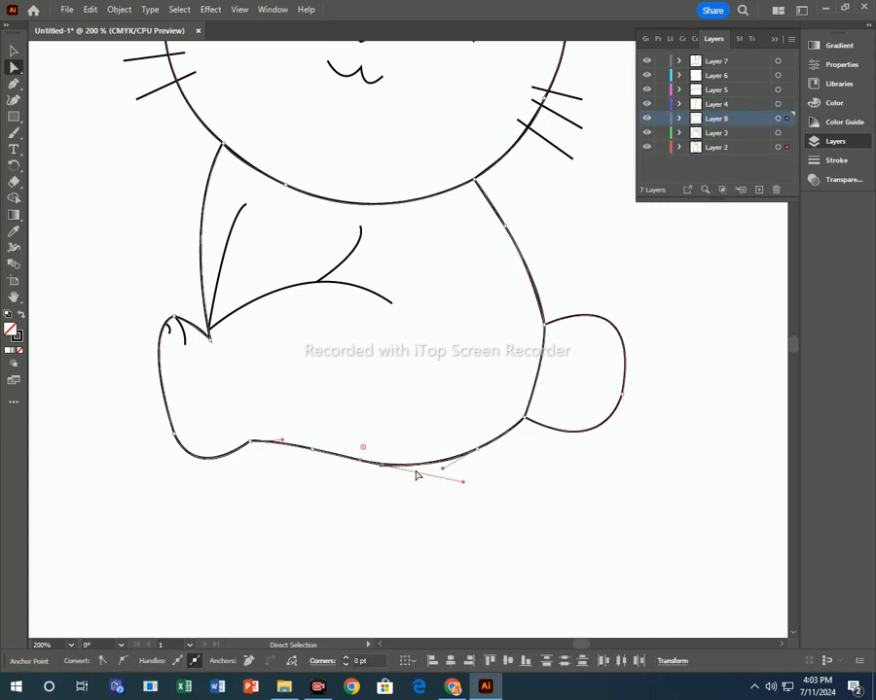
pyautogui.click(404, 536)
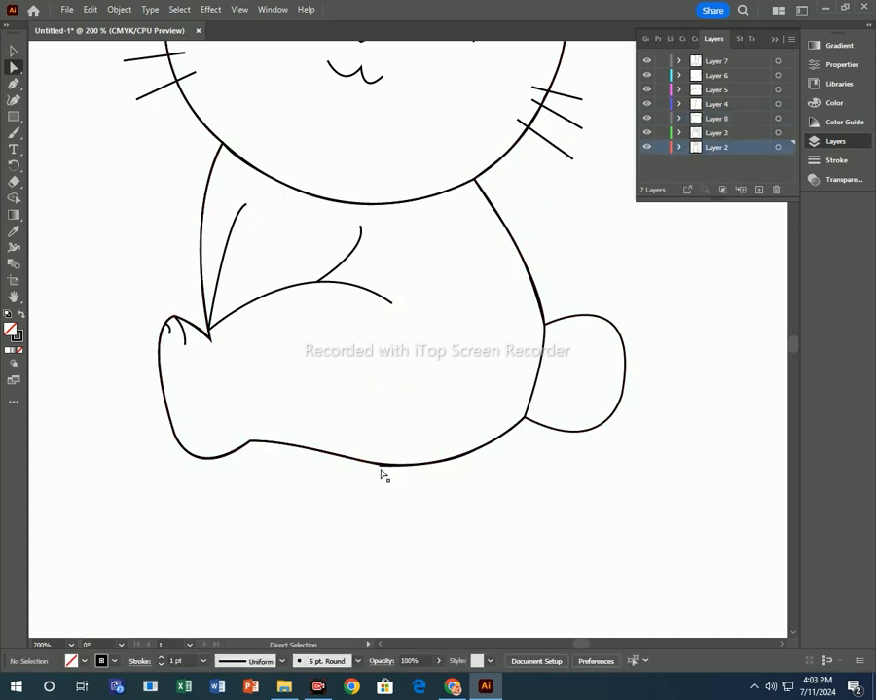
pyautogui.click(383, 466)
pyautogui.click(15, 99)
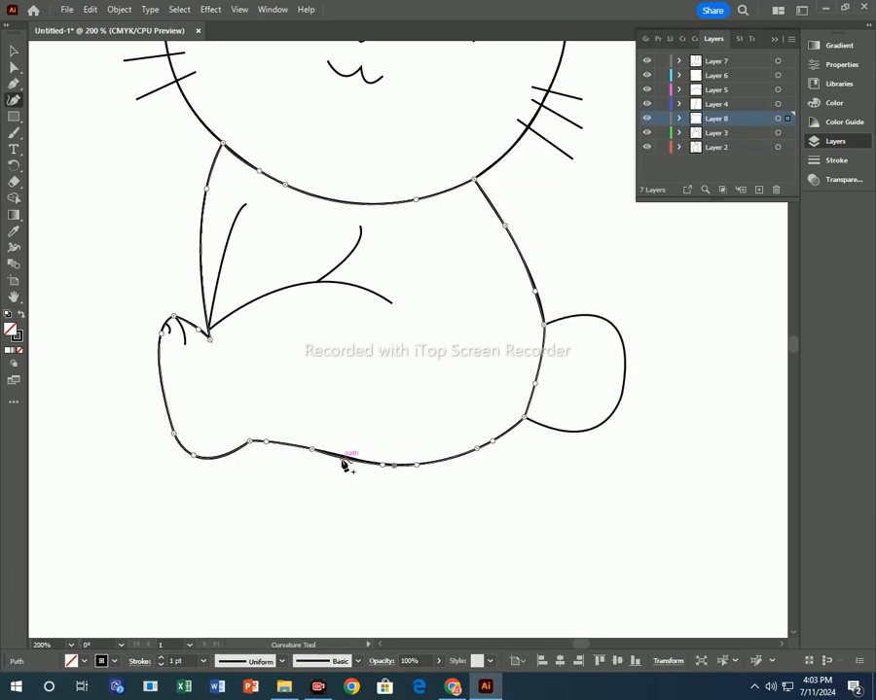
pyautogui.moveTo(348, 454); pyautogui.dragTo(347, 458)
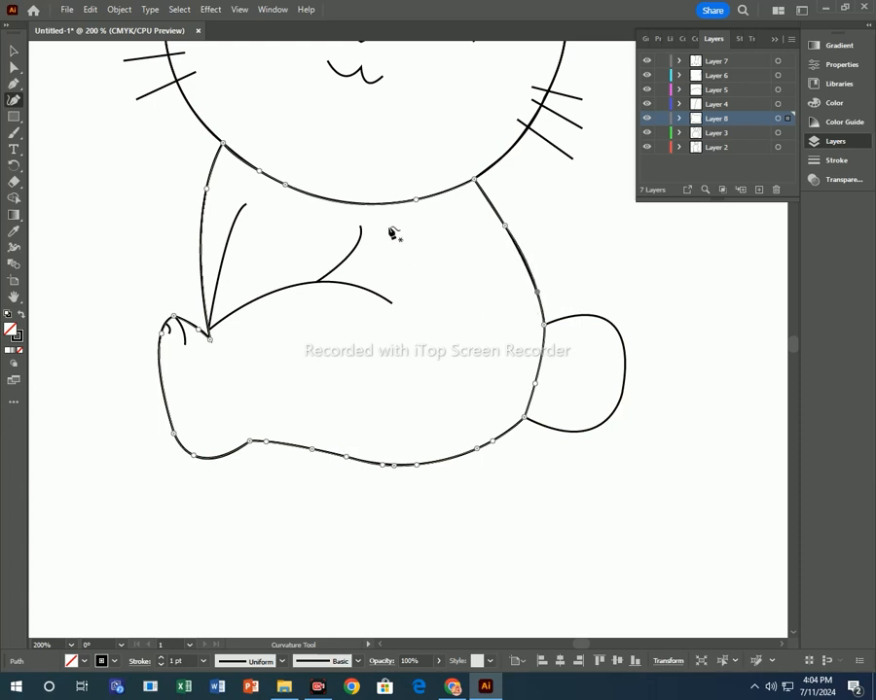
# Adjust the curve of the body path's right side above the tail to match the outline beneath, and deselect it
pyautogui.moveTo(529, 265); pyautogui.dragTo(522, 274)
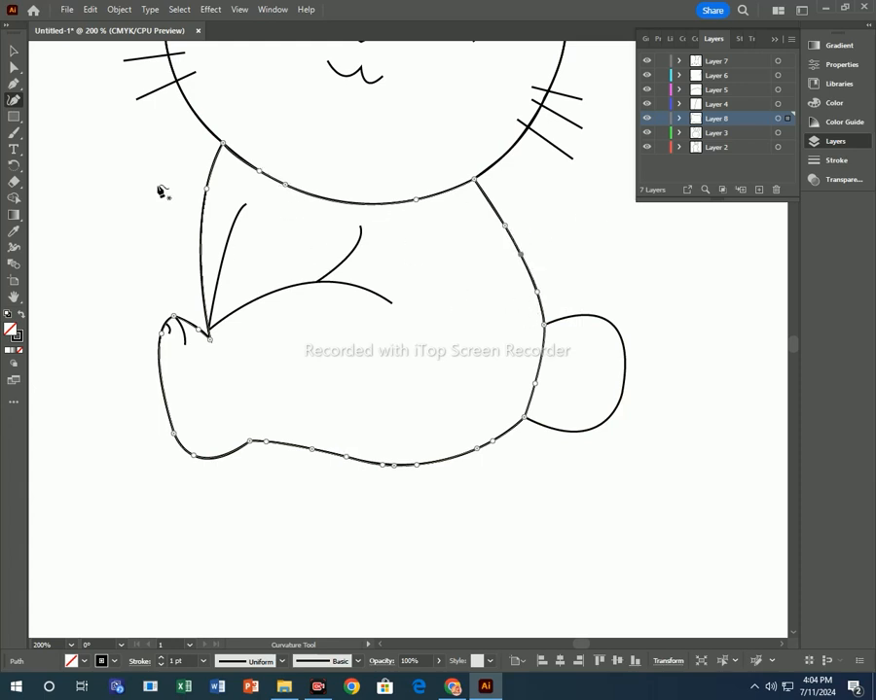
pyautogui.scroll(3, 162, 191)
pyautogui.press('v')
pyautogui.click(329, 401)
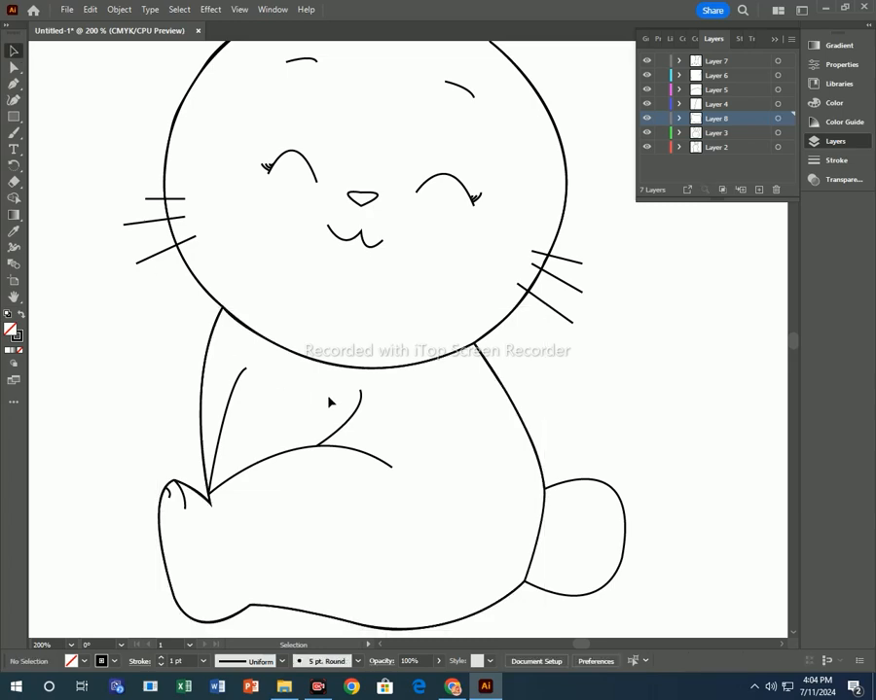
# Move the curve points on the right ear's inner edge on Layer 2 to line up with the Layer 3 outline
pyautogui.scroll(10, 329, 402)
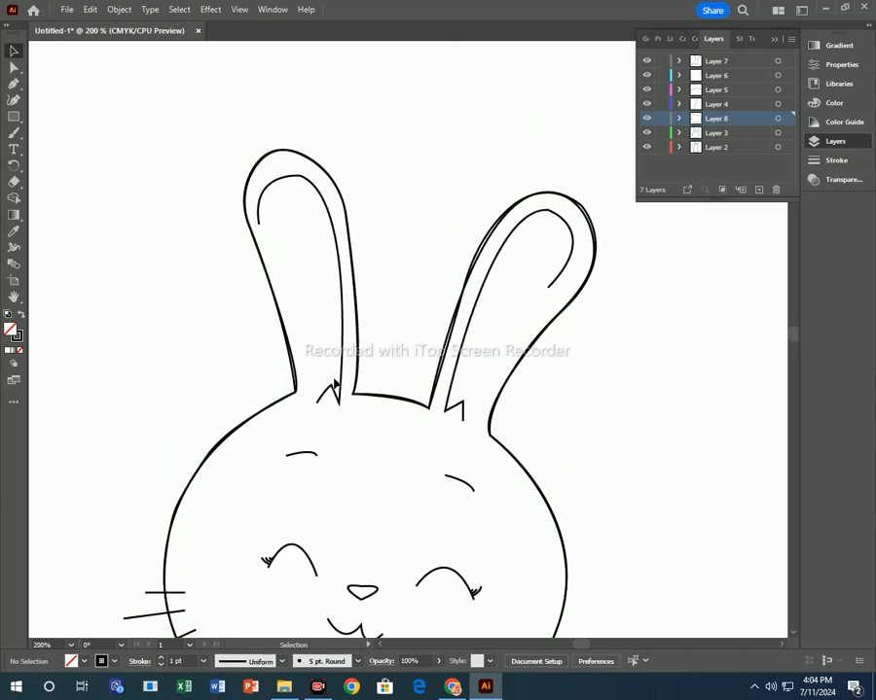
pyautogui.click(14, 100)
pyautogui.click(479, 251)
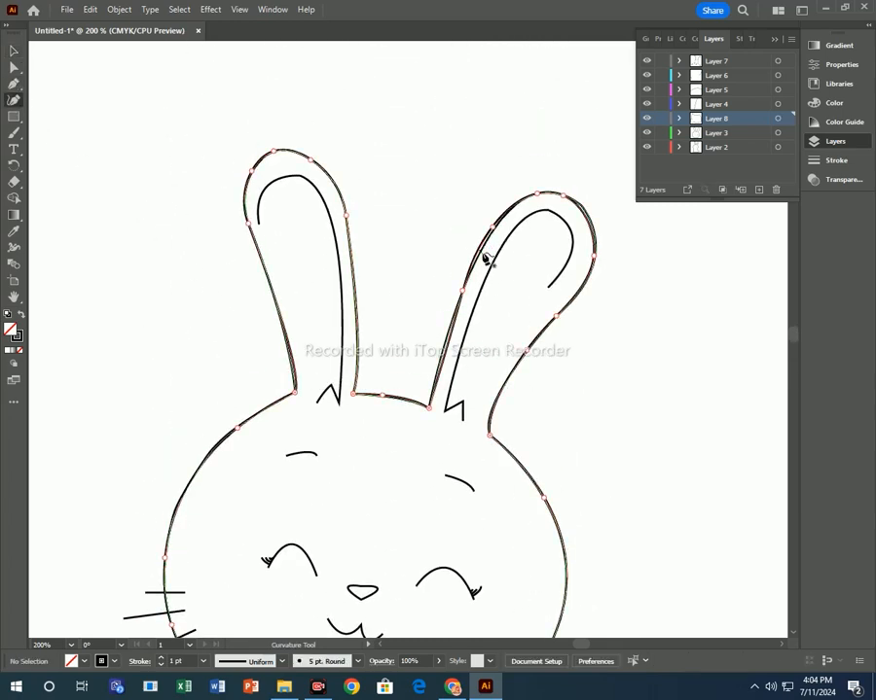
pyautogui.click(450, 338)
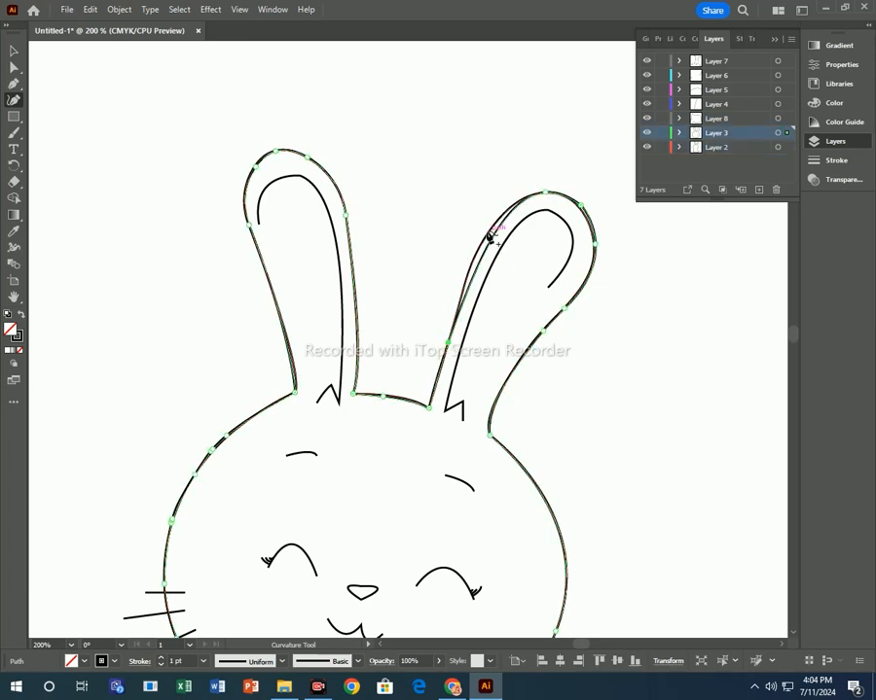
pyautogui.moveTo(490, 236); pyautogui.dragTo(470, 264)
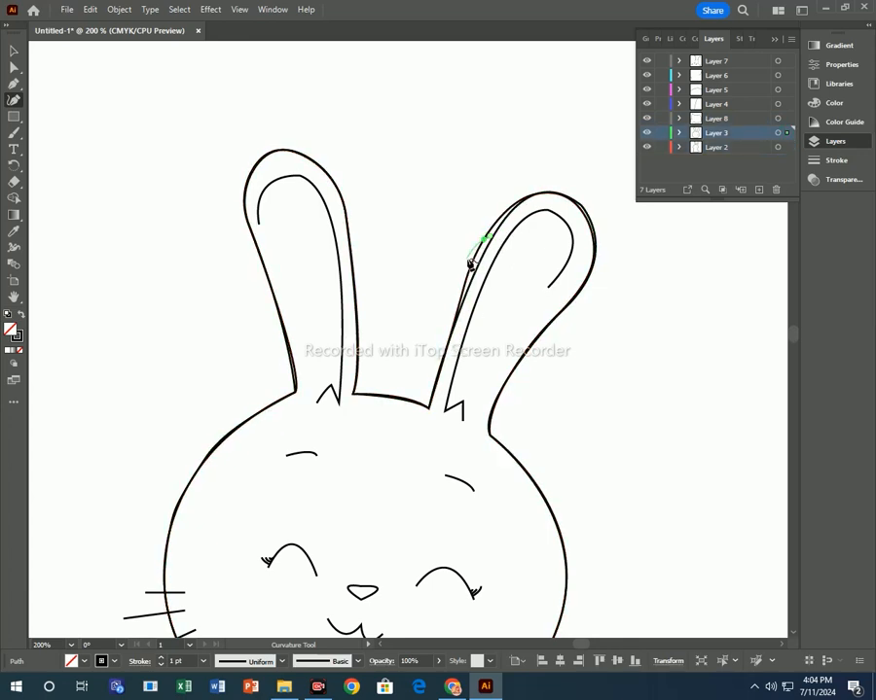
pyautogui.click(480, 250)
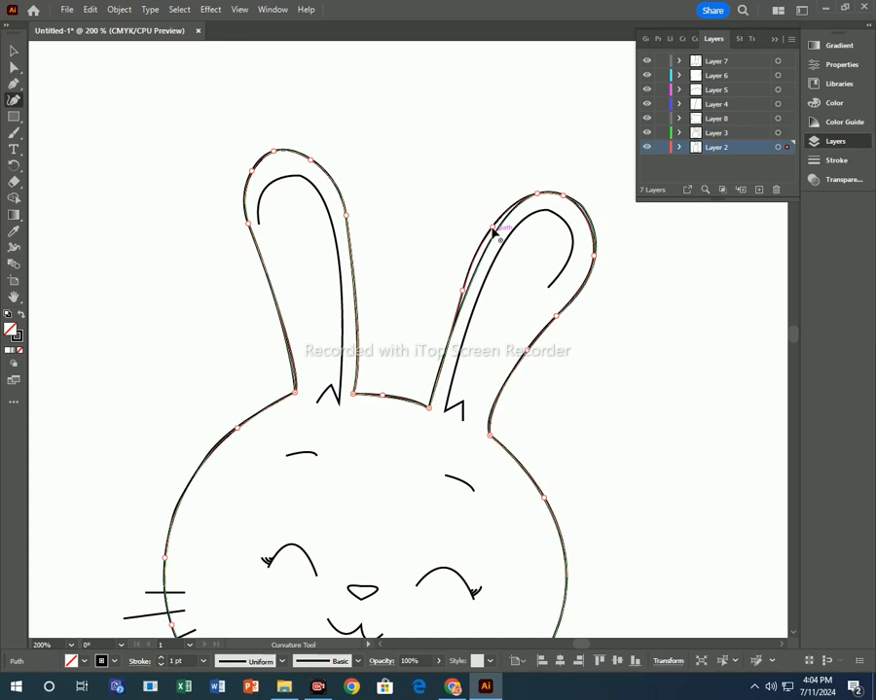
pyautogui.moveTo(463, 290); pyautogui.dragTo(466, 293)
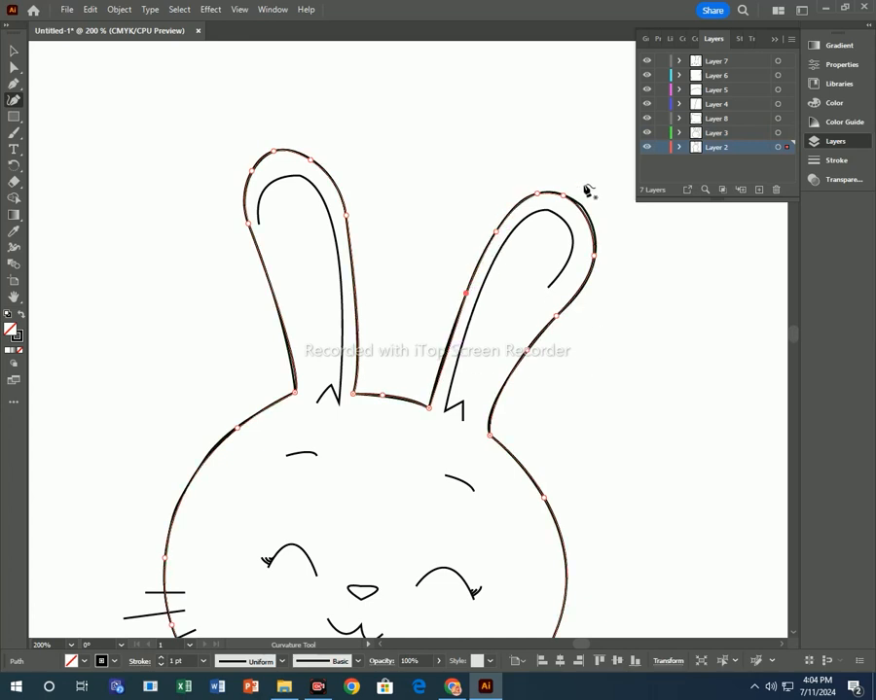
# Reshape the right ear's outer curve near its tip on Layer 3 to line up with the Layer 2 outline
pyautogui.click(592, 224)
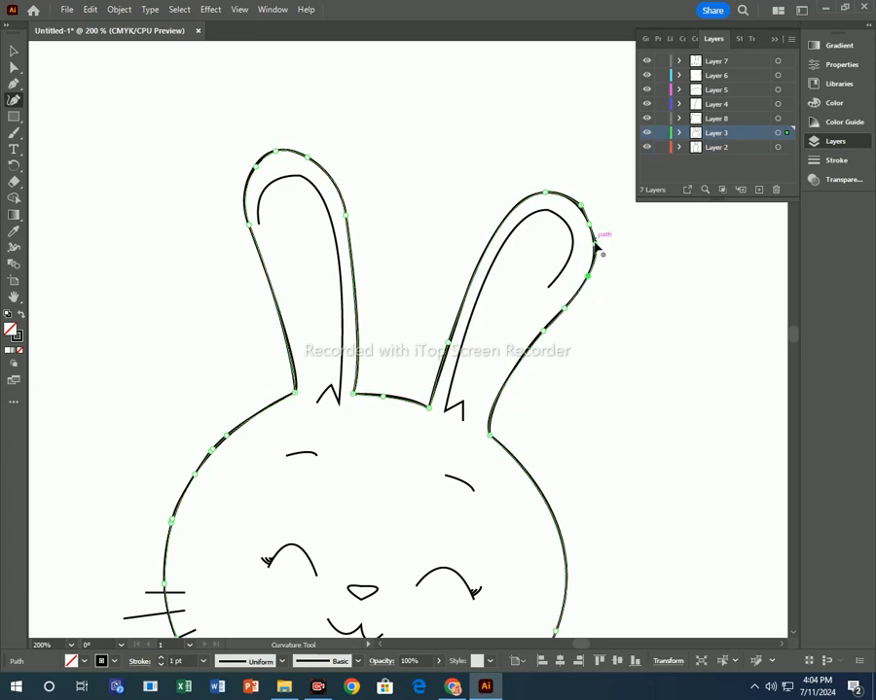
pyautogui.click(594, 249)
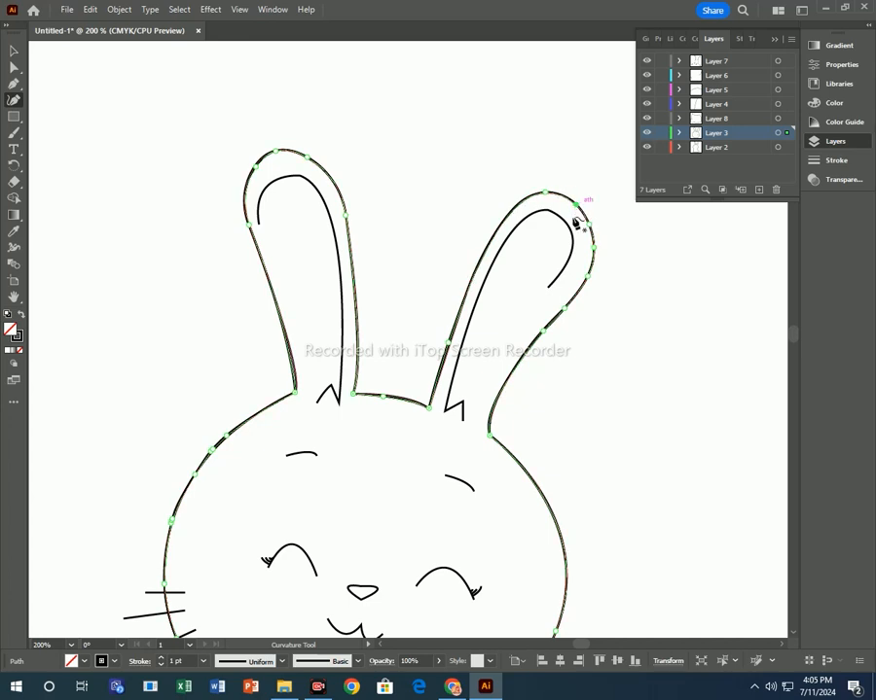
pyautogui.click(14, 67)
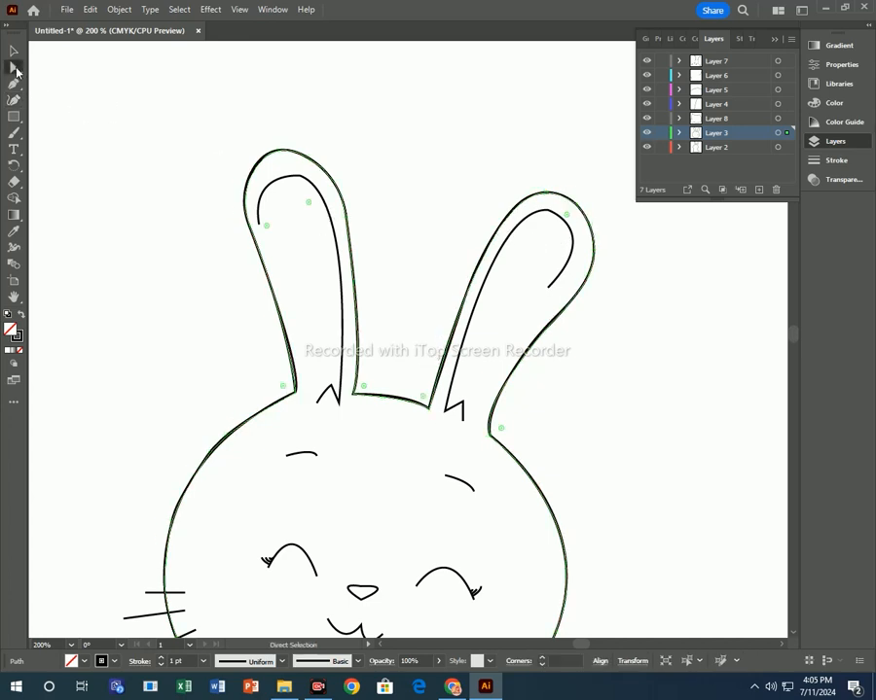
pyautogui.click(247, 228)
pyautogui.moveTo(308, 202); pyautogui.dragTo(337, 203)
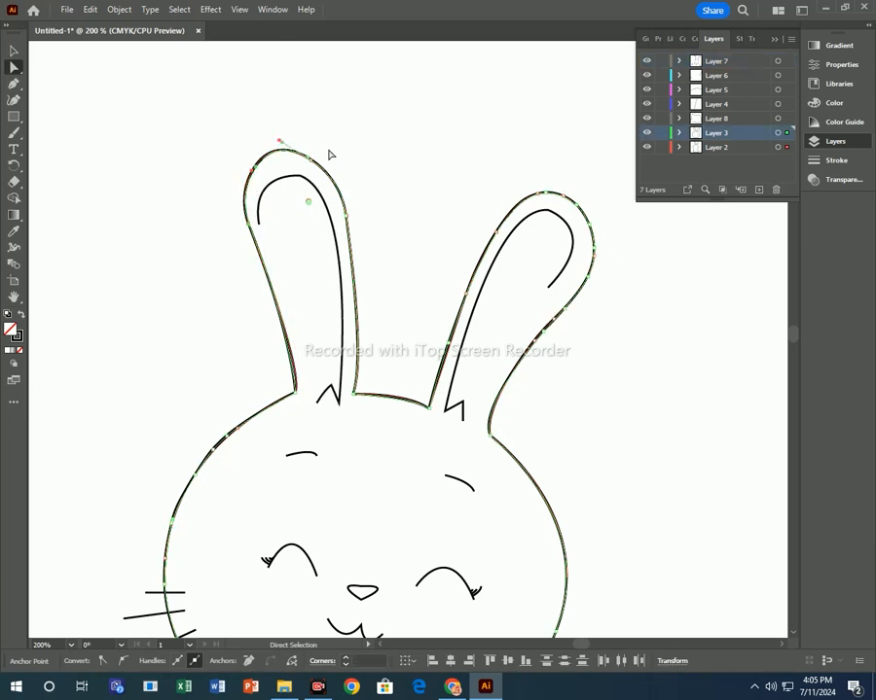
pyautogui.moveTo(322, 127); pyautogui.dragTo(376, 269)
pyautogui.moveTo(330, 217); pyautogui.dragTo(263, 230)
pyautogui.moveTo(342, 339); pyautogui.dragTo(371, 371)
pyautogui.hotkey('ctrl', 'z')
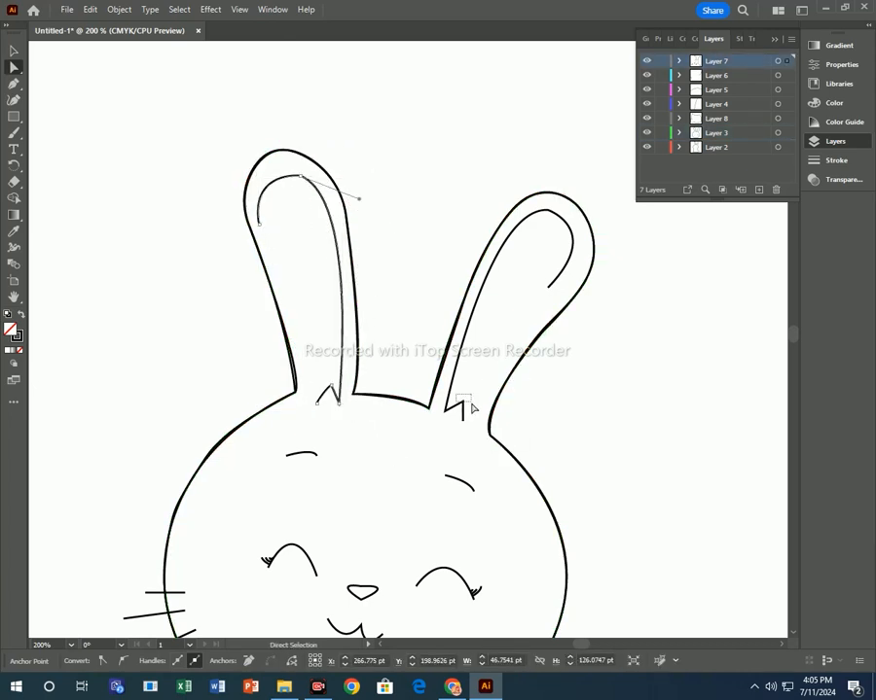
# Round the pointed peaks of the small fur tufts at the base of both inner ears on Layer 7
pyautogui.moveTo(471, 405)
pyautogui.mouseDown()
pyautogui.moveTo(460, 416)
pyautogui.moveTo(458, 410)
pyautogui.mouseUp()
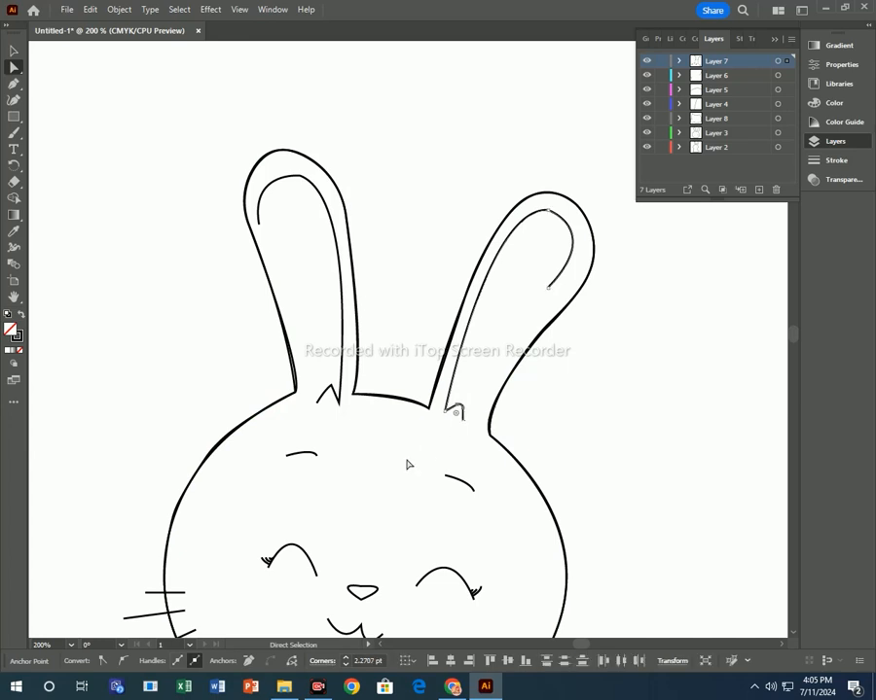
pyautogui.click(323, 397)
pyautogui.click(328, 389)
pyautogui.moveTo(326, 399)
pyautogui.mouseDown()
pyautogui.moveTo(331, 406)
pyautogui.moveTo(327, 401)
pyautogui.mouseUp()
pyautogui.click(596, 502)
# Round the corner at the top of the inner ear lines on both the right and left ears, and deselect
pyautogui.scroll(1, 550, 336)
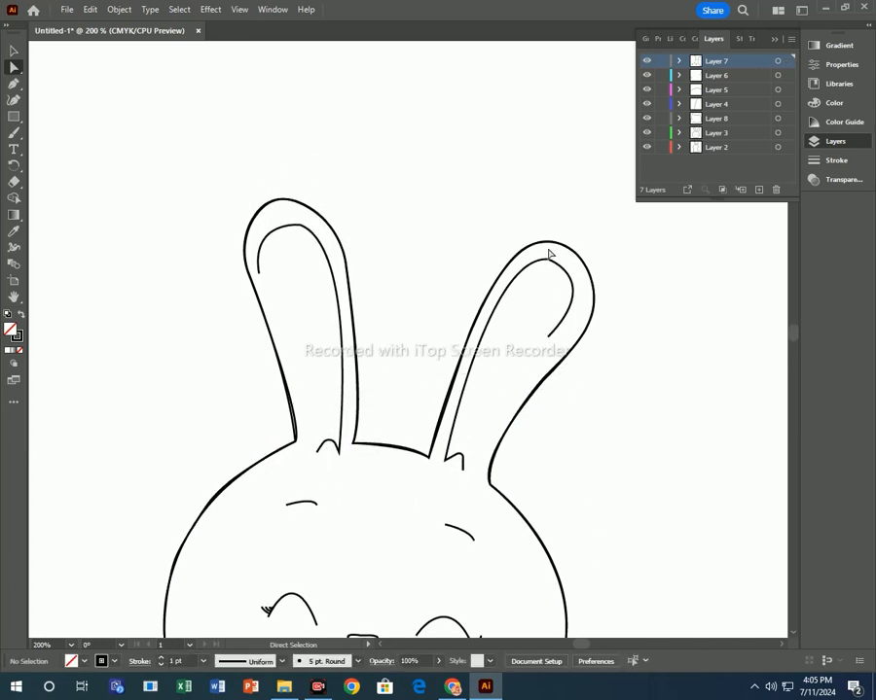
pyautogui.moveTo(537, 247); pyautogui.dragTo(525, 381)
pyautogui.click(531, 336)
pyautogui.scroll(-2, 501, 399)
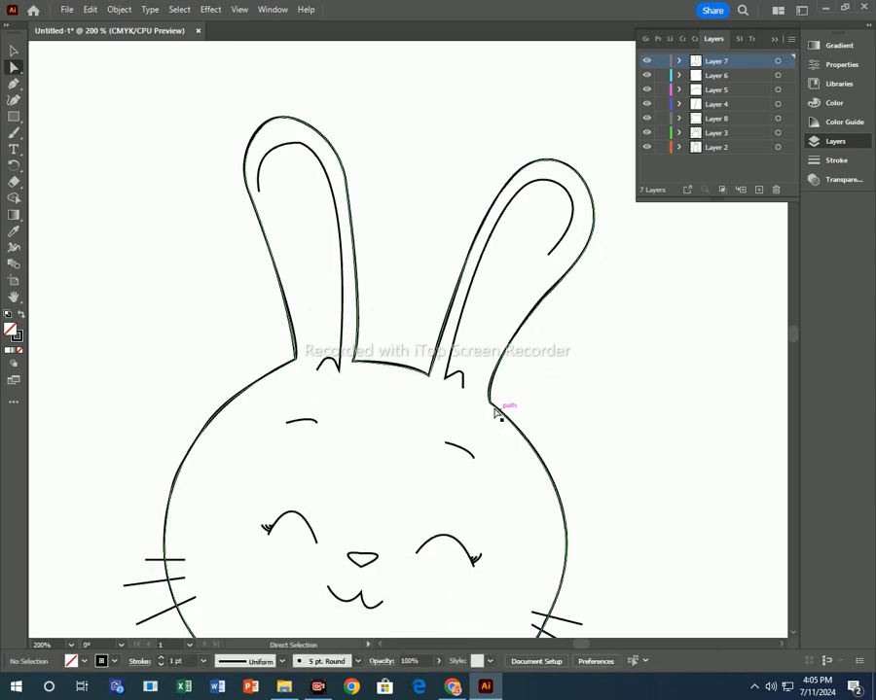
pyautogui.moveTo(303, 159); pyautogui.dragTo(230, 294)
pyautogui.click(230, 335)
# Round the pointed bottom corner of the nose and deselect it
pyautogui.scroll(-2, 226, 466)
pyautogui.scroll(2, 298, 378)
pyautogui.scroll(-5, 299, 378)
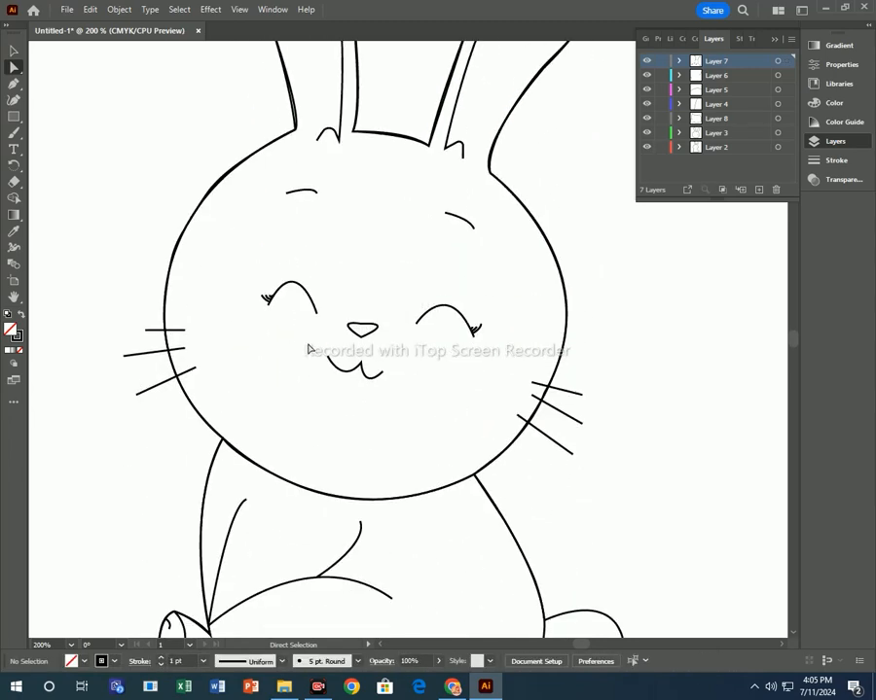
pyautogui.moveTo(354, 188); pyautogui.dragTo(375, 144)
pyautogui.click(377, 249)
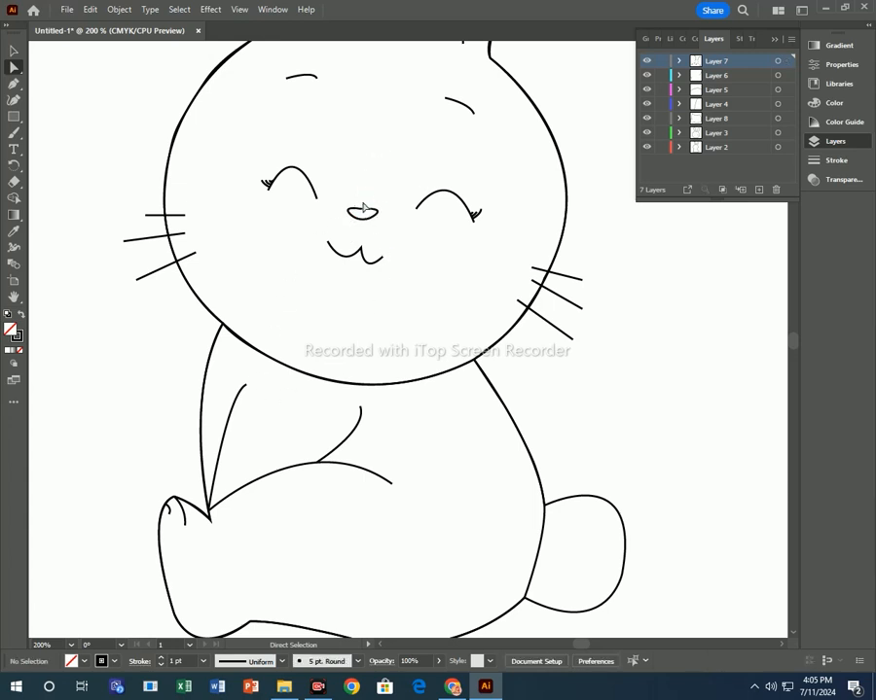
pyautogui.moveTo(366, 238); pyautogui.dragTo(393, 125)
pyautogui.click(515, 426)
pyautogui.scroll(-5, 429, 436)
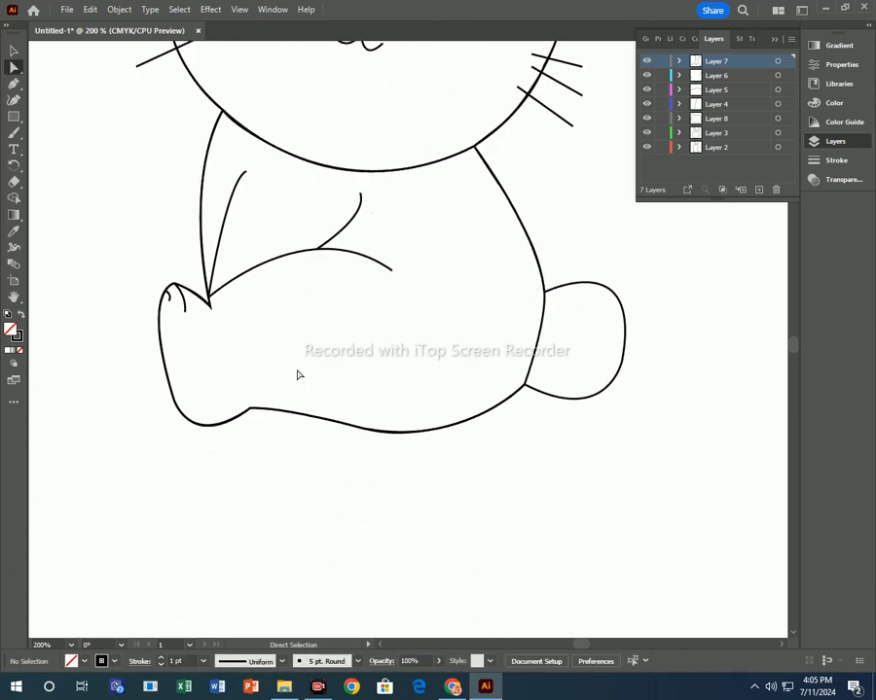
pyautogui.scroll(-1, 386, 432)
pyautogui.moveTo(167, 384); pyautogui.dragTo(235, 418)
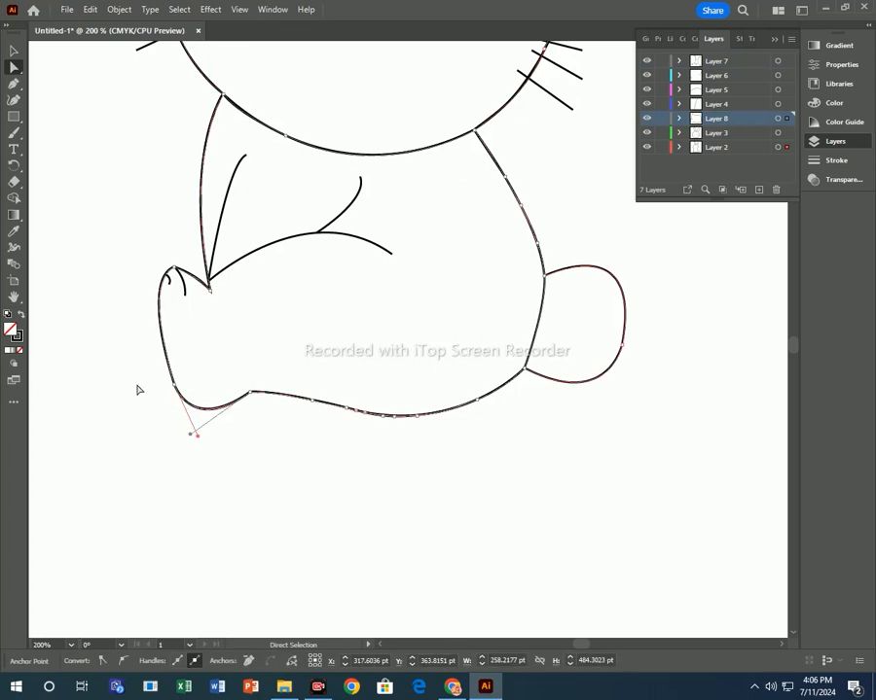
pyautogui.moveTo(186, 378); pyautogui.dragTo(308, 312)
pyautogui.click(209, 459)
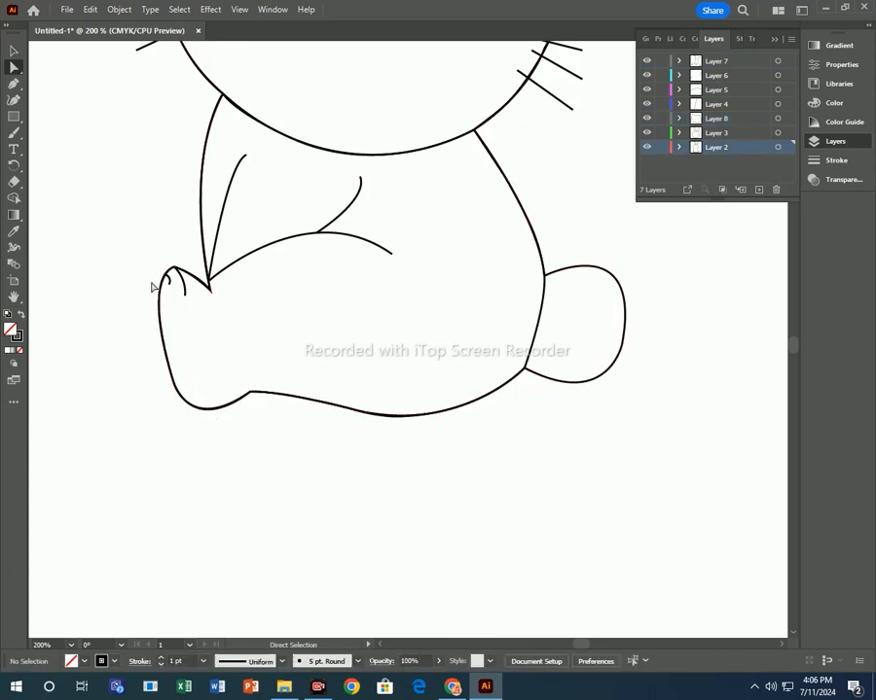
pyautogui.moveTo(153, 287); pyautogui.dragTo(167, 309)
pyautogui.moveTo(159, 218); pyautogui.dragTo(270, 340)
pyautogui.click(155, 207)
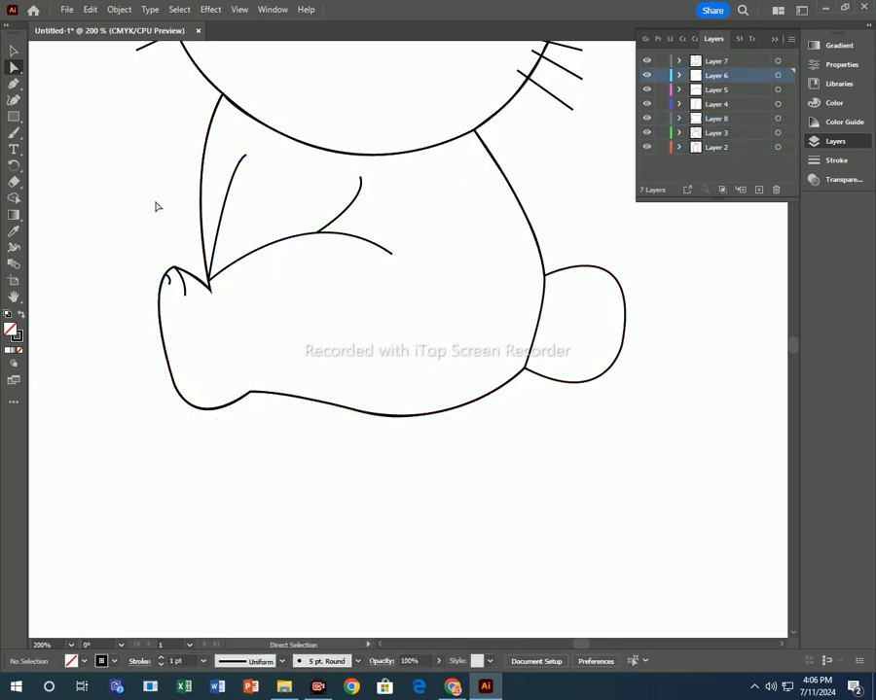
# Shift the anchor point on the body's upper right edge on Layer 8 up towards the head, and deselect the path
pyautogui.moveTo(156, 206); pyautogui.dragTo(492, 429)
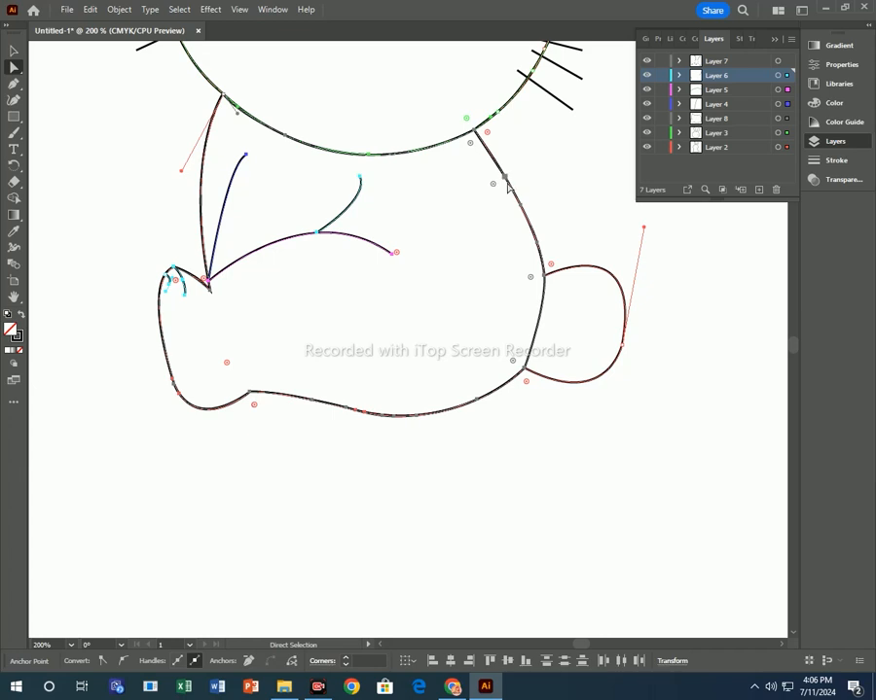
pyautogui.moveTo(483, 167); pyautogui.dragTo(547, 195)
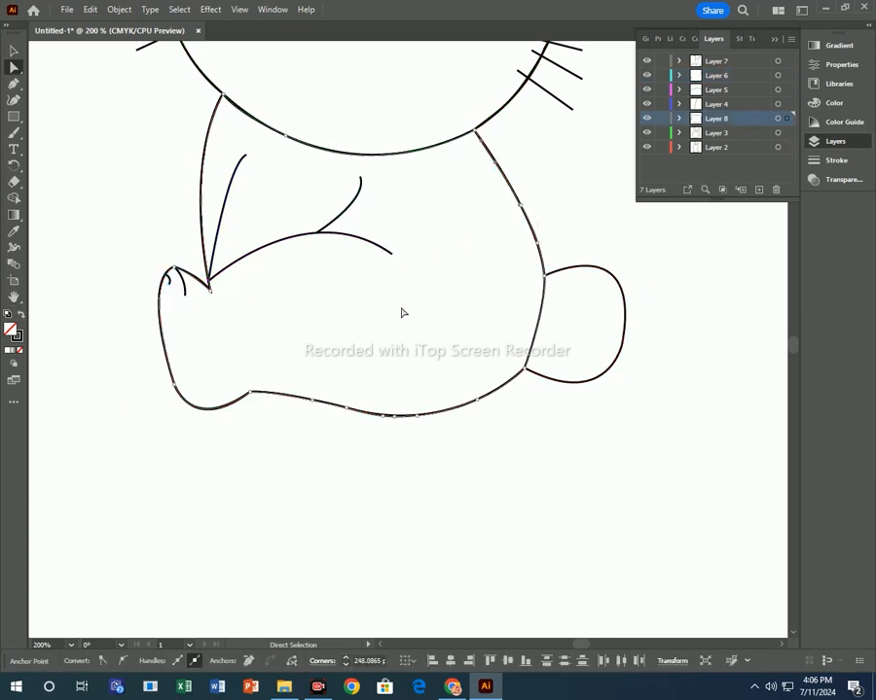
pyautogui.click(478, 157)
pyautogui.click(366, 185)
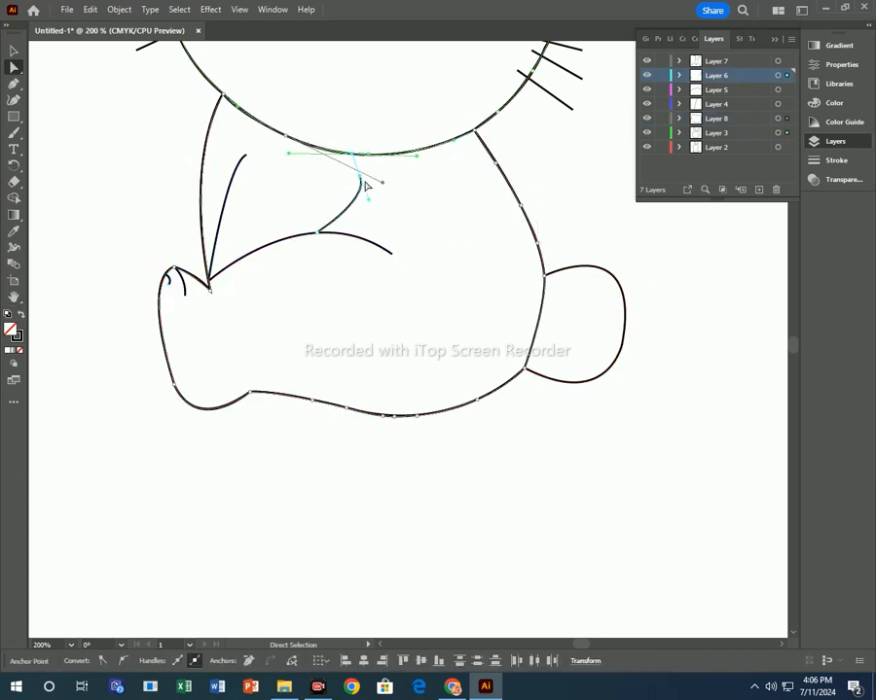
pyautogui.click(285, 134)
pyautogui.click(586, 182)
# Add curve points along the left ear's outer edge on Layer 3 with the Curvature tool to match the outline beneath, and deselect
pyautogui.scroll(10, 486, 401)
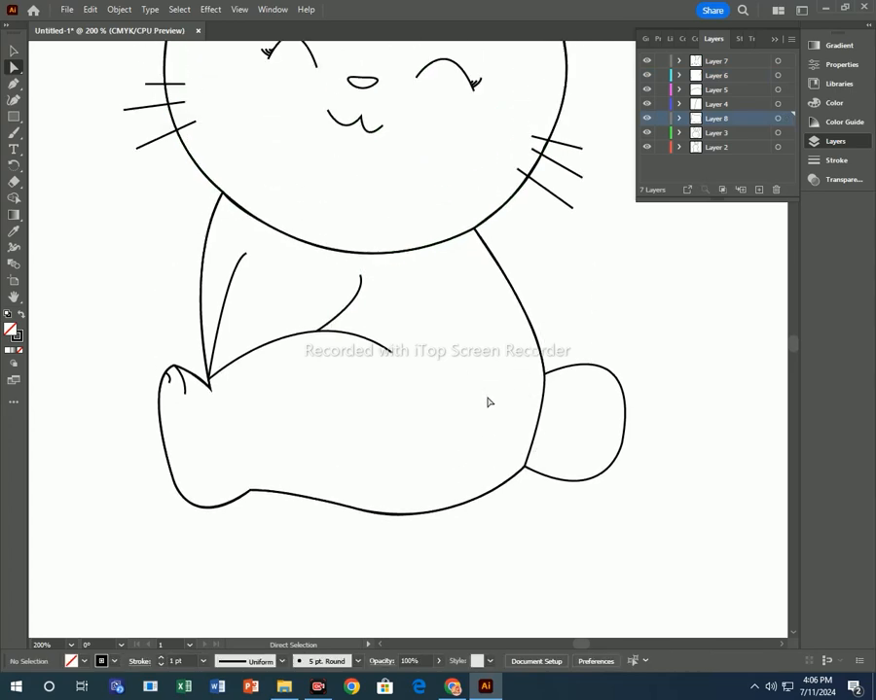
pyautogui.click(15, 103)
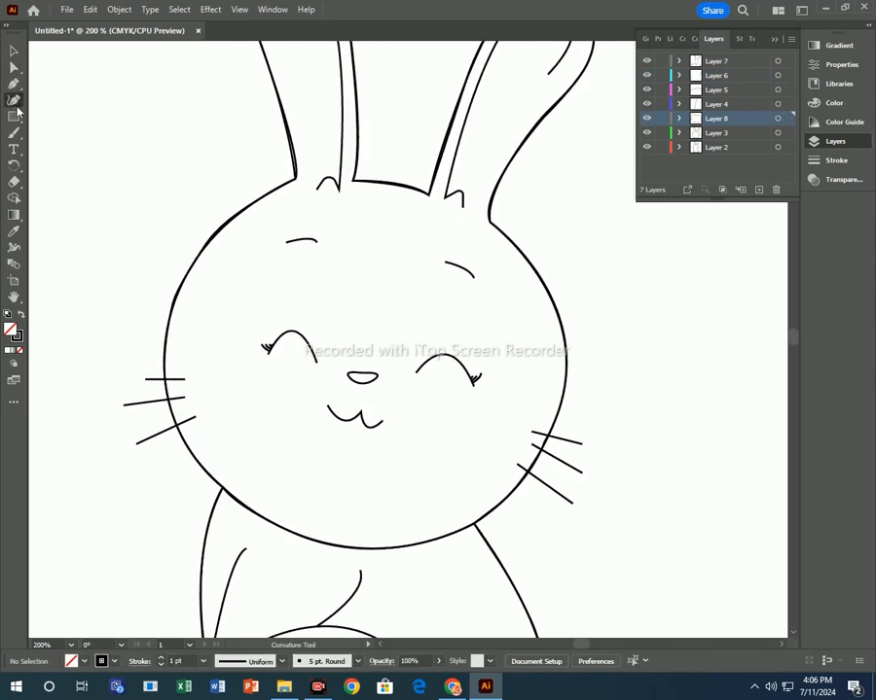
pyautogui.click(293, 164)
pyautogui.moveTo(295, 166); pyautogui.dragTo(297, 328)
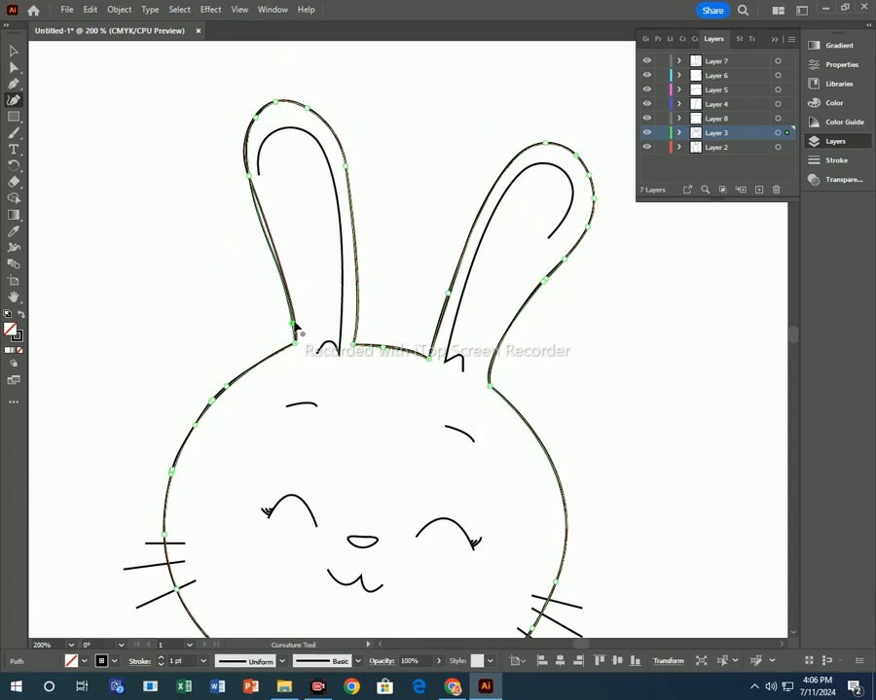
pyautogui.scroll(-1, 297, 326)
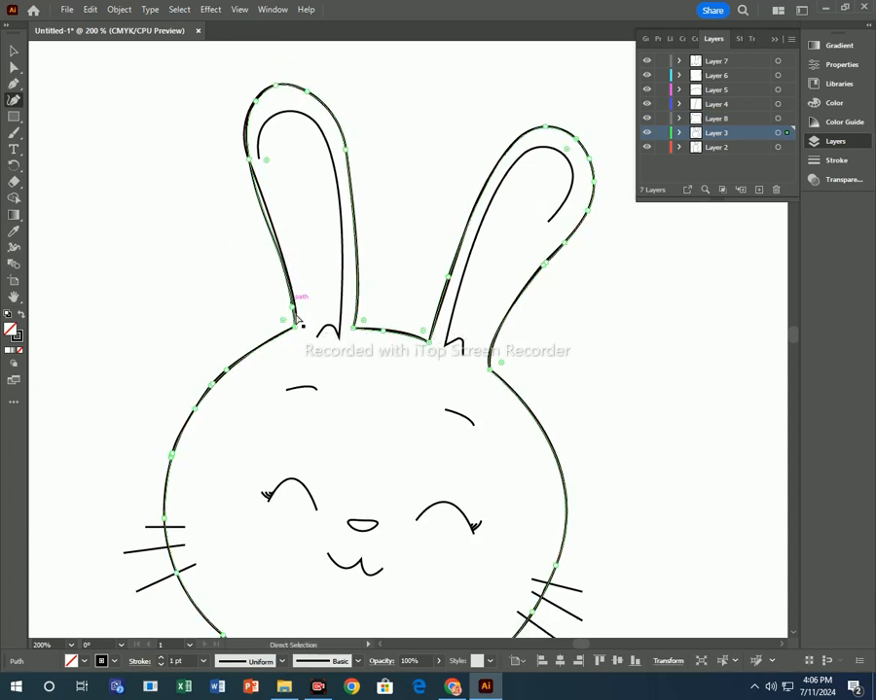
pyautogui.hotkey('ctrl', 'z')
pyautogui.hotkey('ctrl', 'z')
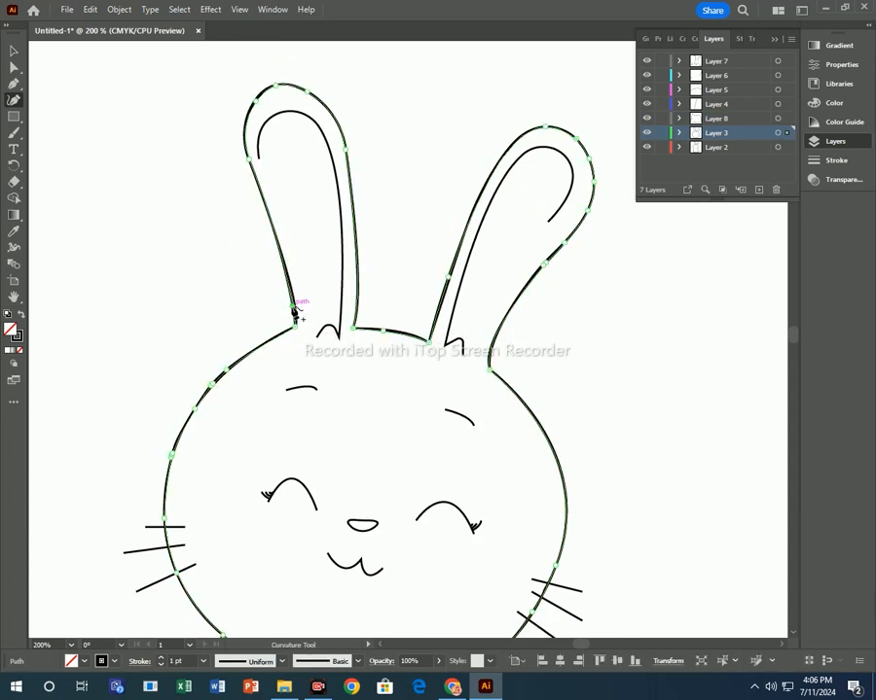
pyautogui.click(281, 254)
pyautogui.click(268, 219)
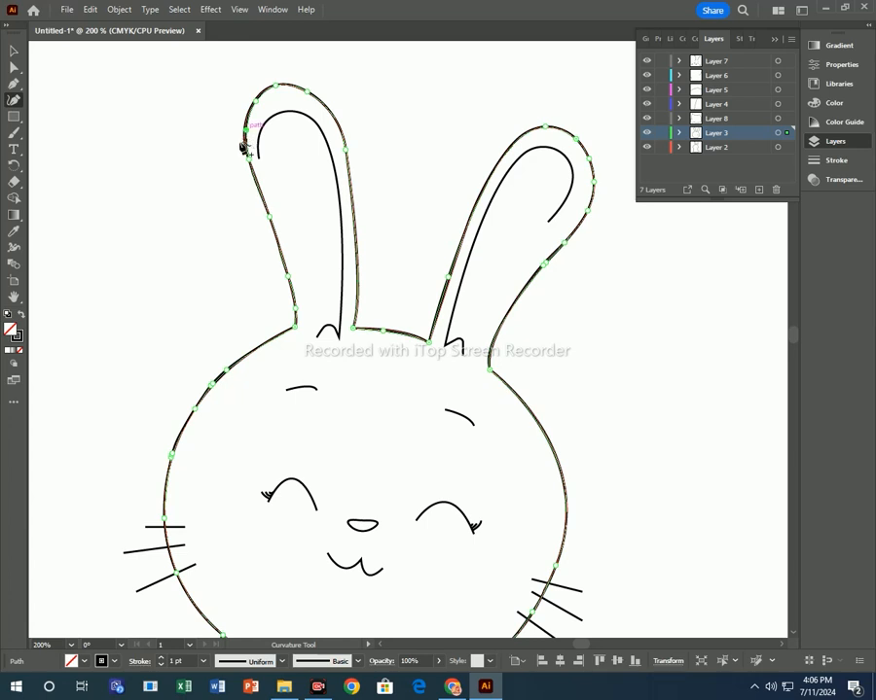
pyautogui.press('v')
pyautogui.click(218, 347)
# Fill the body path on Layer 8 with light gray and deselect it
pyautogui.scroll(-3, 287, 354)
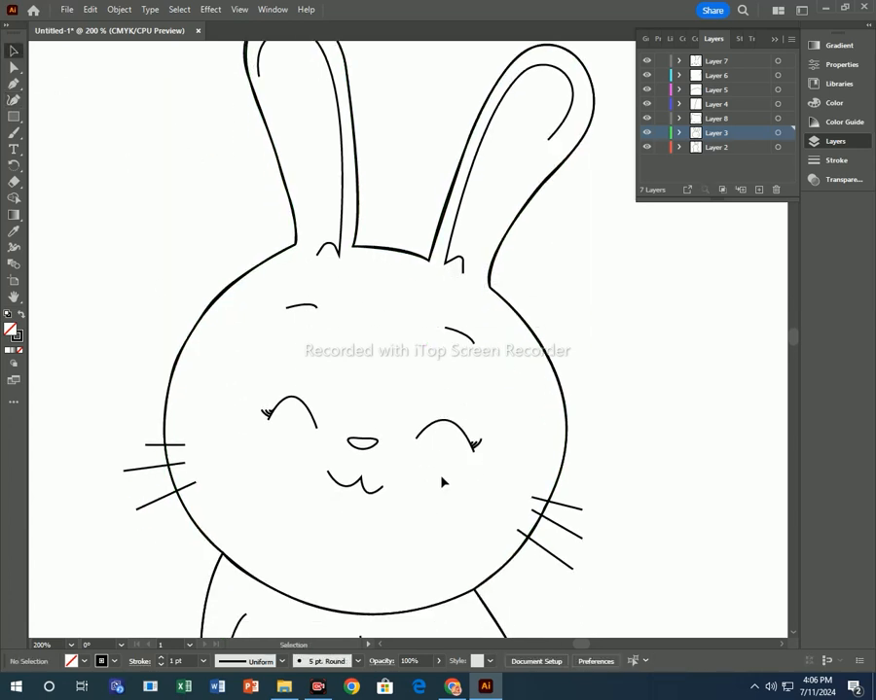
pyautogui.scroll(-3, 418, 501)
pyautogui.scroll(-3, 205, 501)
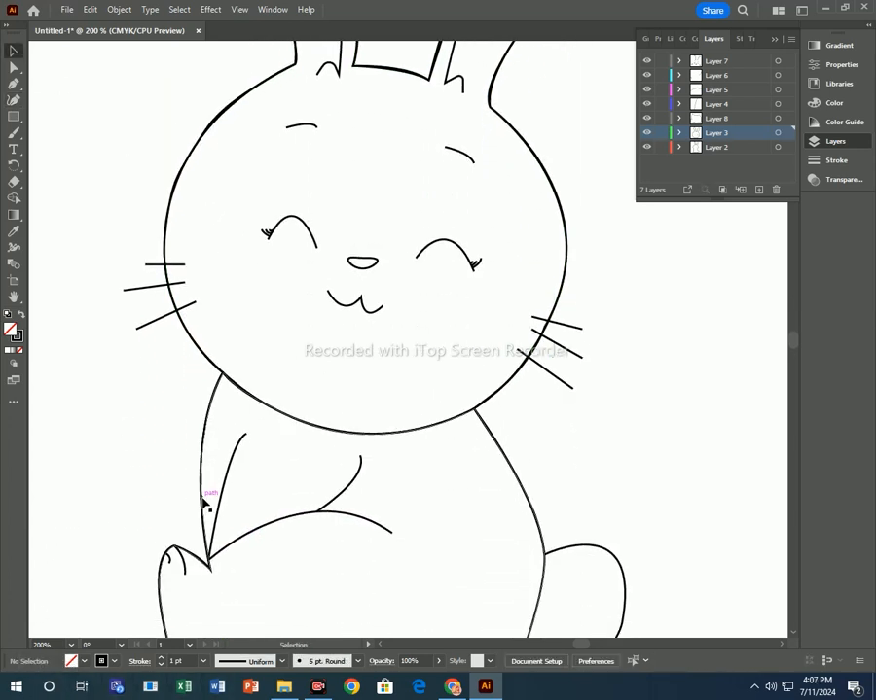
pyautogui.scroll(-3, 199, 530)
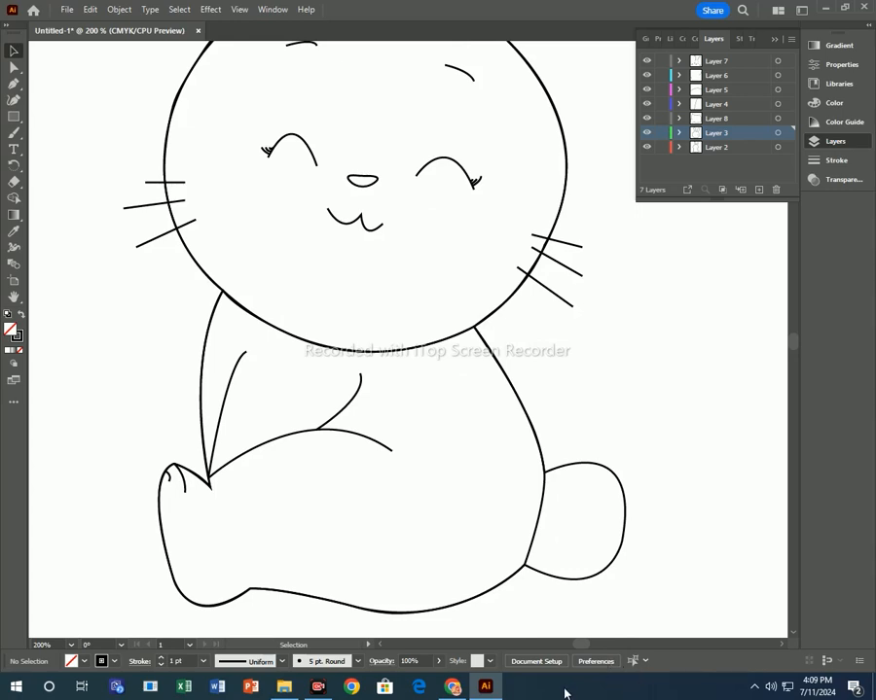
pyautogui.scroll(6, 429, 317)
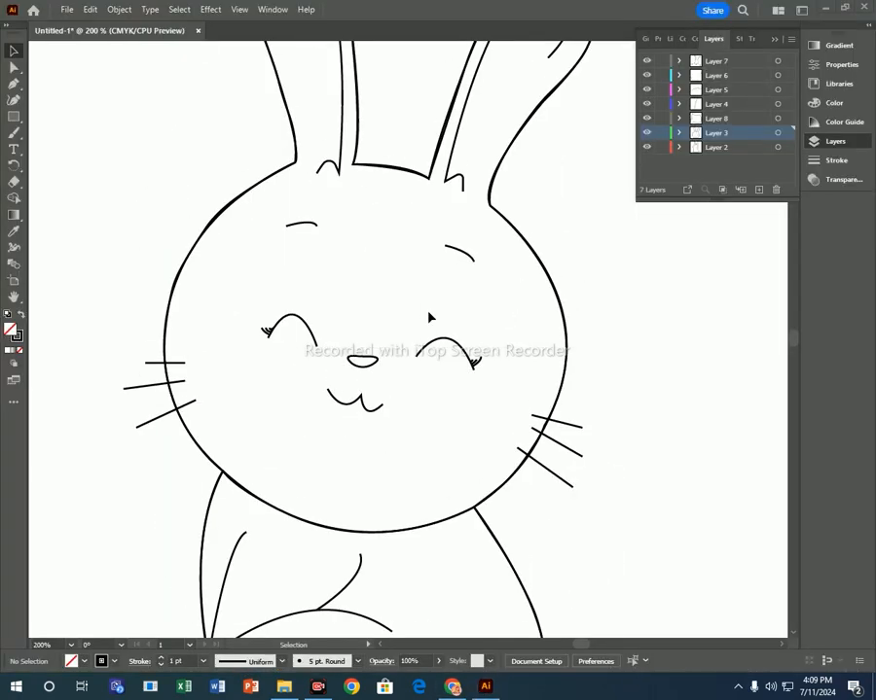
pyautogui.scroll(2, 358, 304)
pyautogui.scroll(-9, 333, 307)
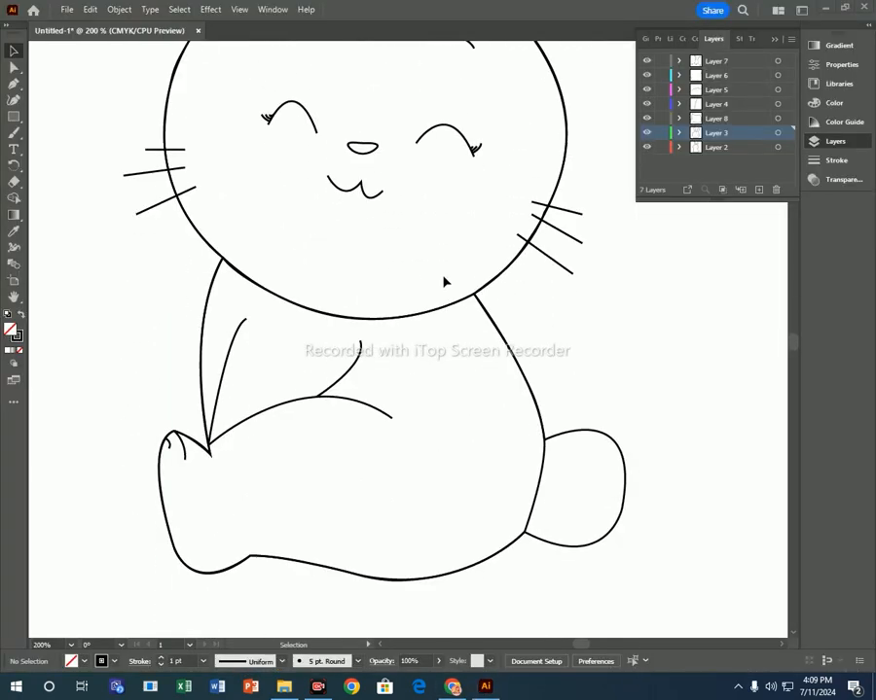
pyautogui.click(525, 535)
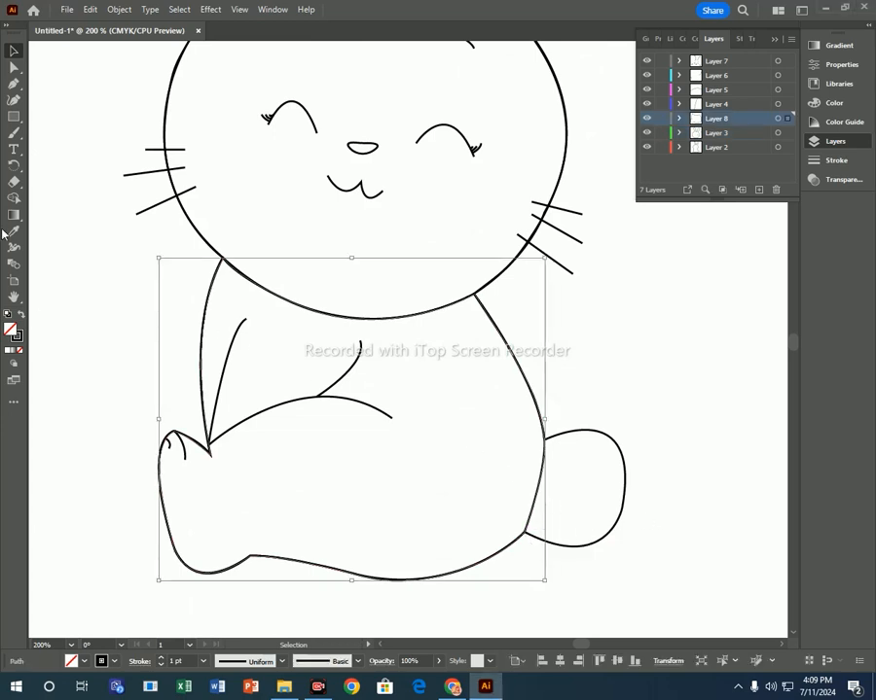
pyautogui.doubleClick(10, 333)
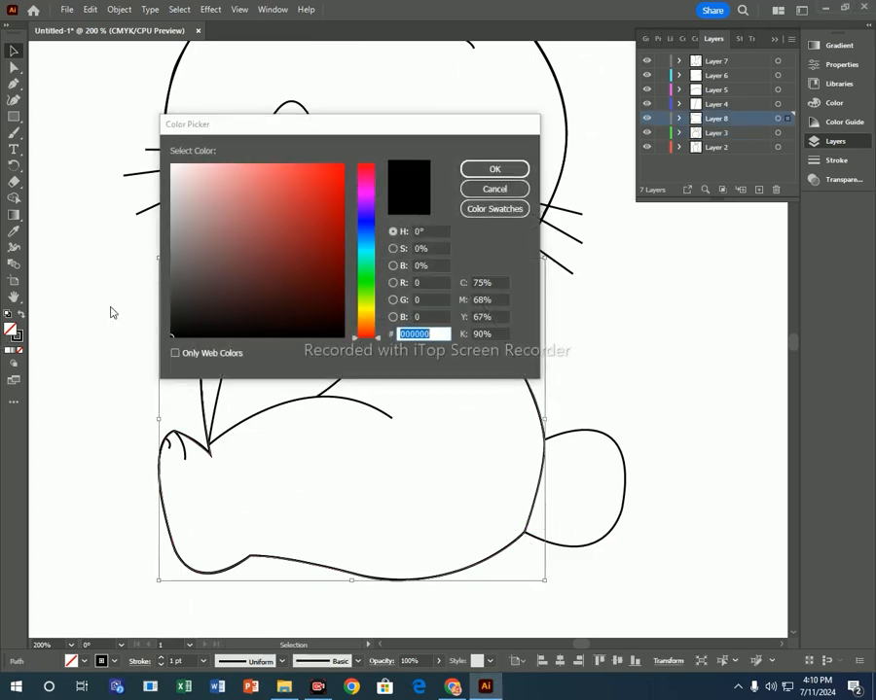
pyautogui.moveTo(168, 249)
pyautogui.mouseDown()
pyautogui.moveTo(173, 190)
pyautogui.moveTo(171, 201)
pyautogui.mouseUp()
pyautogui.click(491, 172)
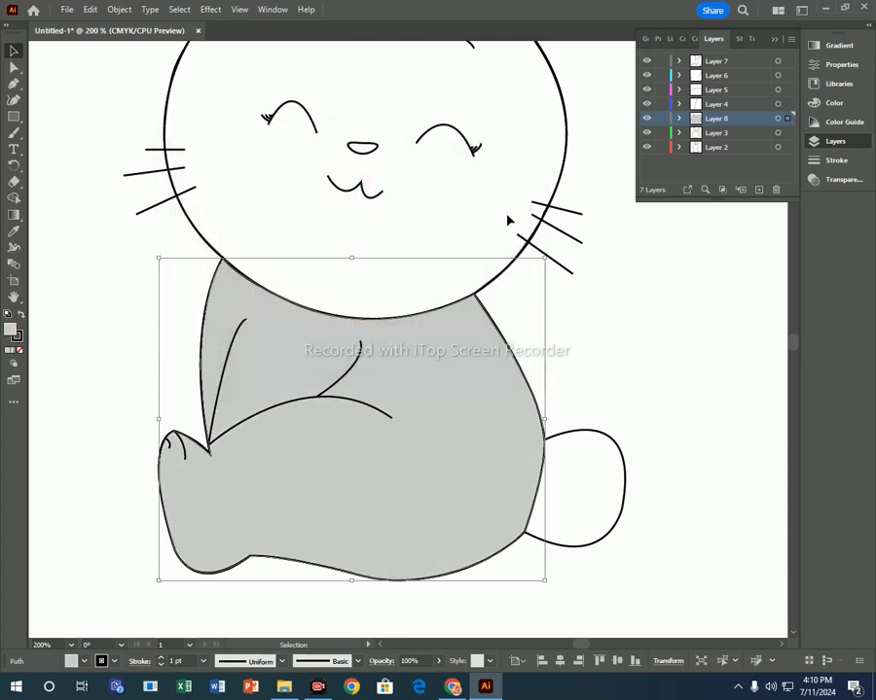
pyautogui.click(682, 366)
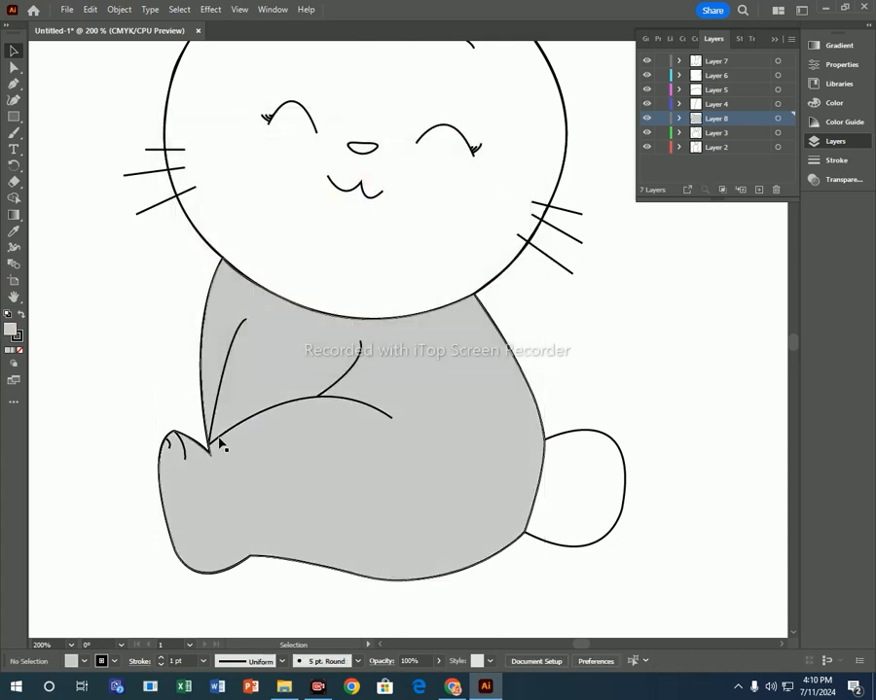
# Fill the full bunny outline on Layer 2 with the body's light gray using the Eyedropper tool
pyautogui.click(569, 552)
pyautogui.click(14, 230)
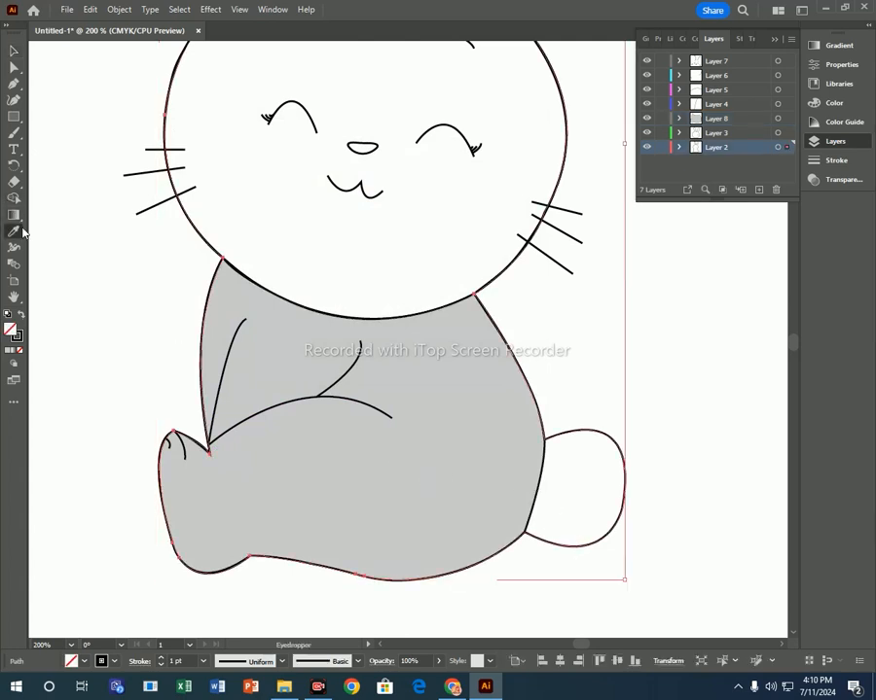
pyautogui.click(477, 465)
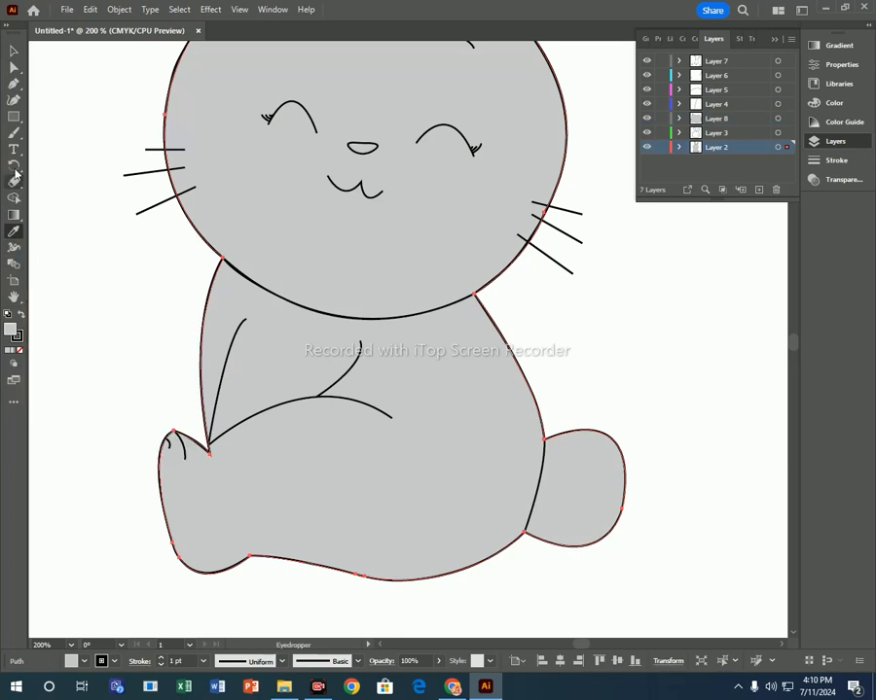
pyautogui.click(13, 100)
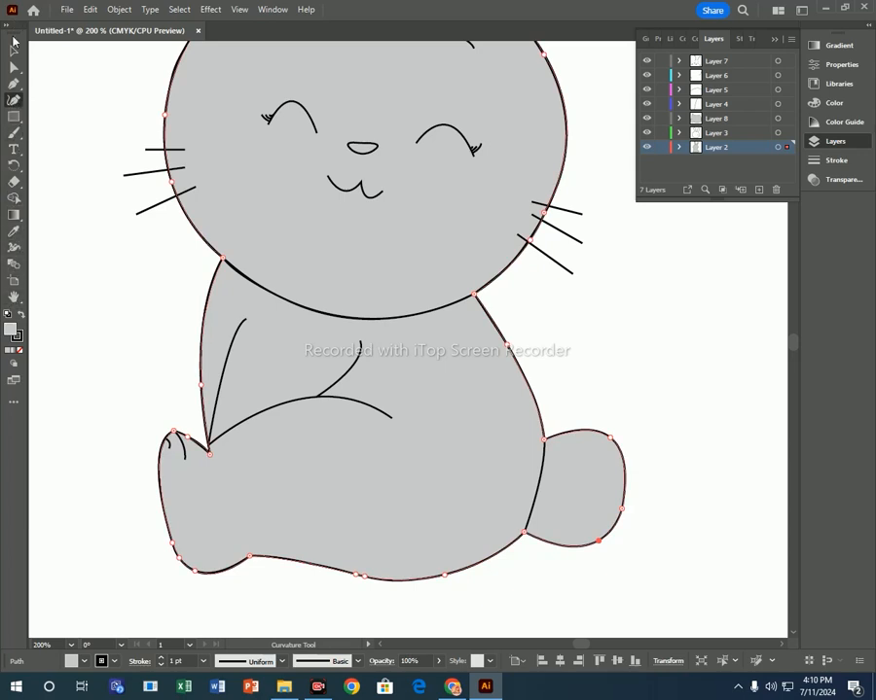
# Fill the nose on Layer 7 with near-black and deselect it
pyautogui.click(13, 49)
pyautogui.click(363, 152)
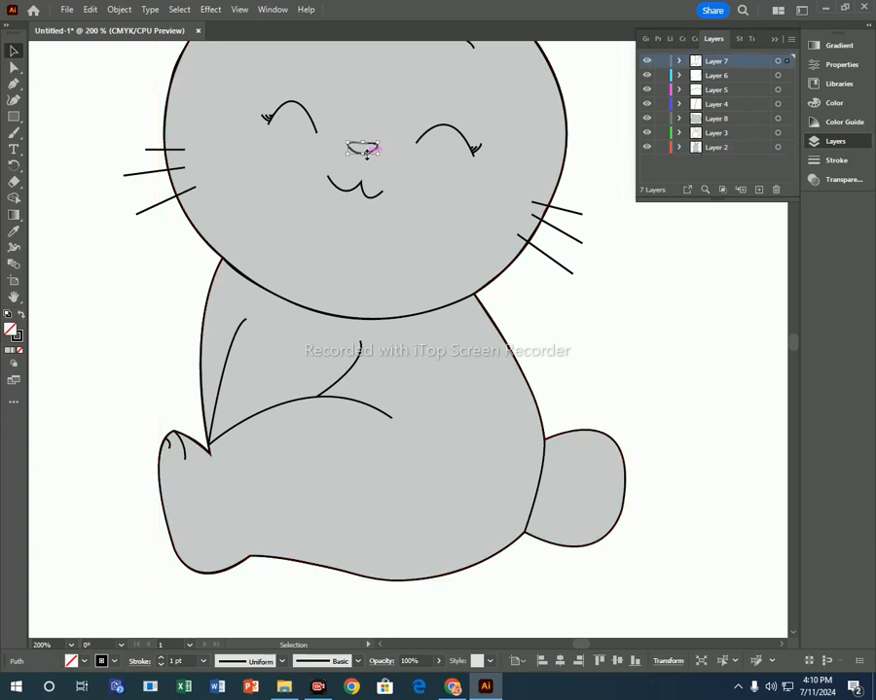
pyautogui.doubleClick(12, 332)
pyautogui.moveTo(186, 174)
pyautogui.mouseDown()
pyautogui.moveTo(167, 90)
pyautogui.moveTo(176, 187)
pyautogui.moveTo(213, 341)
pyautogui.moveTo(175, 321)
pyautogui.mouseUp()
pyautogui.click(473, 171)
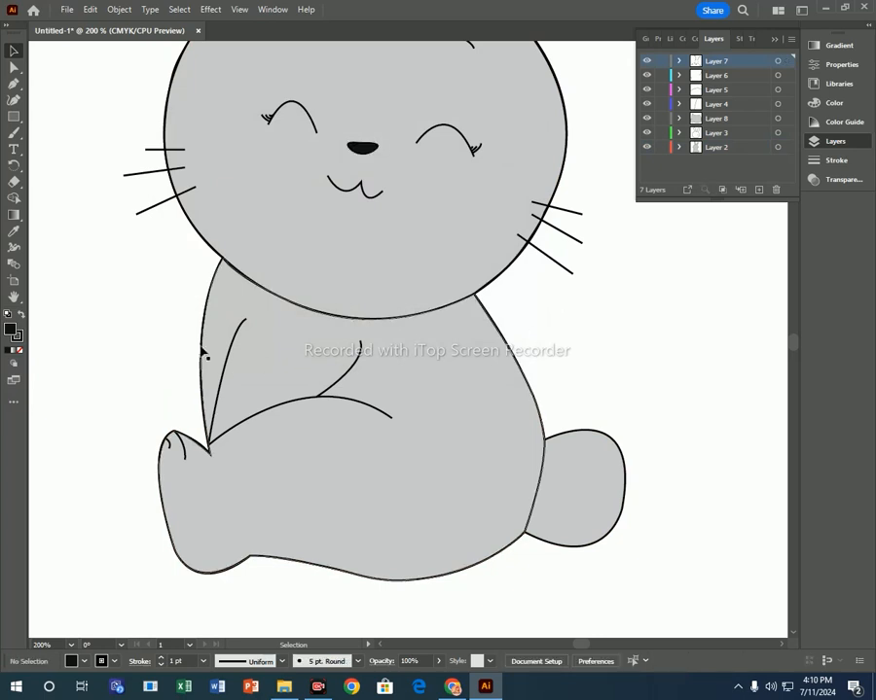
pyautogui.scroll(6, 204, 354)
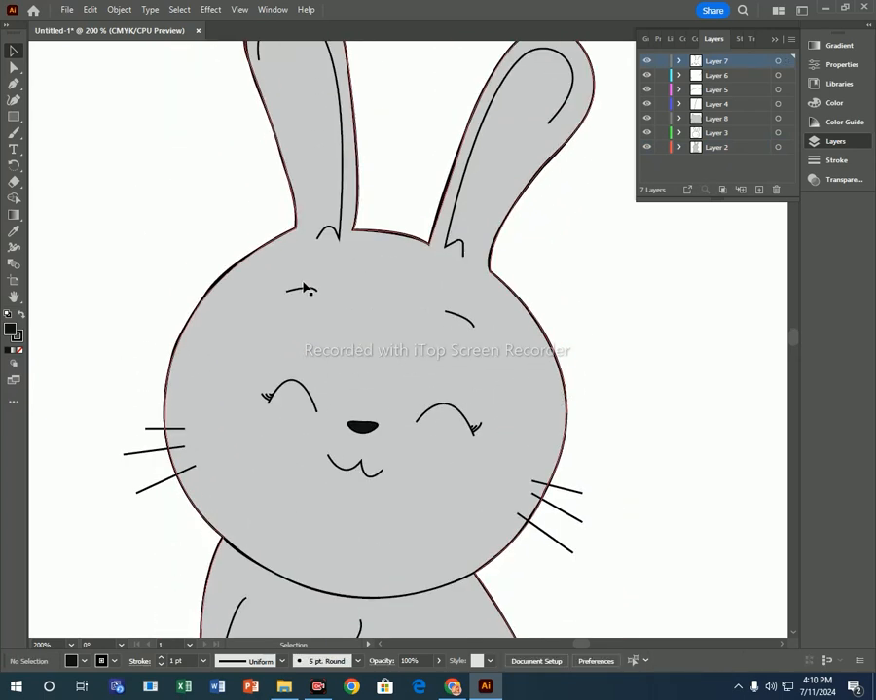
# Fill the head-and-ears outline on Layer 3 with the body's light gray using the Eyedropper tool
pyautogui.scroll(2, 305, 289)
pyautogui.click(342, 268)
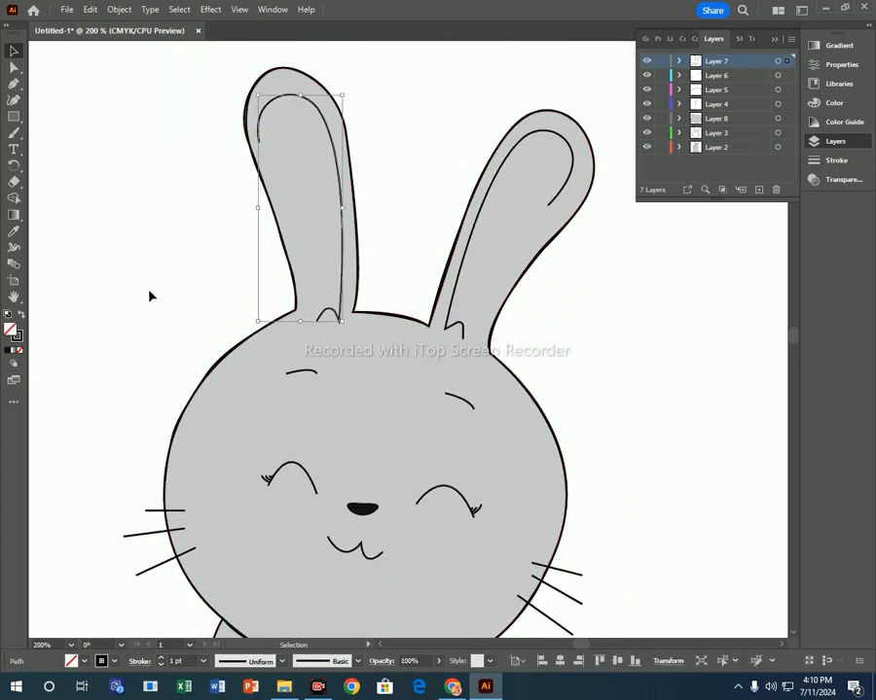
pyautogui.click(204, 386)
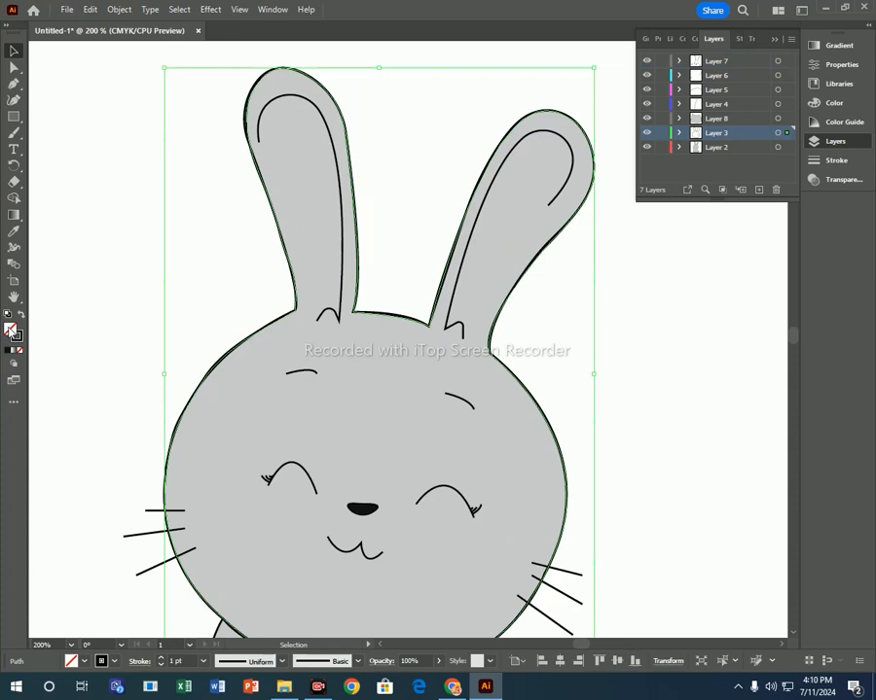
pyautogui.click(16, 230)
pyautogui.scroll(-5, 128, 313)
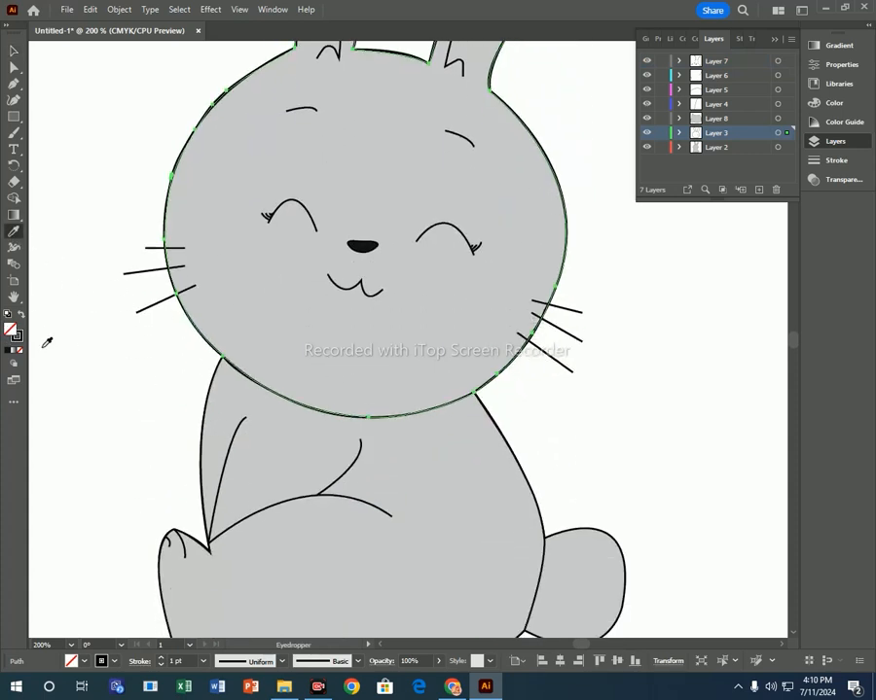
pyautogui.click(226, 417)
pyautogui.scroll(5, 142, 363)
pyautogui.scroll(2, 143, 359)
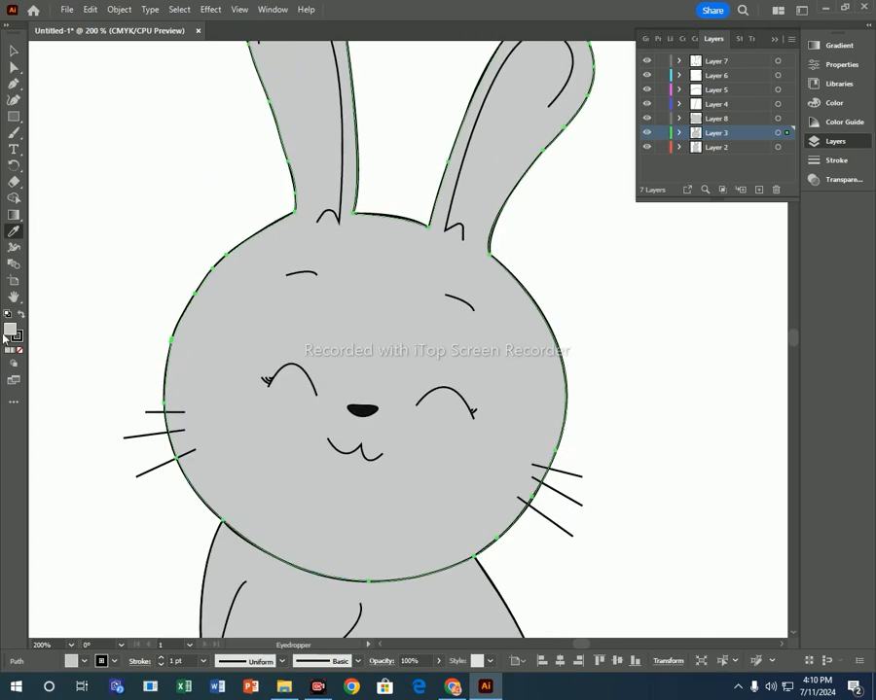
# Try a pale peach fill, FFECE3, on the head-and-ears outline and undo the stray Eyedropper sample
pyautogui.doubleClick(11, 333)
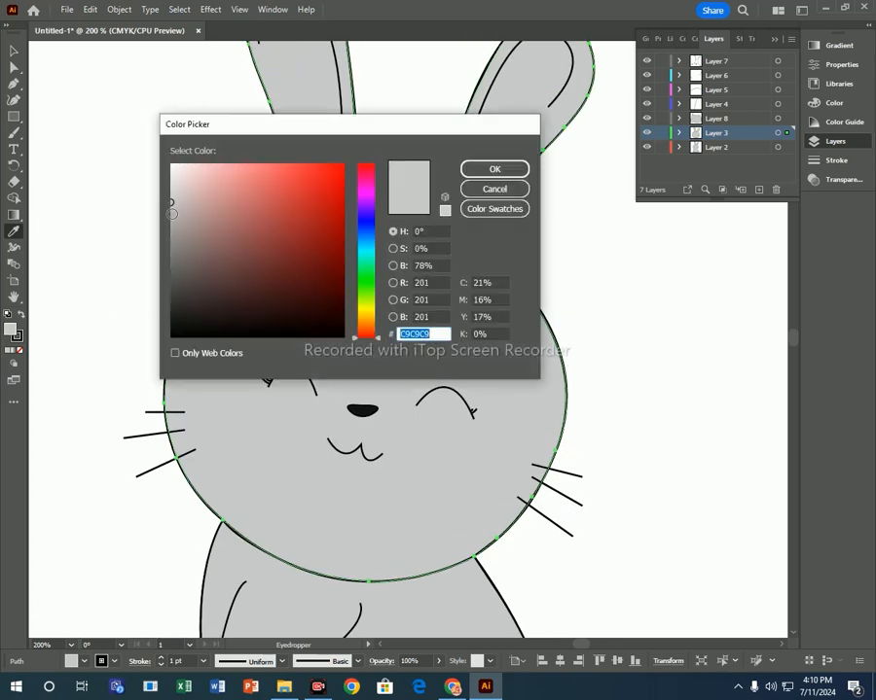
pyautogui.moveTo(171, 212)
pyautogui.mouseDown()
pyautogui.moveTo(205, 192)
pyautogui.moveTo(191, 161)
pyautogui.mouseUp()
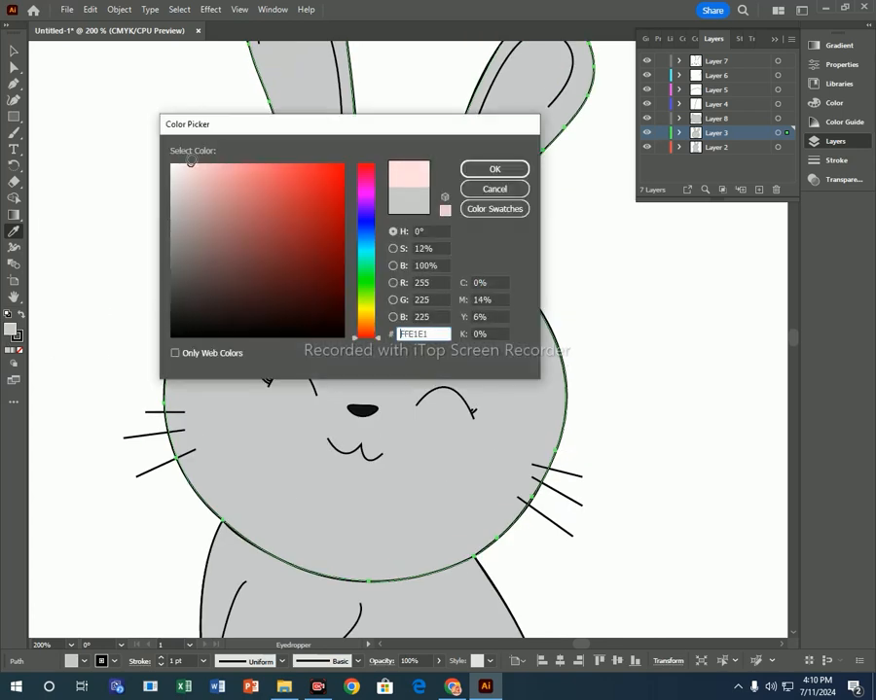
pyautogui.moveTo(191, 161)
pyautogui.mouseDown()
pyautogui.moveTo(180, 186)
pyautogui.moveTo(180, 168)
pyautogui.moveTo(206, 168)
pyautogui.mouseUp()
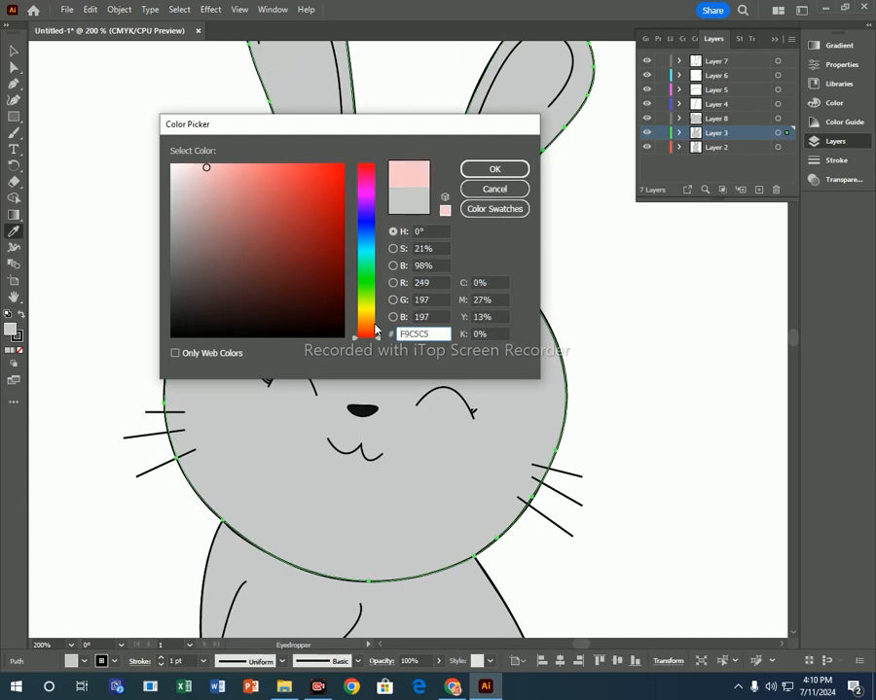
pyautogui.moveTo(375, 331); pyautogui.dragTo(375, 326)
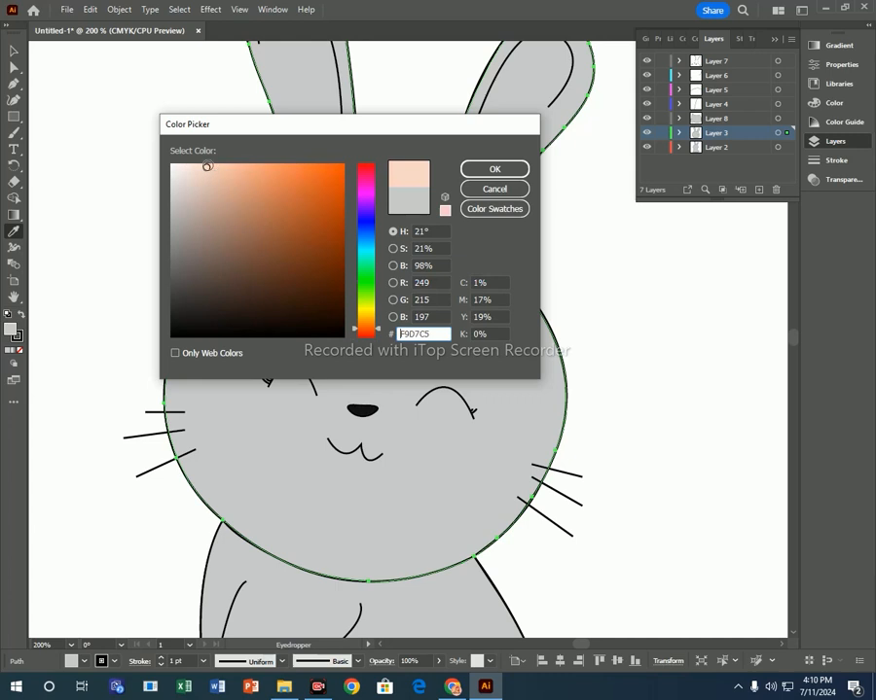
pyautogui.moveTo(206, 166); pyautogui.dragTo(190, 158)
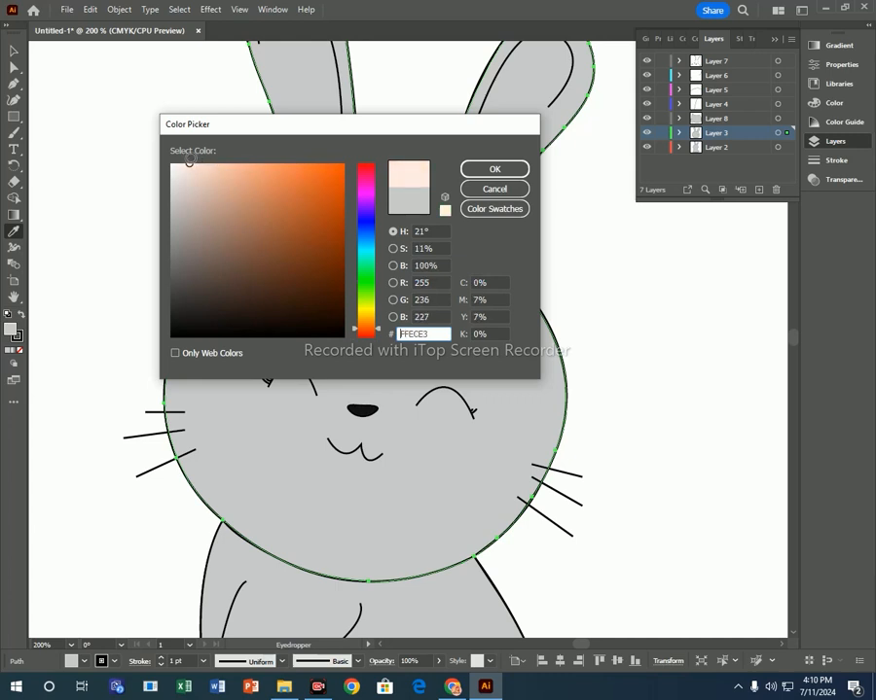
pyautogui.click(526, 172)
pyautogui.click(618, 321)
pyautogui.scroll(-2, 355, 523)
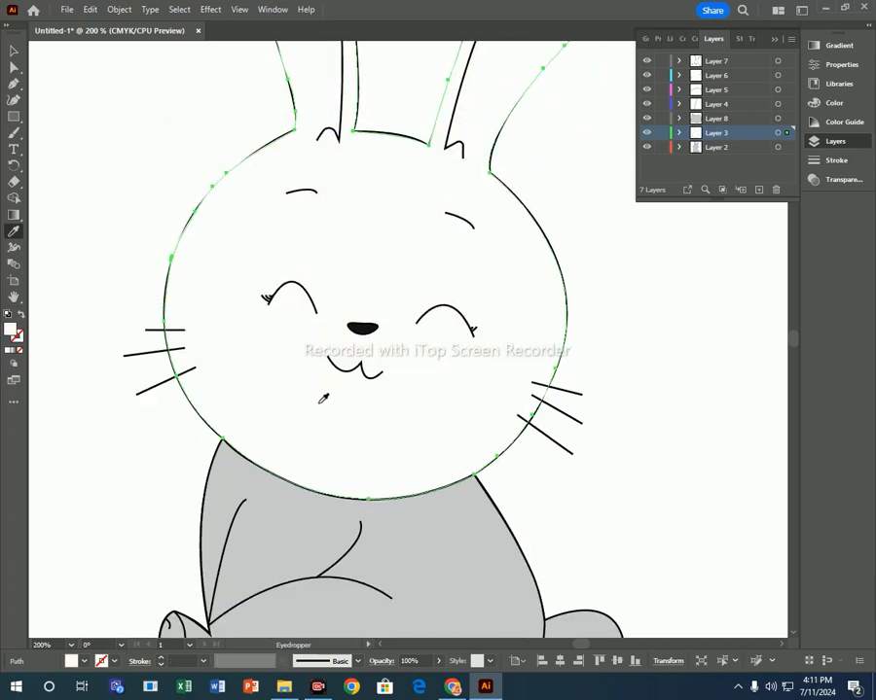
pyautogui.hotkey('ctrl', 'z')
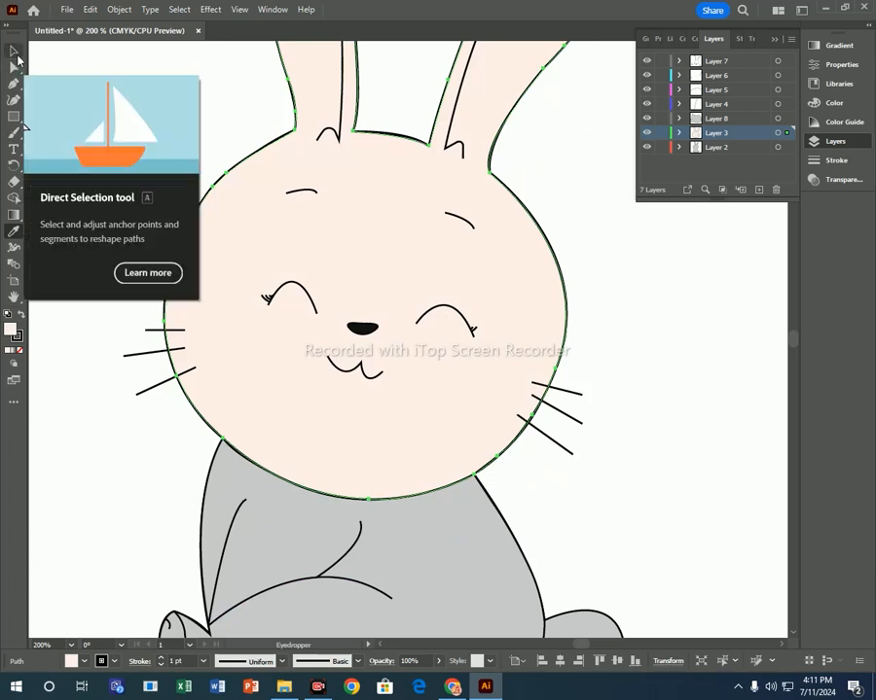
# Set the fill of the head-and-ears outline on Layer 3 to very light gray EDEDED and deselect it
pyautogui.click(13, 50)
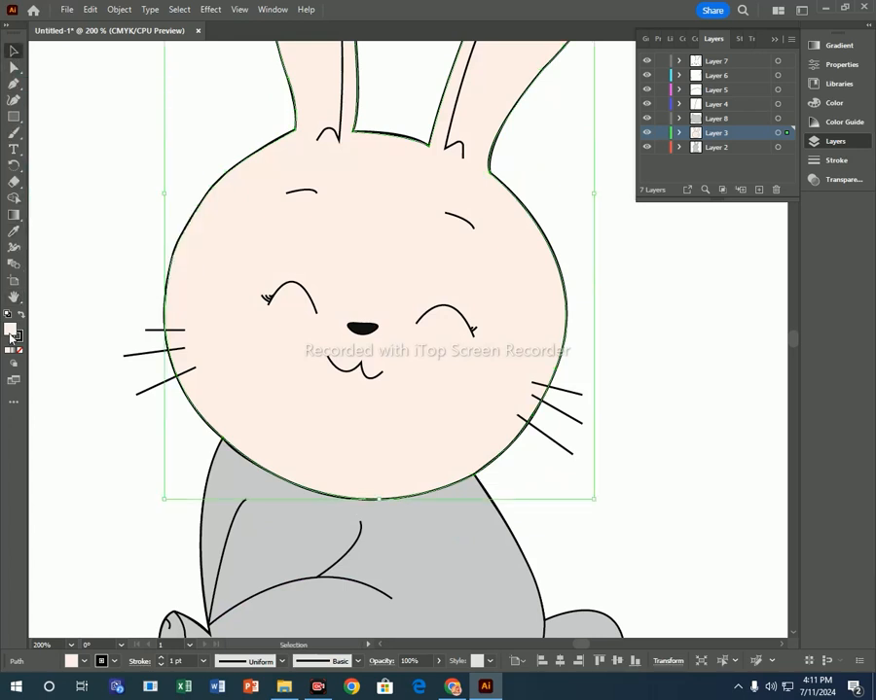
pyautogui.doubleClick(11, 330)
pyautogui.moveTo(179, 168)
pyautogui.mouseDown()
pyautogui.moveTo(167, 167)
pyautogui.moveTo(176, 172)
pyautogui.moveTo(169, 174)
pyautogui.mouseUp()
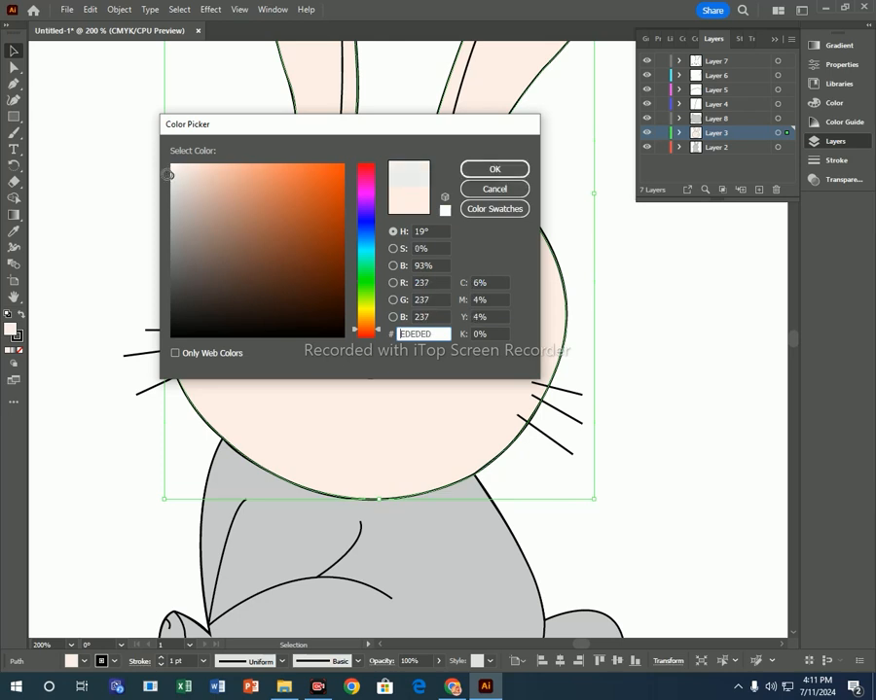
pyautogui.click(486, 171)
pyautogui.click(557, 483)
# Fill the body path on Layer 8 with the head's very light gray using the Eyedropper tool
pyautogui.scroll(-2, 505, 449)
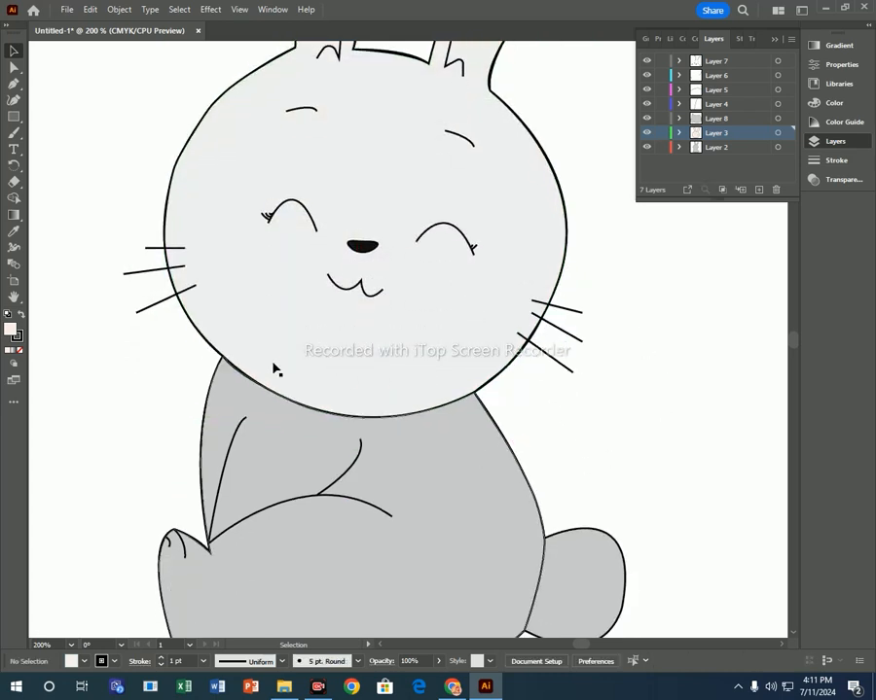
pyautogui.click(214, 420)
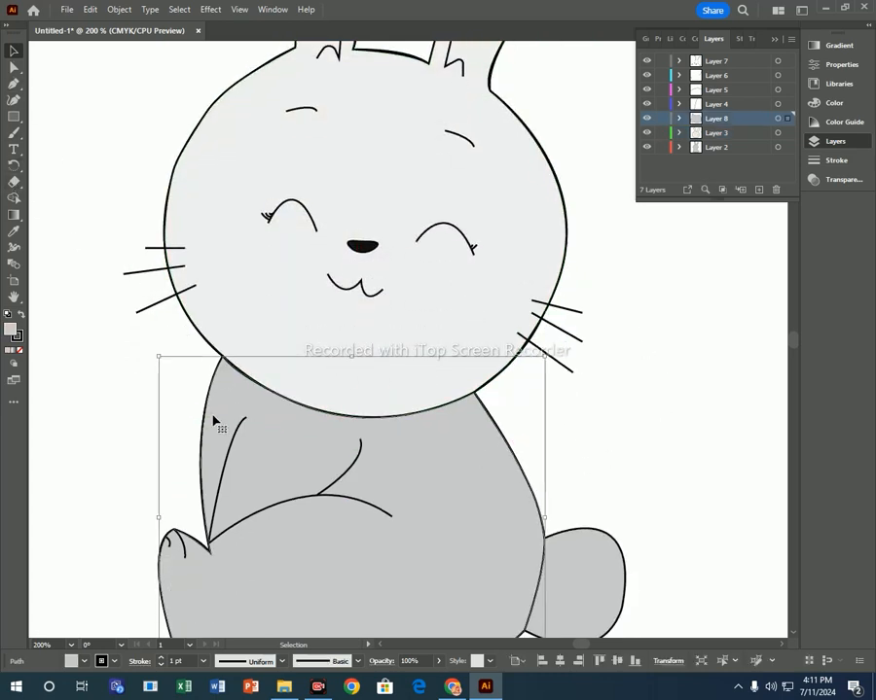
pyautogui.click(14, 231)
pyautogui.click(189, 214)
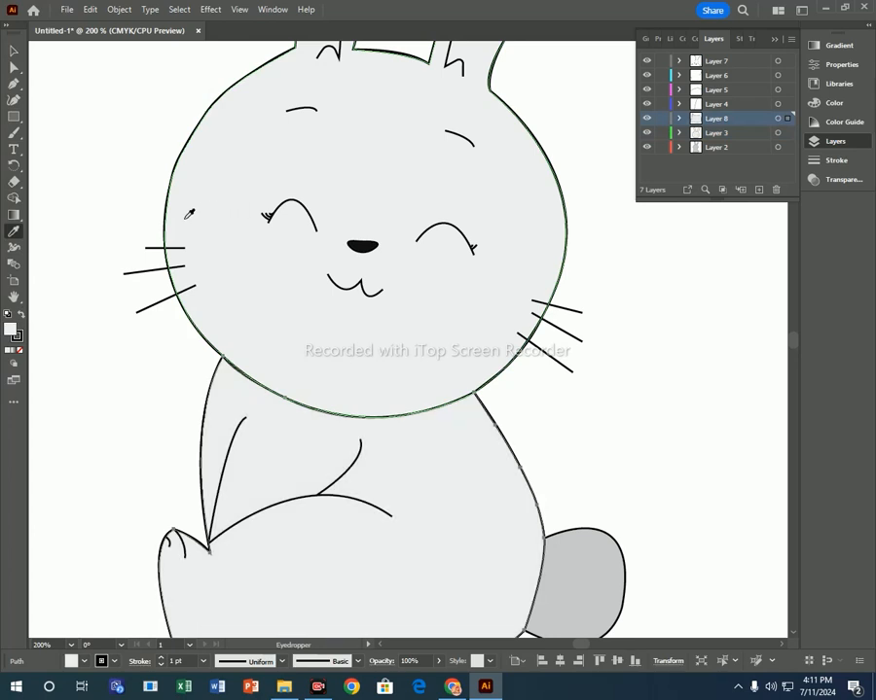
pyautogui.scroll(-3, 647, 471)
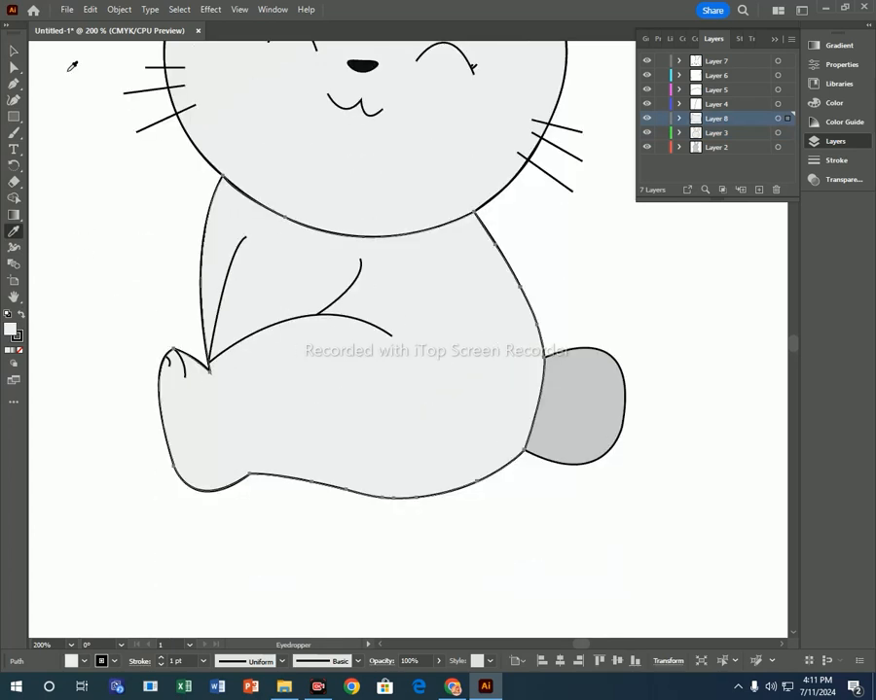
# Fill the full bunny outline on Layer 2, including the tail, with the body's very light gray using the Eyedropper tool
pyautogui.click(13, 50)
pyautogui.keyDown('shift'); pyautogui.click(589, 418); pyautogui.keyUp('shift')
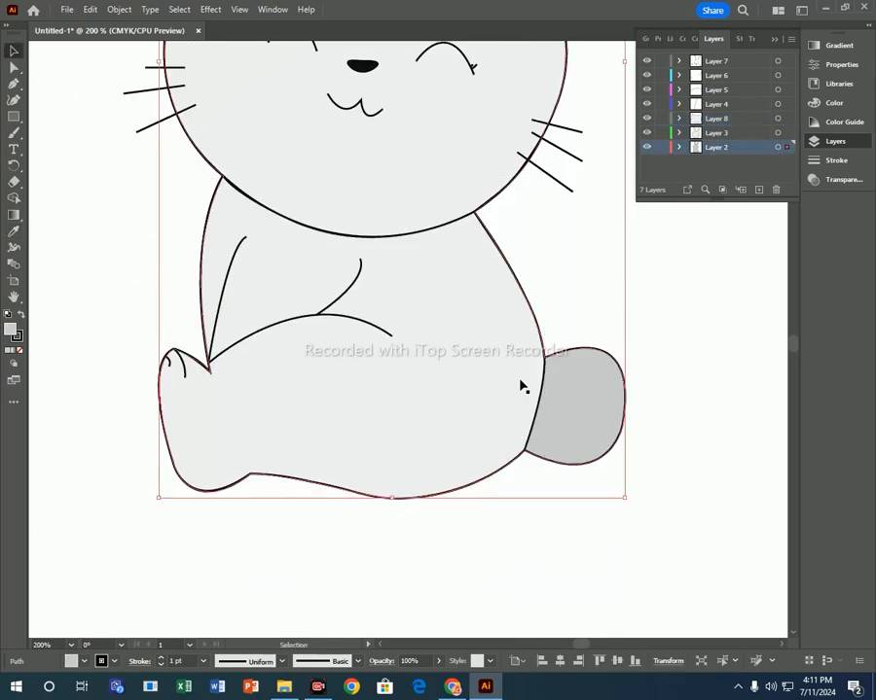
pyautogui.click(13, 231)
pyautogui.click(284, 382)
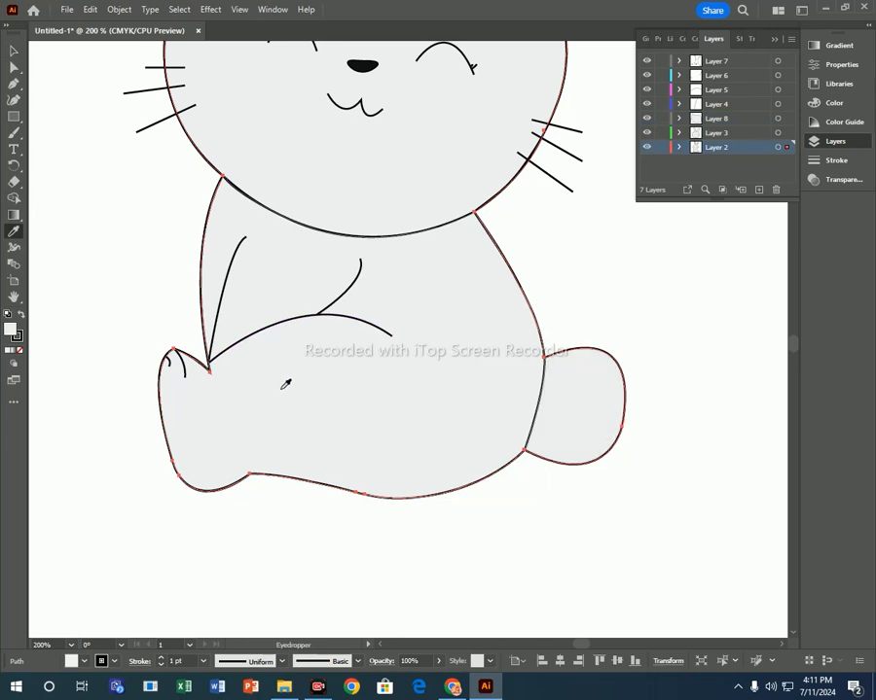
pyautogui.click(725, 105)
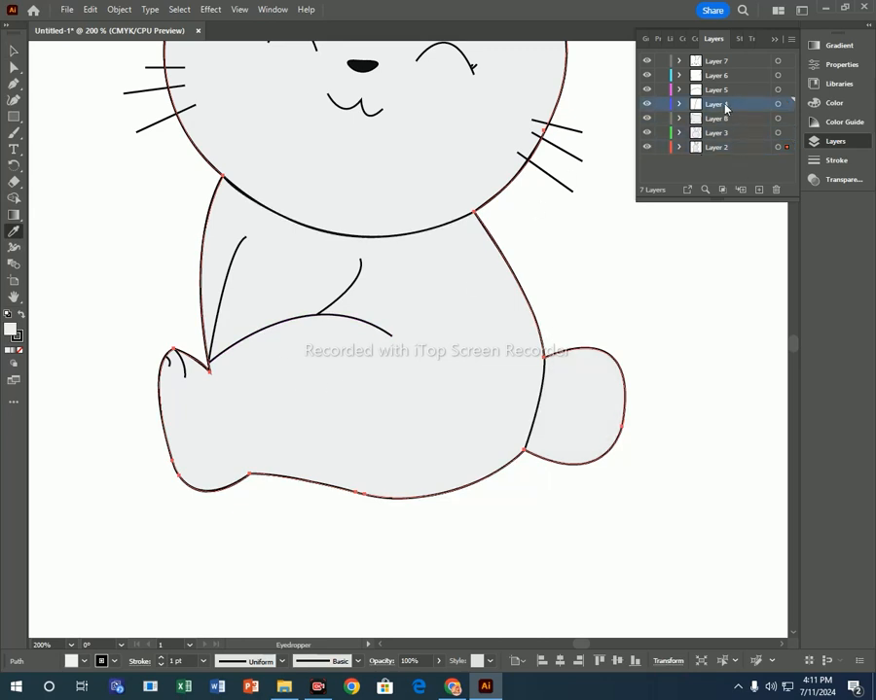
pyautogui.click(740, 78)
pyautogui.scroll(5, 563, 352)
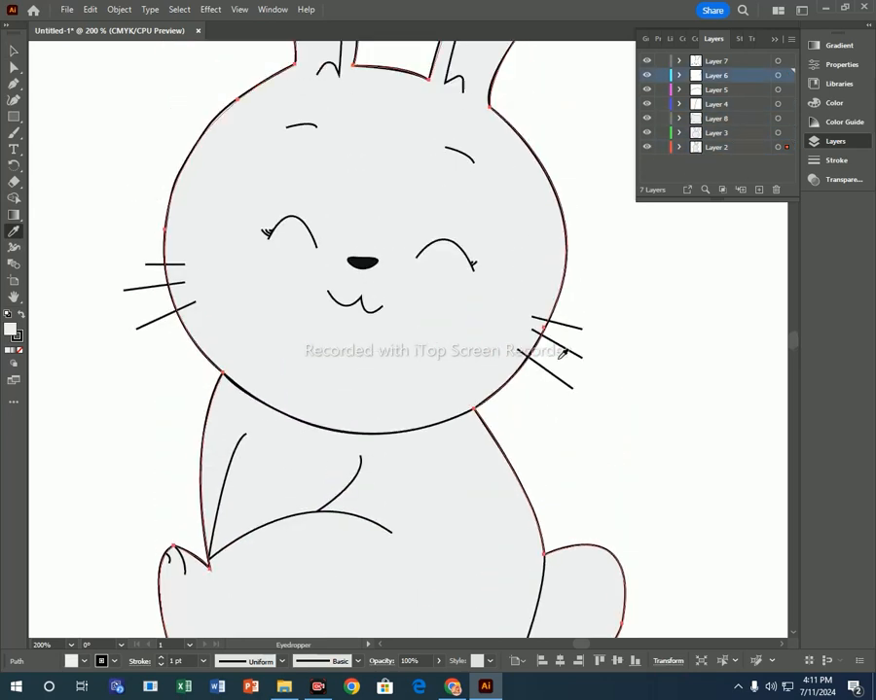
pyautogui.click(13, 48)
pyautogui.scroll(5, 191, 217)
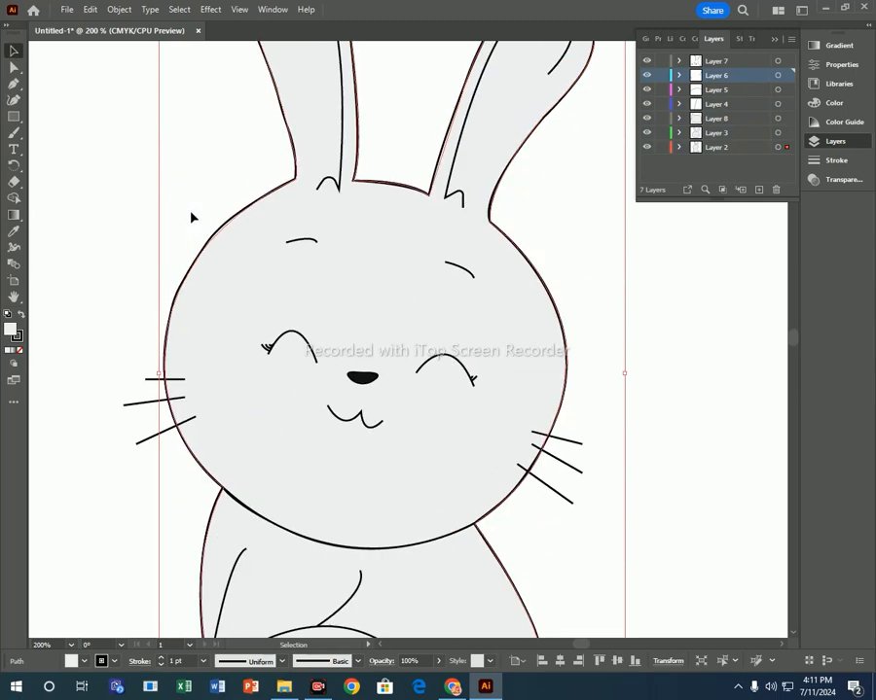
pyautogui.scroll(-3, 209, 190)
pyautogui.rightClick(337, 288)
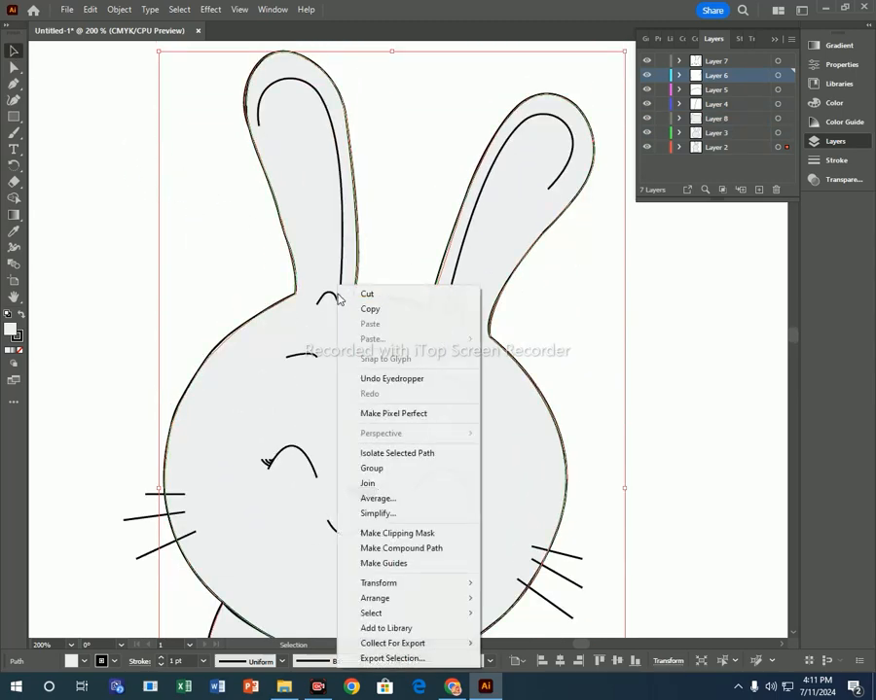
pyautogui.click(708, 376)
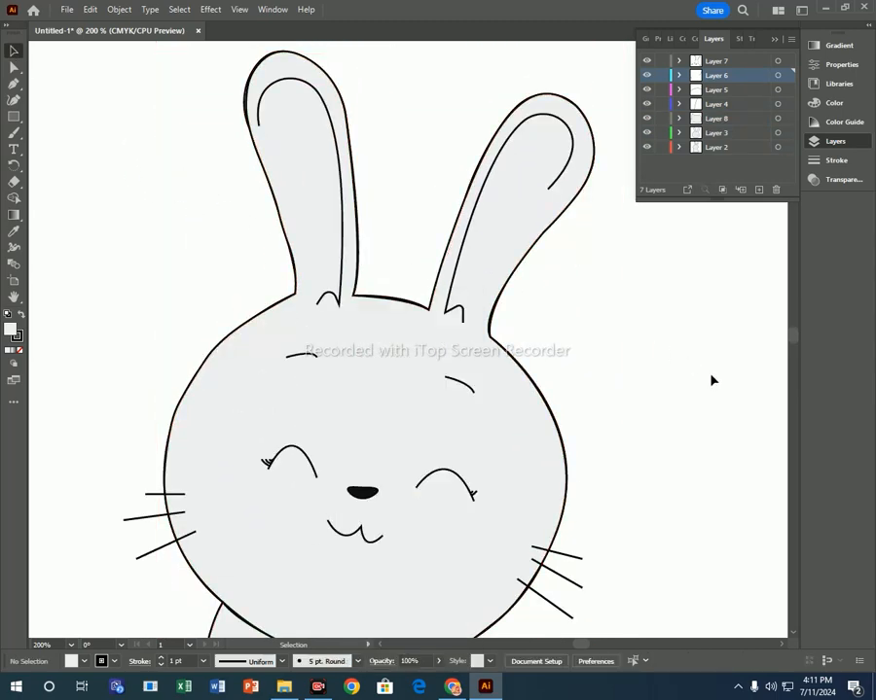
# Select the whole bunny drawing, apply the width profile that tapers from thick to thin to its strokes, and deselect
pyautogui.rightClick(658, 376)
pyautogui.click(709, 210)
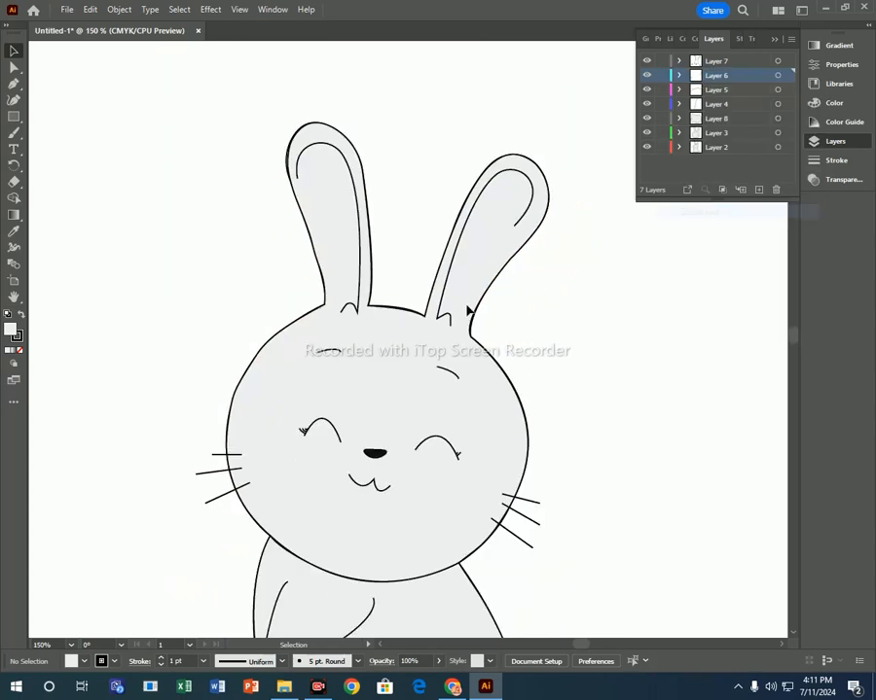
pyautogui.scroll(-5, 467, 307)
pyautogui.rightClick(599, 348)
pyautogui.click(652, 485)
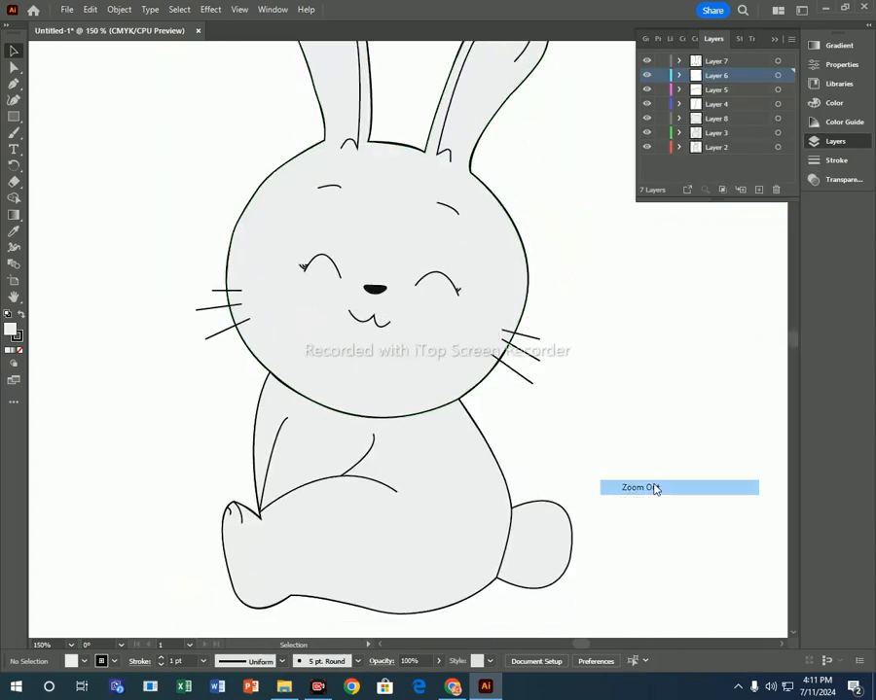
pyautogui.moveTo(289, 83); pyautogui.dragTo(543, 554)
pyautogui.click(194, 147)
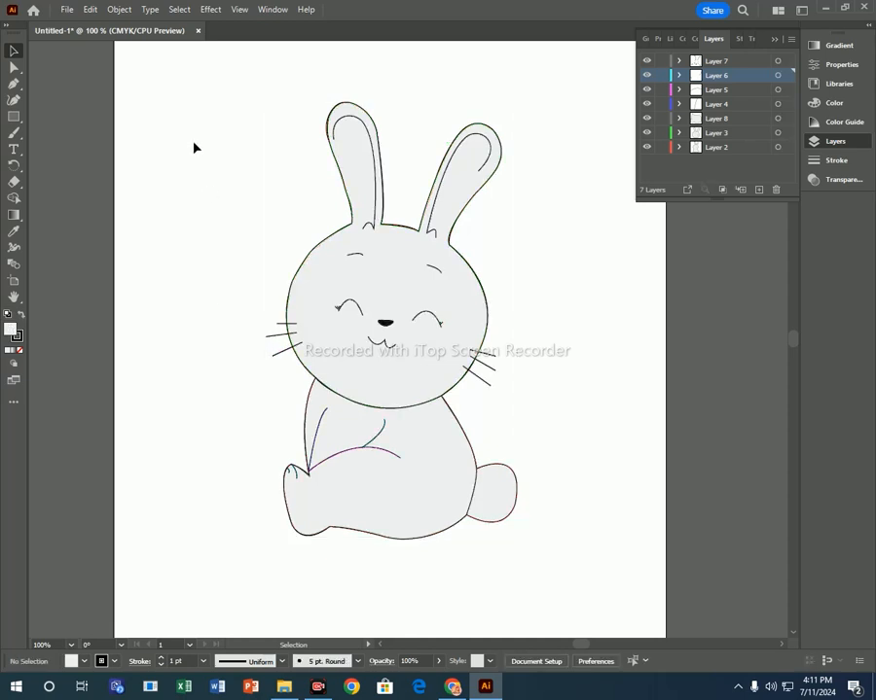
pyautogui.moveTo(264, 165); pyautogui.dragTo(555, 567)
pyautogui.click(837, 161)
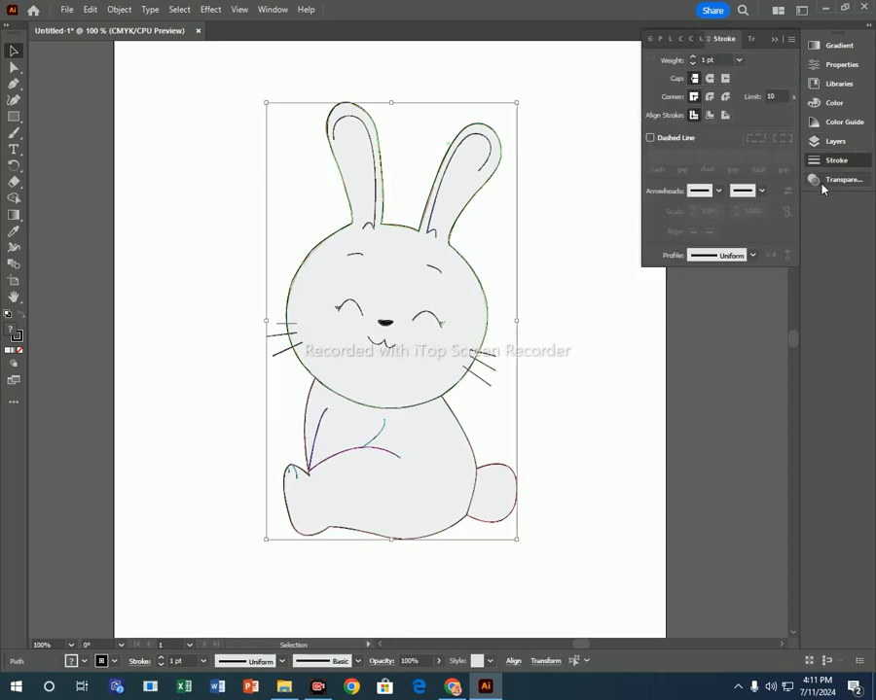
pyautogui.click(727, 257)
pyautogui.click(710, 363)
pyautogui.click(728, 256)
pyautogui.click(730, 361)
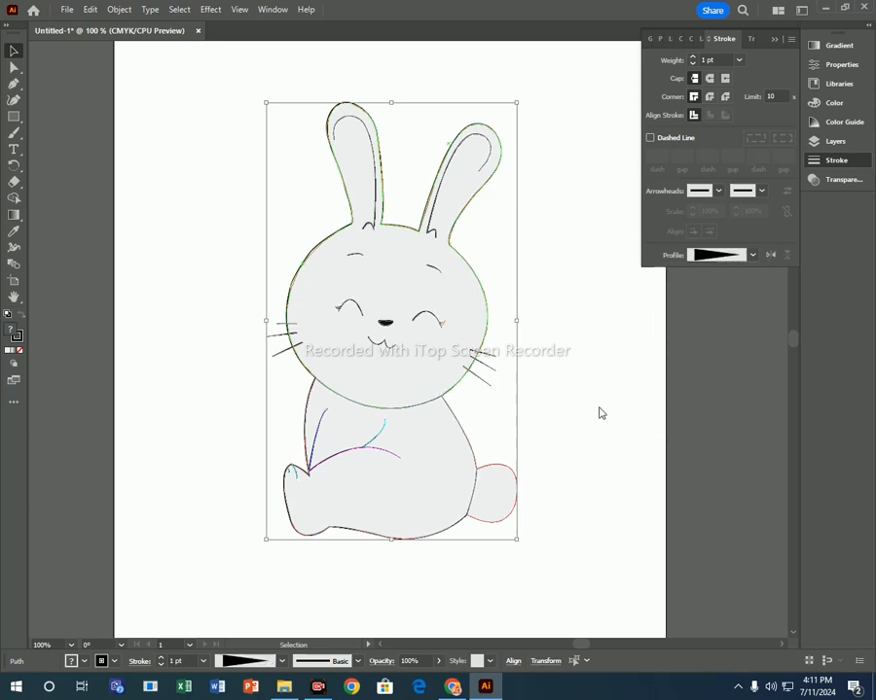
pyautogui.click(419, 583)
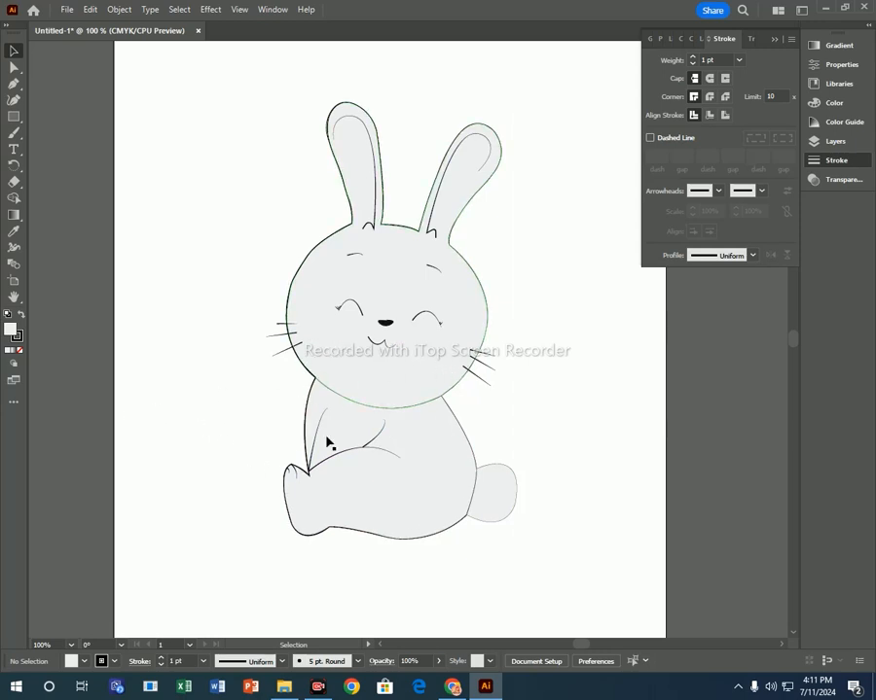
# Apply the lens-shaped width profile, thick in the middle and tapered at both ends, to the right ear's inner line
pyautogui.scroll(1, 411, 382)
pyautogui.scroll(1, 377, 397)
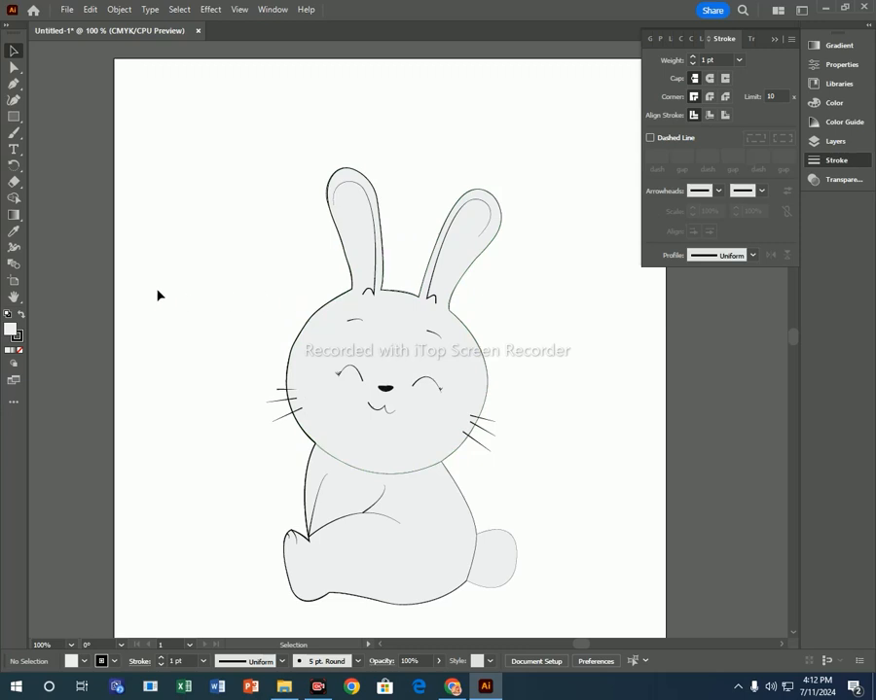
pyautogui.click(430, 298)
pyautogui.click(752, 255)
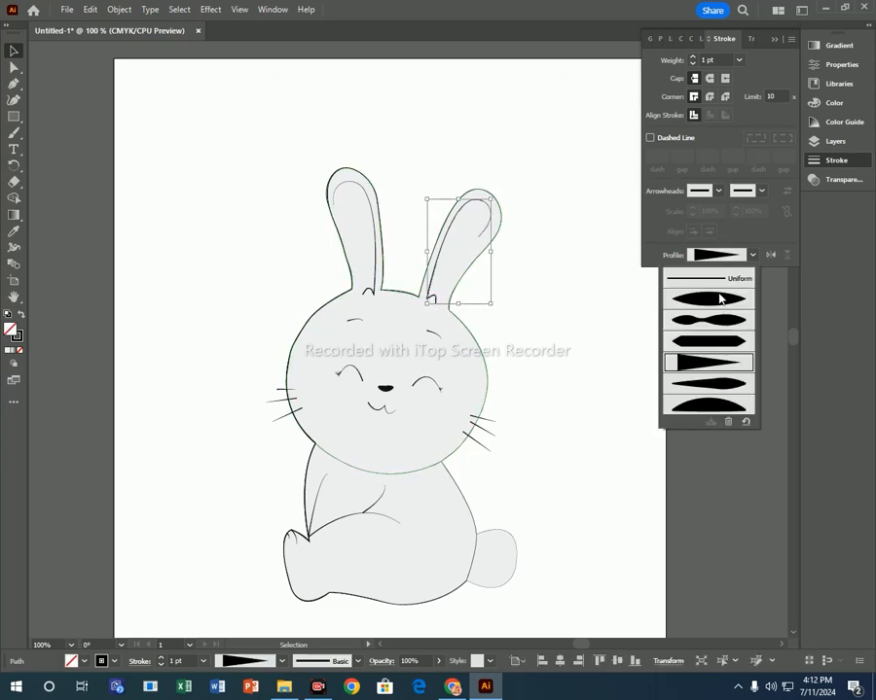
pyautogui.click(720, 298)
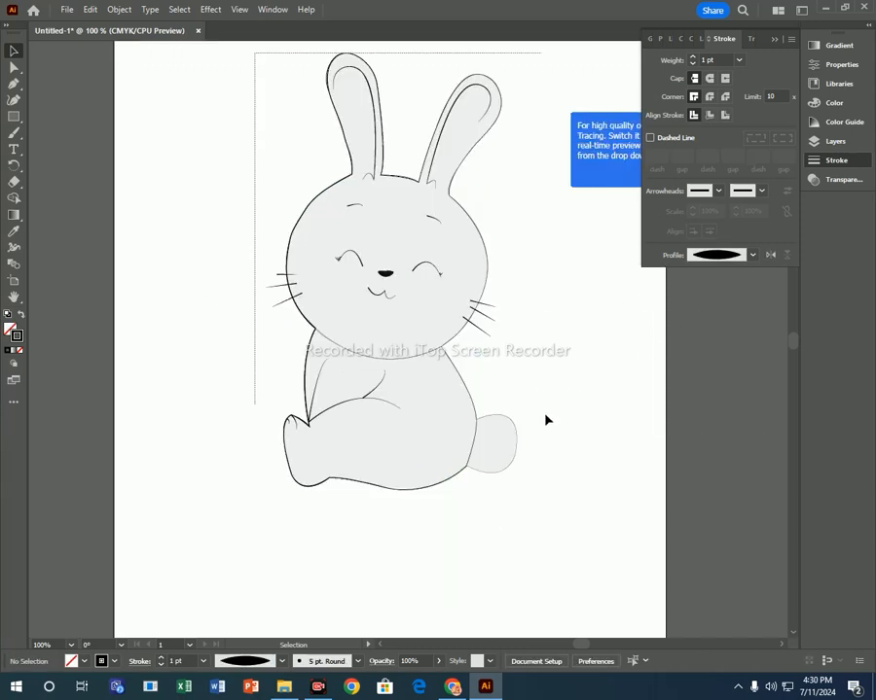
# Group all the selected paths of the bunny drawing
pyautogui.rightClick(465, 323)
pyautogui.click(501, 469)
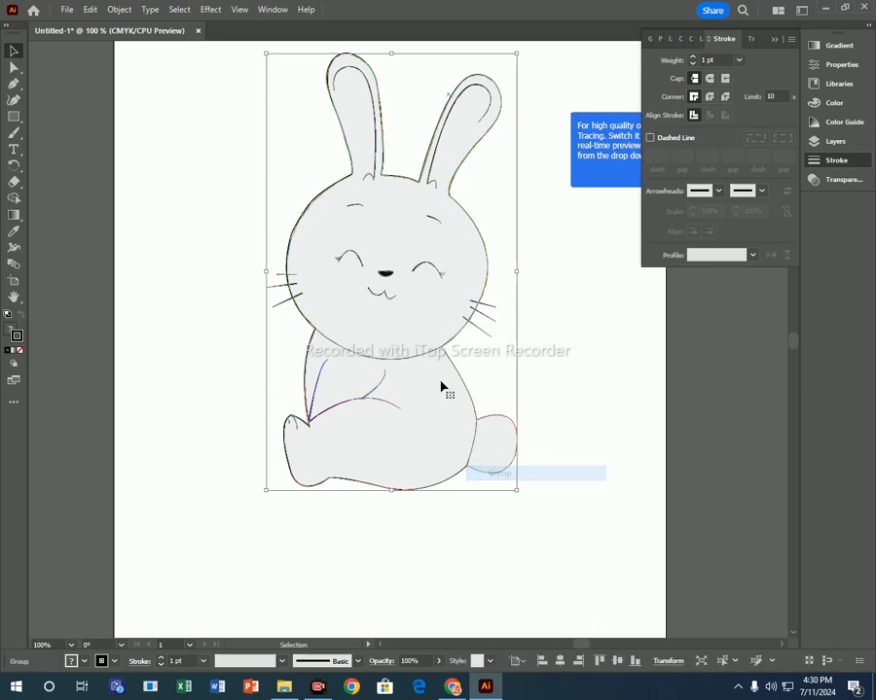
# Save the drawing as an Adobe Illustrator file named "buney cartoon", keeping the Illustrator 2020 version
pyautogui.press('a')
pyautogui.hotkey('ctrl', 'shift', 's')
pyautogui.press('BackSpace')
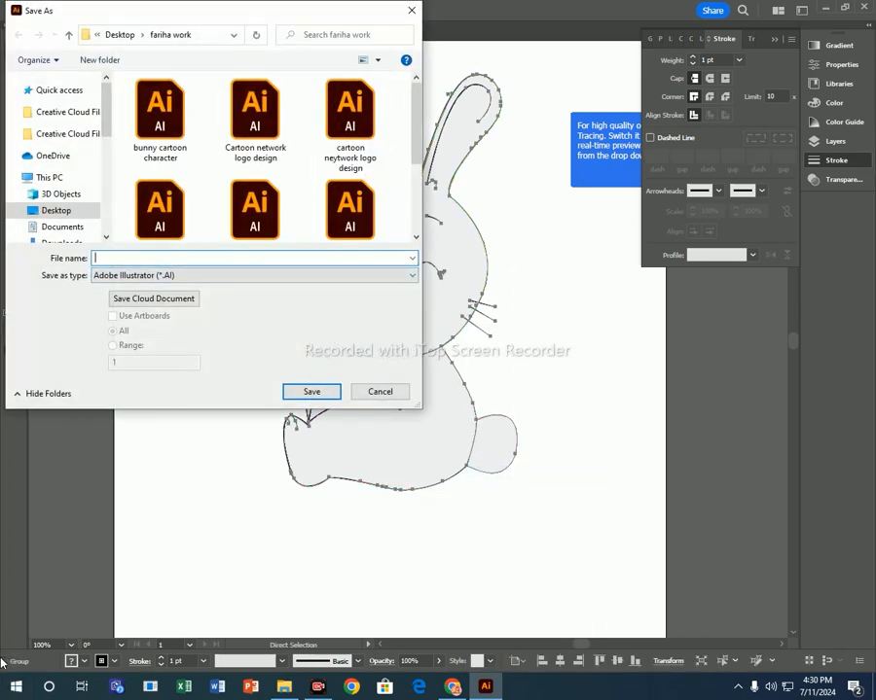
pyautogui.write('buney cartoon')
pyautogui.press('Return')
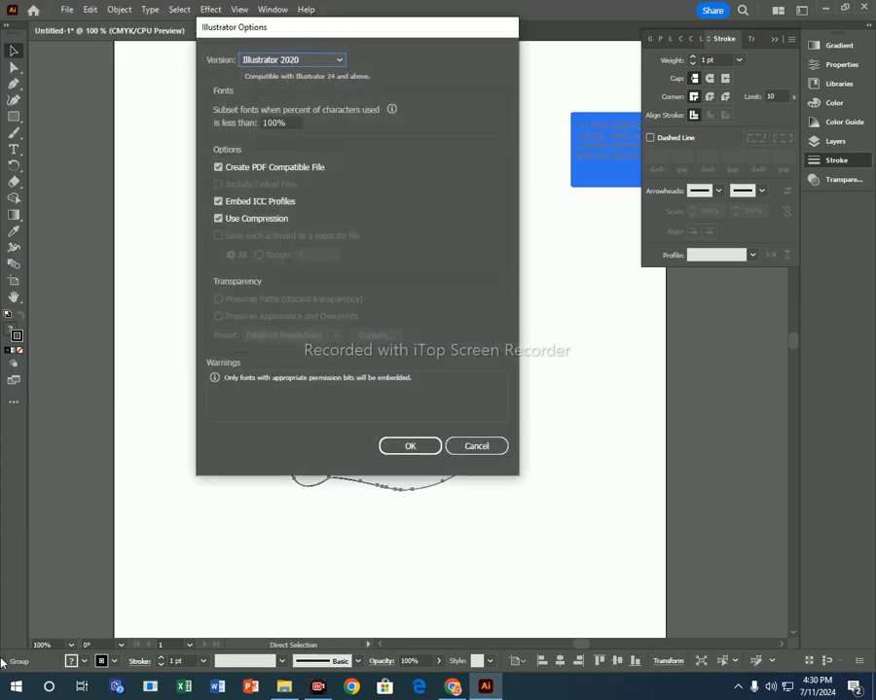
pyautogui.click(410, 446)
# Create a new portrait Letter document, 612 x 792 pt, in CMYK Color at 300 ppi
pyautogui.click(68, 9)
pyautogui.click(72, 24)
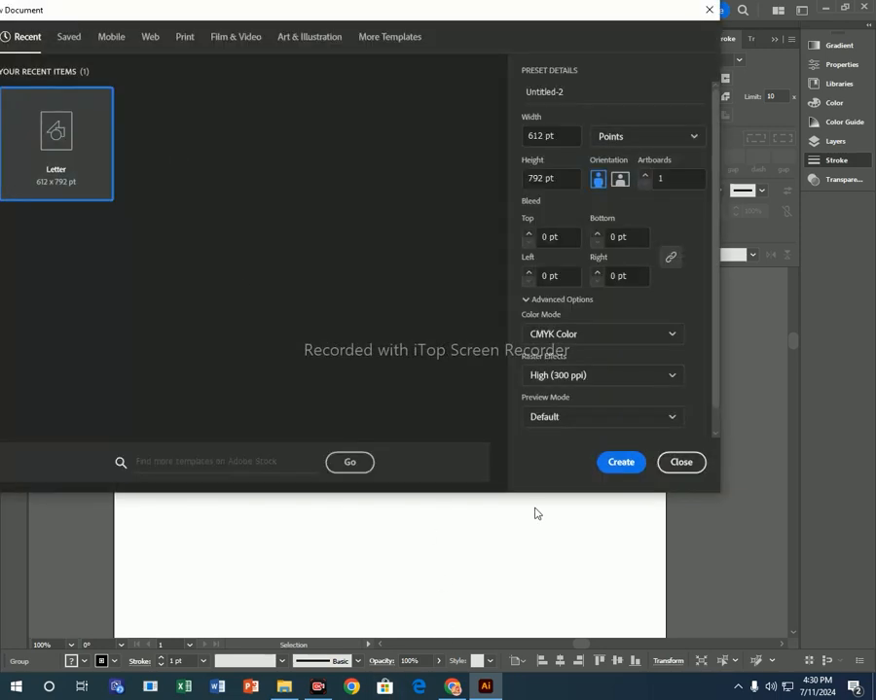
pyautogui.click(620, 462)
# Copy the grouped bunny into the new document and scale it down to about 153 x 266 pt
pyautogui.click(97, 32)
pyautogui.moveTo(417, 365); pyautogui.dragTo(363, 302)
pyautogui.moveTo(396, 428)
pyautogui.mouseDown()
pyautogui.moveTo(395, 365)
pyautogui.moveTo(364, 289)
pyautogui.moveTo(339, 290)
pyautogui.mouseUp()
pyautogui.moveTo(285, 235); pyautogui.dragTo(329, 357)
pyautogui.moveTo(384, 414); pyautogui.dragTo(360, 414)
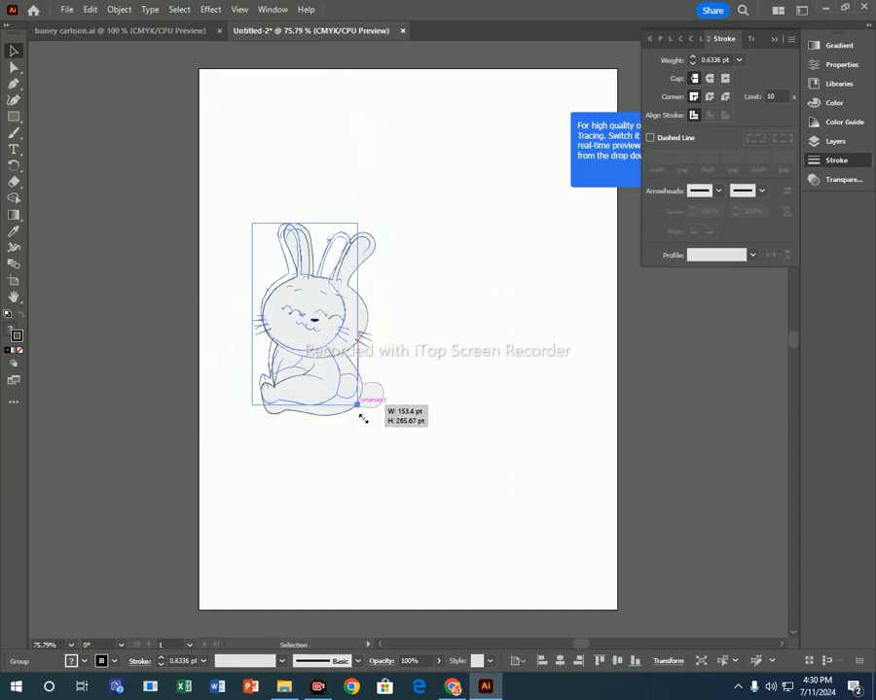
pyautogui.click(360, 413)
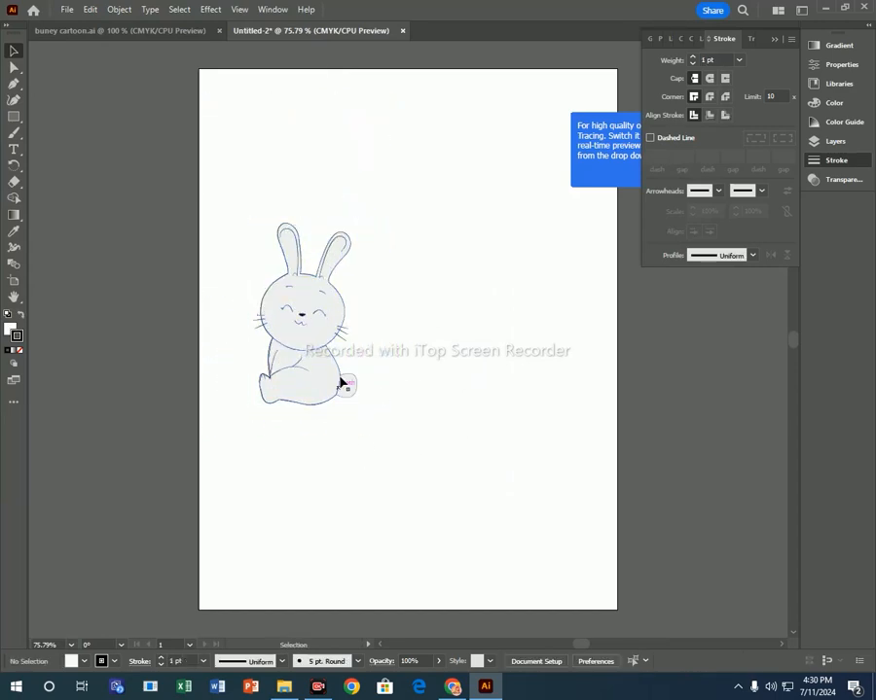
# Try to add a new layer above the existing layers in buney cartoon.ai
pyautogui.click(146, 32)
pyautogui.click(276, 33)
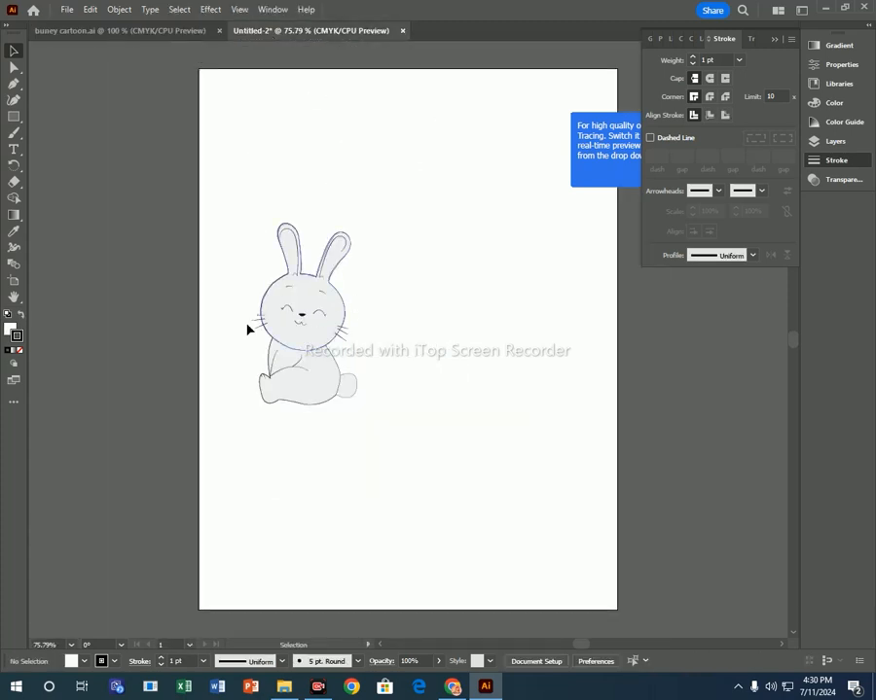
pyautogui.click(176, 32)
pyautogui.click(153, 271)
pyautogui.click(14, 83)
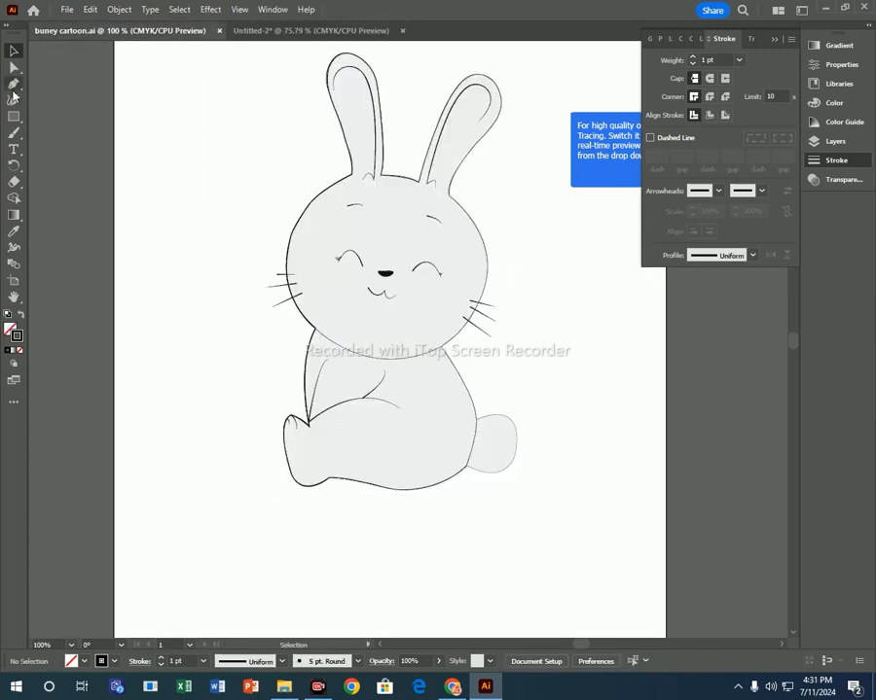
pyautogui.click(835, 141)
pyautogui.click(758, 188)
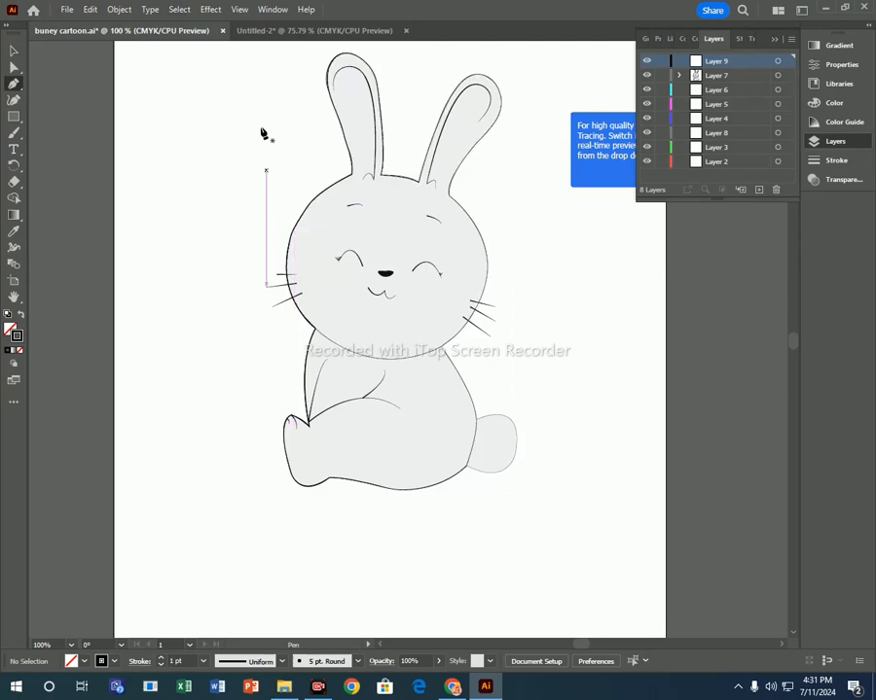
# Enlarge the bunny in Untitled-2 until it nearly fills the artboard, and deselect it
pyautogui.hotkey('ctrl', 'Tab')
pyautogui.press('v')
pyautogui.click(291, 326)
pyautogui.moveTo(359, 223); pyautogui.dragTo(463, 87)
pyautogui.moveTo(462, 403); pyautogui.dragTo(569, 552)
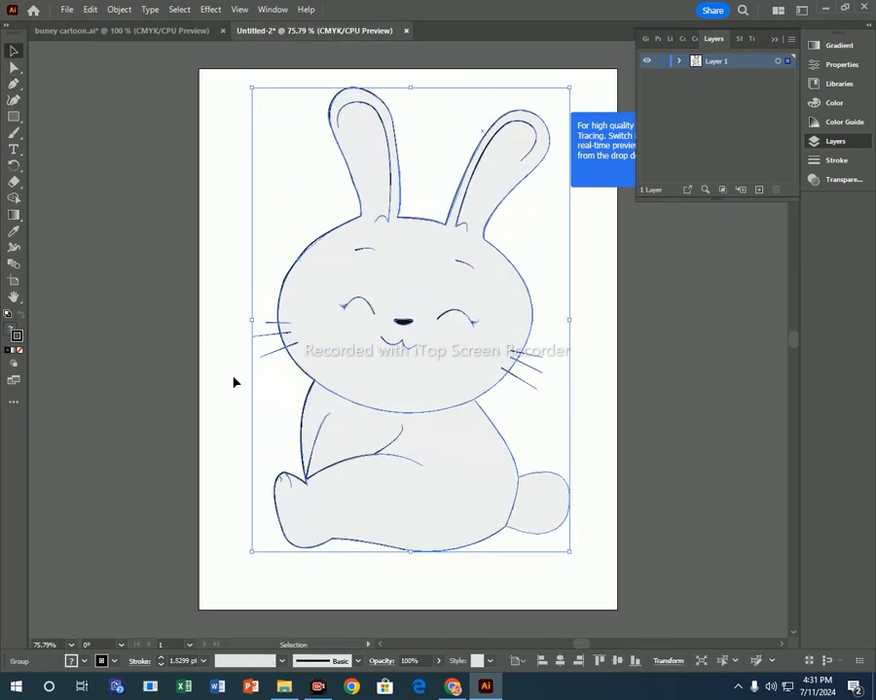
pyautogui.click(233, 381)
# Lock the bunny's layer in Untitled-2, add a new layer above it, and try tracing the head's upper-left edge with the Pen tool
pyautogui.press('p')
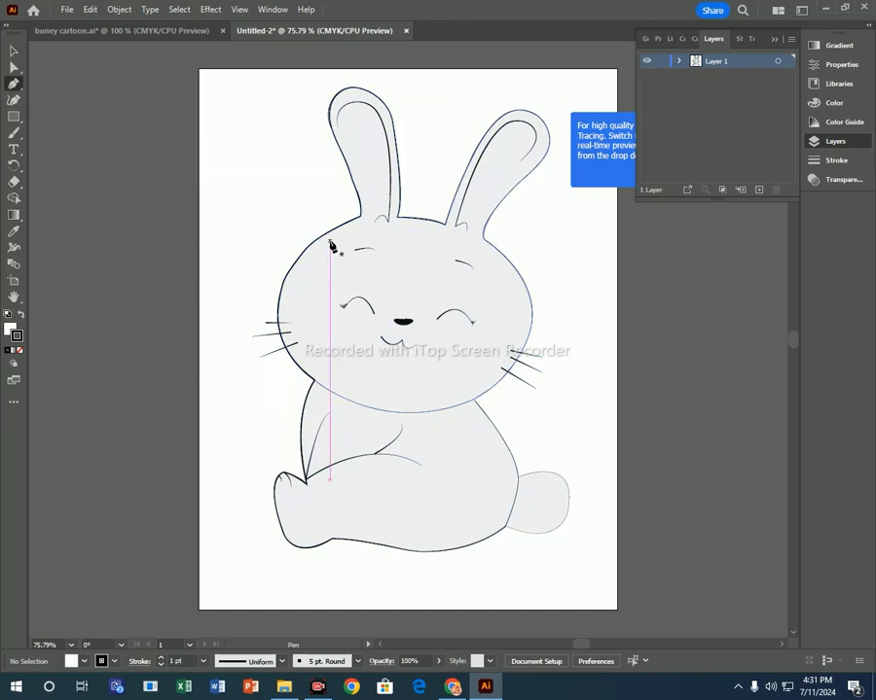
pyautogui.click(662, 60)
pyautogui.hotkey('ctrl', 'l')
pyautogui.click(329, 232)
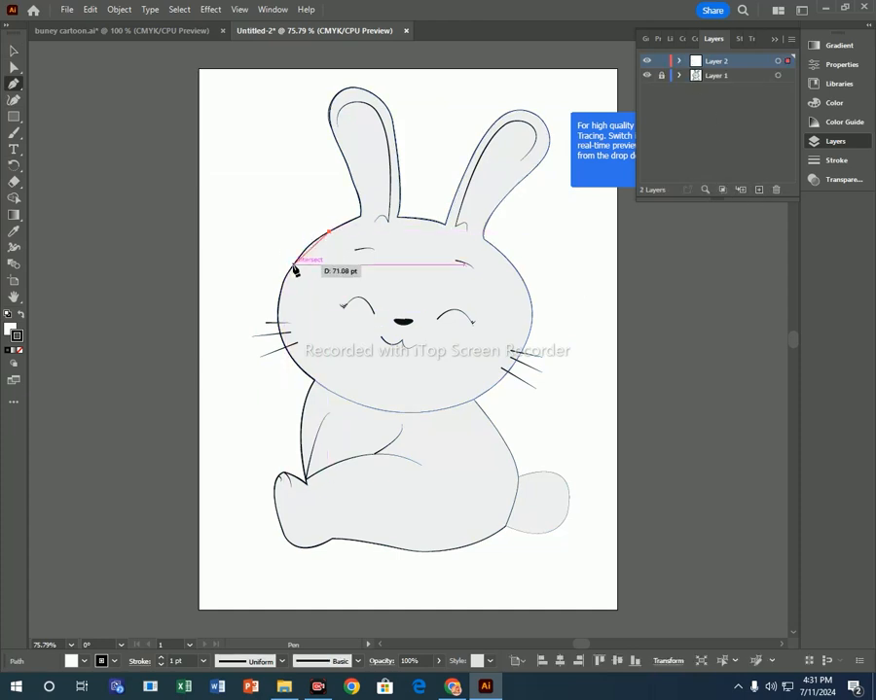
pyautogui.moveTo(293, 264); pyautogui.dragTo(285, 279)
pyautogui.press('Escape')
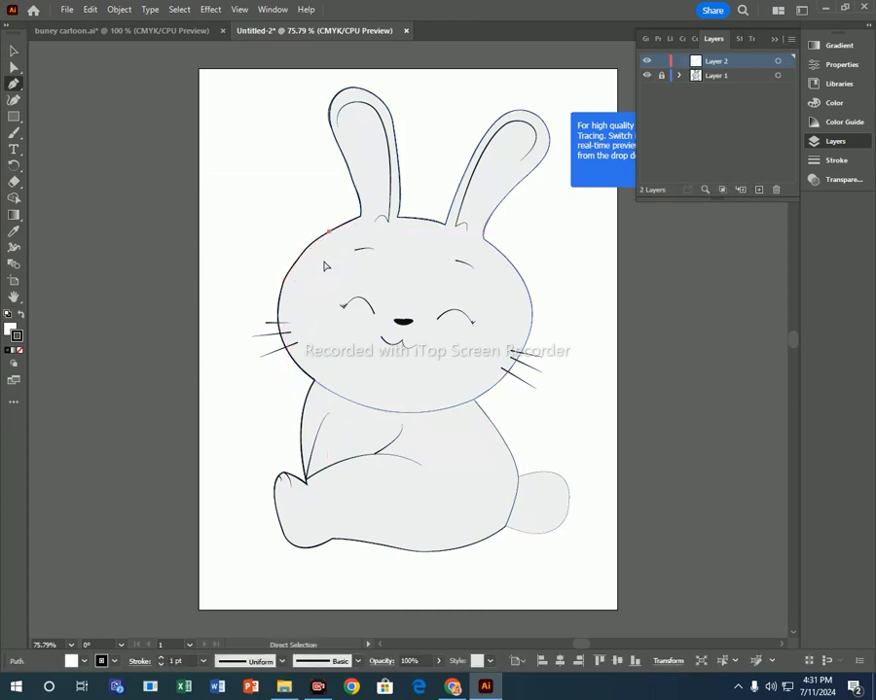
# Return to buney cartoon.ai and undo the added layer and the grouping of the bunny
pyautogui.hotkey('ctrl', 'Tab')
pyautogui.hotkey('ctrl', 'z')
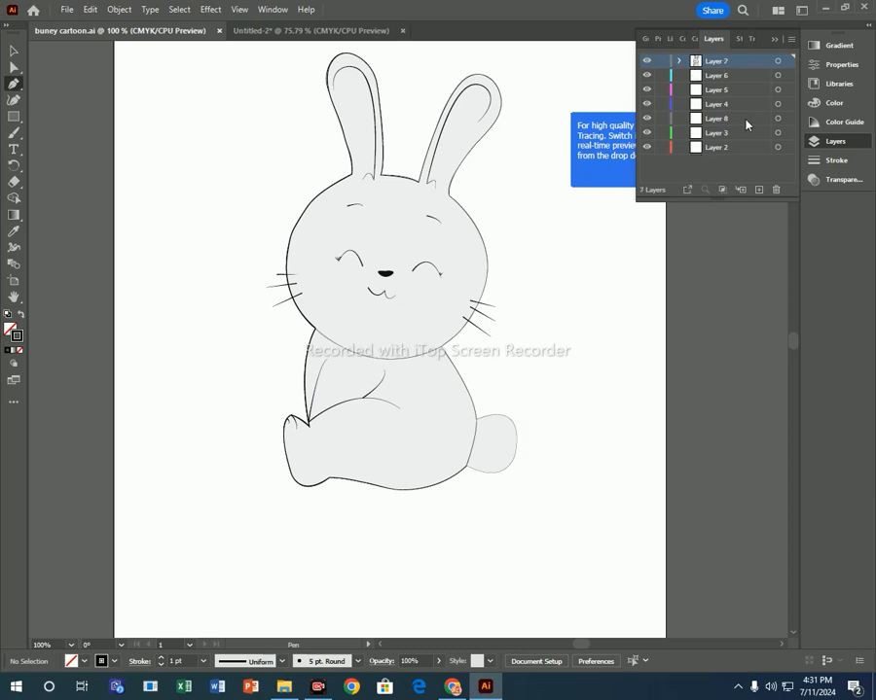
pyautogui.hotkey('ctrl', 'z')
# Lock all the existing layers, then add a new layer and place it between Layer 4 and Layer 8
pyautogui.moveTo(662, 61); pyautogui.dragTo(662, 148)
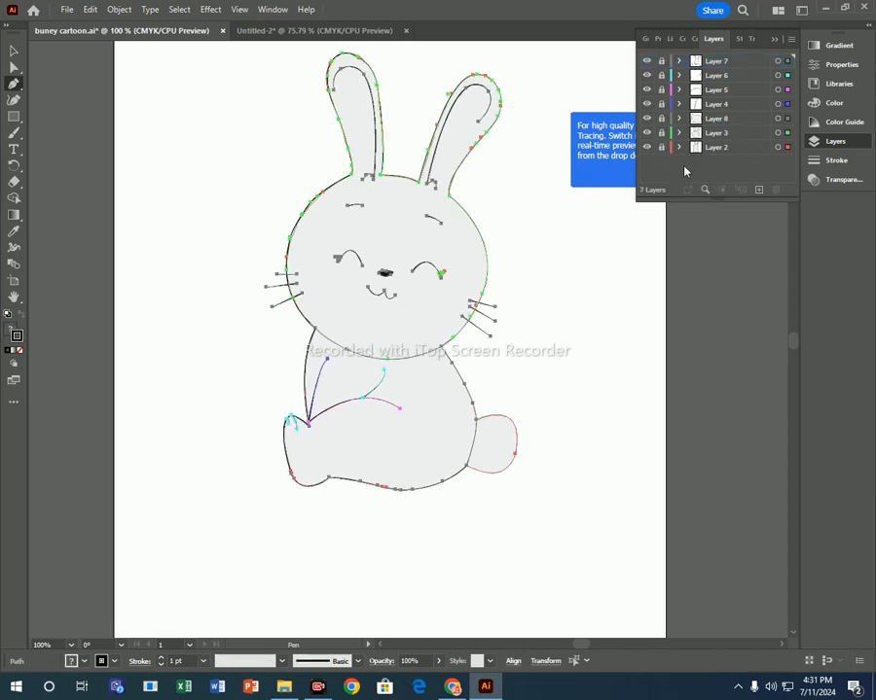
pyautogui.click(758, 190)
pyautogui.moveTo(715, 61); pyautogui.dragTo(715, 124)
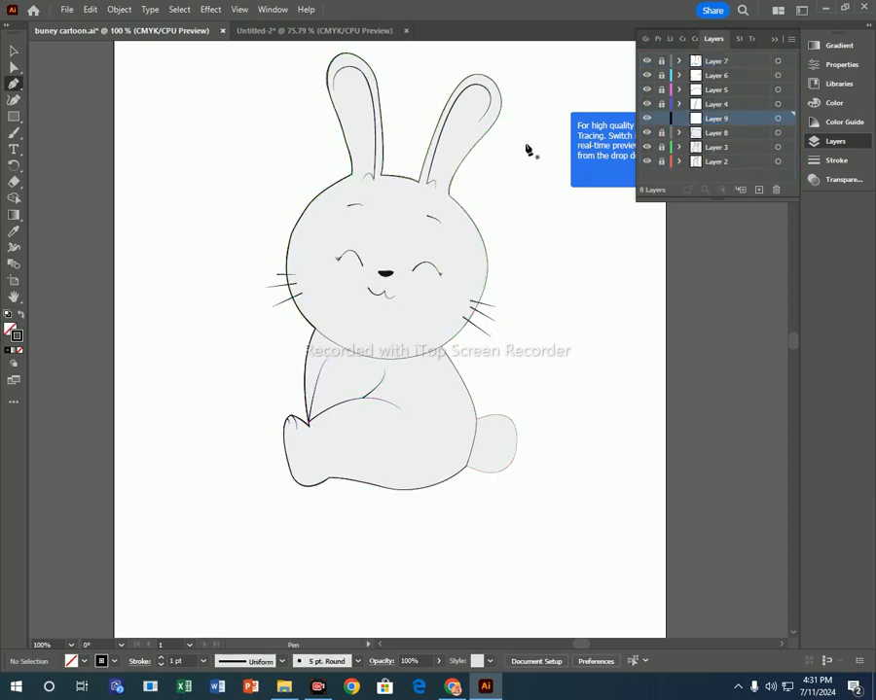
pyautogui.click(352, 176)
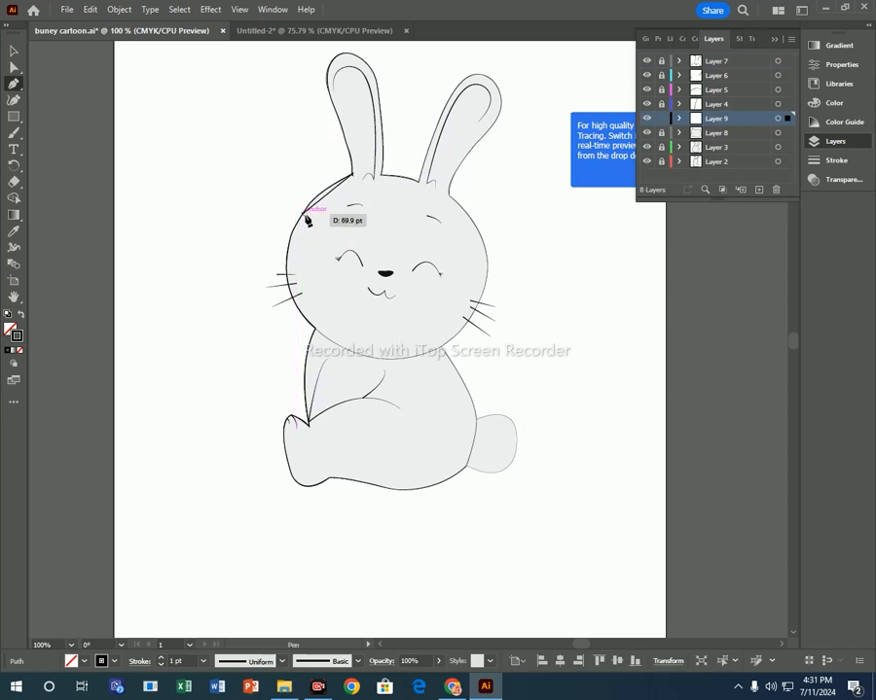
pyautogui.moveTo(302, 214)
pyautogui.mouseDown()
pyautogui.moveTo(304, 225)
pyautogui.moveTo(292, 234)
pyautogui.mouseUp()
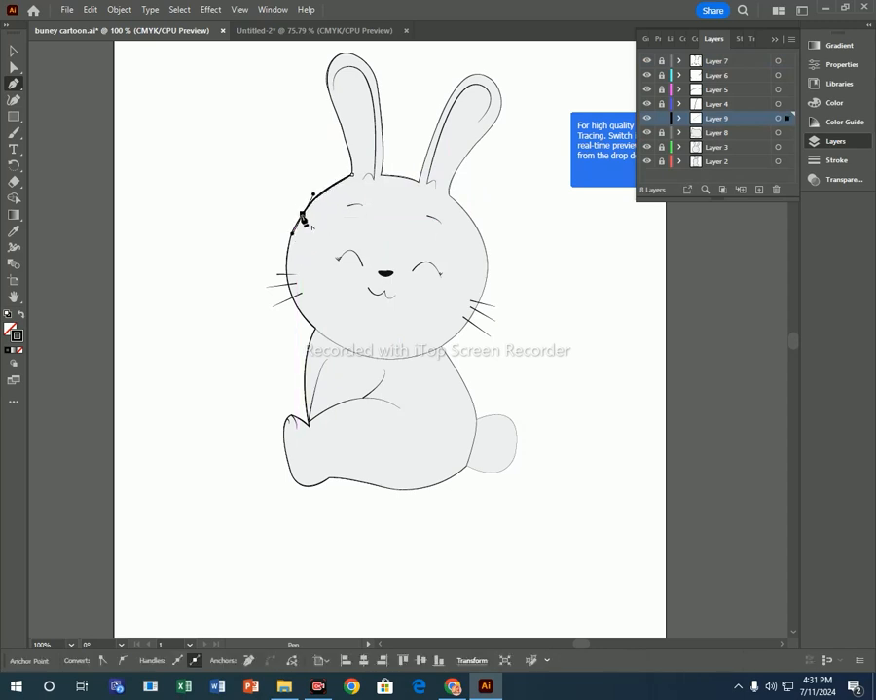
pyautogui.click(303, 214)
pyautogui.hotkey('ctrl', 'z')
pyautogui.hotkey('ctrl', 'z')
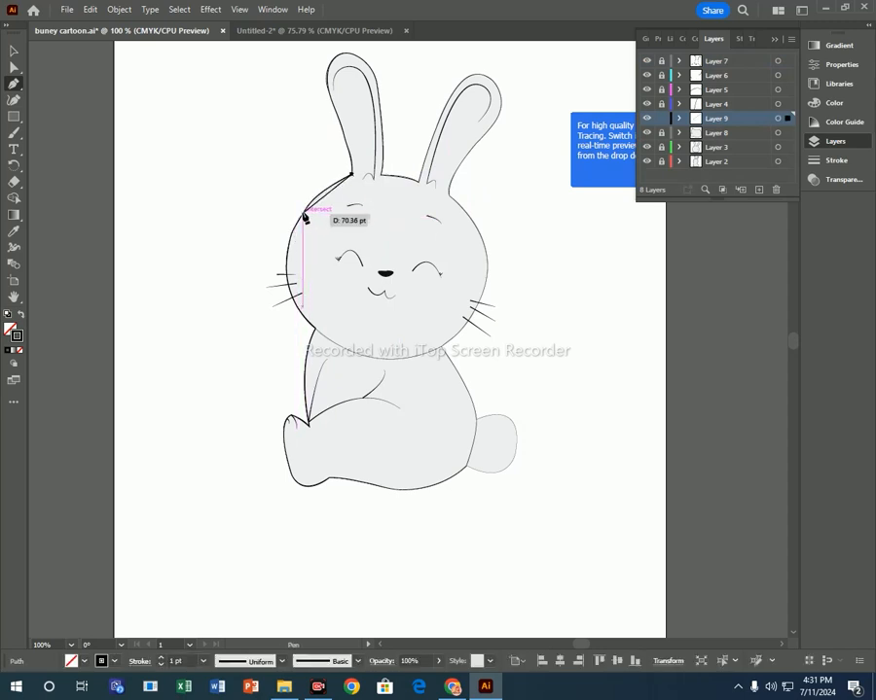
pyautogui.click(304, 207)
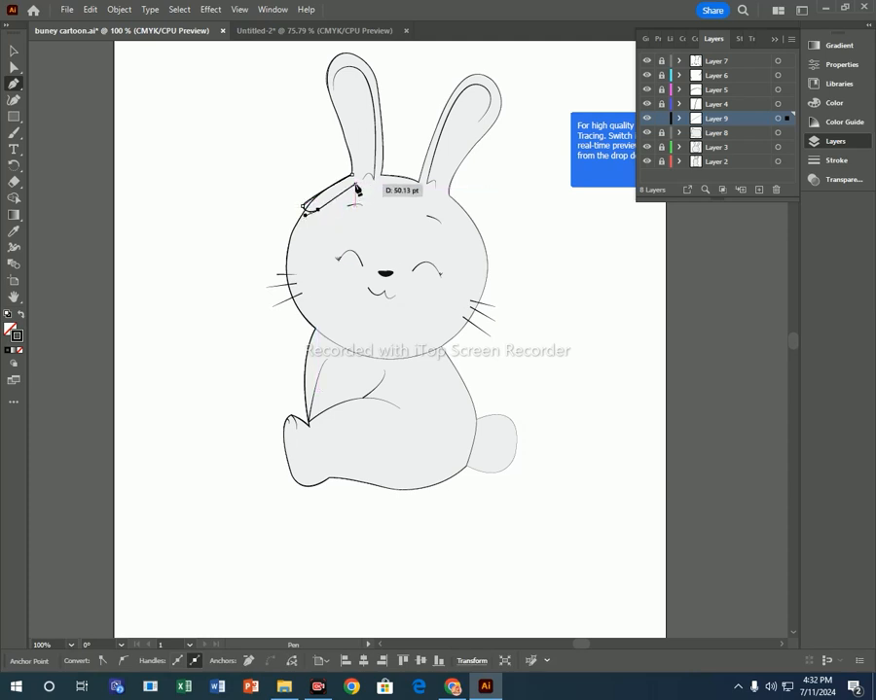
pyautogui.moveTo(351, 184); pyautogui.dragTo(334, 216)
pyautogui.keyDown('ctrl'); pyautogui.click(333, 216); pyautogui.keyUp('ctrl')
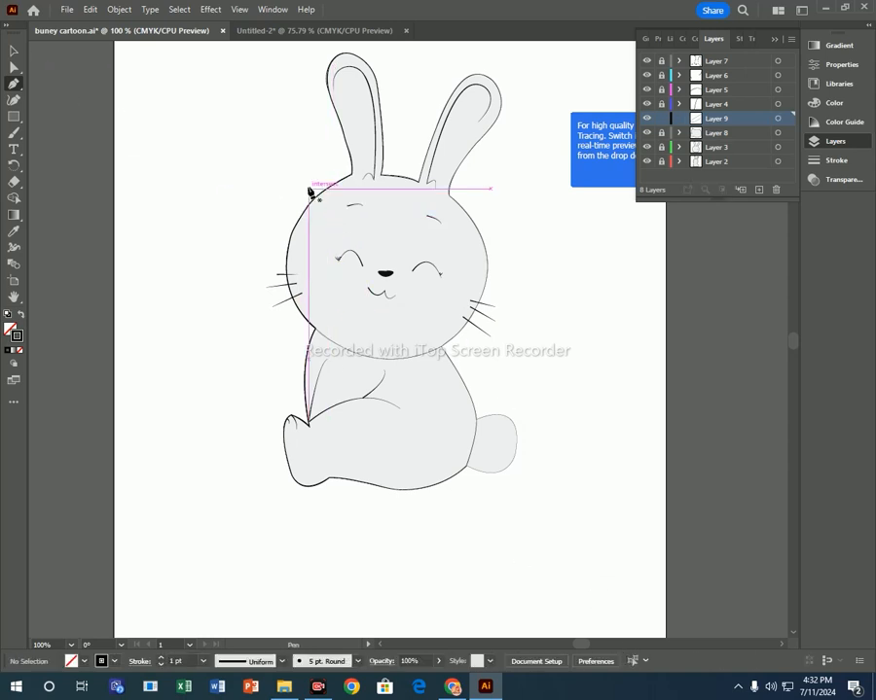
# Draw a wavy hair fringe with the Pen tool on Layer 9, from the left ear's base along the head's edge and across the forehead
pyautogui.click(353, 177)
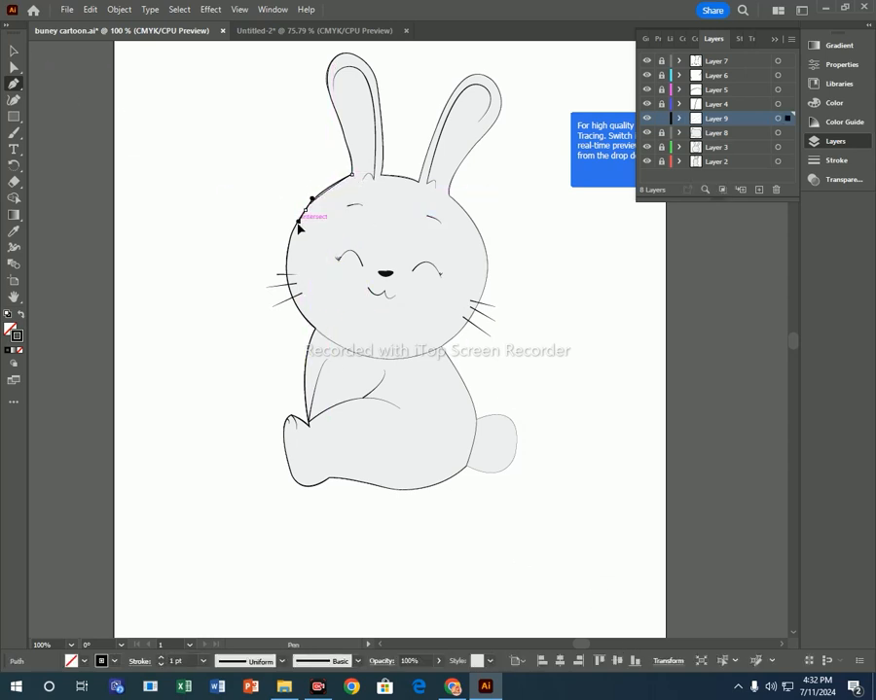
pyautogui.moveTo(305, 211); pyautogui.dragTo(339, 221)
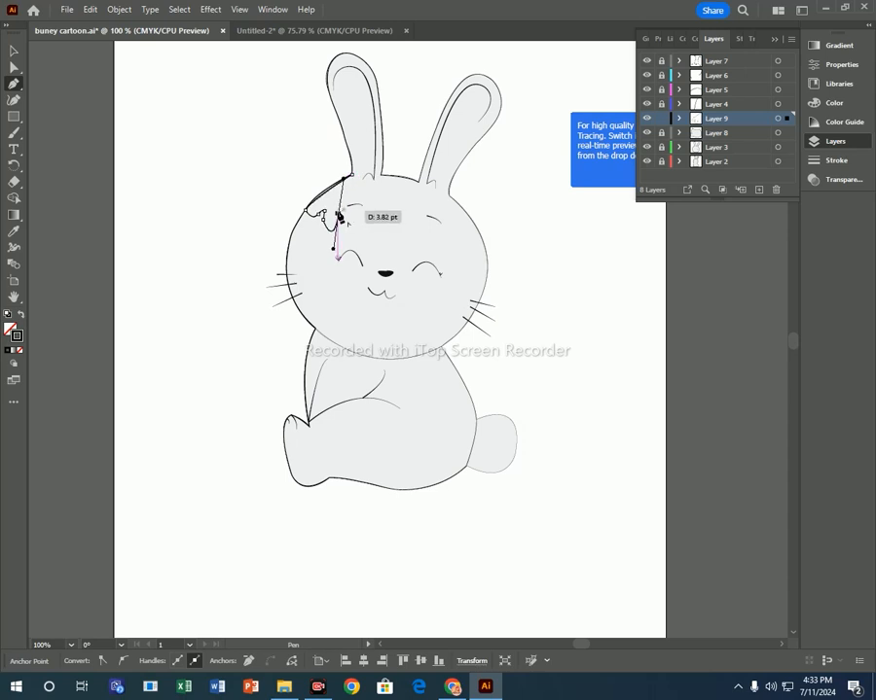
pyautogui.moveTo(368, 206); pyautogui.dragTo(428, 178)
pyautogui.click(368, 206)
pyautogui.click(373, 214)
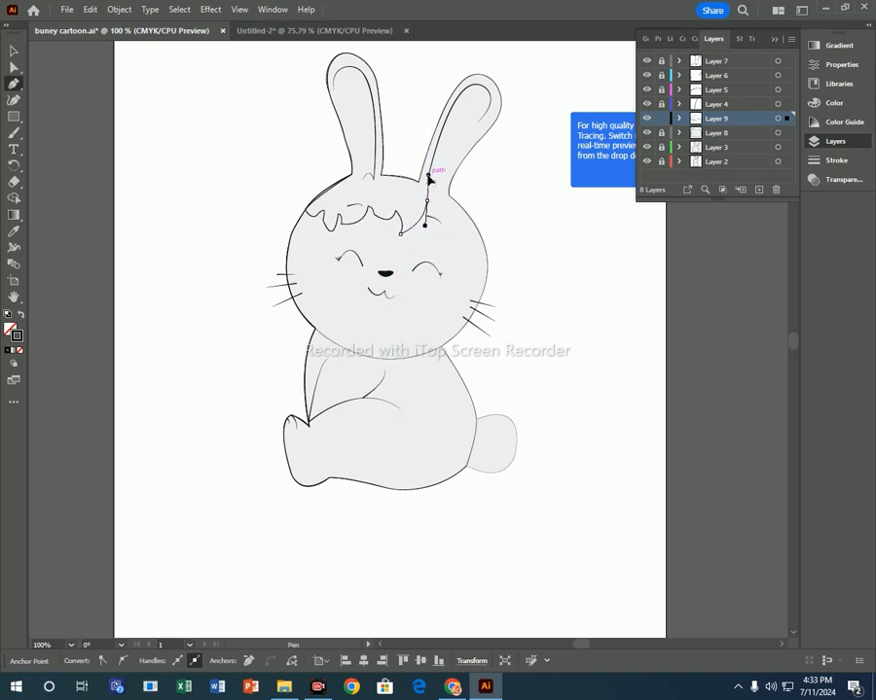
pyautogui.click(427, 201)
pyautogui.moveTo(427, 234); pyautogui.dragTo(419, 256)
pyautogui.click(427, 234)
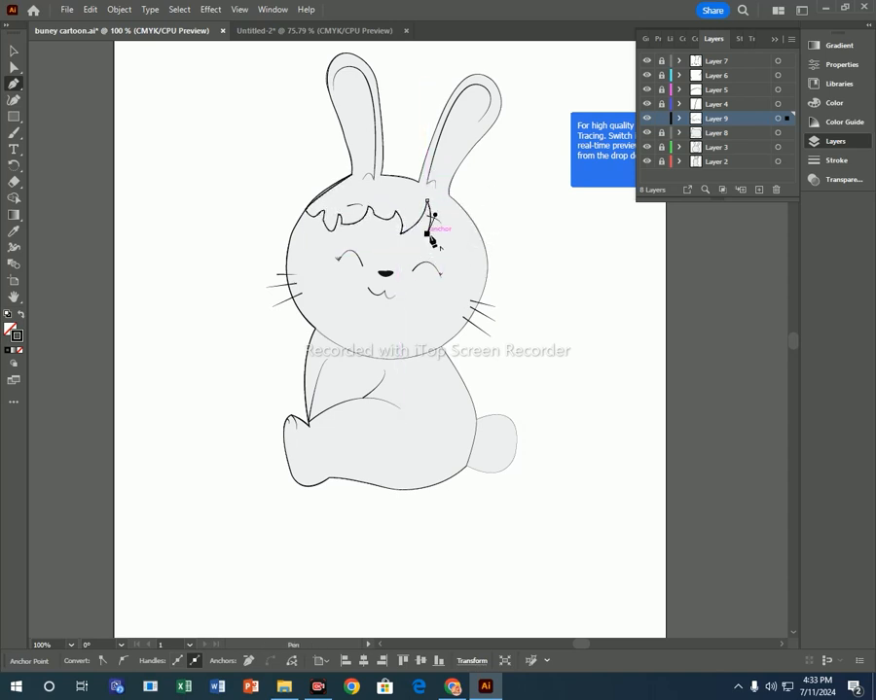
# Continue the fringe with pointed strands above the right eye, ending at the head's right edge
pyautogui.moveTo(443, 204); pyautogui.dragTo(444, 192)
pyautogui.click(443, 205)
pyautogui.moveTo(448, 239); pyautogui.dragTo(454, 200)
pyautogui.click(448, 238)
pyautogui.click(458, 216)
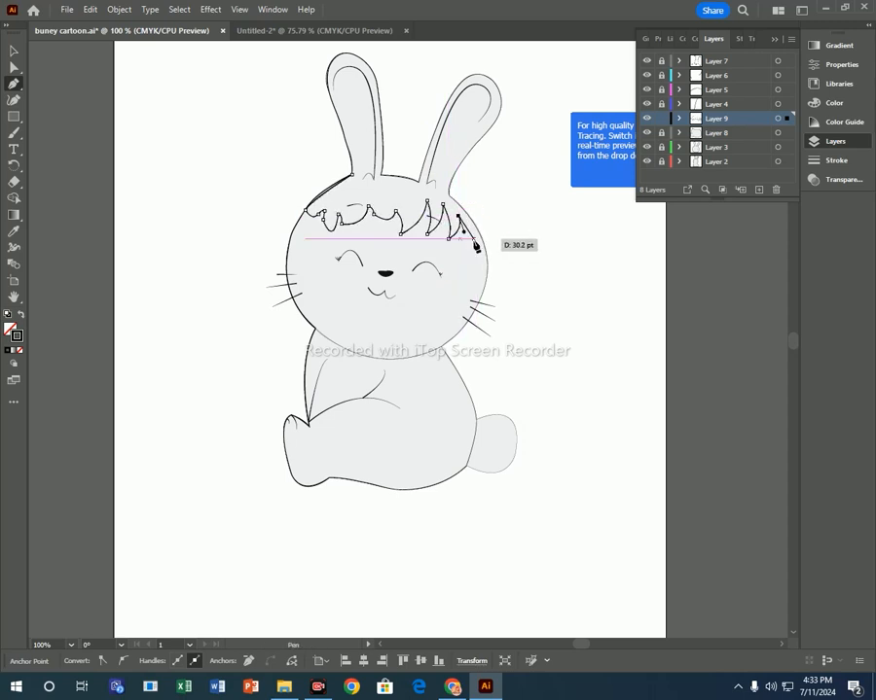
pyautogui.moveTo(474, 239)
pyautogui.mouseDown()
pyautogui.moveTo(477, 252)
pyautogui.moveTo(481, 235)
pyautogui.mouseUp()
pyautogui.click(473, 238)
pyautogui.click(483, 241)
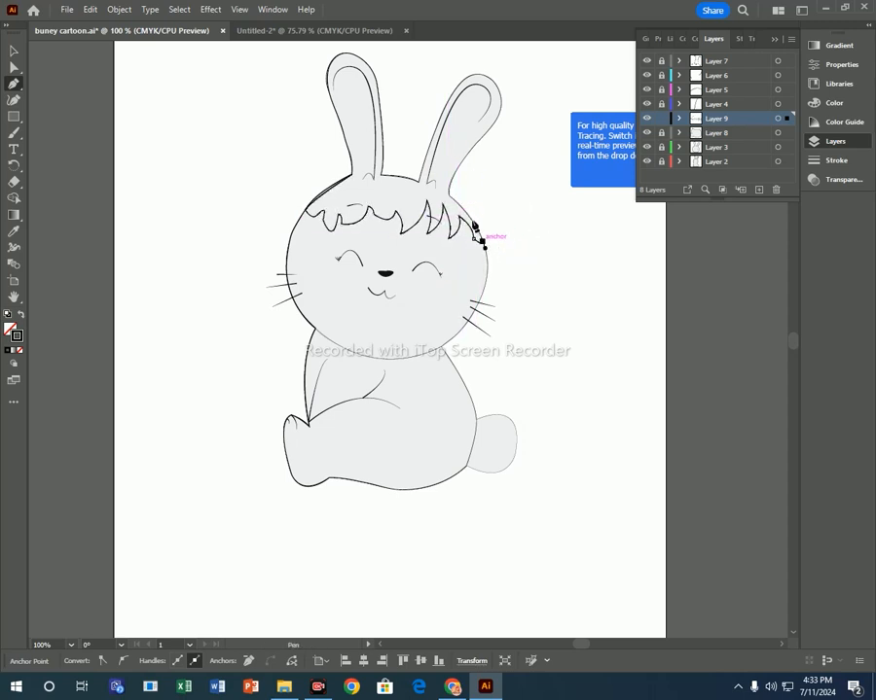
# Close the fringe outline along the top of the head, fit its upper-left curve with the Curvature tool, and deselect
pyautogui.click(443, 199)
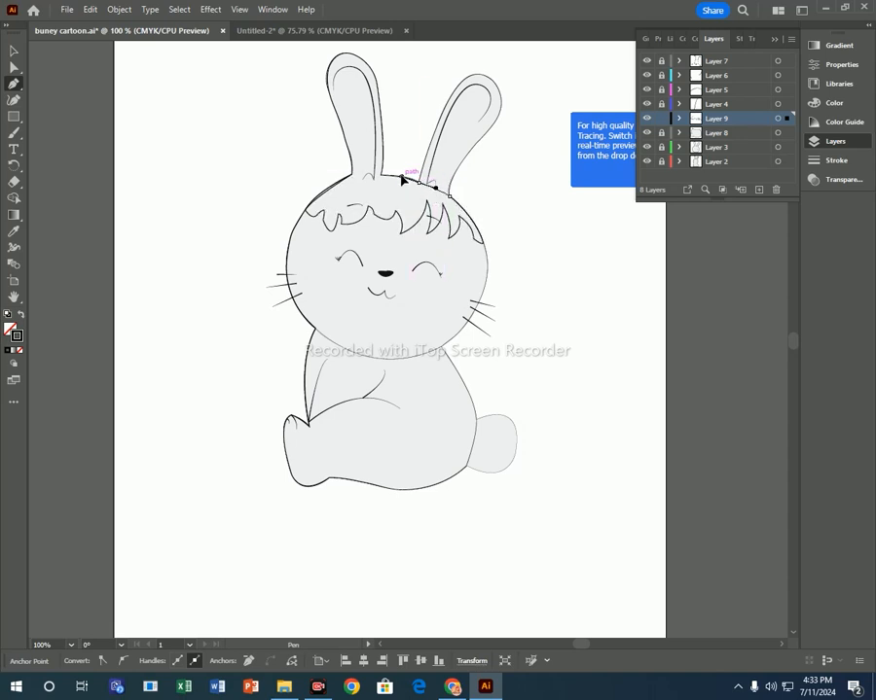
pyautogui.moveTo(383, 184); pyautogui.dragTo(394, 183)
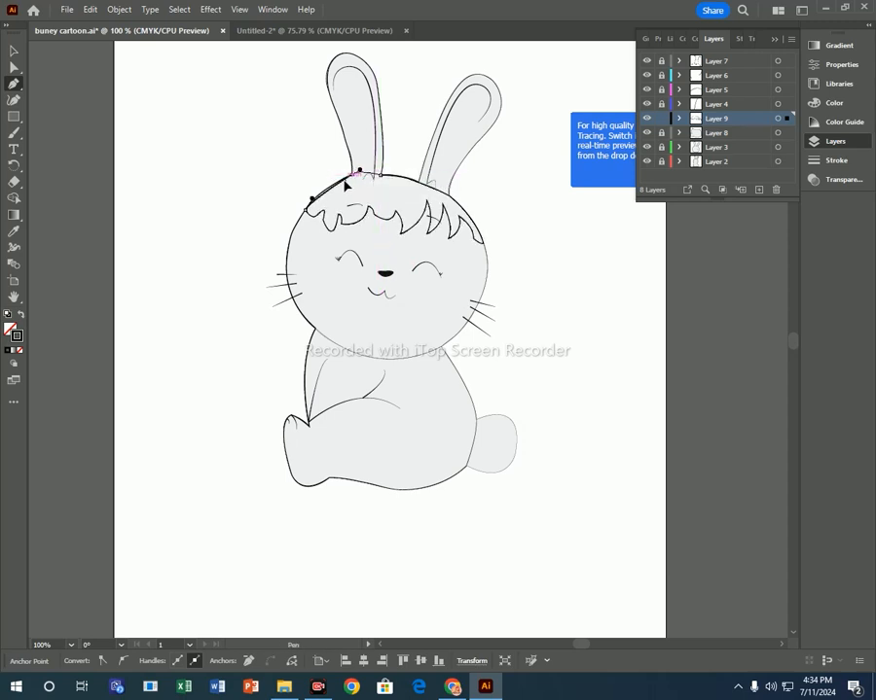
pyautogui.hotkey('shift', '`')
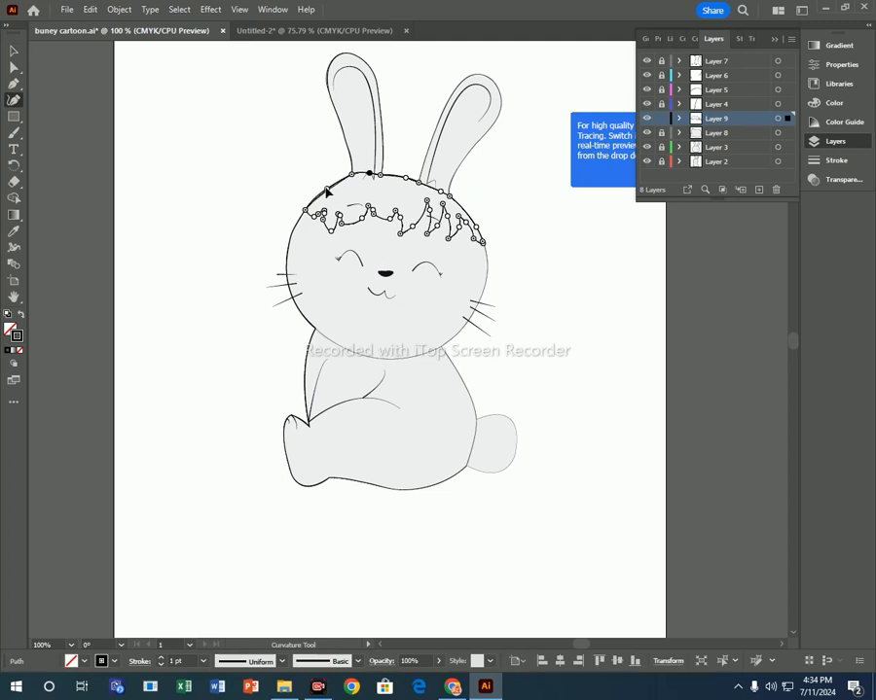
pyautogui.press('v')
pyautogui.click(188, 177)
# Round the sharp corners of the fringe's first strands above the left eye with the Direct Selection tool
pyautogui.press('a')
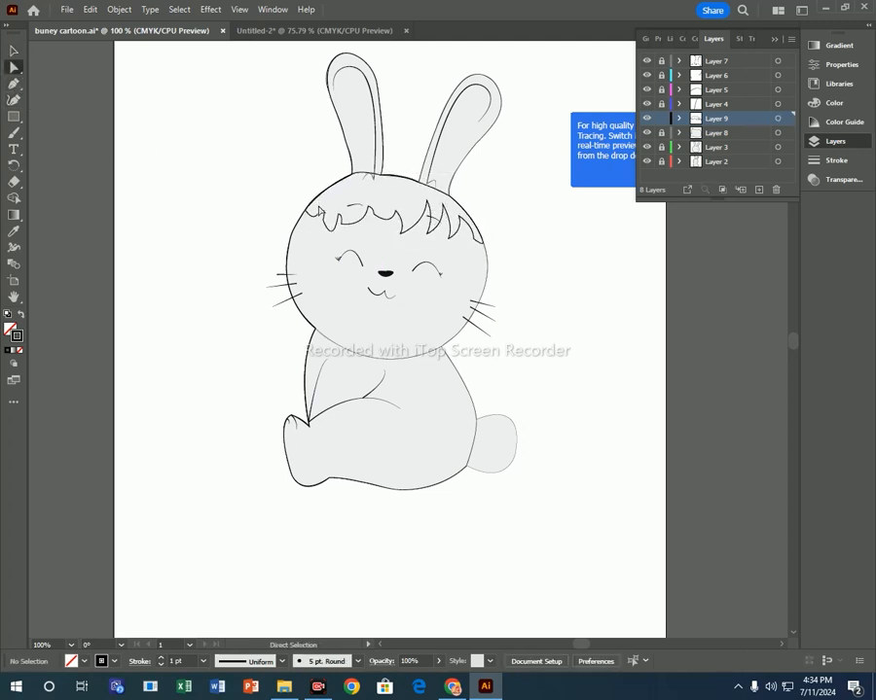
pyautogui.click(324, 212)
pyautogui.click(331, 218)
pyautogui.click(324, 214)
pyautogui.click(331, 226)
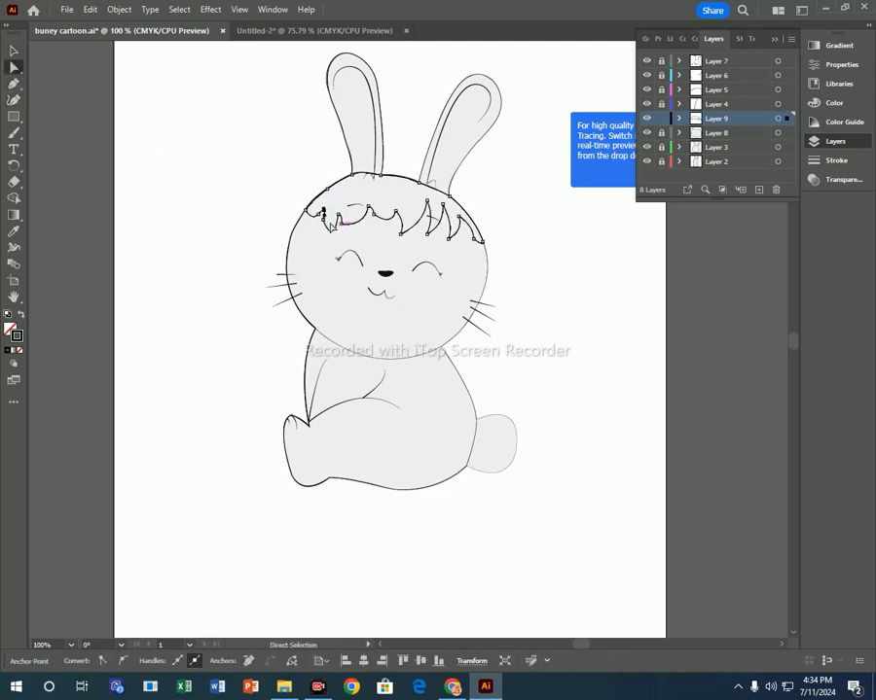
pyautogui.click(333, 227)
pyautogui.click(352, 214)
pyautogui.click(387, 202)
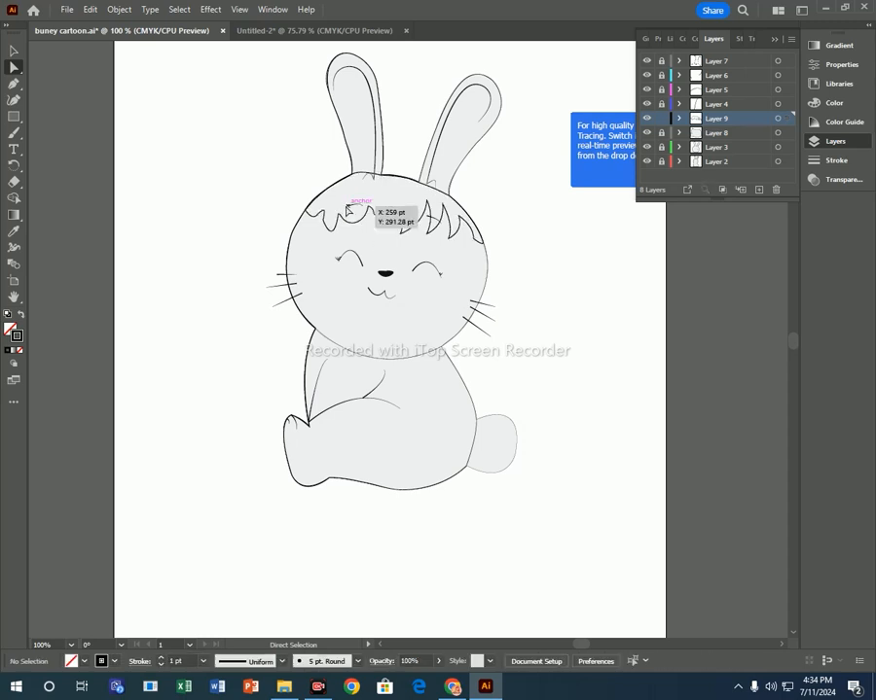
pyautogui.moveTo(326, 204); pyautogui.dragTo(450, 245)
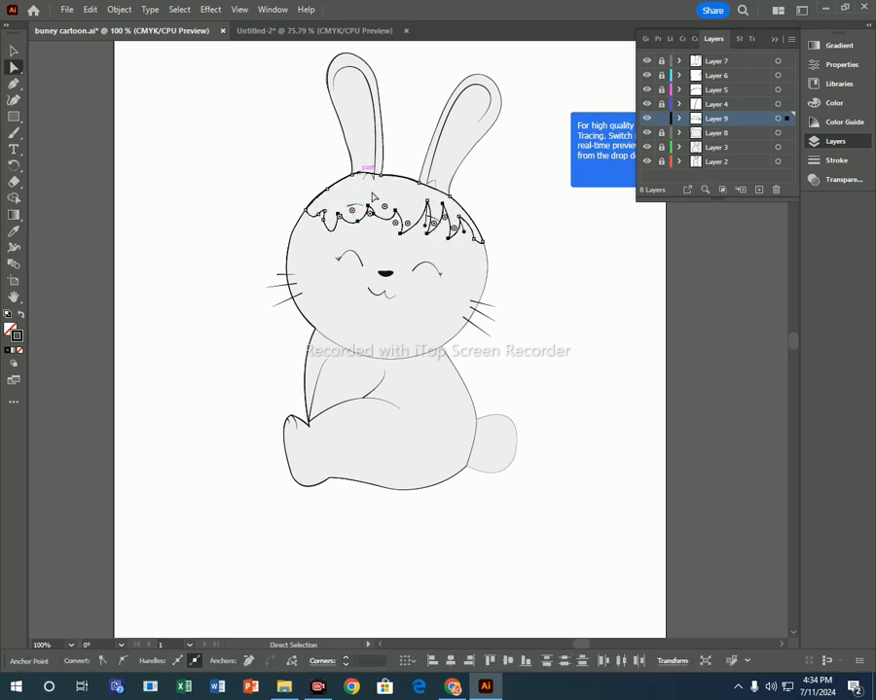
pyautogui.click(419, 208)
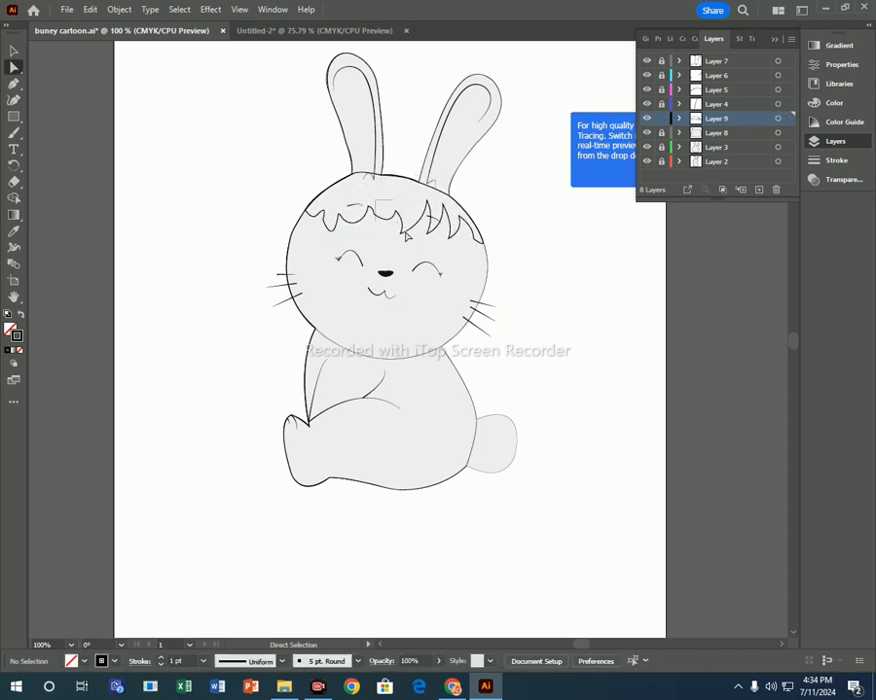
# Round the middle strands' corners by about 4 pt at the forehead's centre and about 3.4 pt above the right eye
pyautogui.click(381, 220)
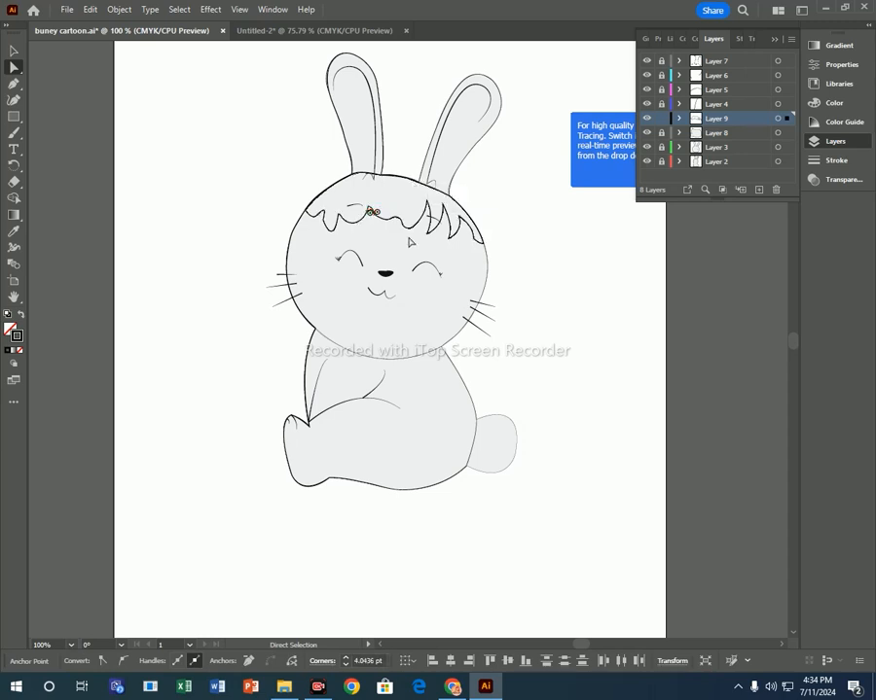
pyautogui.click(410, 242)
pyautogui.click(435, 222)
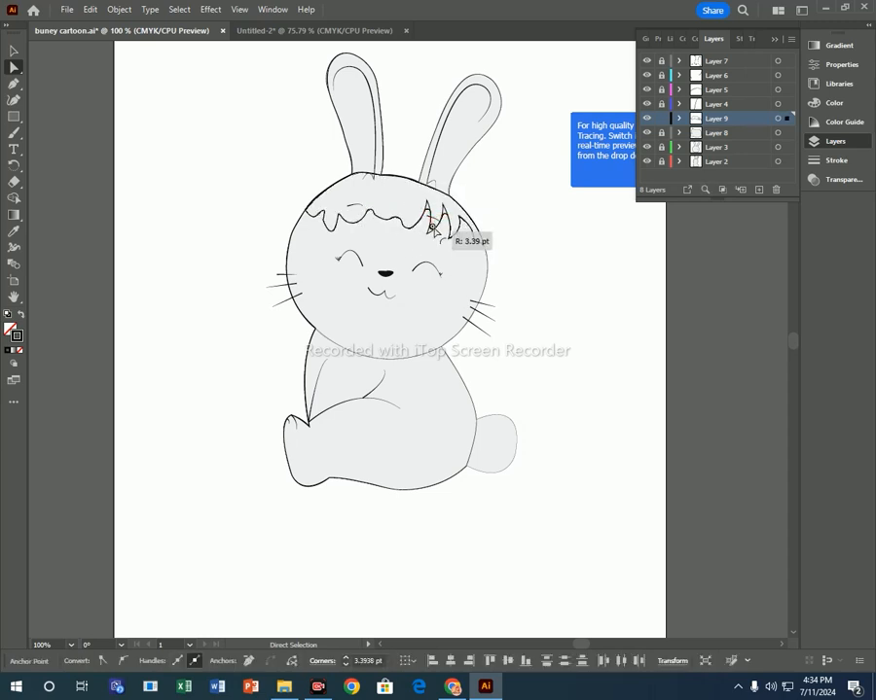
pyautogui.moveTo(432, 228); pyautogui.dragTo(434, 230)
pyautogui.click(455, 239)
pyautogui.click(455, 239)
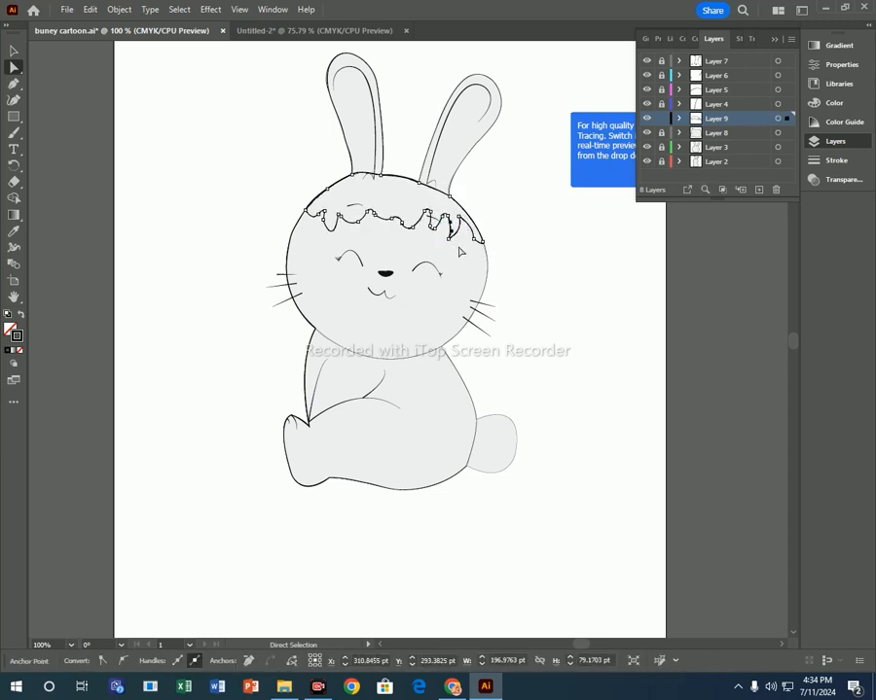
# Round the corners of the fringe's rightmost strands, using a radius of about 3.7 pt beside the last strand
pyautogui.click(443, 240)
pyautogui.click(449, 238)
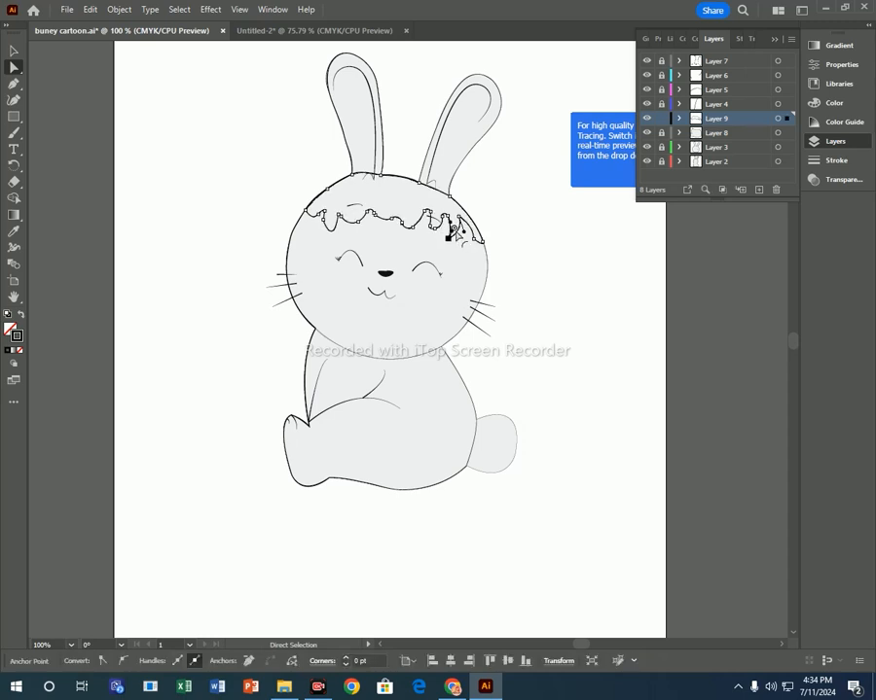
pyautogui.moveTo(453, 225); pyautogui.dragTo(453, 214)
pyautogui.moveTo(467, 230); pyautogui.dragTo(475, 234)
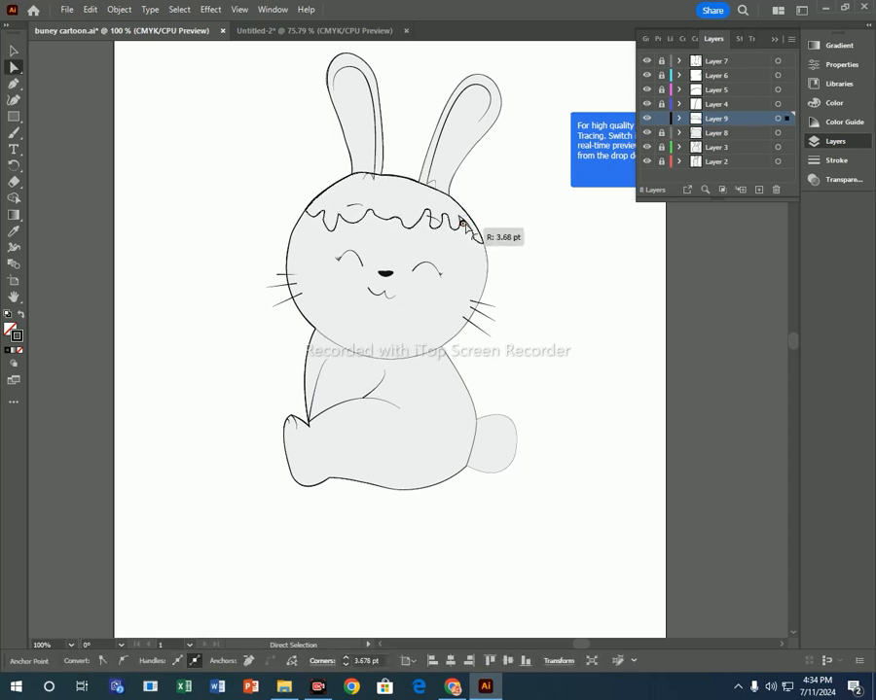
pyautogui.click(484, 236)
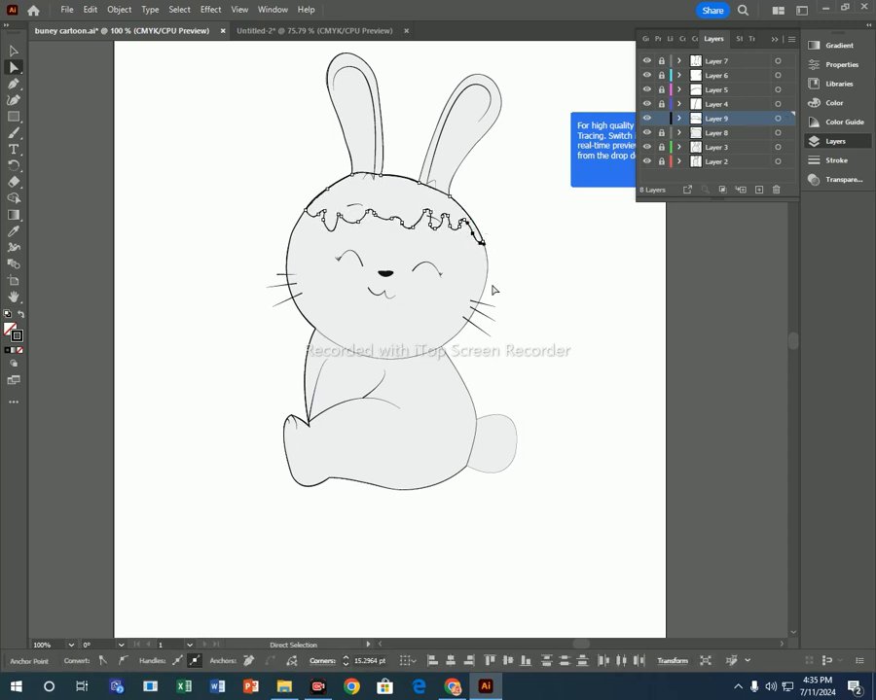
# Round the tip of the strand above the left eye and the fringe's corner at the head's left edge
pyautogui.click(277, 235)
pyautogui.click(324, 222)
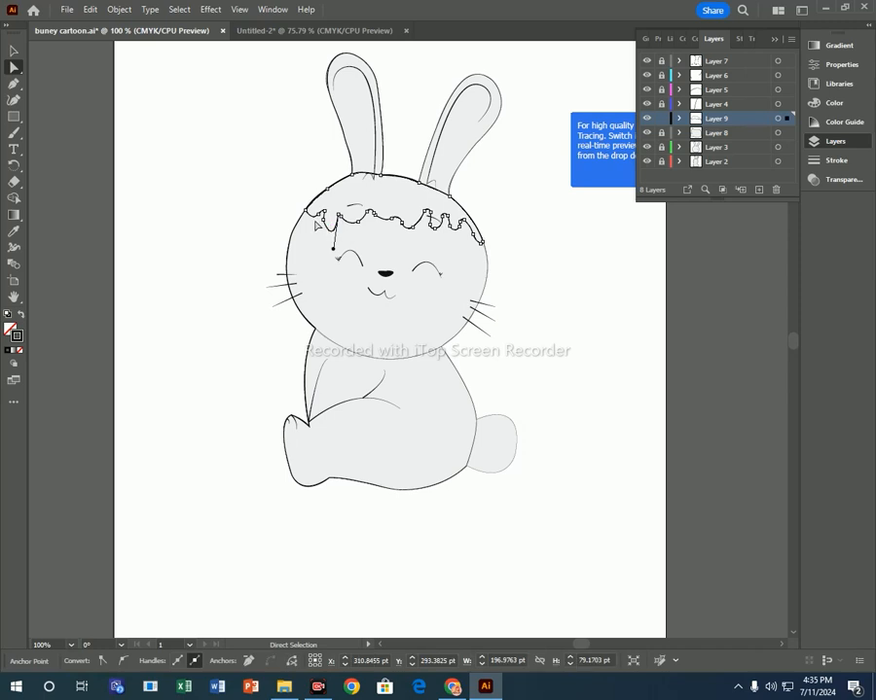
pyautogui.click(327, 227)
pyautogui.click(323, 220)
pyautogui.moveTo(338, 222); pyautogui.dragTo(381, 218)
pyautogui.click(313, 256)
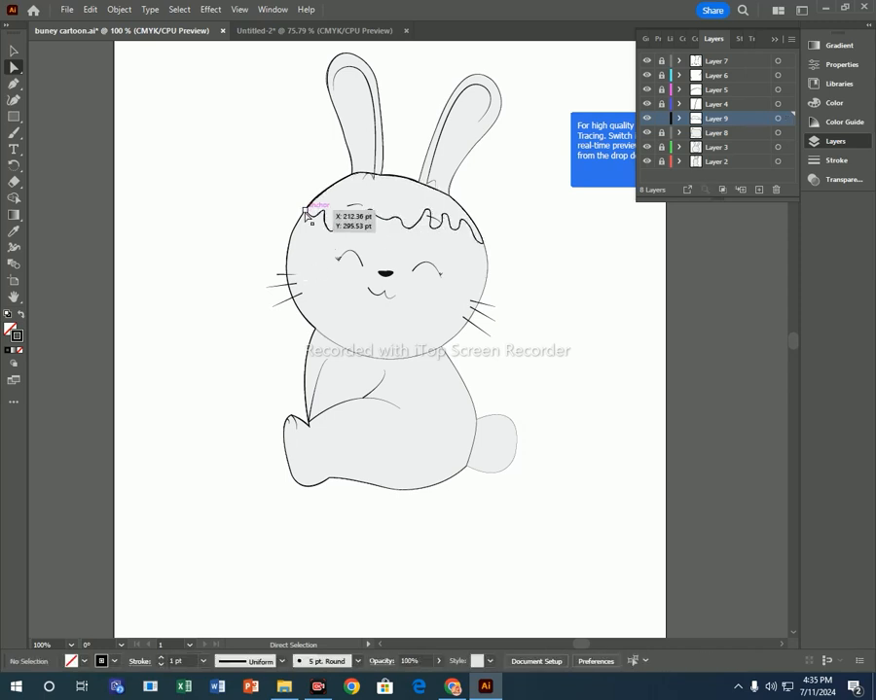
pyautogui.moveTo(305, 206); pyautogui.dragTo(364, 209)
pyautogui.click(297, 234)
pyautogui.click(320, 249)
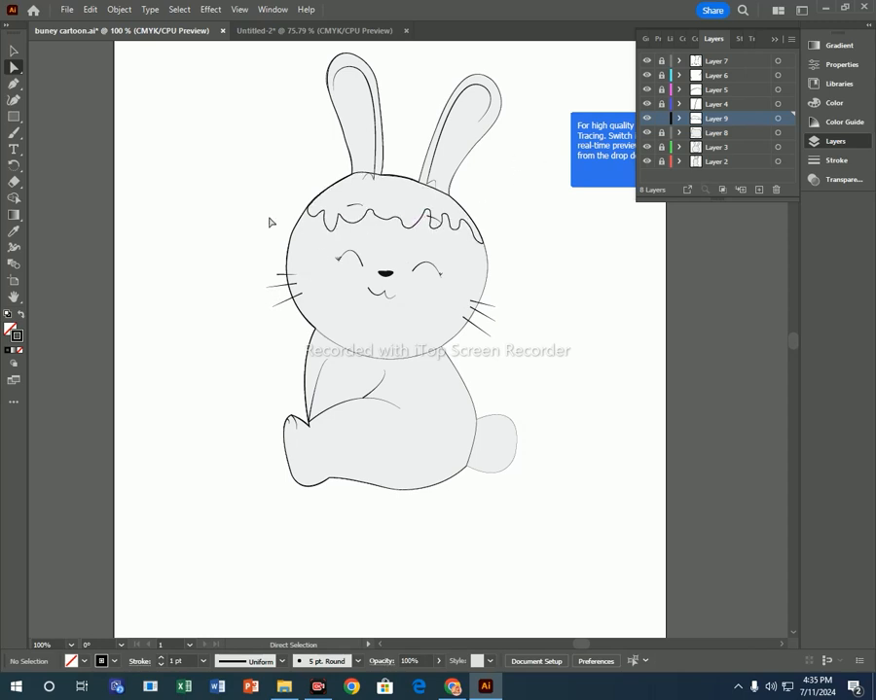
# Fill the hair shape with a warm yellow of C 3.78, M 12, Y 80.34, K 0
pyautogui.click(362, 173)
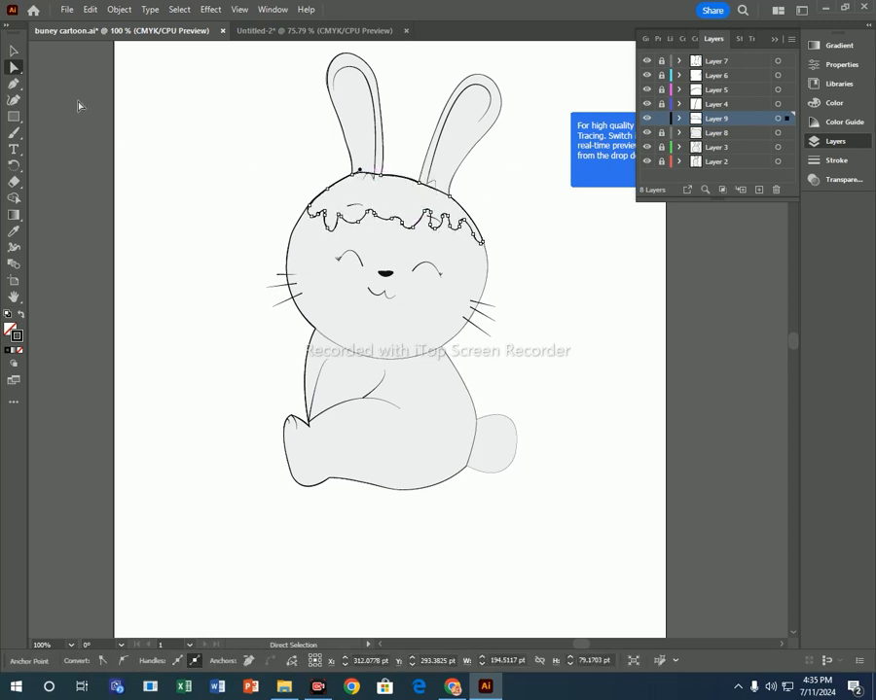
pyautogui.doubleClick(17, 335)
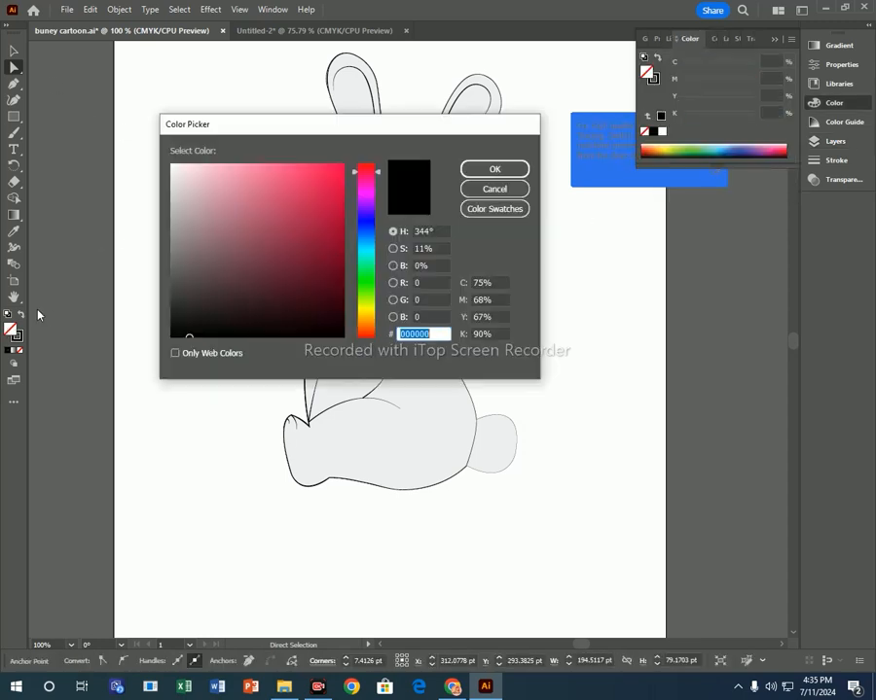
pyautogui.moveTo(368, 324); pyautogui.dragTo(367, 312)
pyautogui.moveTo(304, 185); pyautogui.dragTo(283, 171)
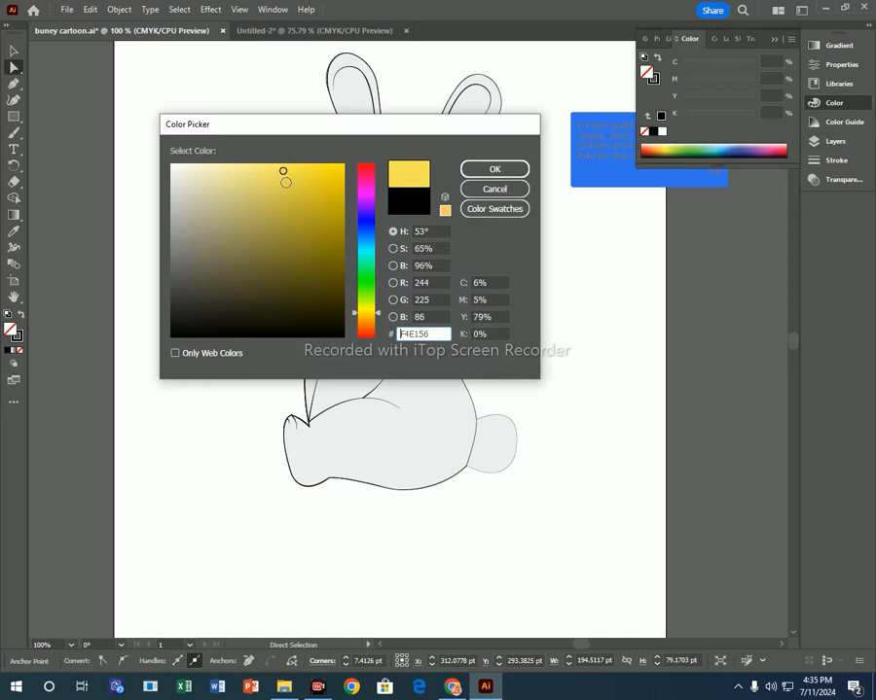
pyautogui.moveTo(363, 315); pyautogui.dragTo(363, 318)
pyautogui.moveTo(284, 170)
pyautogui.mouseDown()
pyautogui.moveTo(289, 161)
pyautogui.moveTo(286, 168)
pyautogui.mouseUp()
pyautogui.click(494, 169)
pyautogui.click(100, 283)
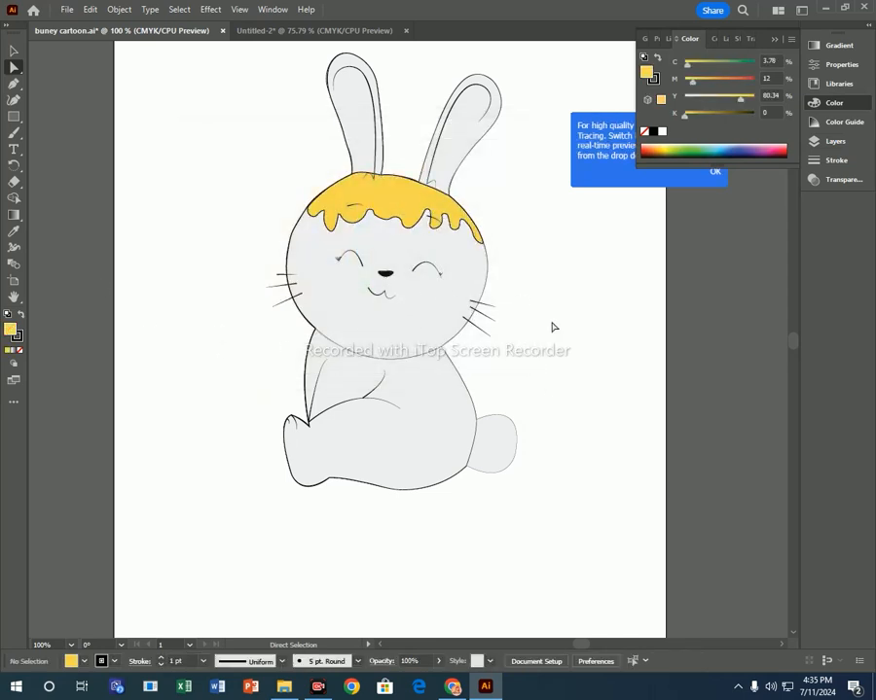
# Deepen the hair's yellow fill to M 10, Y 99 and K 3
pyautogui.click(429, 221)
pyautogui.moveTo(685, 114)
pyautogui.mouseDown()
pyautogui.moveTo(711, 114)
pyautogui.moveTo(690, 117)
pyautogui.mouseUp()
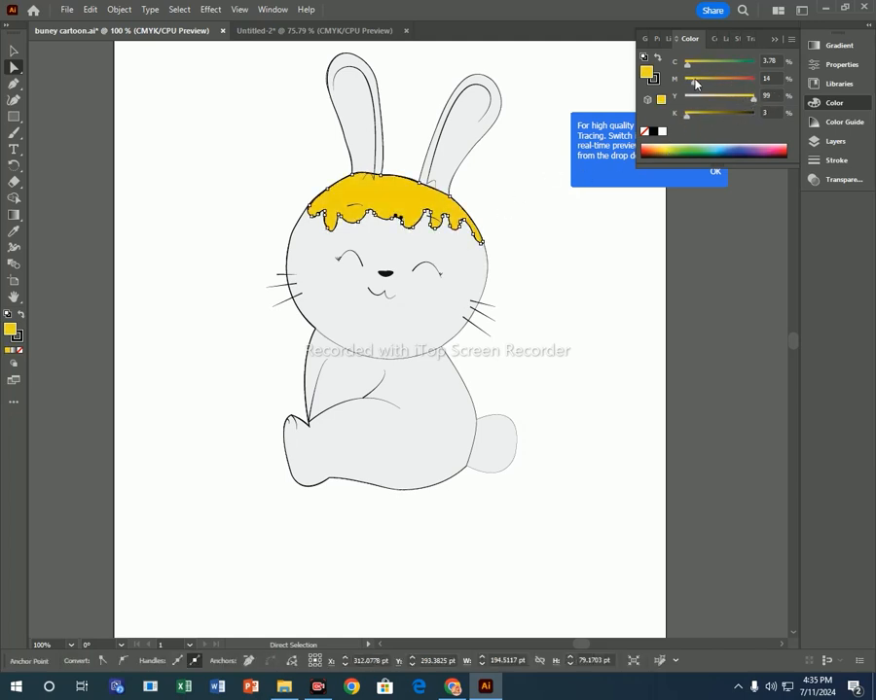
pyautogui.click(533, 216)
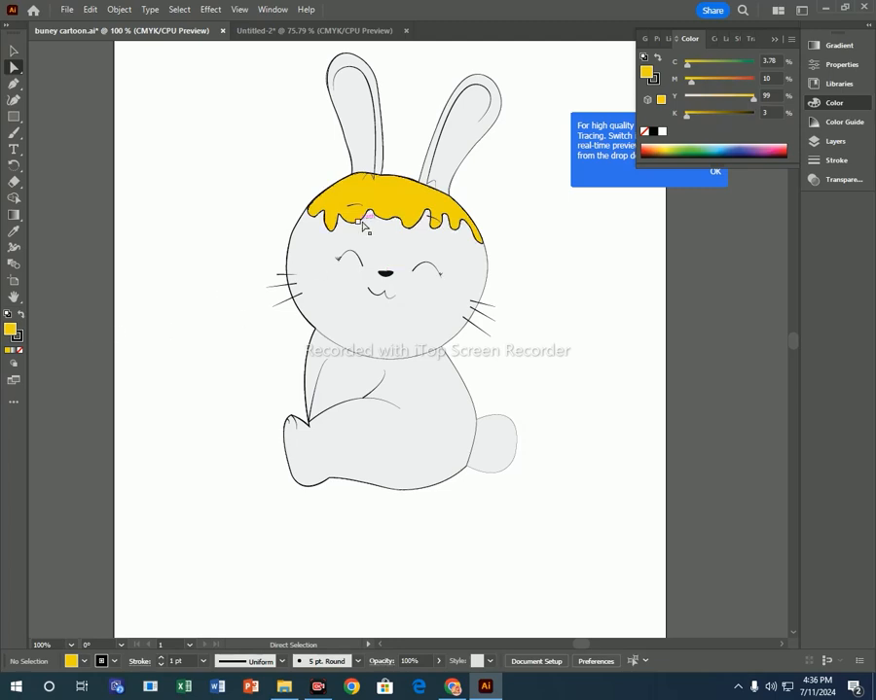
# Apply the Inflate 3D effect to the yellow hair shape, then deselect it
pyautogui.click(352, 221)
pyautogui.click(272, 8)
pyautogui.click(341, 169)
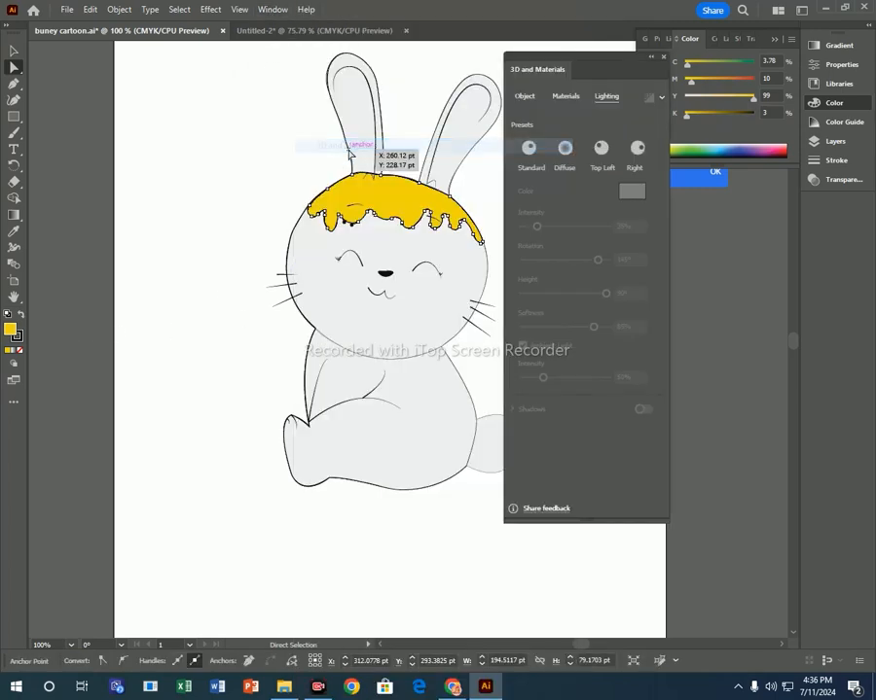
pyautogui.click(634, 146)
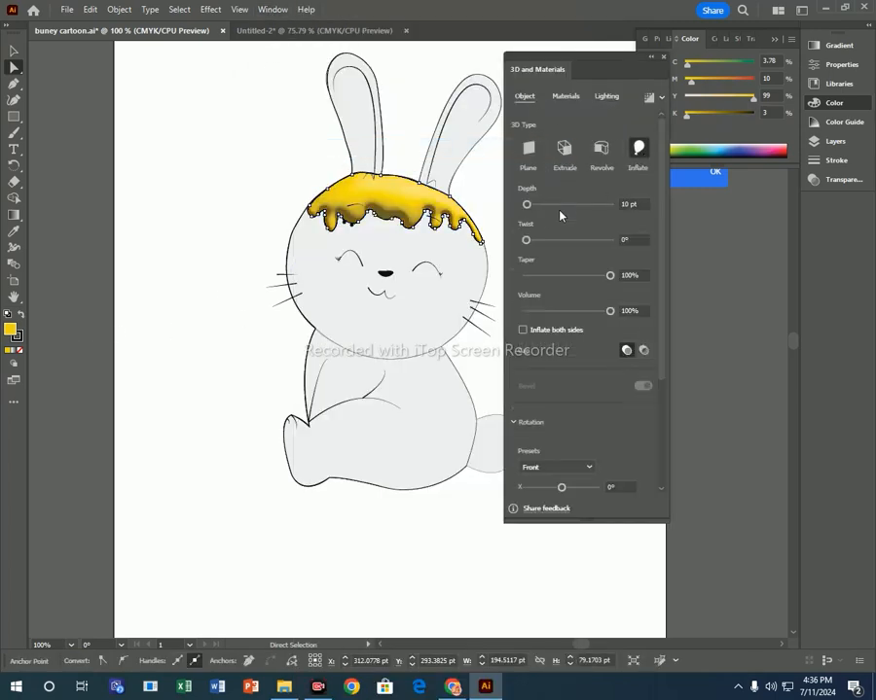
pyautogui.click(227, 271)
# Try the Diffuse lighting preset on the inflated hair and close the 3D settings
pyautogui.click(604, 96)
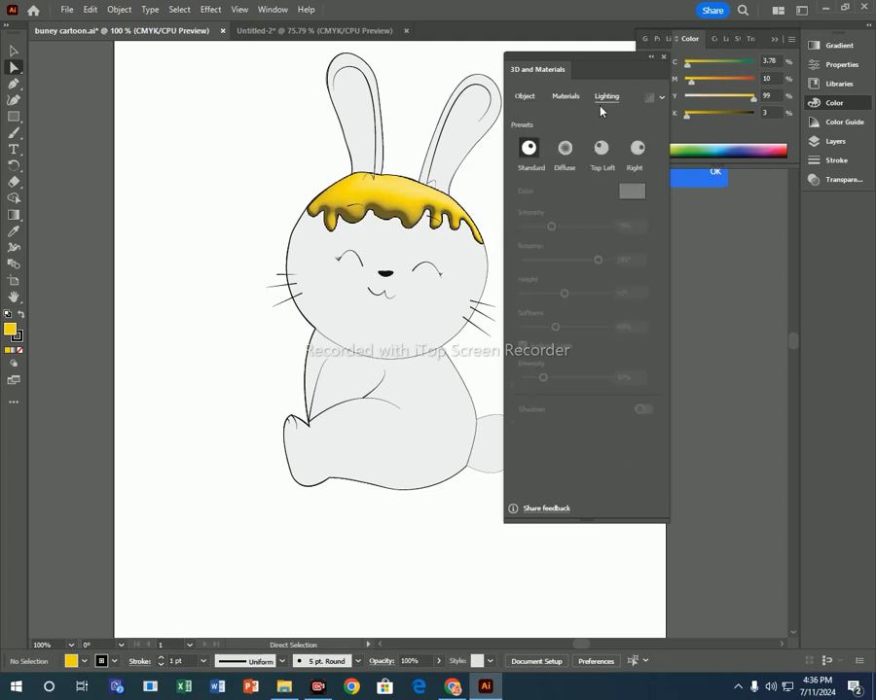
pyautogui.click(430, 213)
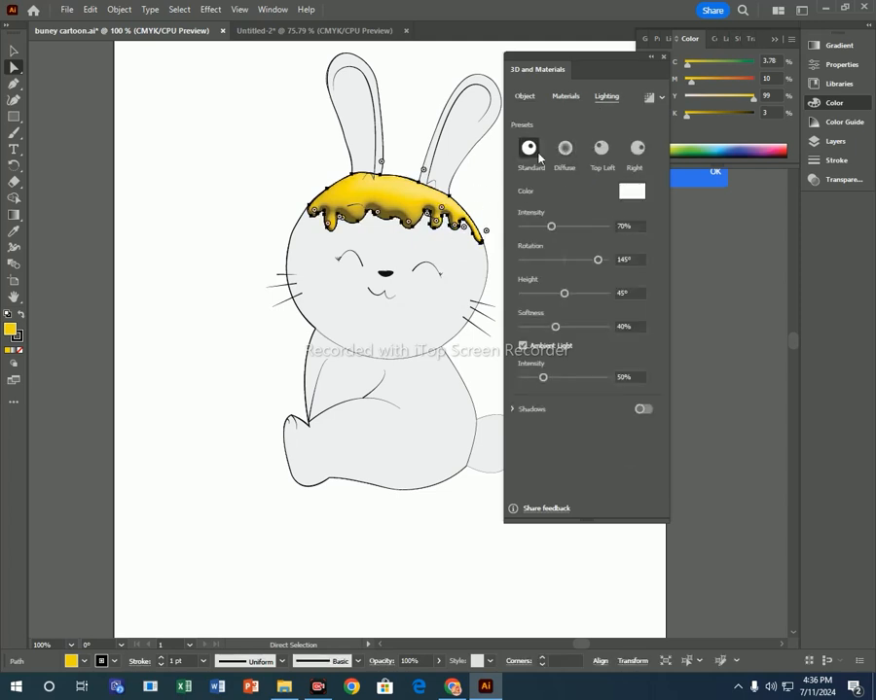
pyautogui.click(565, 149)
pyautogui.click(479, 191)
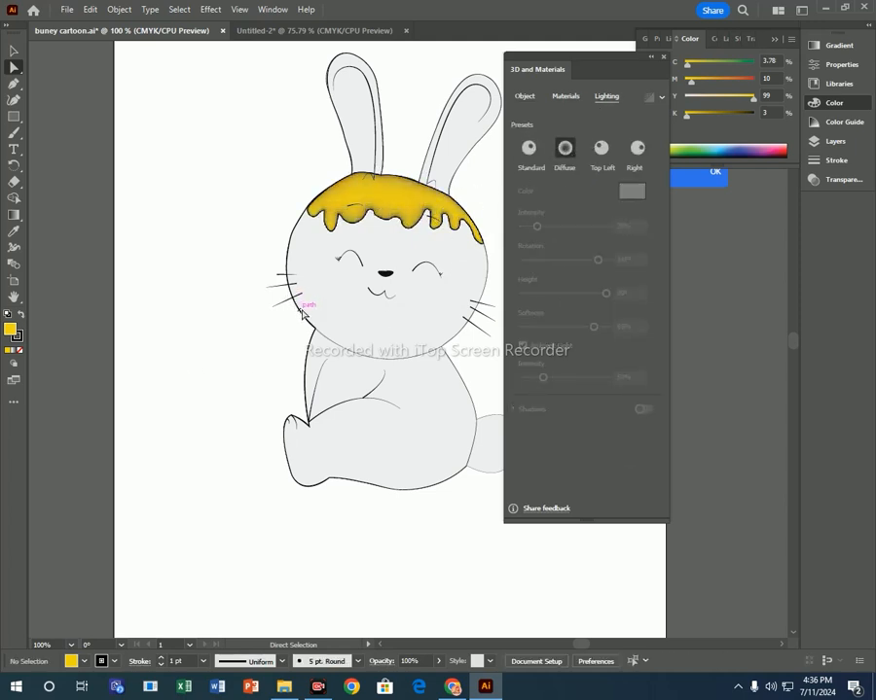
pyautogui.click(666, 58)
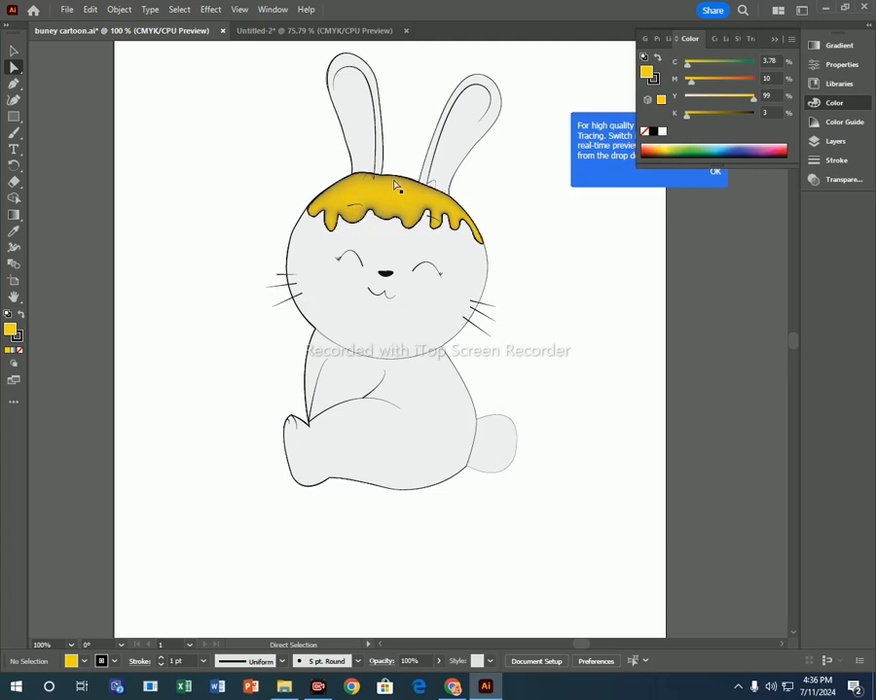
# Save the drawing, undo the Diffuse lighting, and save the file as hunny buney cartoon.ai
pyautogui.hotkey('ctrl', 's')
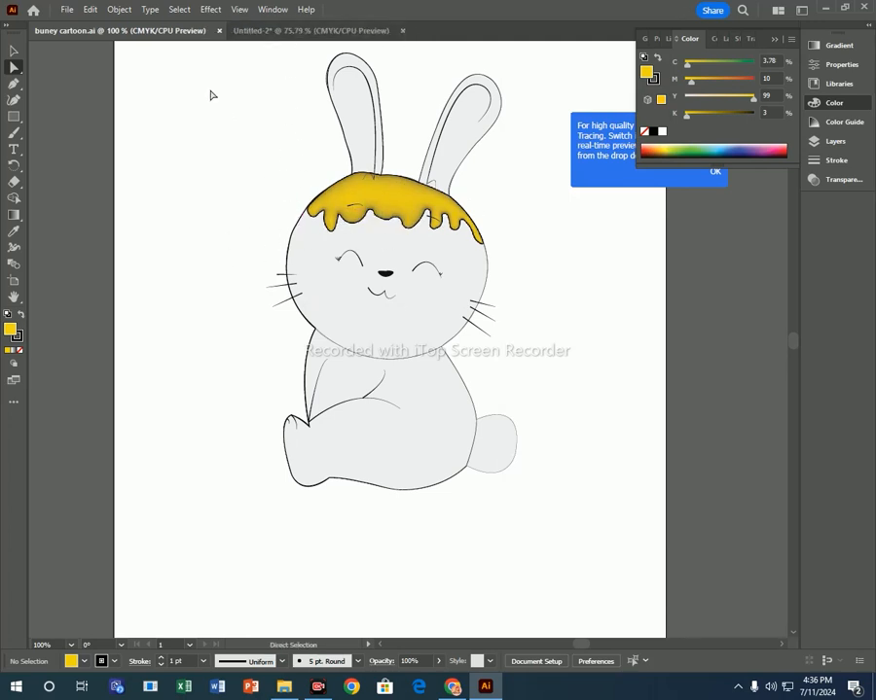
pyautogui.hotkey('ctrl', 'z')
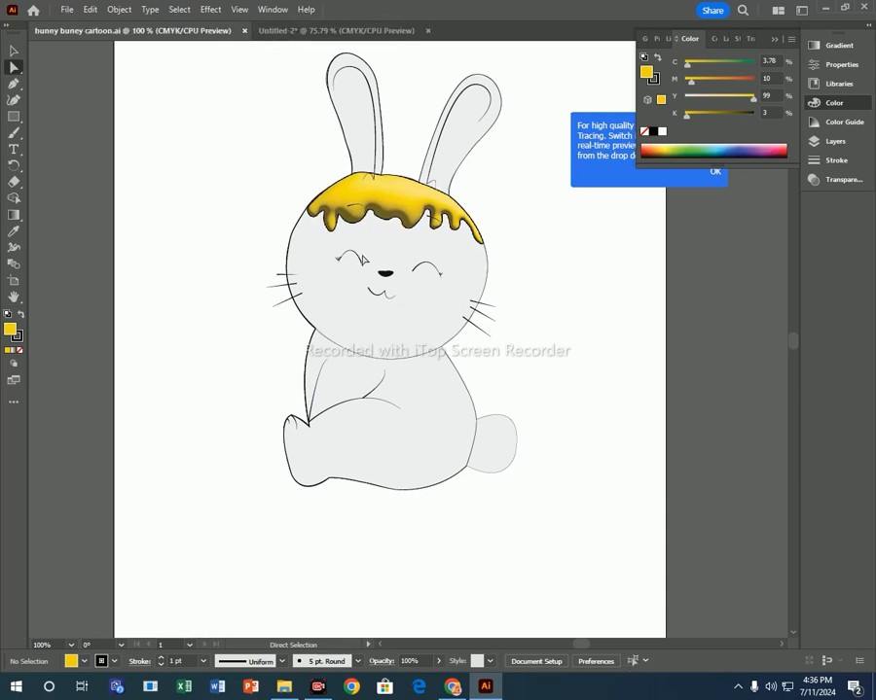
# Unlock Layers 4 to 7 and apply the Inflate 3D effect to the right ear's inner line on Layer 7
pyautogui.click(834, 141)
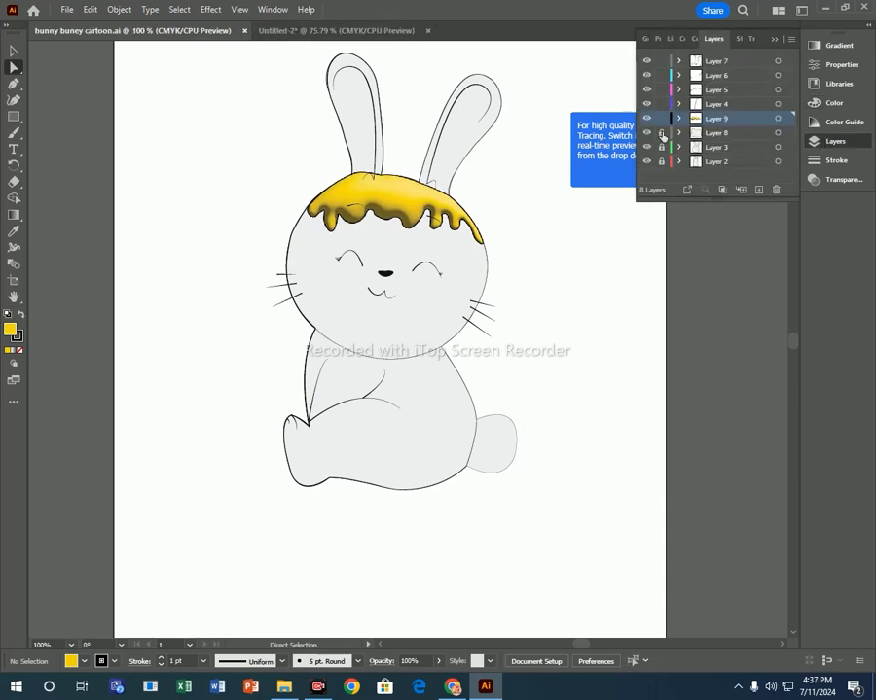
pyautogui.moveTo(662, 136); pyautogui.dragTo(663, 381)
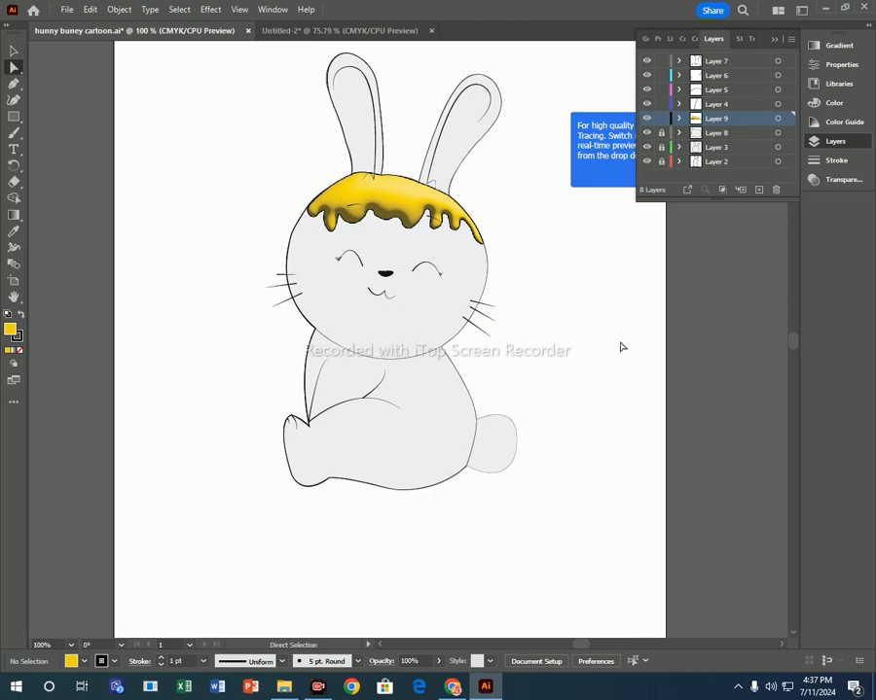
pyautogui.scroll(3, 302, 218)
pyautogui.click(437, 223)
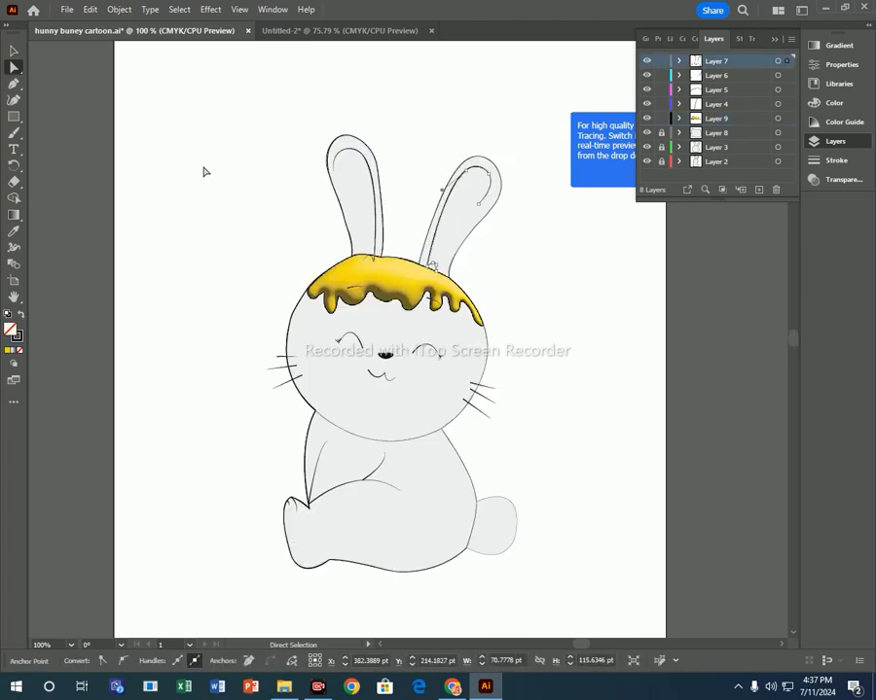
pyautogui.click(262, 12)
pyautogui.click(350, 143)
pyautogui.click(638, 148)
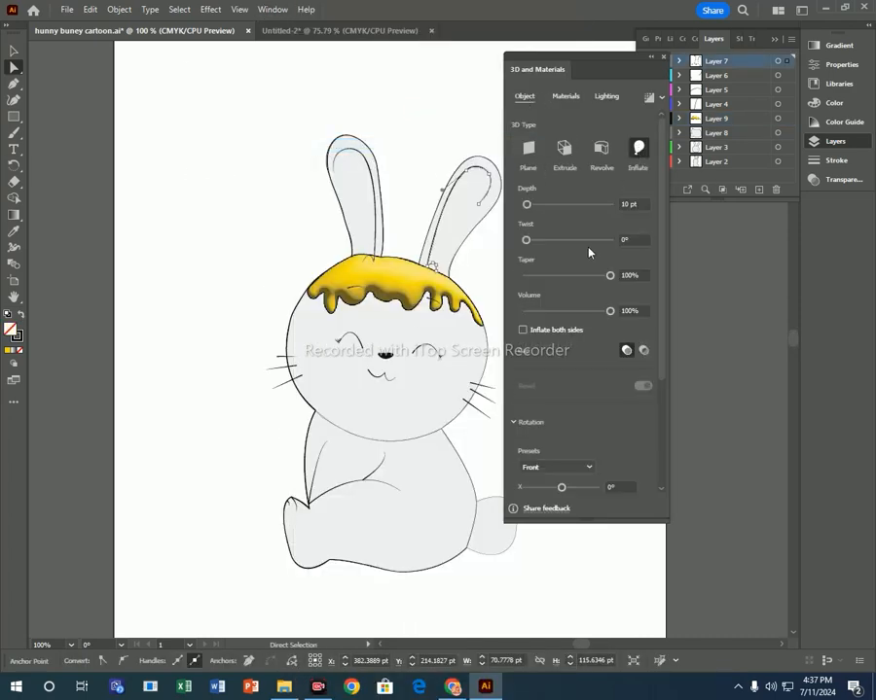
pyautogui.click(606, 95)
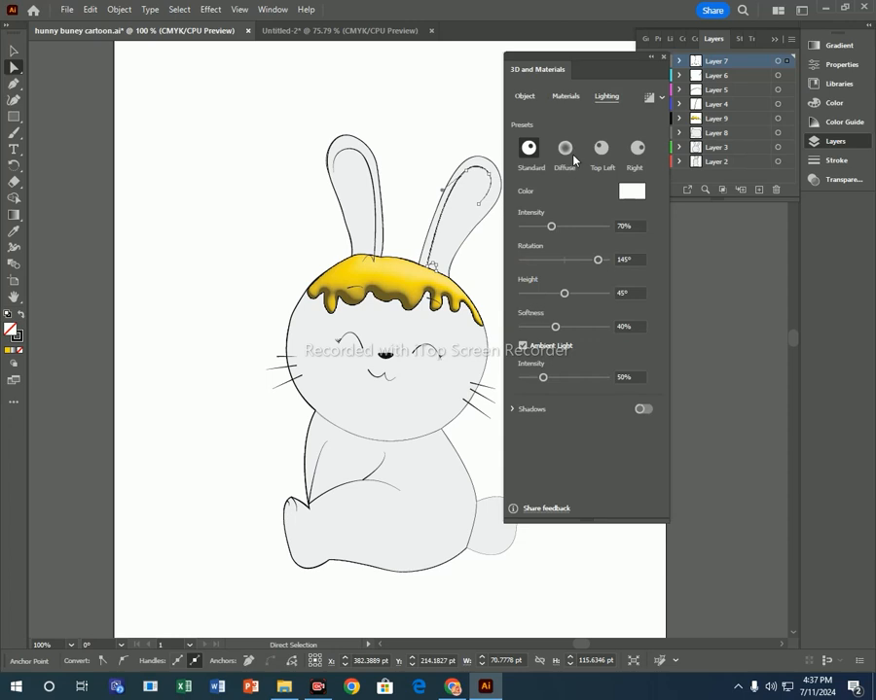
pyautogui.click(463, 254)
pyautogui.click(664, 56)
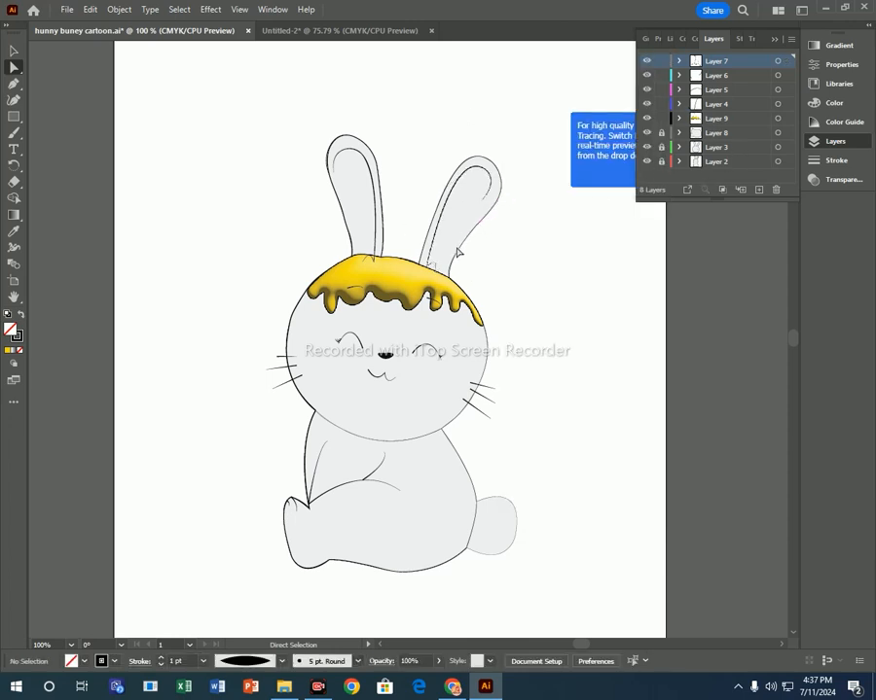
# Unlock Layers 8, 3 and 2 to make the bunny's head, body and tail shapes editable
pyautogui.moveTo(411, 210); pyautogui.dragTo(494, 240)
pyautogui.click(485, 224)
pyautogui.moveTo(662, 133); pyautogui.dragTo(663, 161)
# Apply the Inflate 3D effect with the Diffuse lighting preset to the head-and-ears shape on Layer 3, then deselect it
pyautogui.click(481, 220)
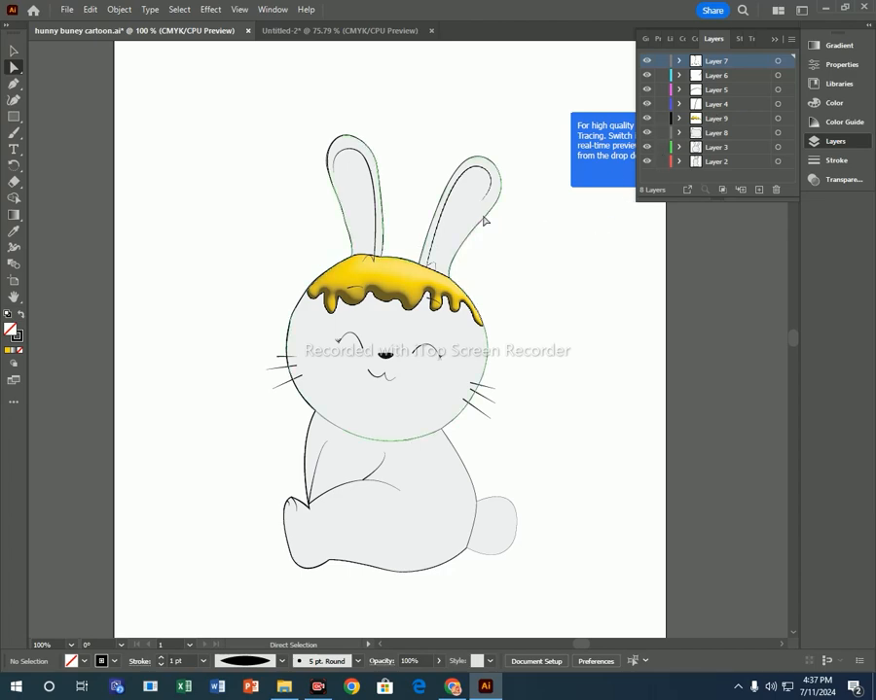
pyautogui.click(272, 9)
pyautogui.click(397, 146)
pyautogui.click(524, 96)
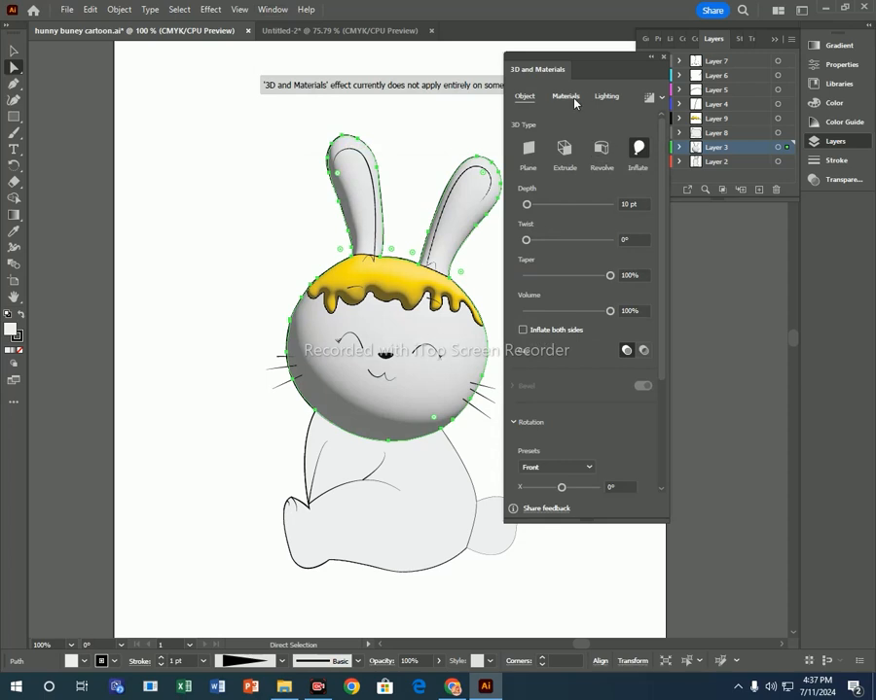
pyautogui.click(606, 96)
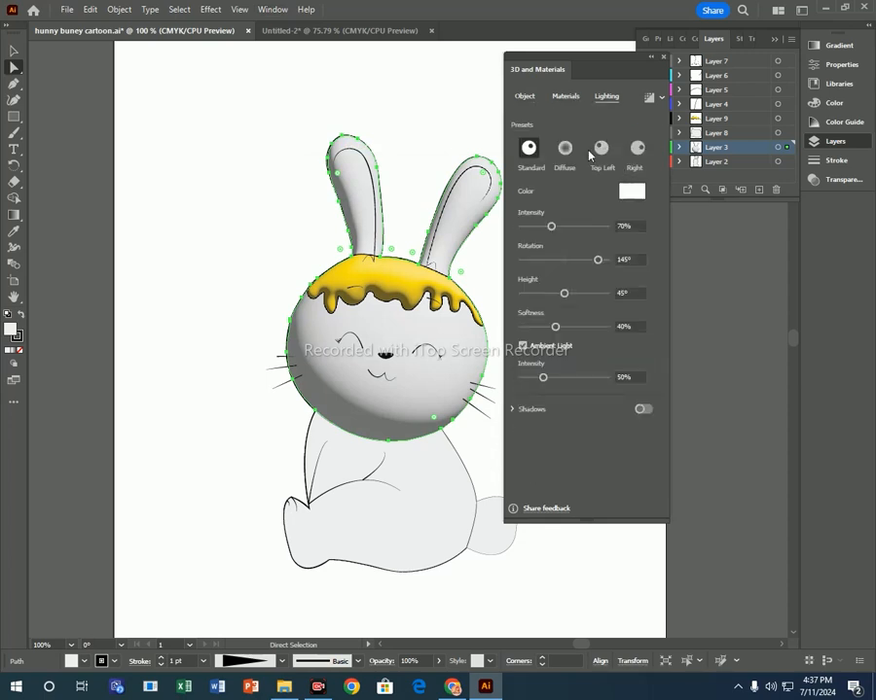
pyautogui.click(241, 373)
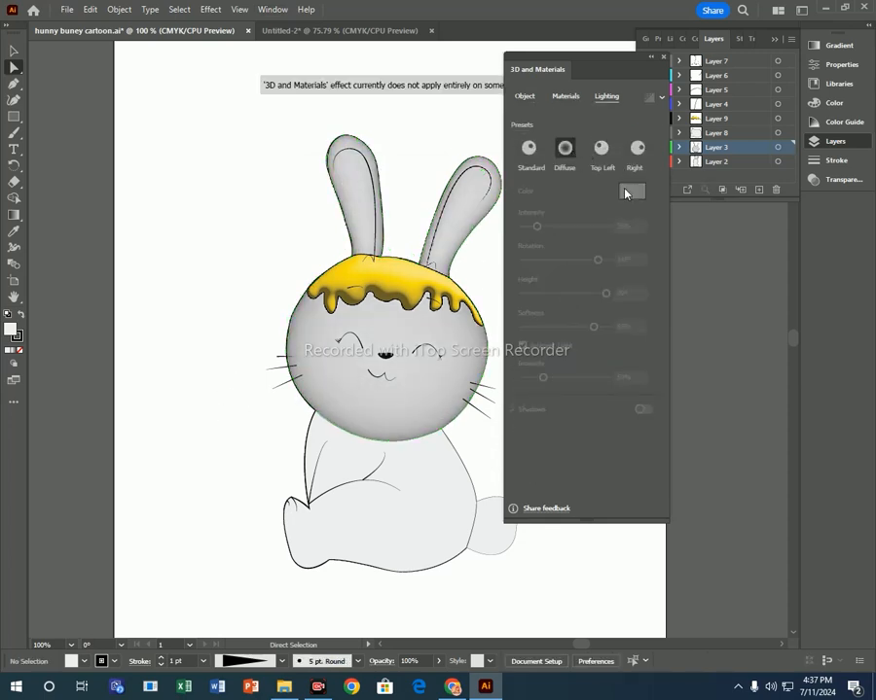
# Apply the Inflate 3D effect with Diffuse lighting to the bunny's body on Layer 8, then deselect it
pyautogui.click(308, 450)
pyautogui.click(526, 95)
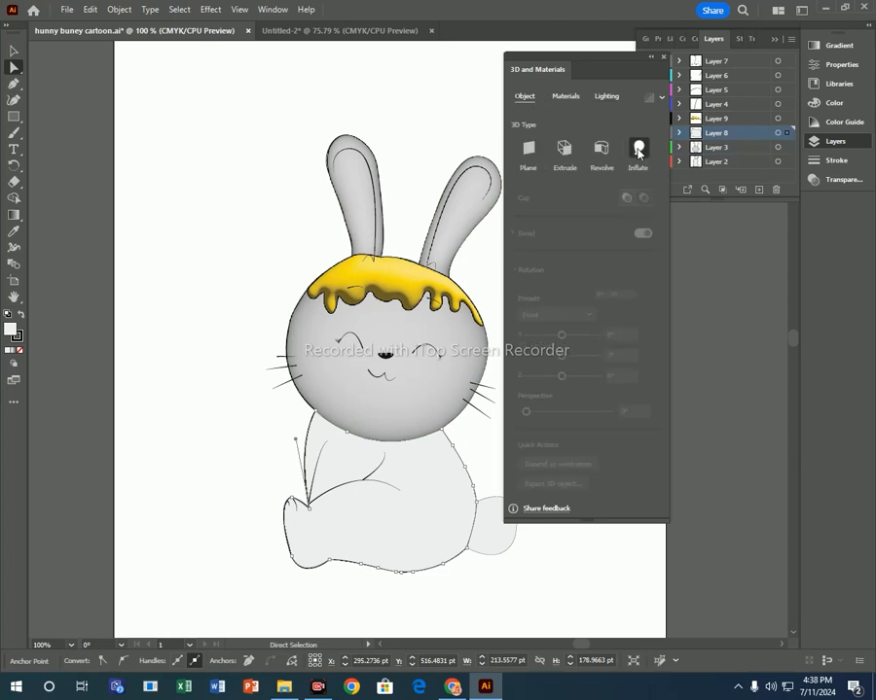
pyautogui.click(638, 149)
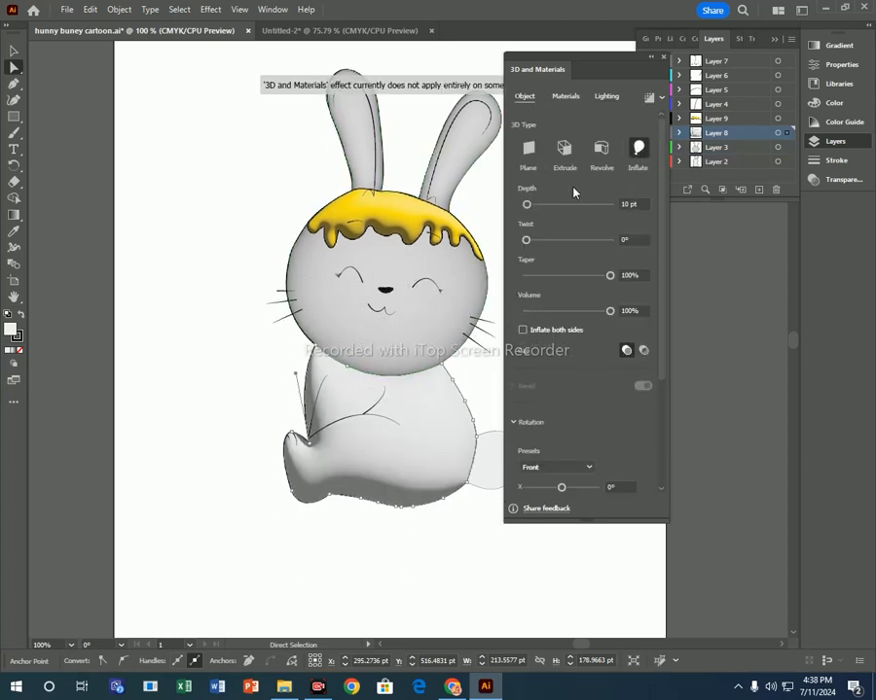
pyautogui.click(606, 95)
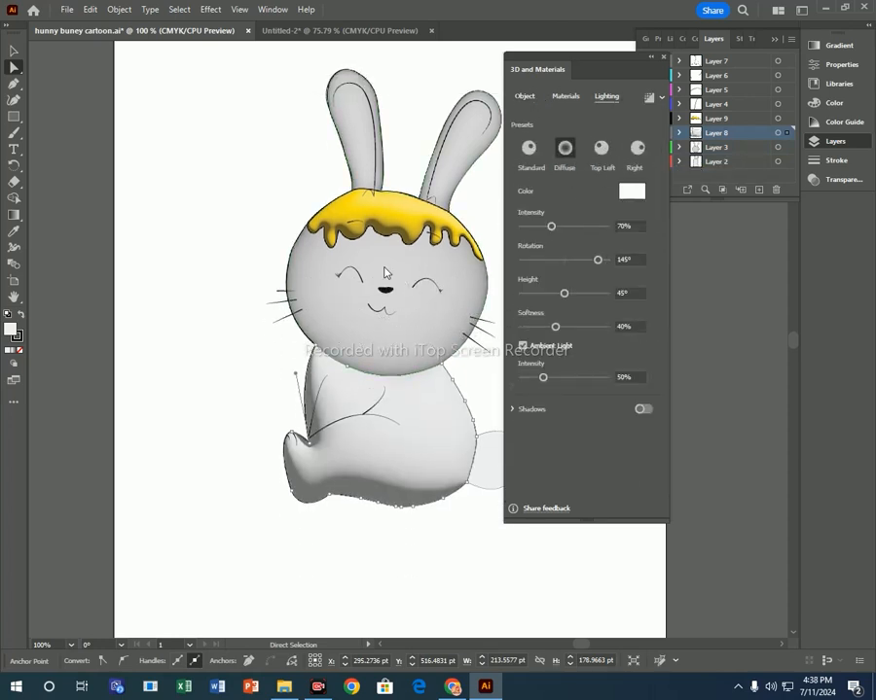
pyautogui.click(190, 360)
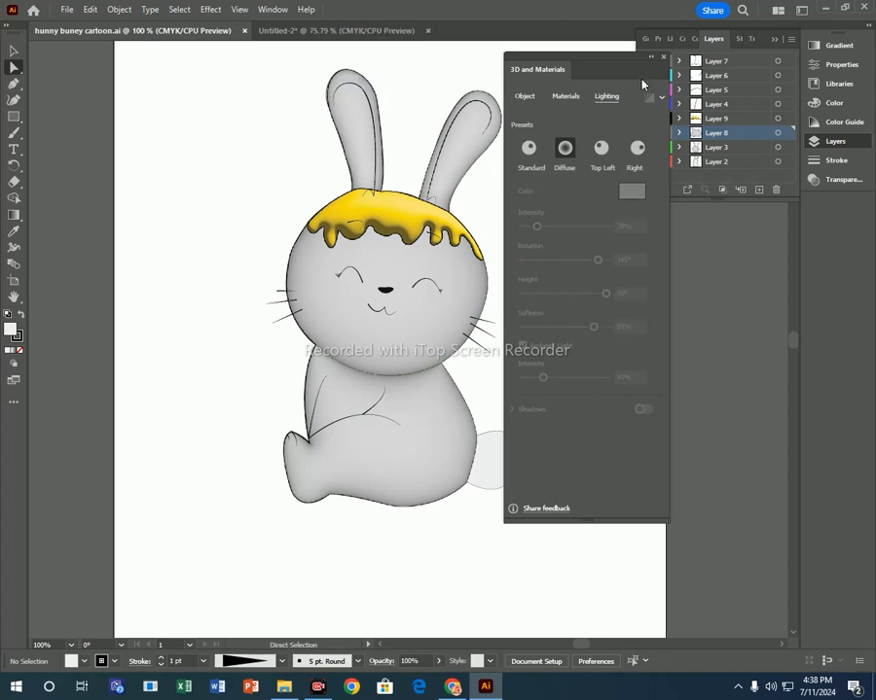
# Inflate the Layer 2 silhouette that forms the tail, give it Diffuse lighting, and close the 3D settings
pyautogui.click(487, 440)
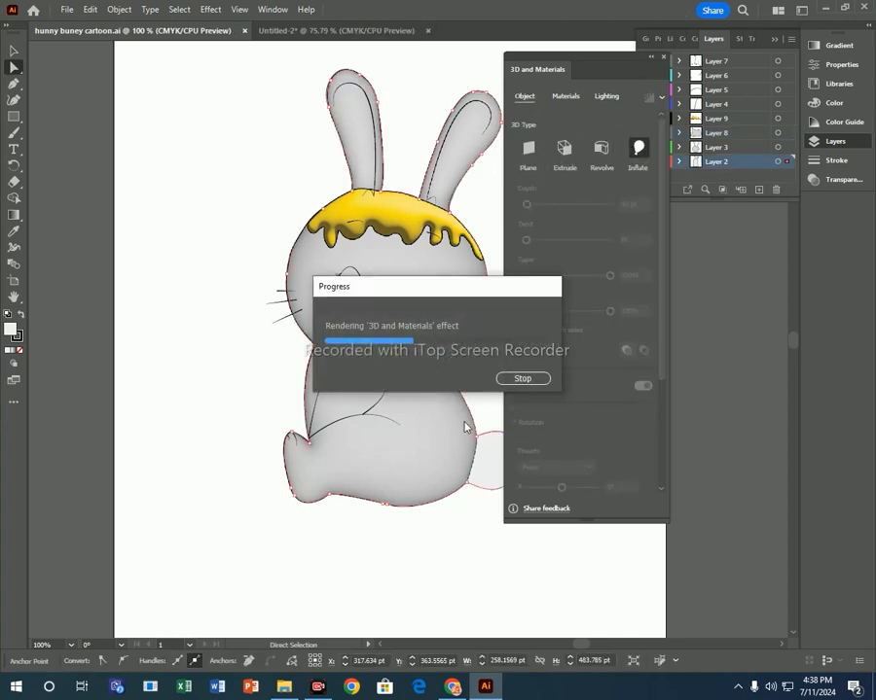
pyautogui.click(603, 97)
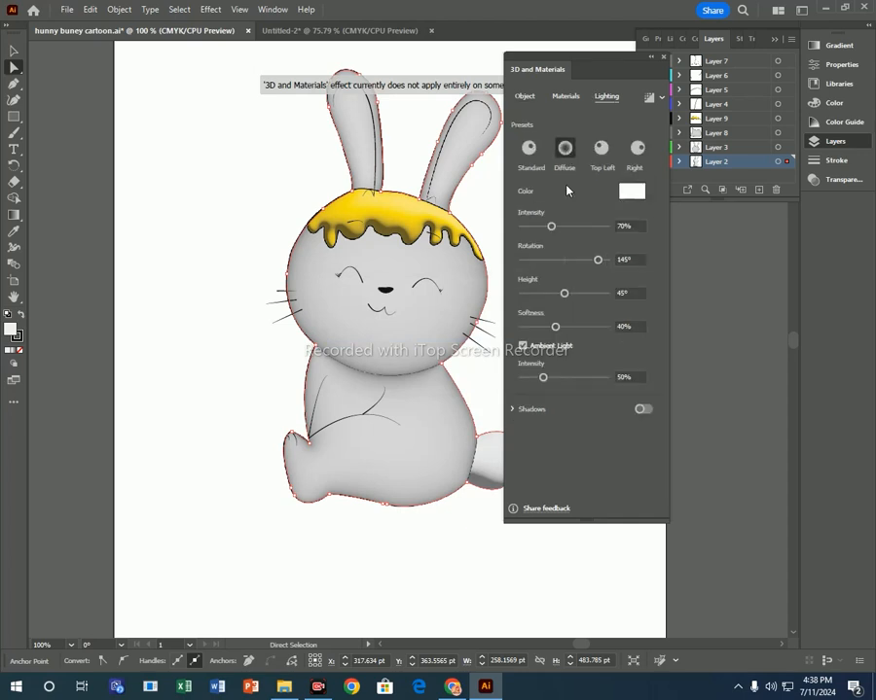
pyautogui.click(664, 58)
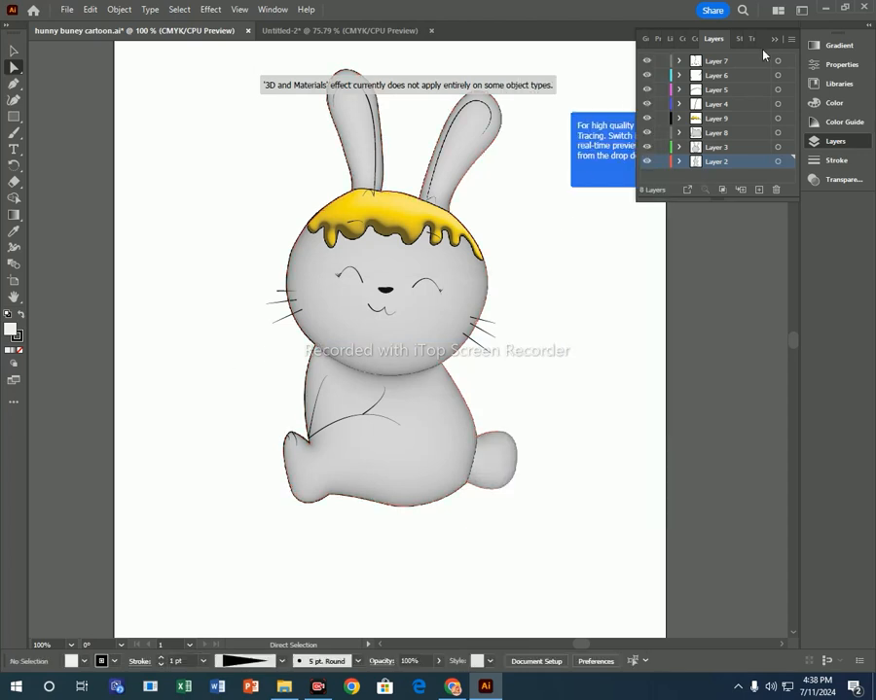
# Group all parts of the inflated bunny and save the drawing
pyautogui.click(591, 289)
pyautogui.moveTo(353, 167); pyautogui.dragTo(360, 175)
pyautogui.rightClick(452, 399)
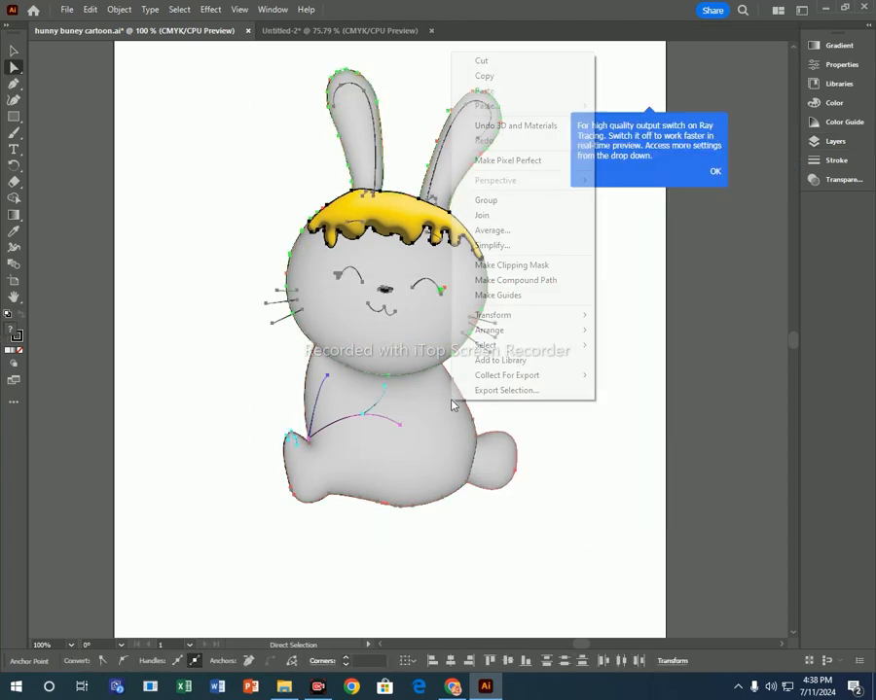
pyautogui.click(515, 198)
pyautogui.click(551, 409)
pyautogui.hotkey('ctrl', 's')
pyautogui.click(66, 10)
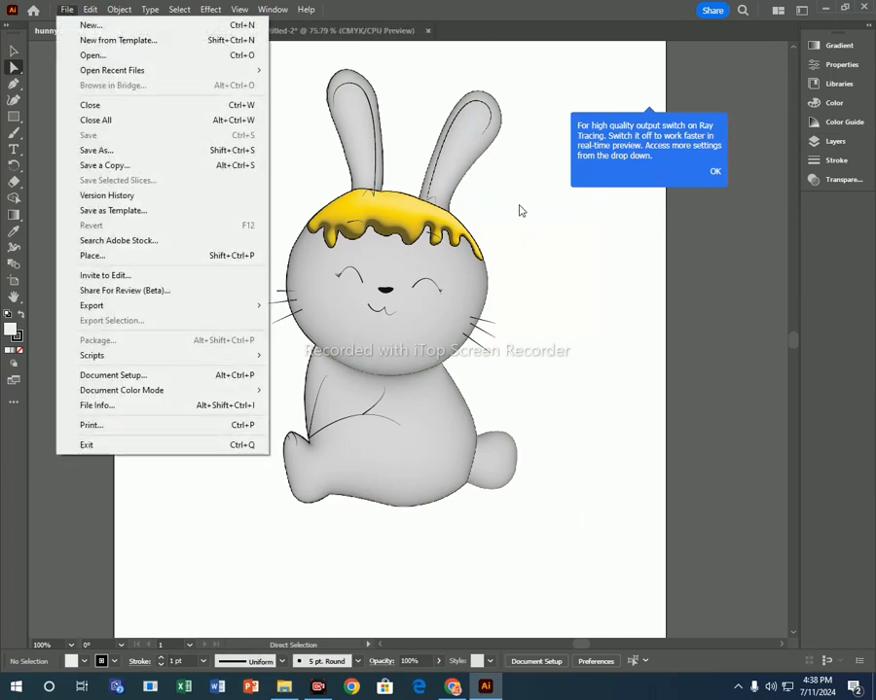
pyautogui.click(370, 150)
pyautogui.scroll(1, 280, 133)
# Switch to the Untitled-2 document and save it as an Illustrator file named cartoon bunny
pyautogui.hotkey('ctrl', 'Tab')
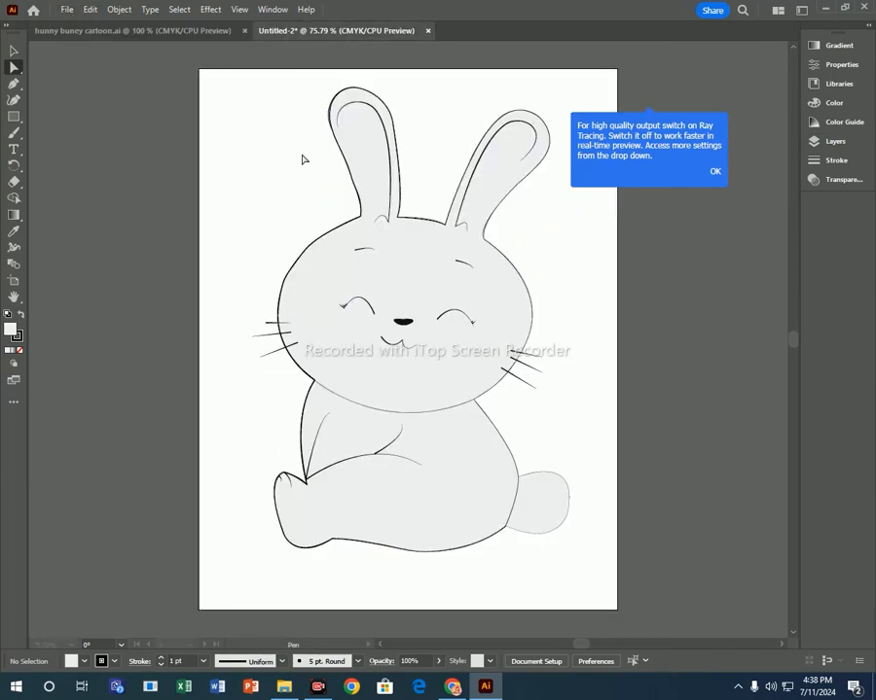
pyautogui.hotkey('ctrl', 's')
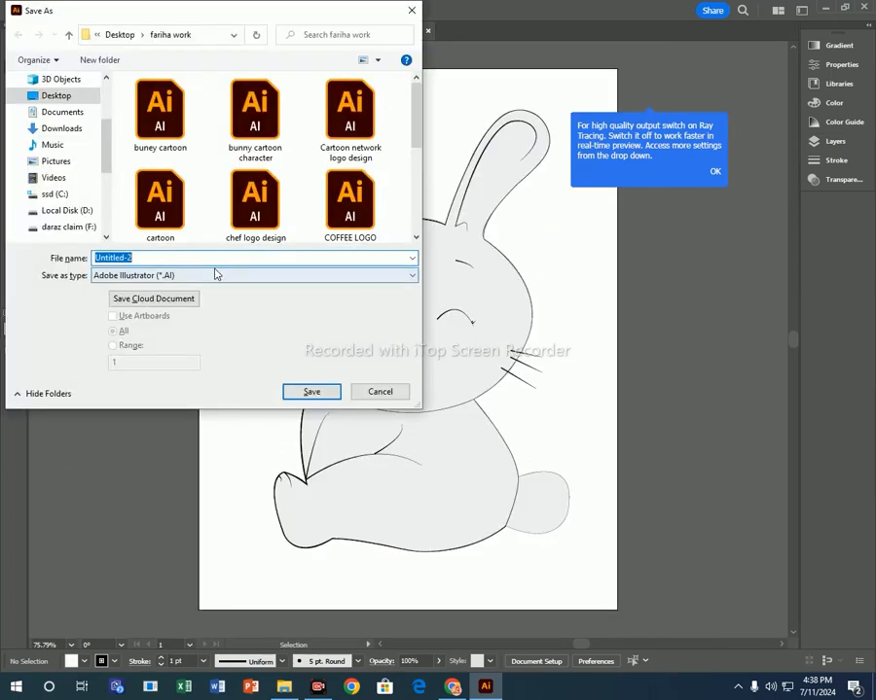
pyautogui.write('cartoon')
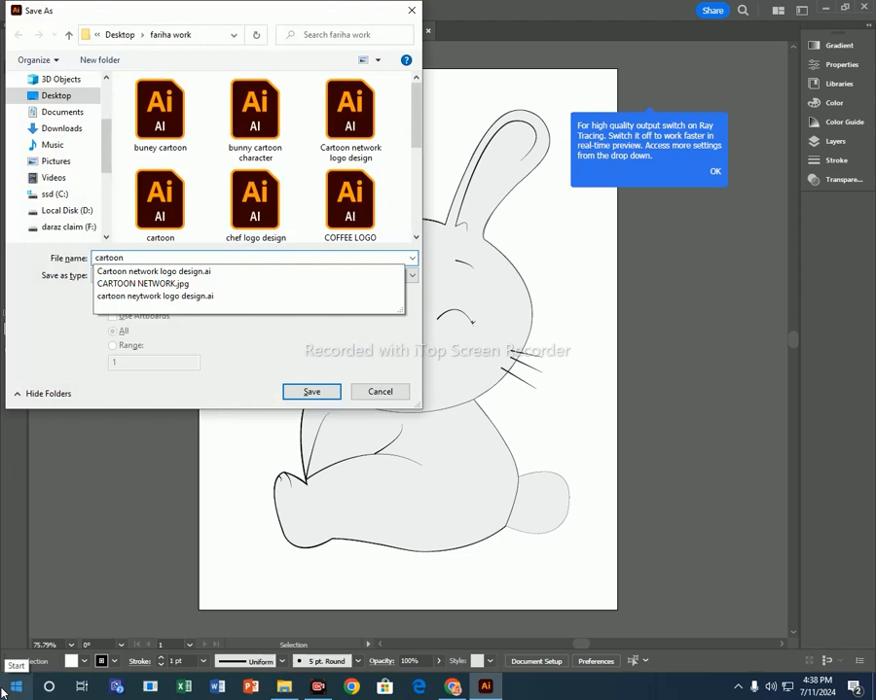
pyautogui.write(' bunny')
pyautogui.press('Return')
pyautogui.click(424, 445)
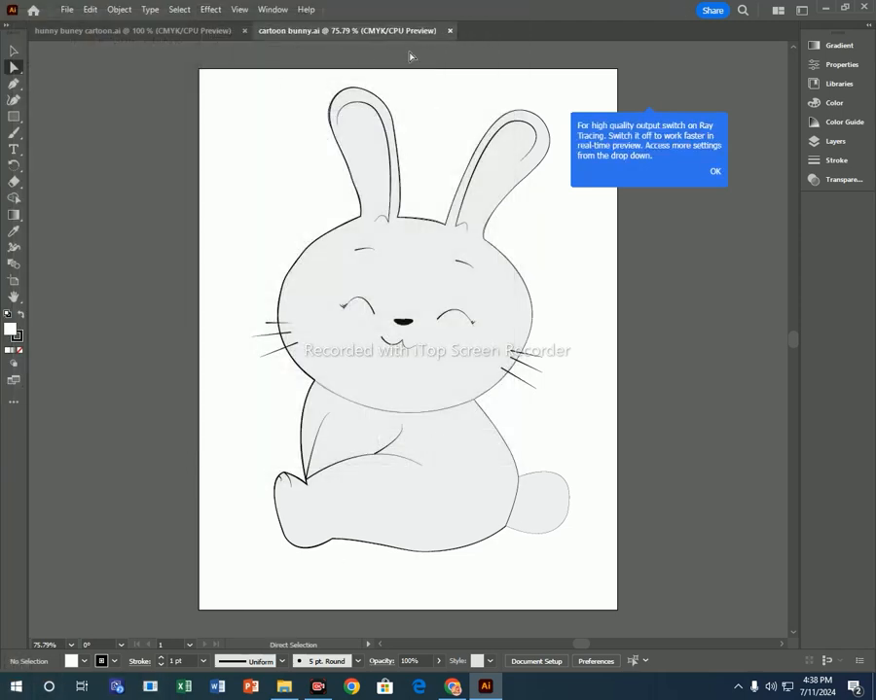
# Unlock Layer 1 in the cartoon bunny document and cut away all of its old bunny artwork, leaving the artboard empty
pyautogui.click(829, 141)
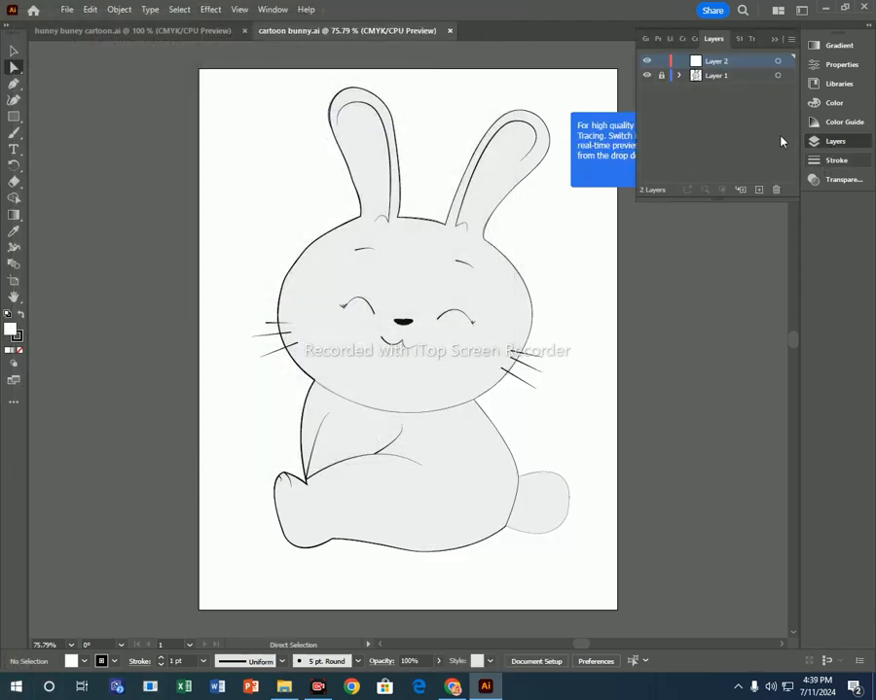
pyautogui.hotkey('ctrl', 'a')
pyautogui.rightClick(471, 394)
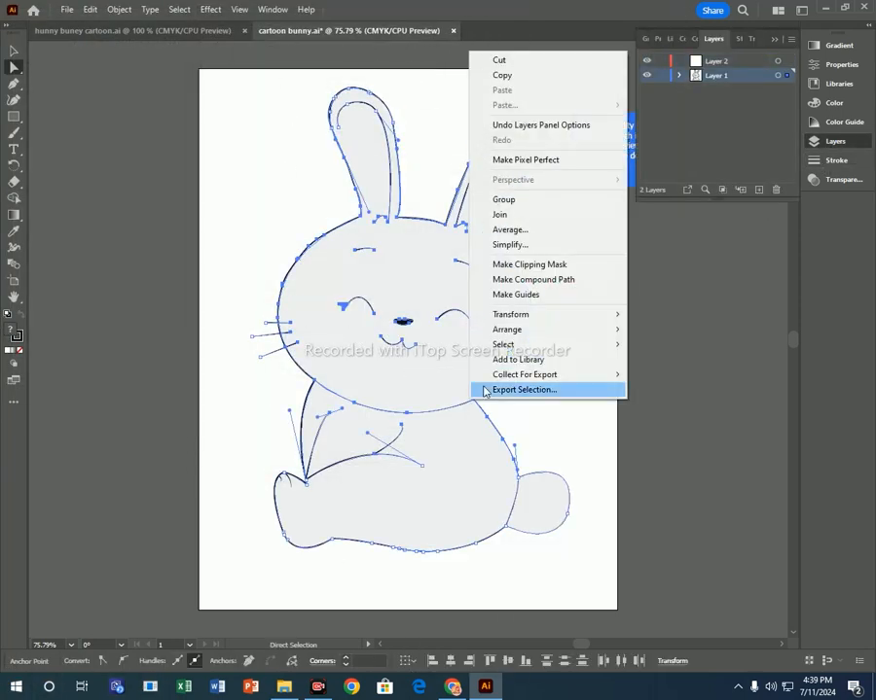
pyautogui.click(523, 62)
pyautogui.moveTo(328, 104); pyautogui.dragTo(520, 164)
pyautogui.rightClick(520, 162)
pyautogui.click(550, 173)
pyautogui.moveTo(312, 85); pyautogui.dragTo(532, 136)
pyautogui.rightClick(532, 134)
pyautogui.click(561, 140)
pyautogui.moveTo(280, 430); pyautogui.dragTo(363, 523)
pyautogui.rightClick(371, 175)
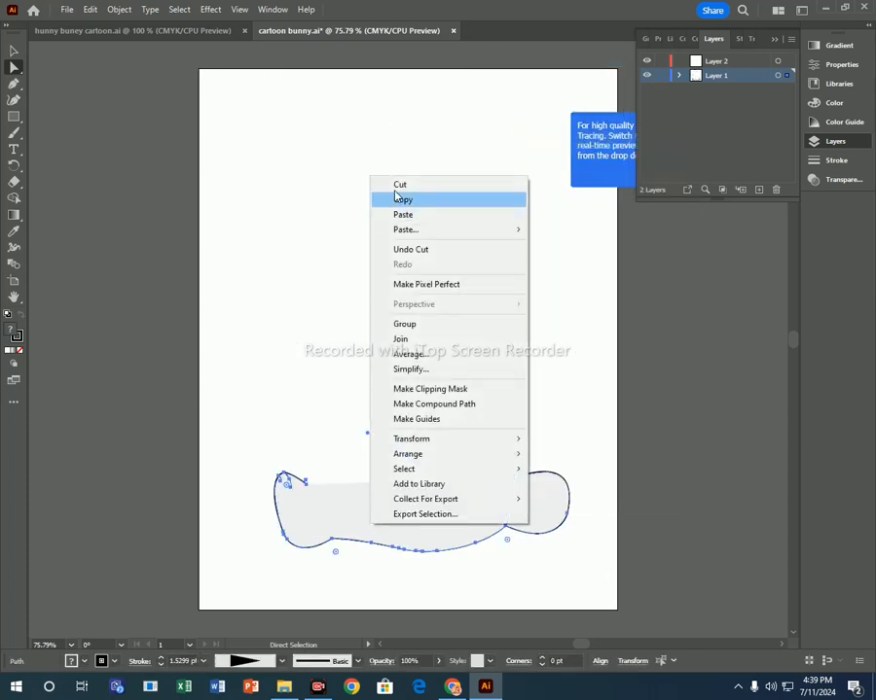
pyautogui.click(394, 182)
# In the hunny buney cartoon document, ungroup the inflated bunny and group all its parts again
pyautogui.click(149, 30)
pyautogui.moveTo(477, 296); pyautogui.dragTo(496, 245)
pyautogui.hotkey('ctrl', 'z')
pyautogui.moveTo(255, 78); pyautogui.dragTo(634, 594)
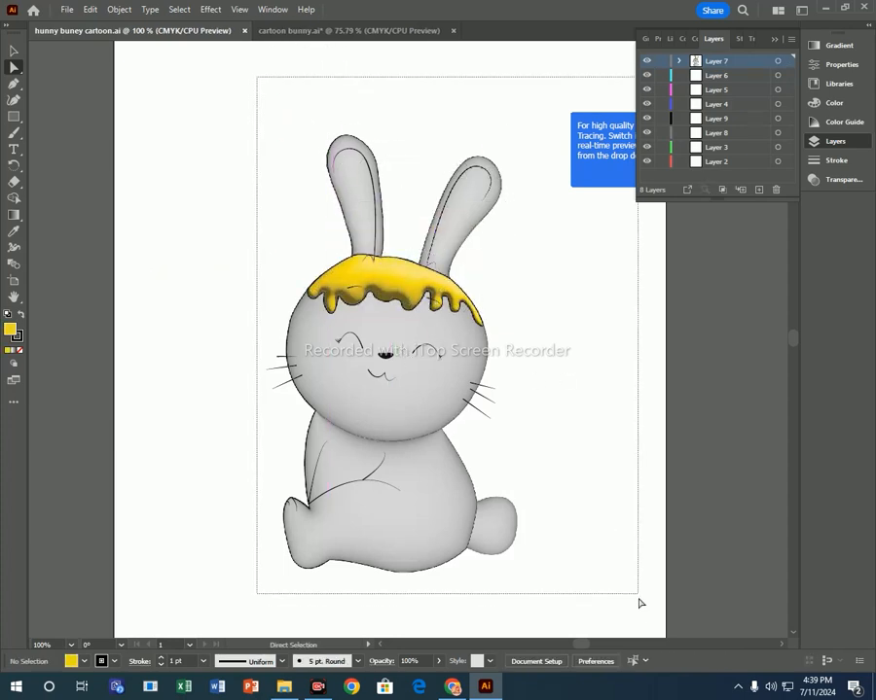
pyautogui.rightClick(360, 144)
pyautogui.click(426, 320)
pyautogui.moveTo(250, 92); pyautogui.dragTo(570, 572)
pyautogui.rightClick(412, 464)
pyautogui.click(443, 265)
# Carry a copy of the grouped inflated bunny over to the empty artboard of the cartoon bunny document
pyautogui.moveTo(463, 249); pyautogui.dragTo(326, 273)
pyautogui.moveTo(368, 329); pyautogui.dragTo(368, 329)
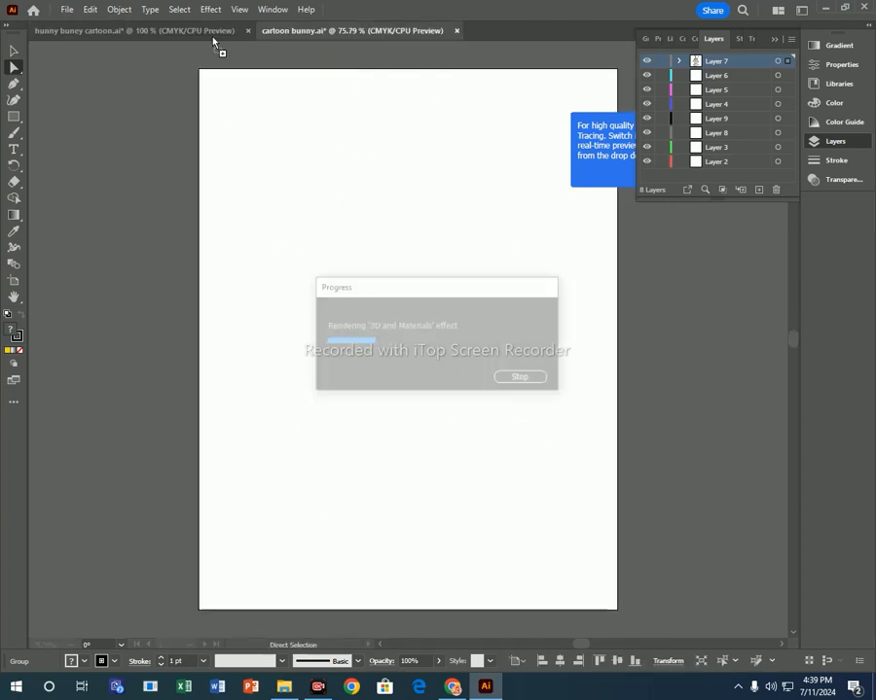
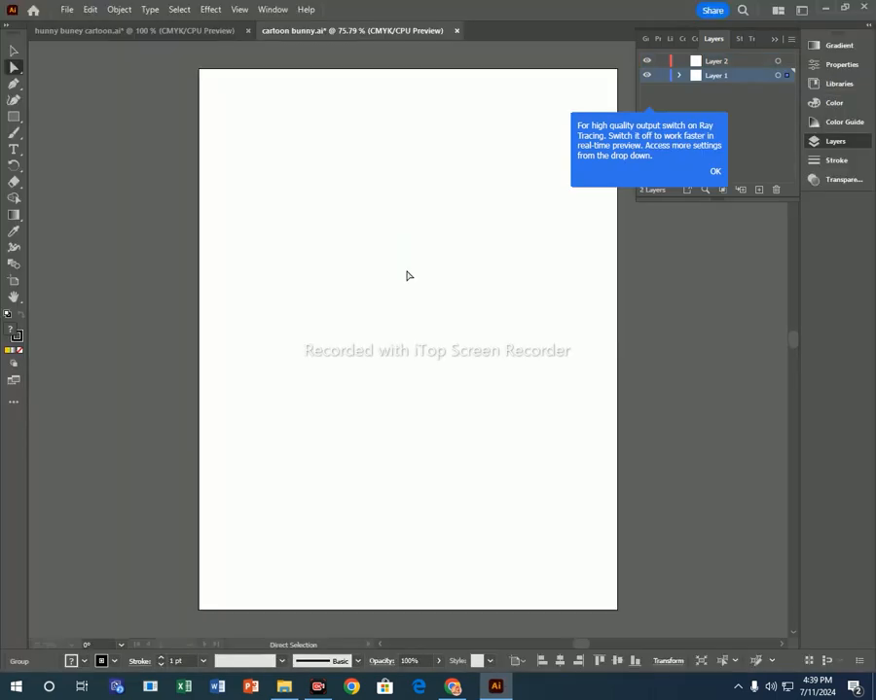
pyautogui.click(485, 456)
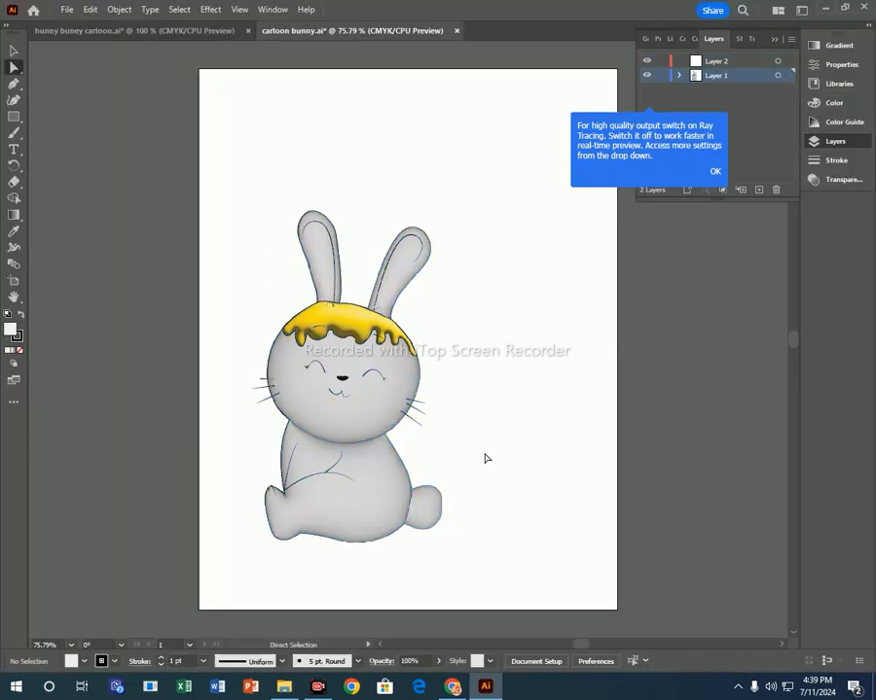
# Undo a stray move in the cartoon bunny document, then select the whole bunny and group its parts
pyautogui.moveTo(333, 324); pyautogui.dragTo(342, 253)
pyautogui.hotkey('ctrl', 'z')
pyautogui.moveTo(253, 189); pyautogui.dragTo(525, 592)
pyautogui.rightClick(375, 447)
pyautogui.click(413, 251)
pyautogui.click(540, 362)
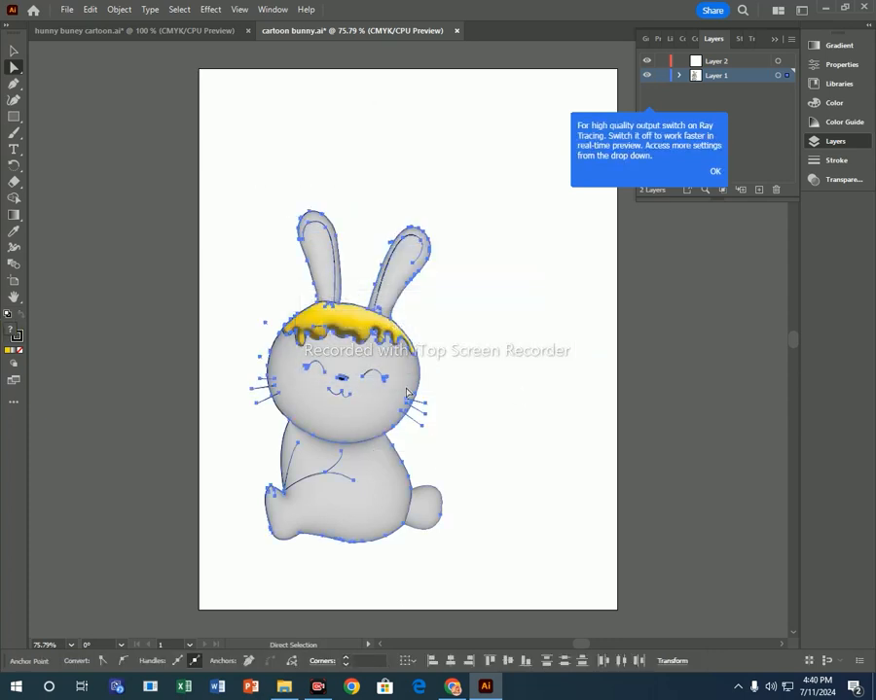
pyautogui.click(464, 385)
pyautogui.click(386, 532)
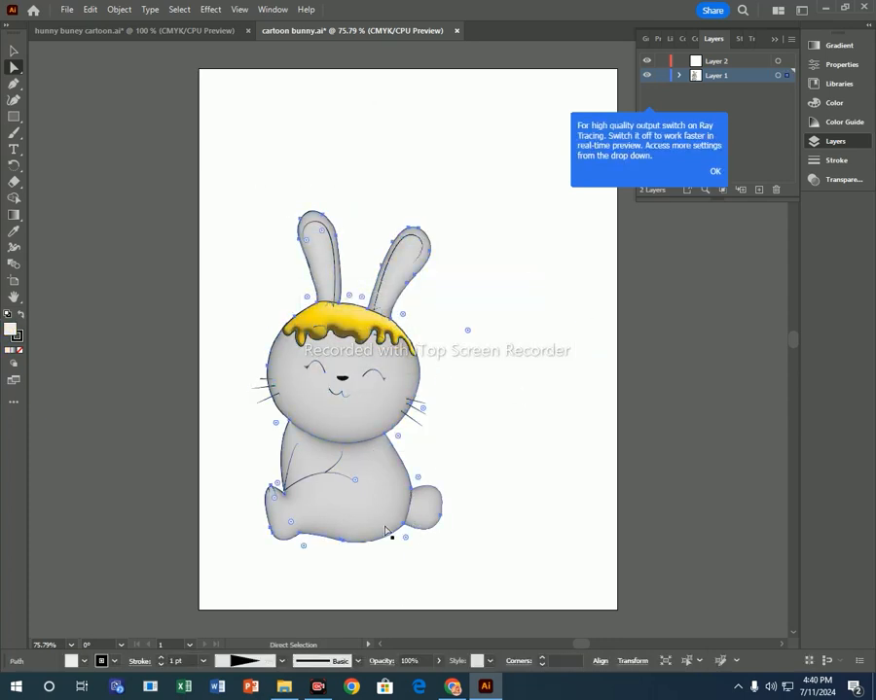
pyautogui.click(316, 319)
pyautogui.click(481, 379)
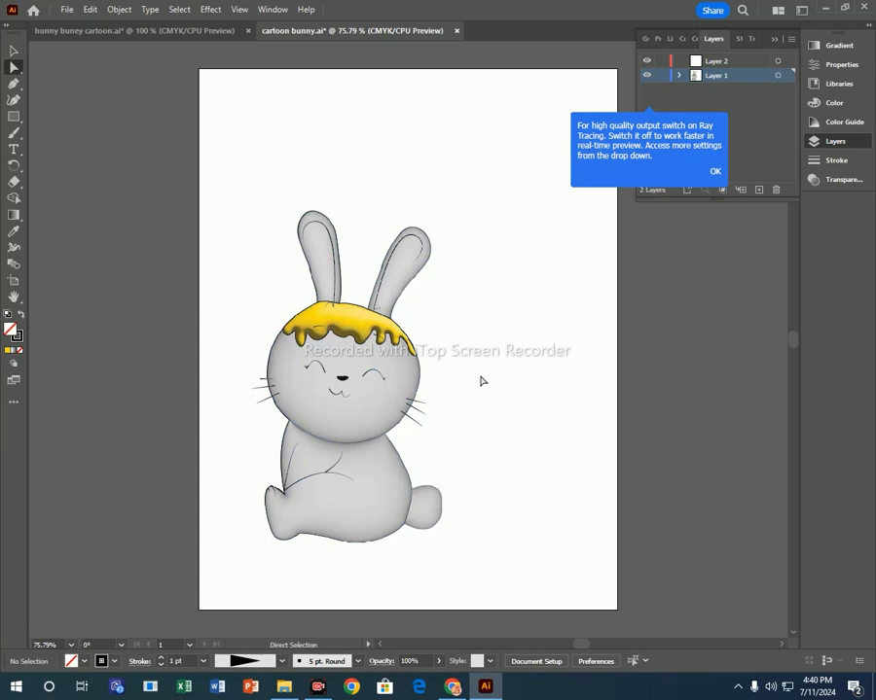
pyautogui.click(663, 77)
pyautogui.moveTo(255, 199); pyautogui.dragTo(473, 459)
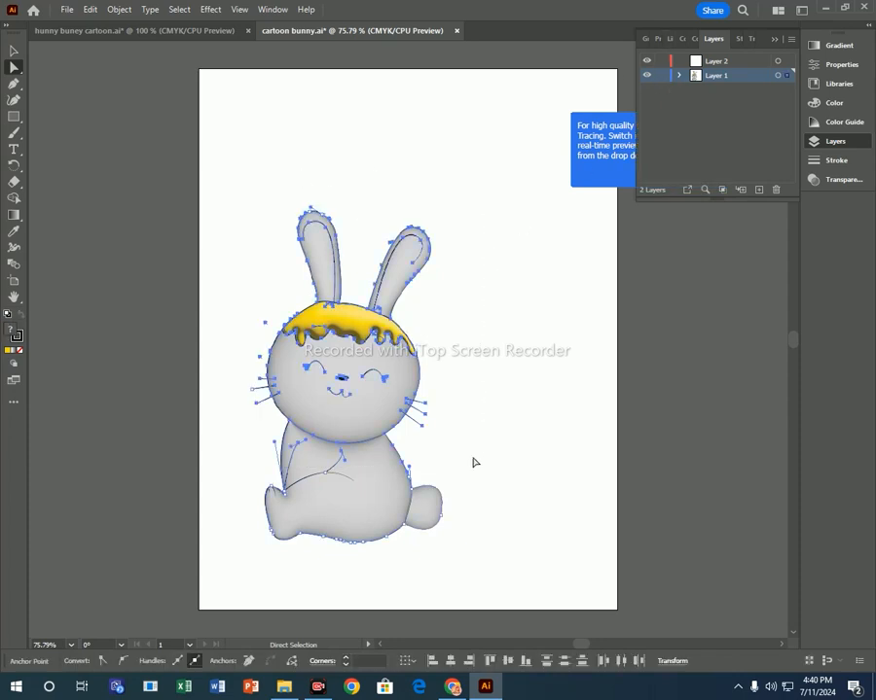
pyautogui.click(440, 441)
# Return to the hunny buney cartoon document and ungroup the whole bunny
pyautogui.click(190, 29)
pyautogui.moveTo(297, 70); pyautogui.dragTo(479, 400)
pyautogui.click(480, 404)
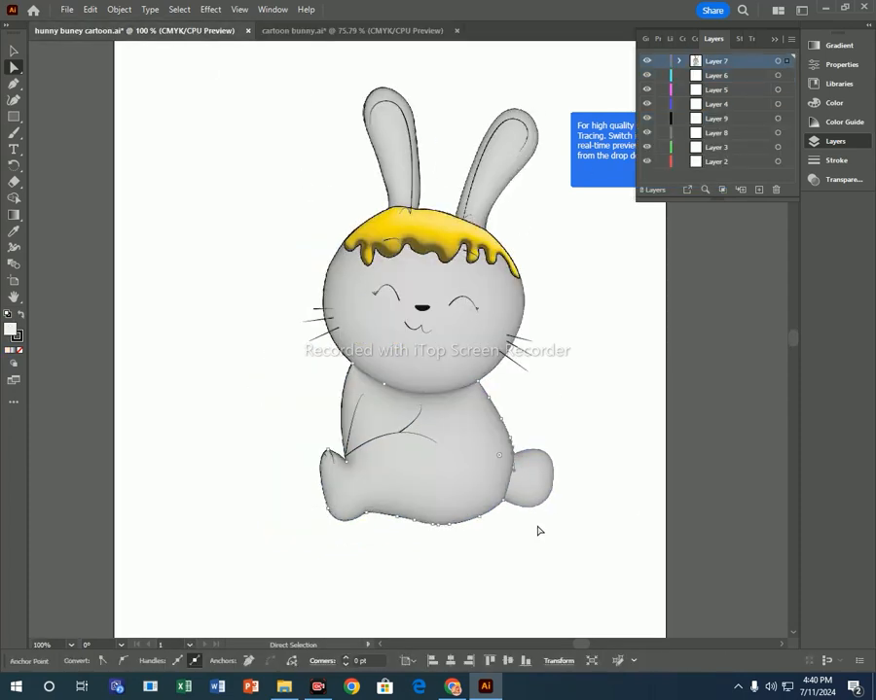
pyautogui.moveTo(295, 56); pyautogui.dragTo(657, 521)
pyautogui.rightClick(481, 104)
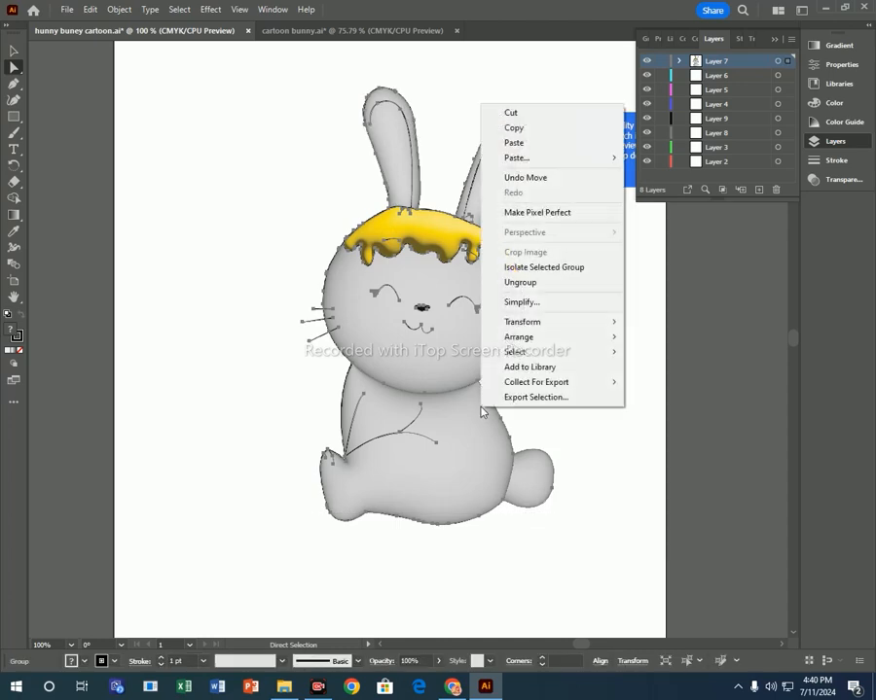
pyautogui.click(546, 282)
# Group all parts of the bunny again and move it toward the left side of the artboard
pyautogui.moveTo(281, 64); pyautogui.dragTo(609, 521)
pyautogui.rightClick(486, 82)
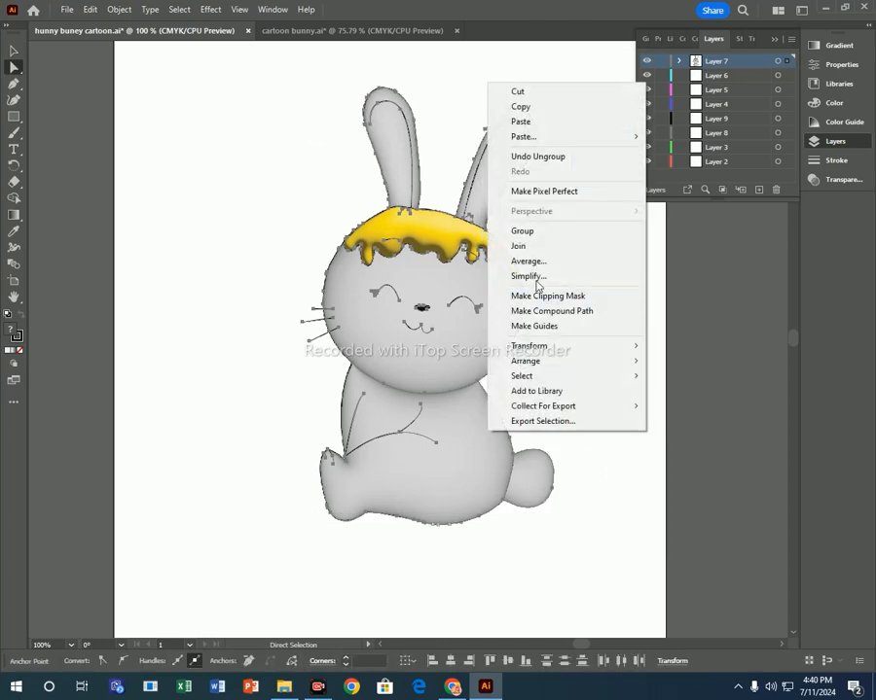
pyautogui.click(517, 227)
pyautogui.moveTo(498, 267); pyautogui.dragTo(415, 273)
pyautogui.click(433, 525)
# Select the entire bunny in the cartoon bunny document with the Selection tool and group it
pyautogui.click(14, 52)
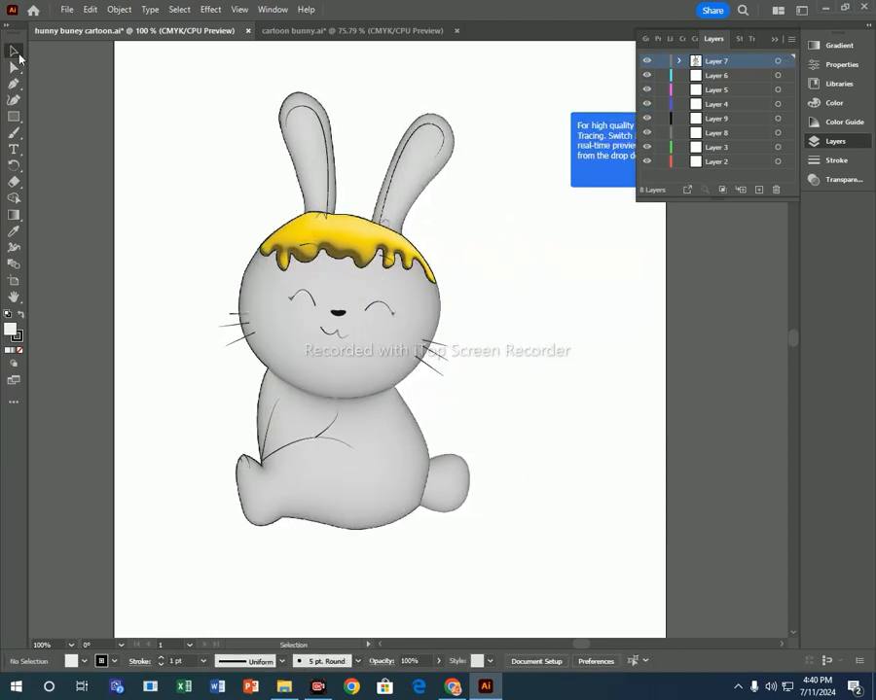
pyautogui.click(345, 32)
pyautogui.moveTo(234, 186); pyautogui.dragTo(533, 544)
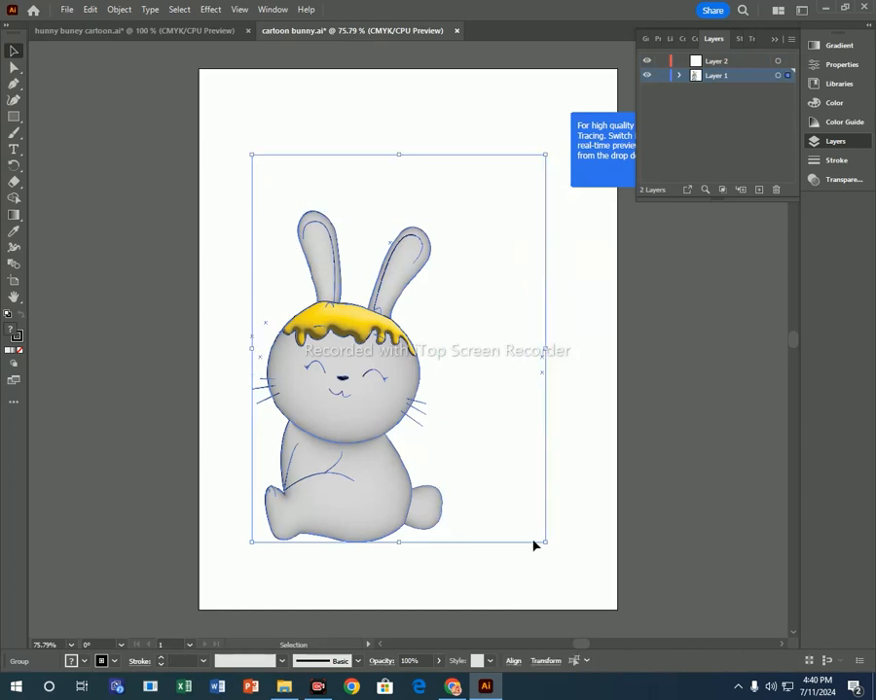
pyautogui.rightClick(384, 458)
pyautogui.click(437, 342)
# Move the grouped bunny up and to the right on the artboard, then scale it down to roughly half size
pyautogui.moveTo(397, 370); pyautogui.dragTo(475, 344)
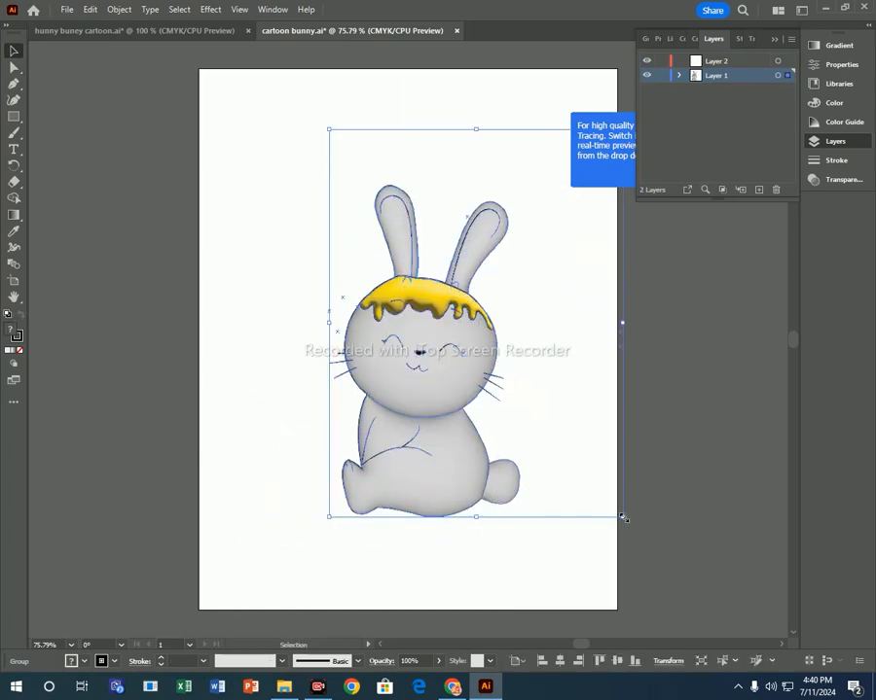
pyautogui.moveTo(622, 517); pyautogui.dragTo(536, 358)
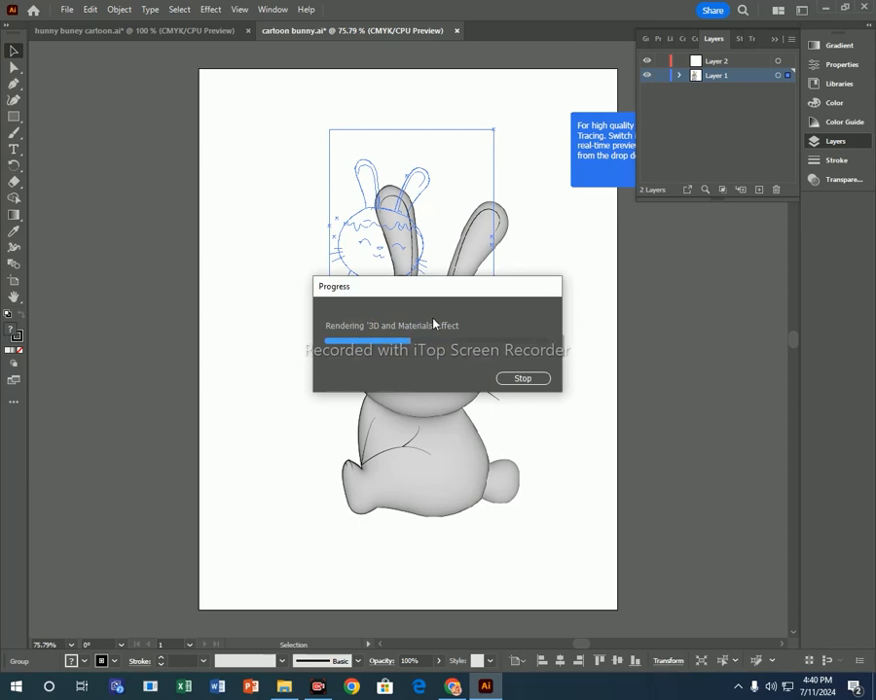
# Move the scaled-down bunny down to the left-hand side of the artboard
pyautogui.moveTo(429, 318); pyautogui.dragTo(306, 411)
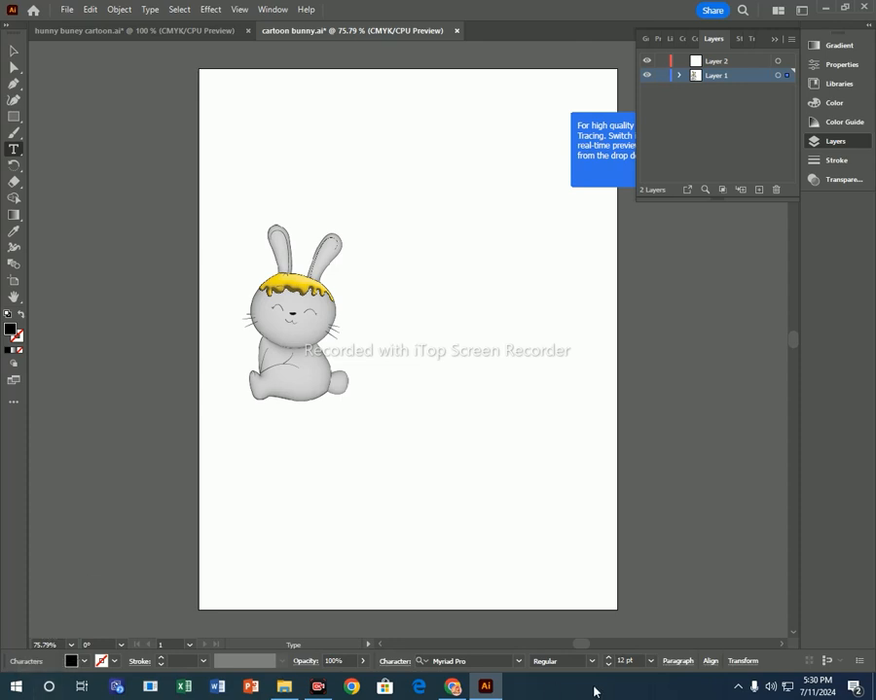
# Paste the text "hunny bunny" to the right of the bunny, widen it slightly and delete its stray last character
pyautogui.rightClick(432, 308)
pyautogui.click(515, 345)
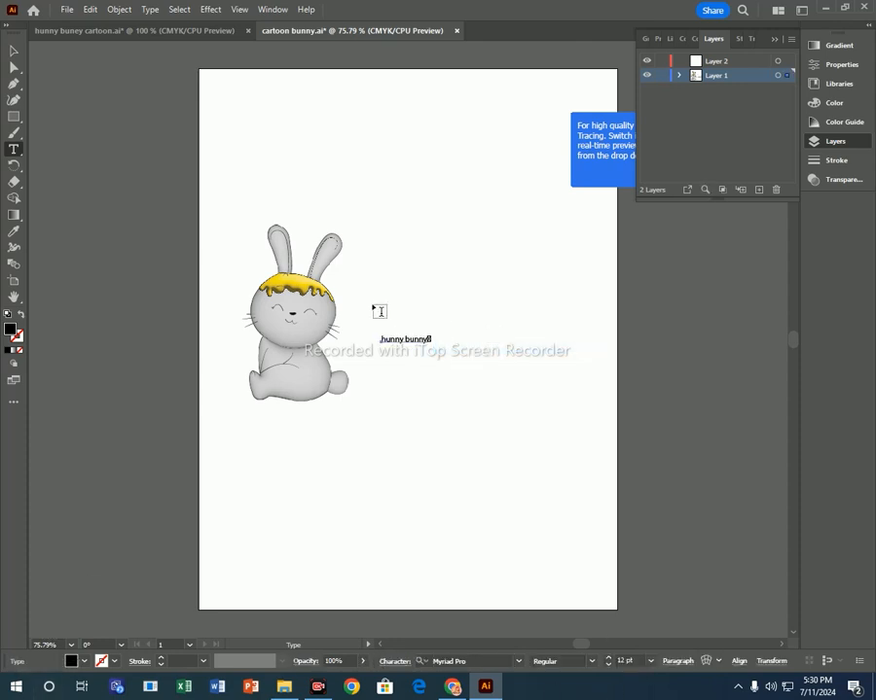
pyautogui.click(14, 49)
pyautogui.click(376, 317)
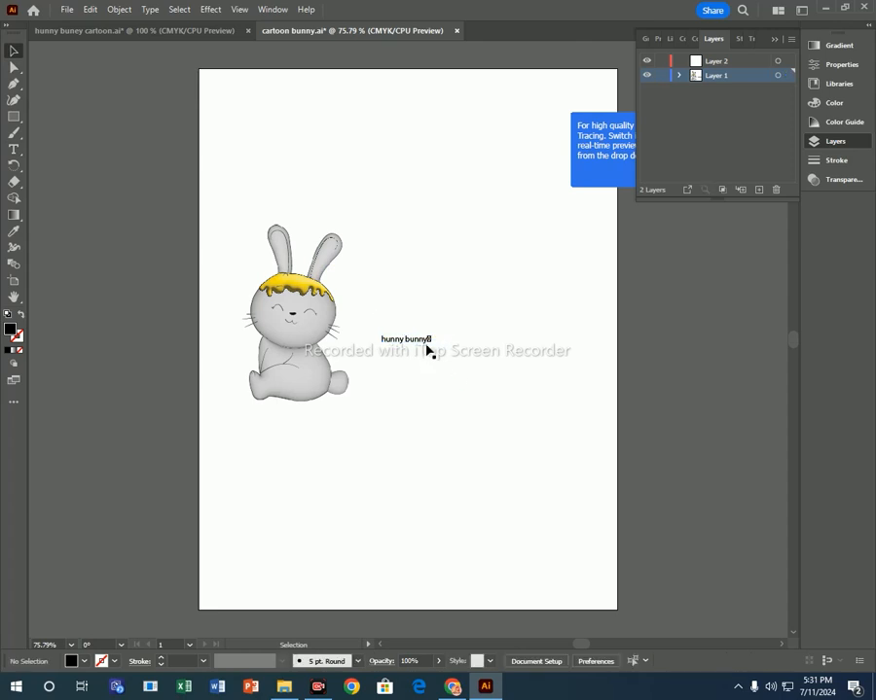
pyautogui.click(433, 340)
pyautogui.moveTo(431, 342); pyautogui.dragTo(449, 339)
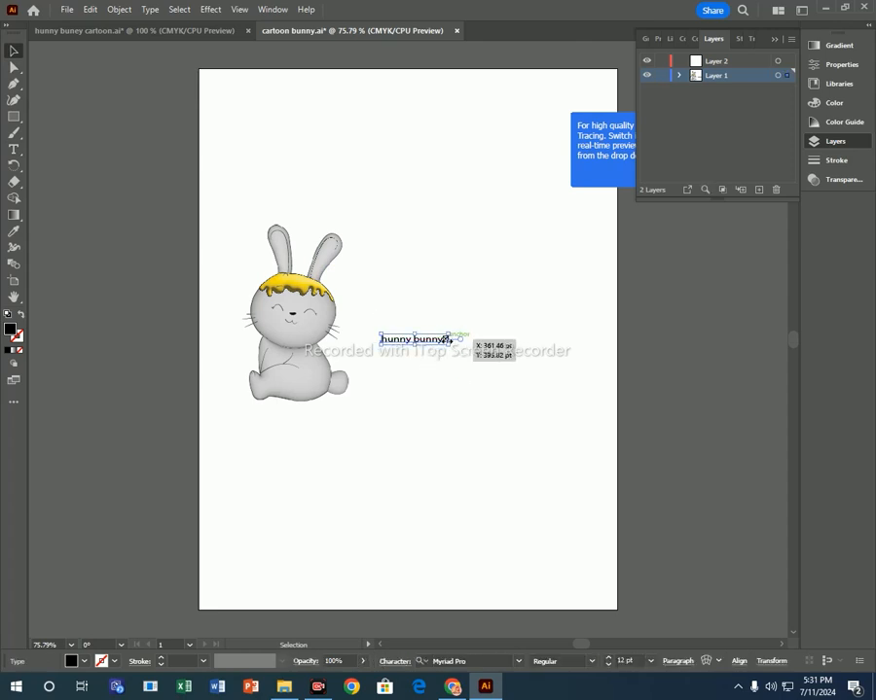
pyautogui.doubleClick(445, 339)
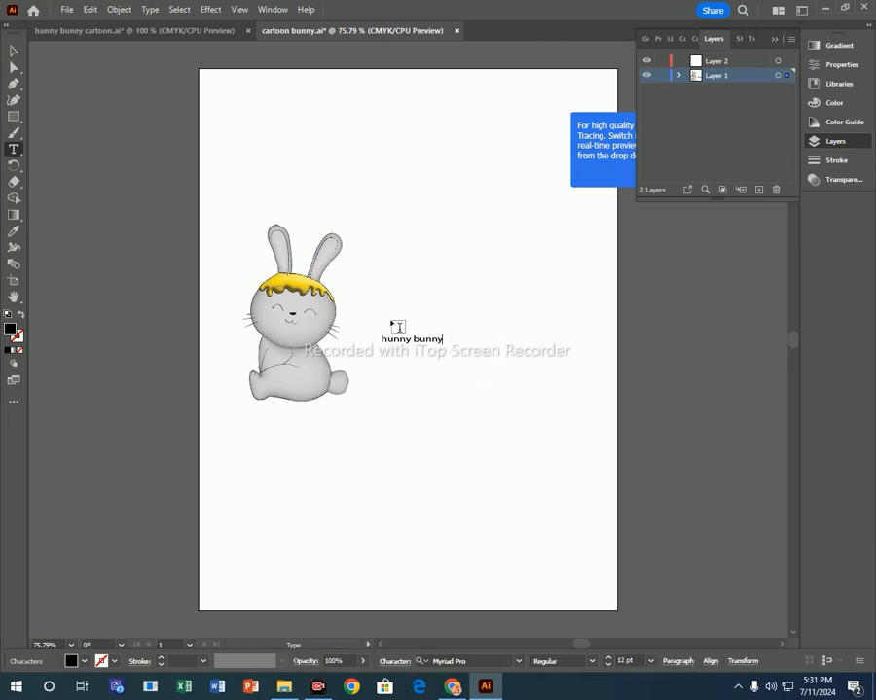
pyautogui.click(12, 51)
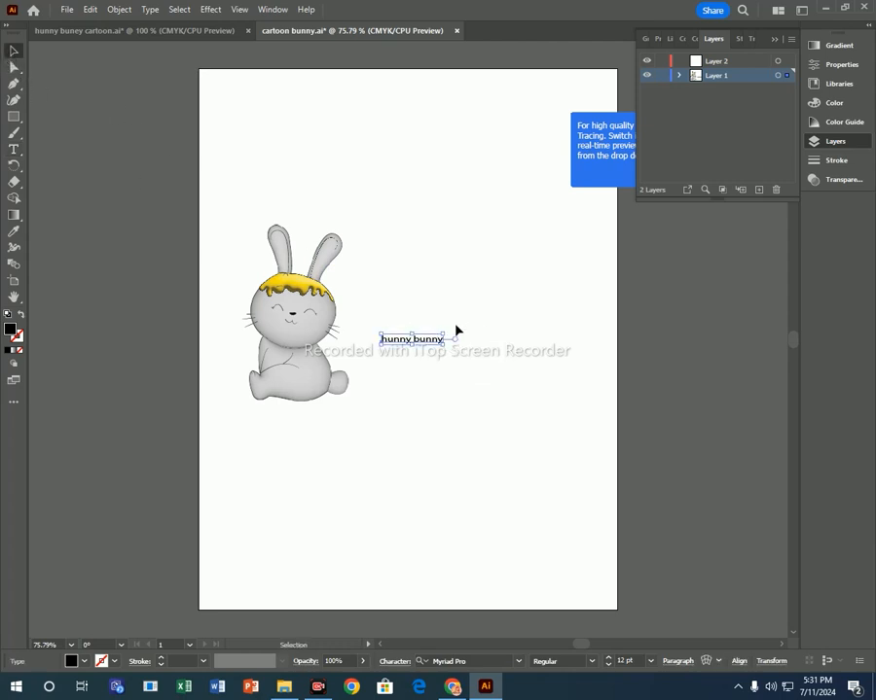
# Enlarge the "hunny bunny" text to about 95 pt and move it against the bunny's right side
pyautogui.moveTo(448, 333); pyautogui.dragTo(605, 274)
pyautogui.moveTo(520, 341); pyautogui.dragTo(447, 362)
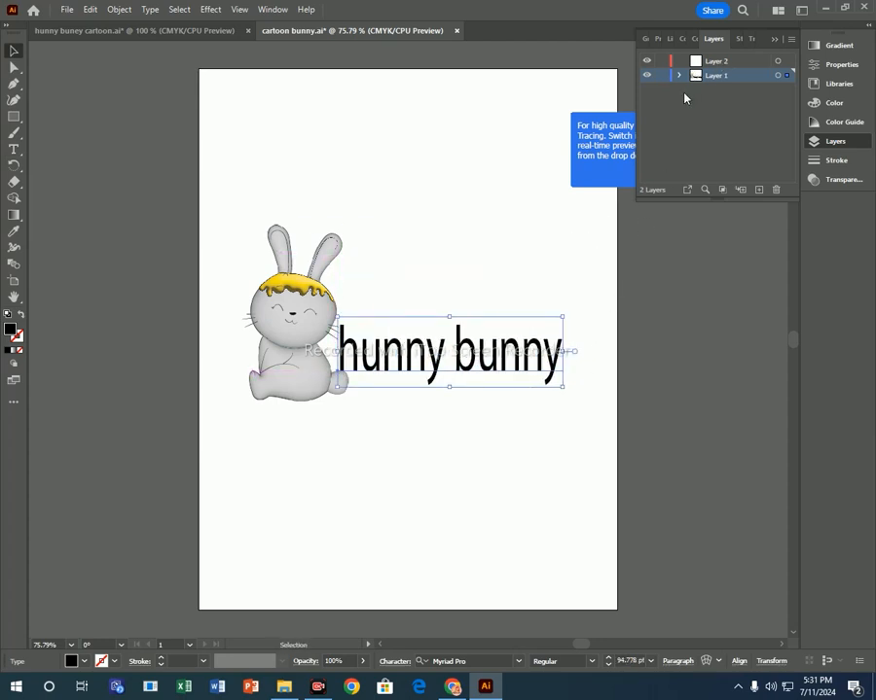
# Undo the text's move, enlargement and earlier text edits
pyautogui.hotkey('ctrl', 'z')
pyautogui.hotkey('ctrl', 'z')
pyautogui.hotkey('ctrl', 'z')
pyautogui.hotkey('ctrl', 'z')
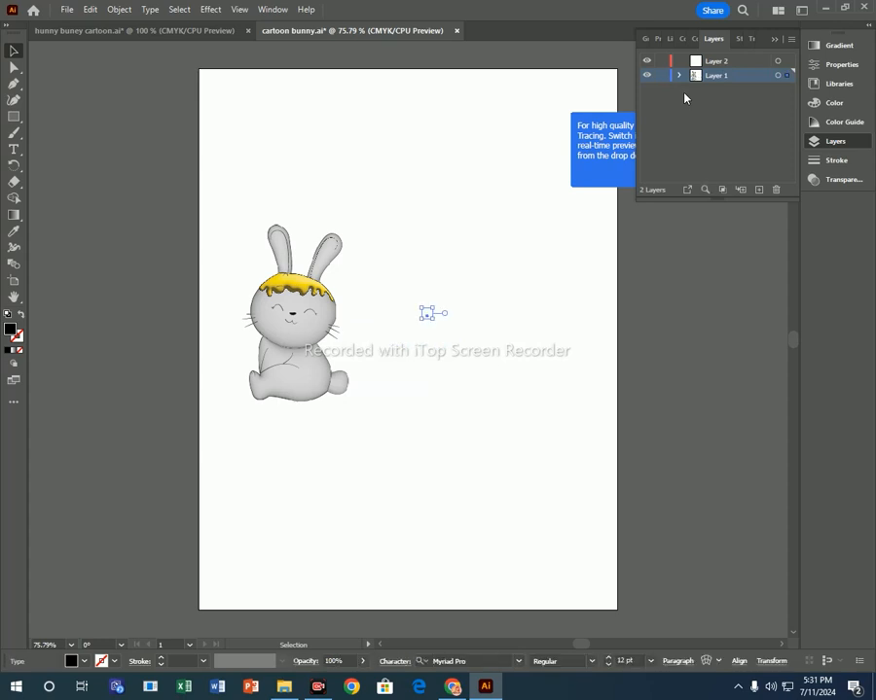
pyautogui.hotkey('ctrl', 'z')
# Try to paste the "hunny bunny" text again beside the bunny with Layer 2 chosen first
pyautogui.click(696, 63)
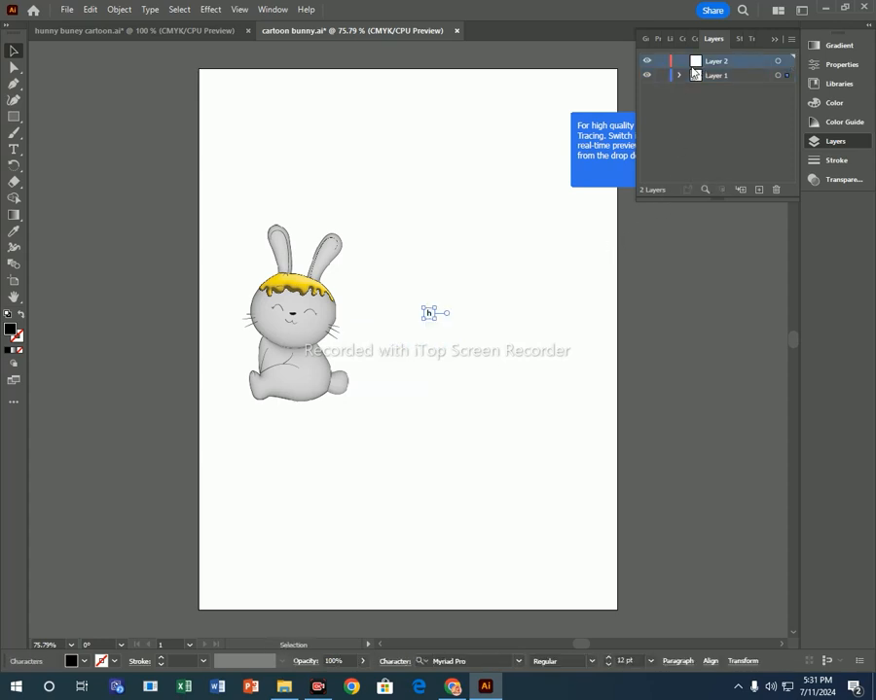
pyautogui.click(430, 312)
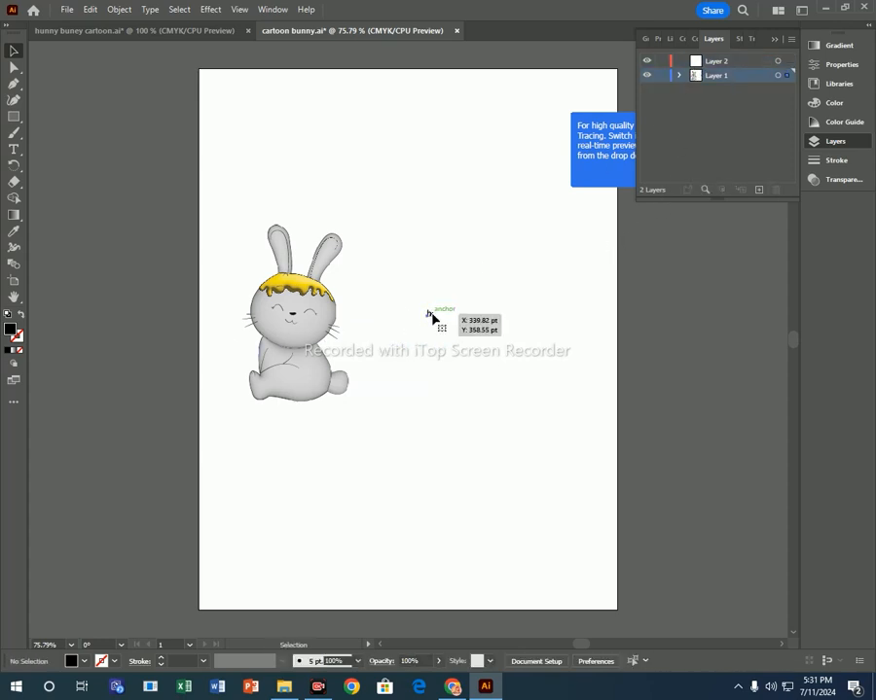
pyautogui.rightClick(432, 313)
pyautogui.click(496, 325)
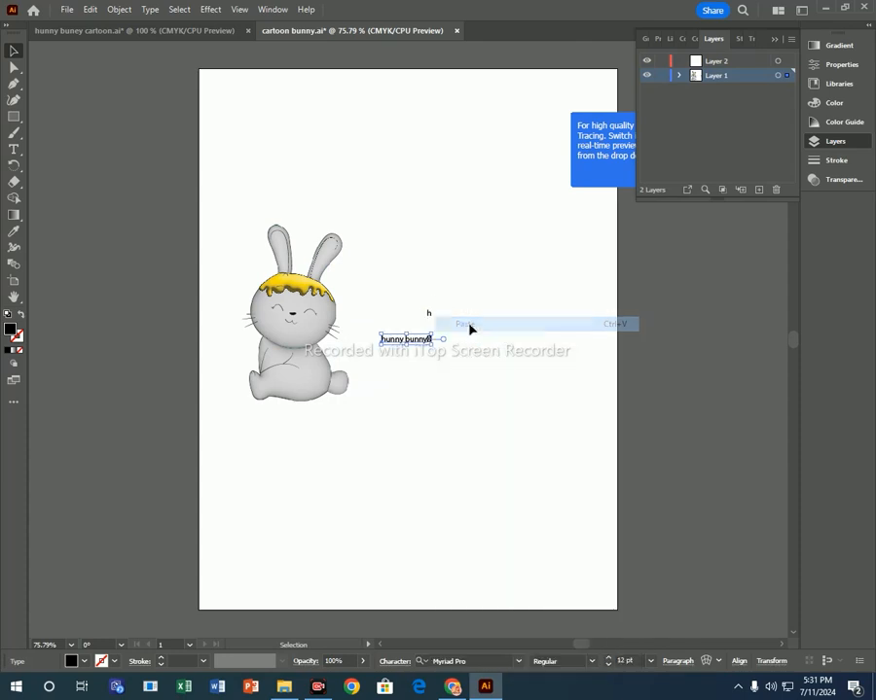
pyautogui.click(428, 315)
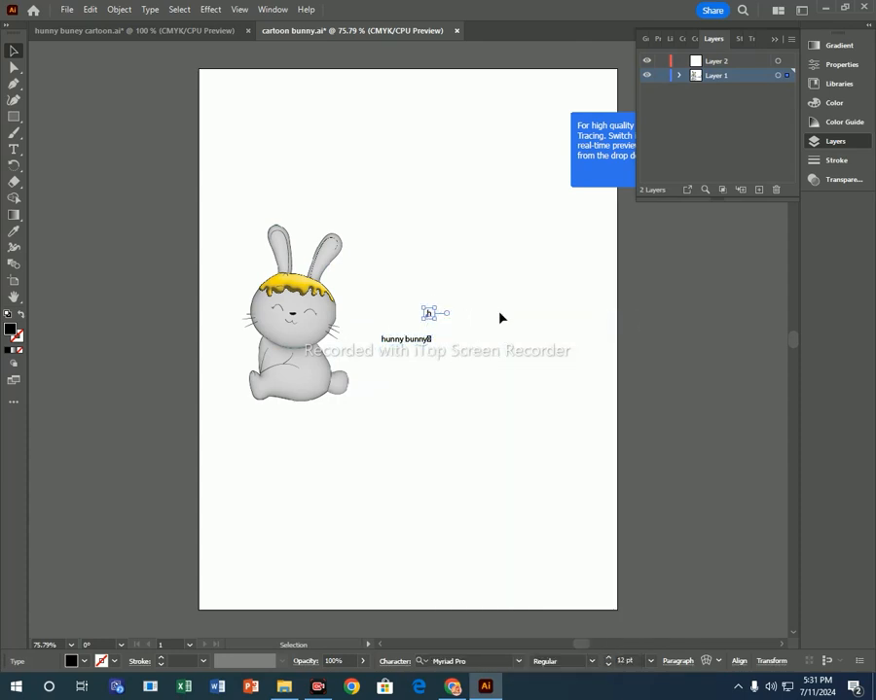
# Undo the second paste and the remaining text until only the bunny is left on the artboard
pyautogui.hotkey('ctrl', 'z')
pyautogui.hotkey('ctrl', 'z')
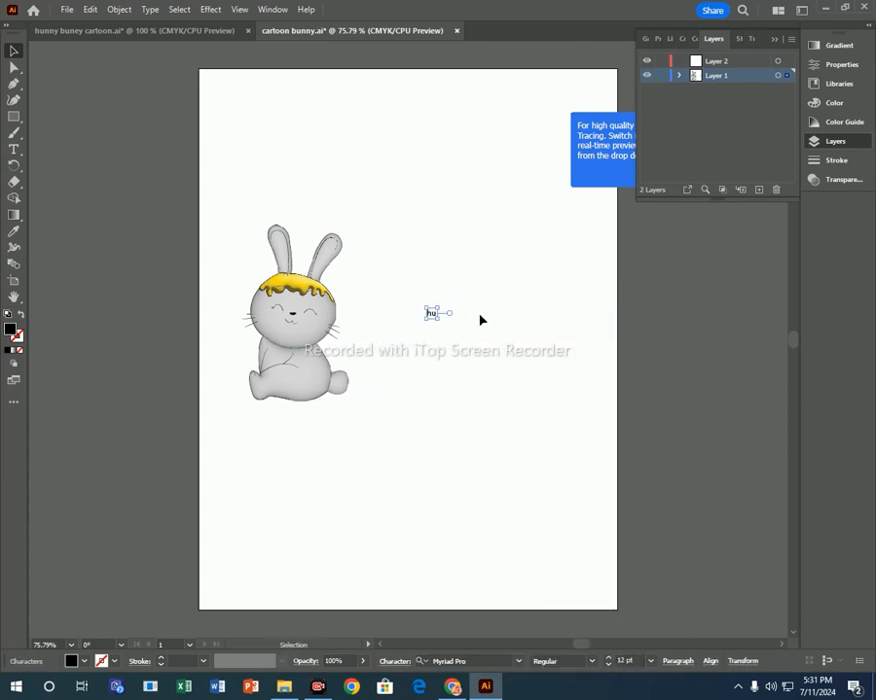
pyautogui.hotkey('ctrl', 'z')
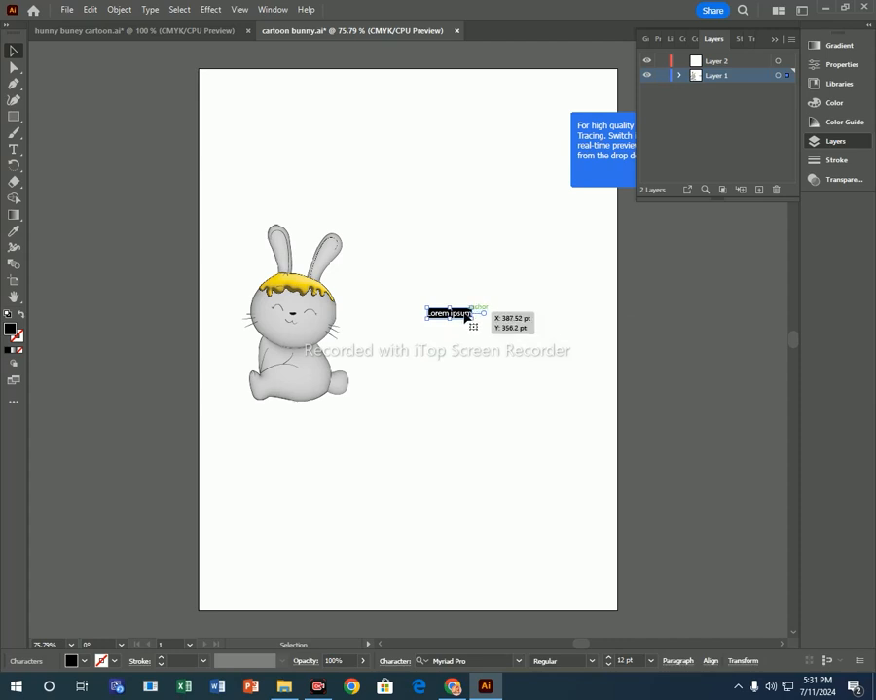
pyautogui.click(465, 314)
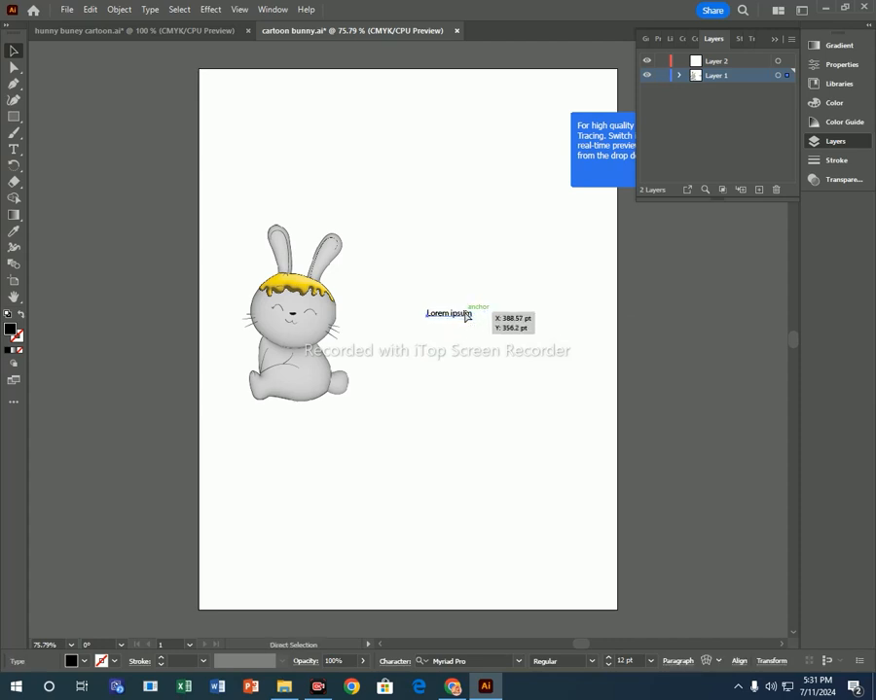
pyautogui.hotkey('ctrl', 'z')
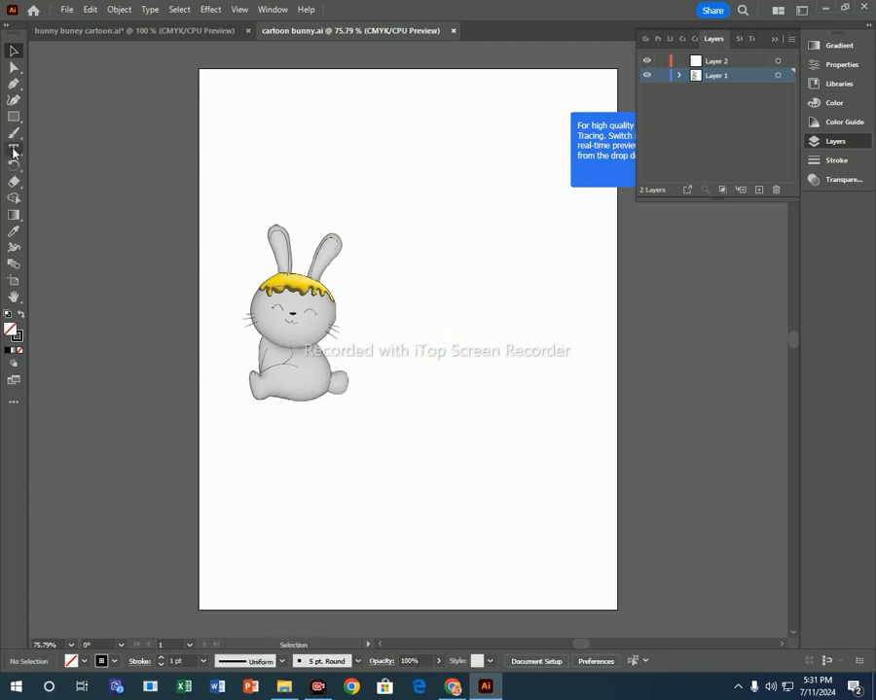
# Pick the Type tool, make Layer 2 the active layer and lock Layer 1
pyautogui.click(13, 149)
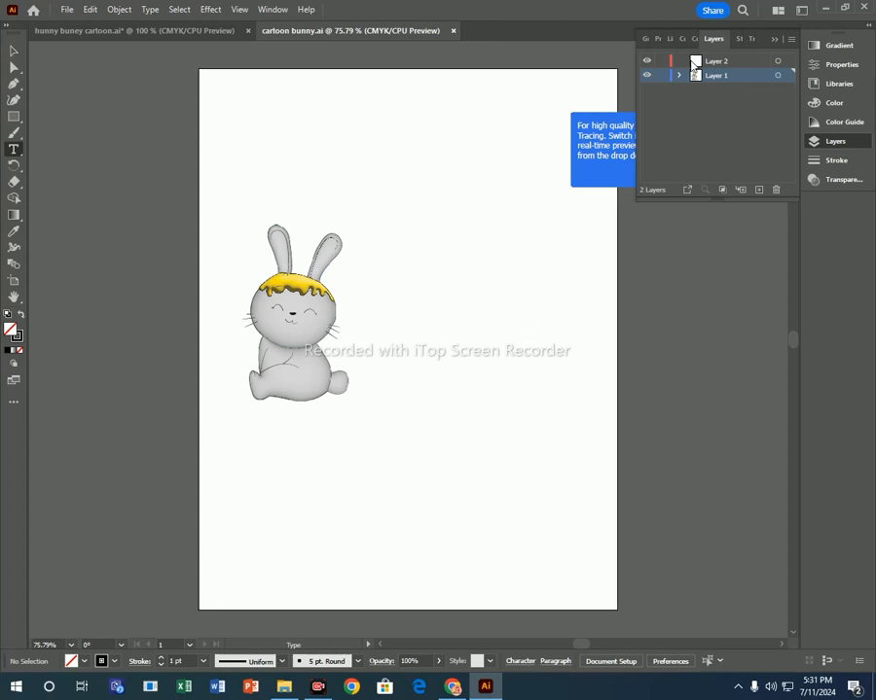
pyautogui.click(690, 61)
pyautogui.click(660, 76)
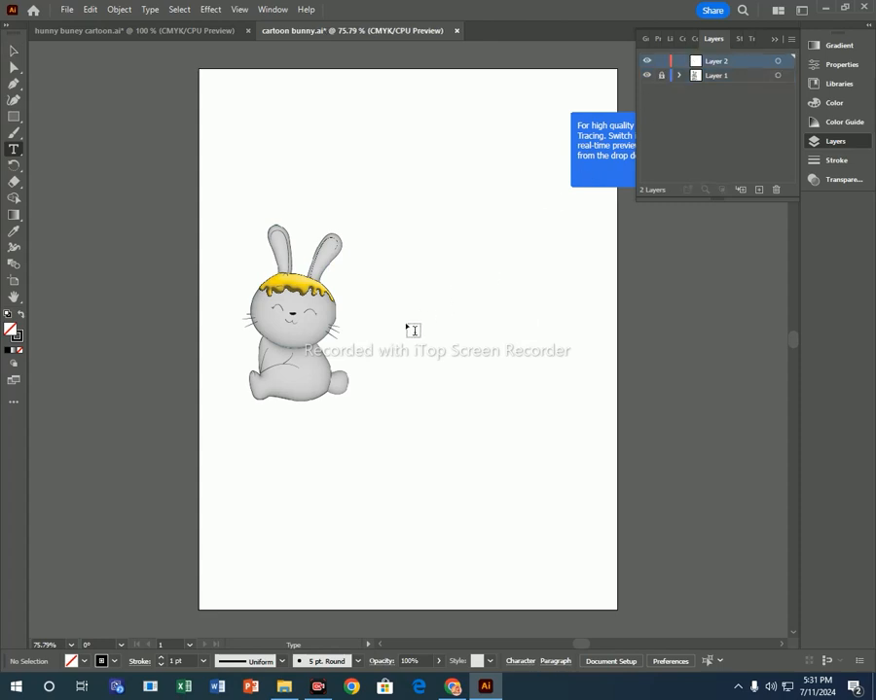
# Place point text to the right of the bunny on Layer 2 and replace its placeholder with "hunny bunny"
pyautogui.click(381, 329)
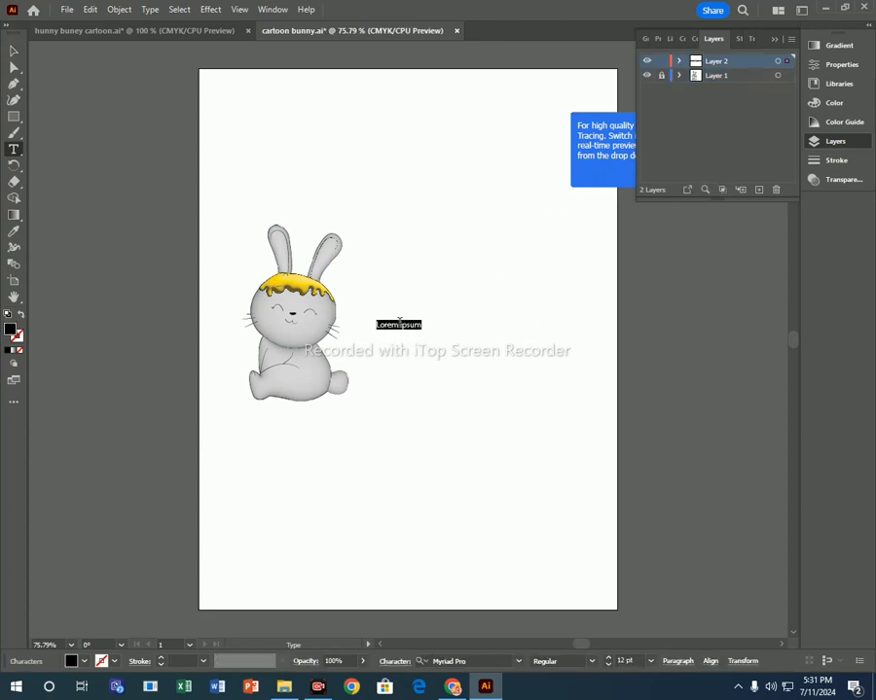
pyautogui.press('BackSpace')
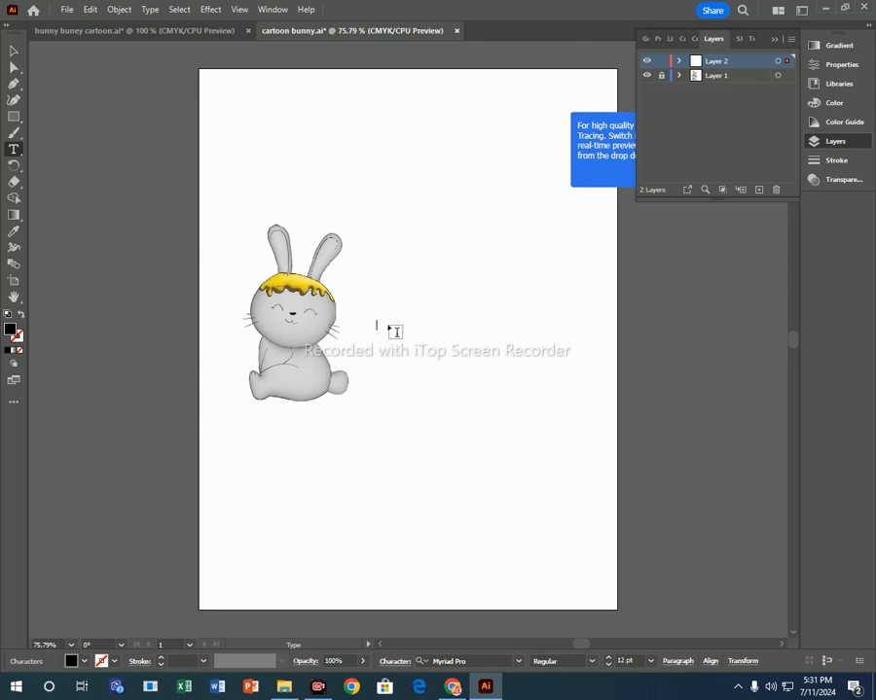
pyautogui.rightClick(392, 331)
pyautogui.click(414, 321)
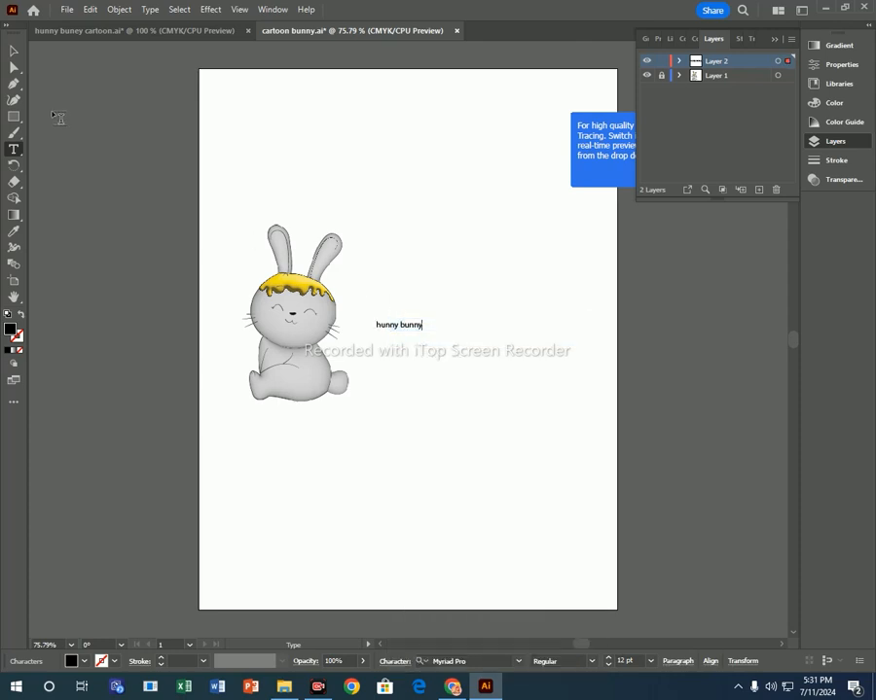
# Enlarge the "hunny bunny" text to about 105 pt and move it against the lower right side of the bunny
pyautogui.click(13, 49)
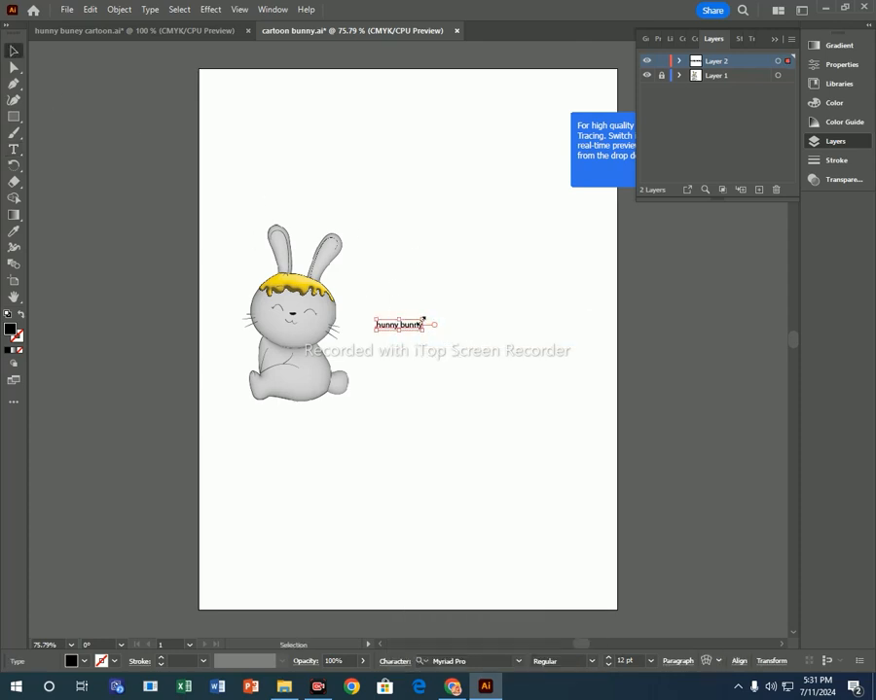
pyautogui.moveTo(422, 319); pyautogui.dragTo(603, 252)
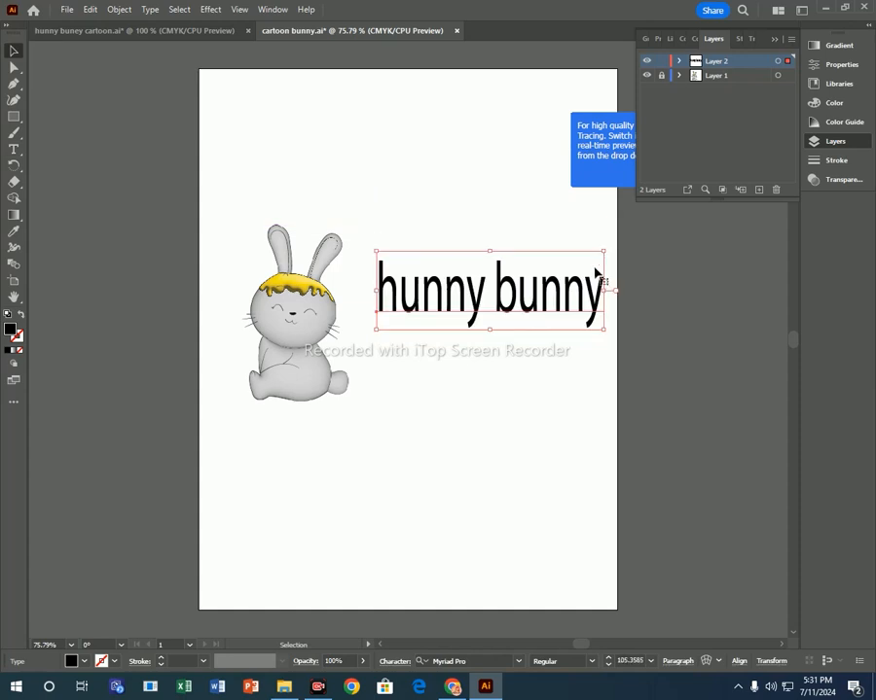
pyautogui.moveTo(604, 306); pyautogui.dragTo(561, 348)
pyautogui.click(399, 470)
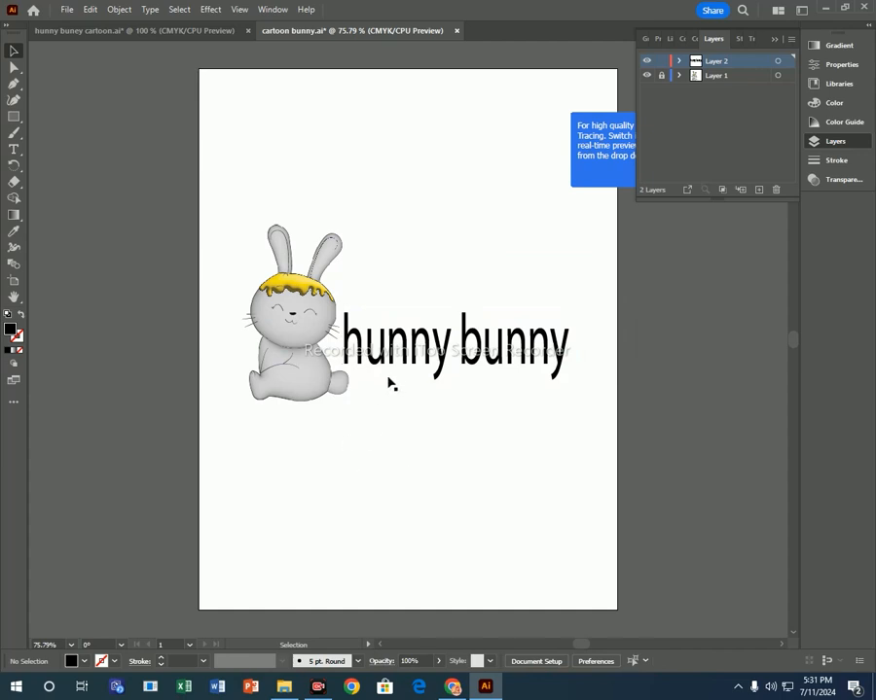
pyautogui.moveTo(395, 355); pyautogui.dragTo(376, 343)
pyautogui.click(385, 433)
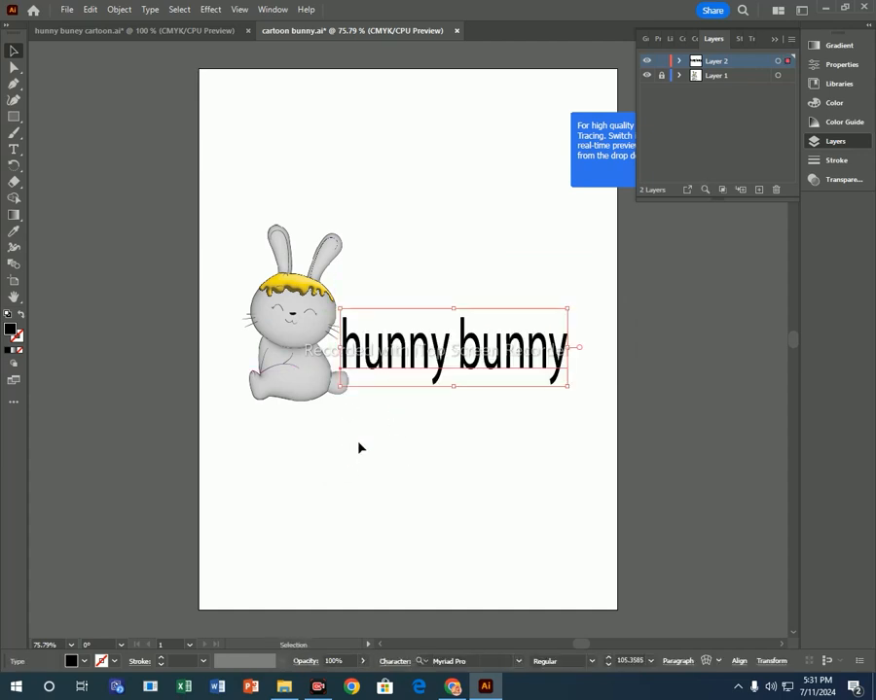
# Set the font of the "hunny bunny" text to Algerian
pyautogui.click(420, 449)
pyautogui.click(366, 350)
pyautogui.rightClick(517, 286)
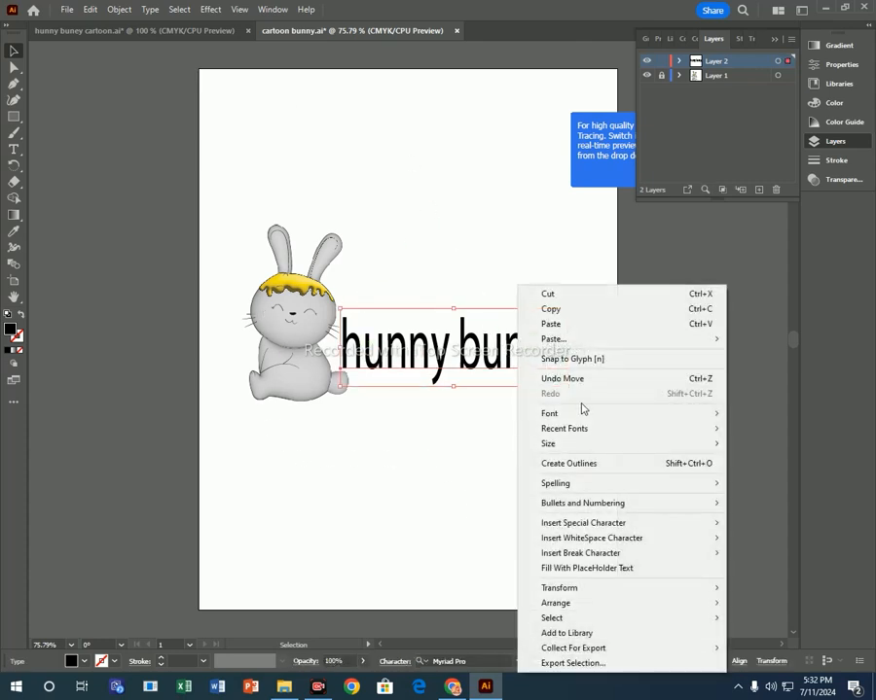
pyautogui.click(588, 413)
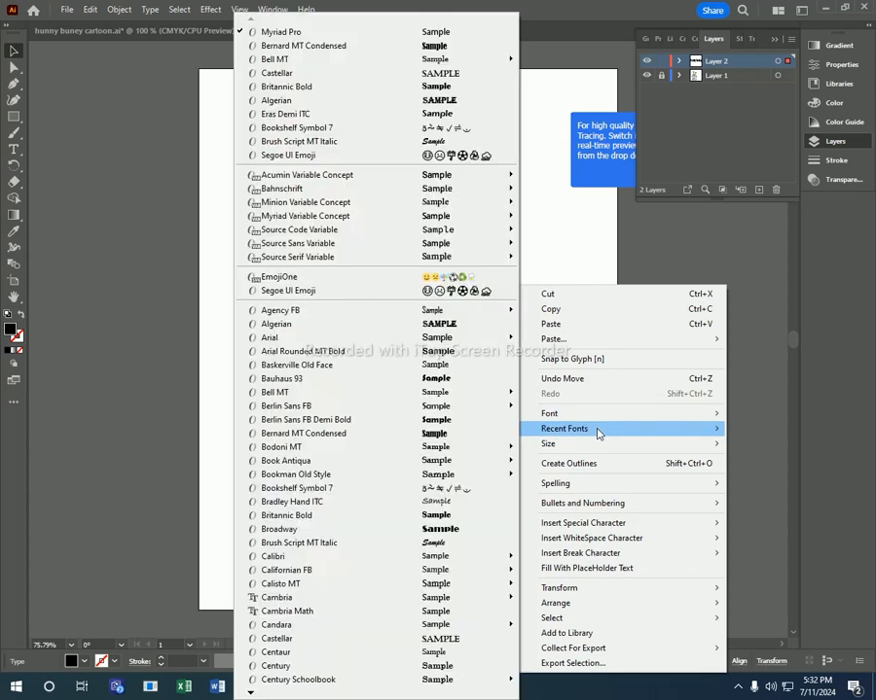
pyautogui.click(437, 322)
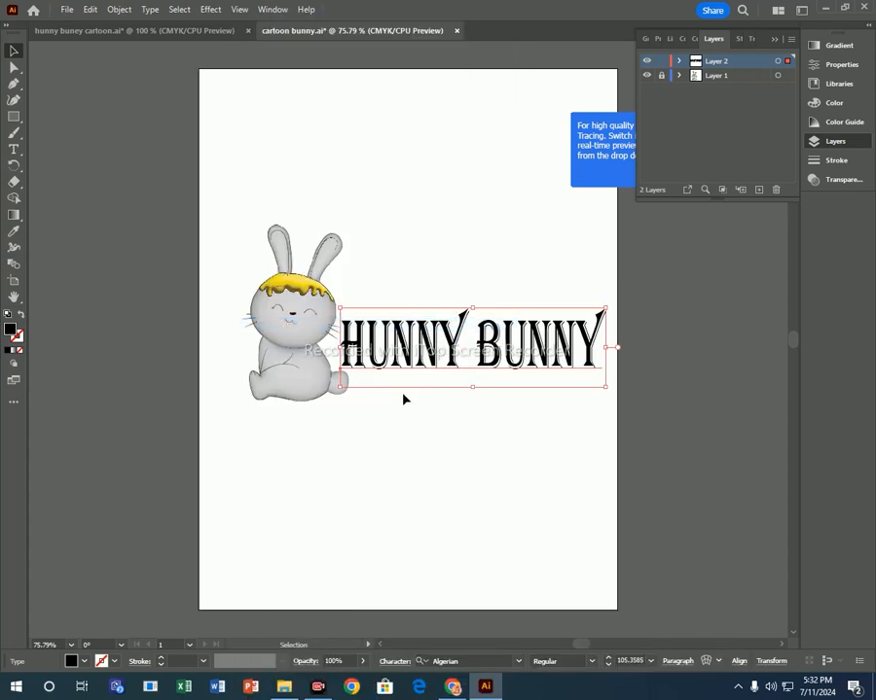
pyautogui.click(479, 405)
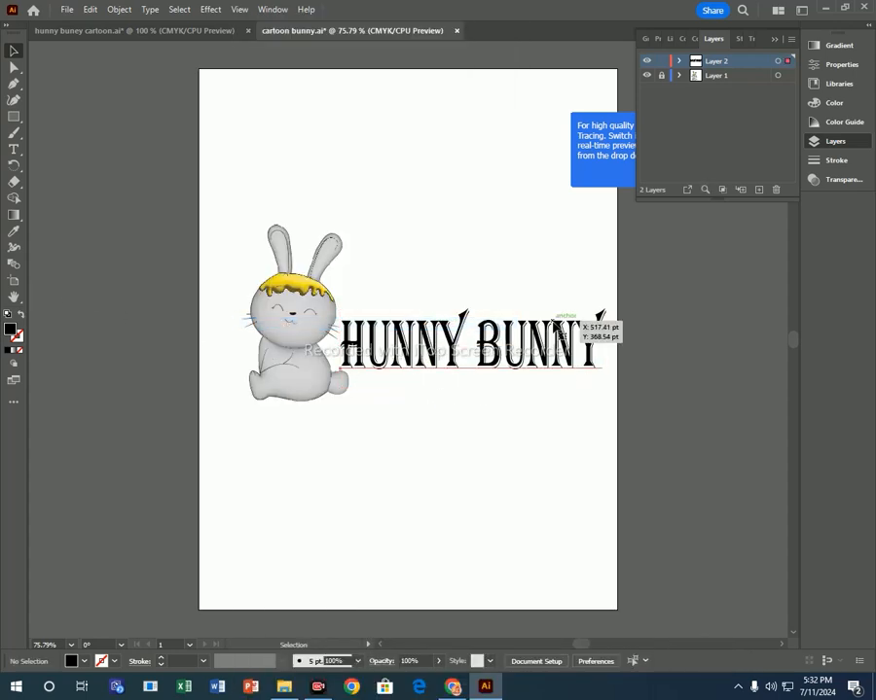
# Apply the 3D Inflate effect to the "HUNNY BUNNY" text
pyautogui.click(491, 335)
pyautogui.click(264, 9)
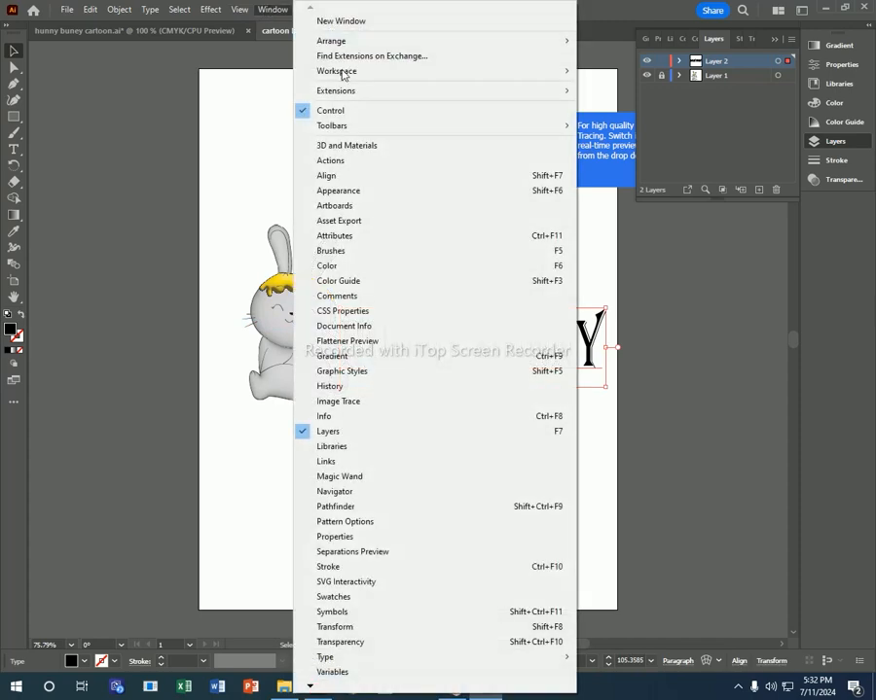
pyautogui.click(406, 145)
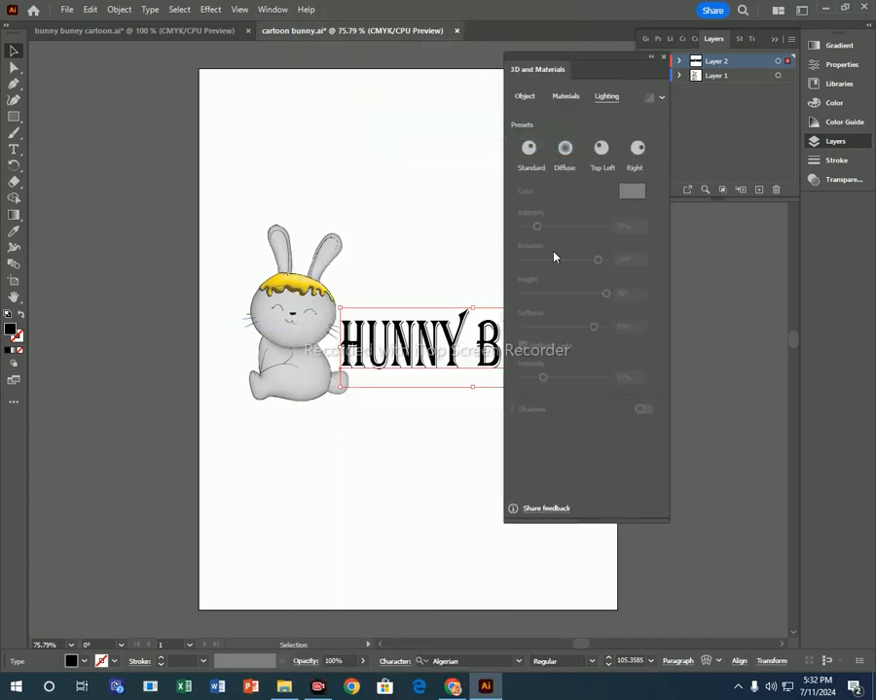
pyautogui.click(526, 97)
pyautogui.click(637, 147)
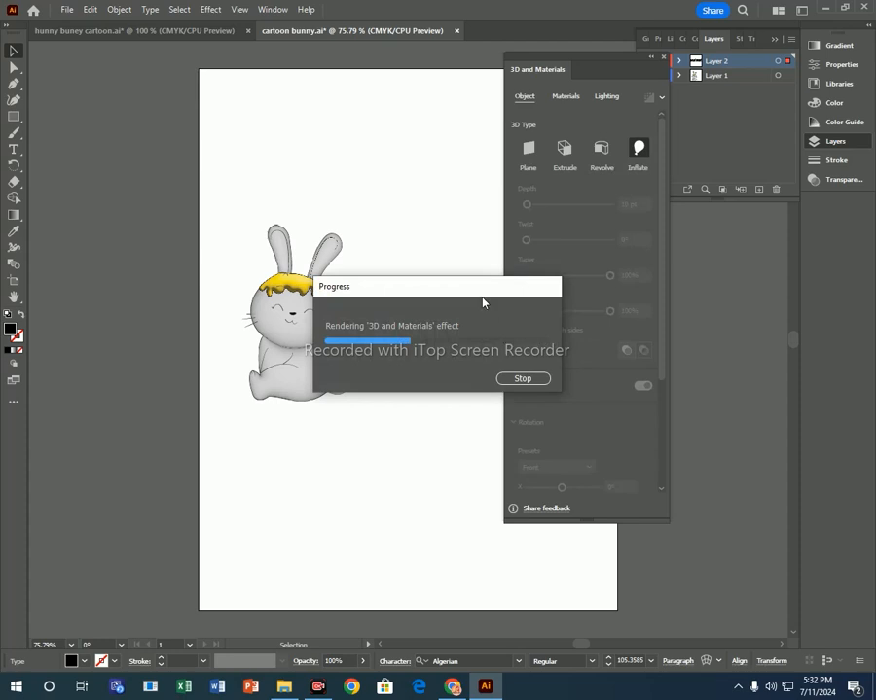
# Give the inflated text the Diffuse lighting preset, close the 3D settings and deselect everything
pyautogui.click(605, 96)
pyautogui.click(564, 150)
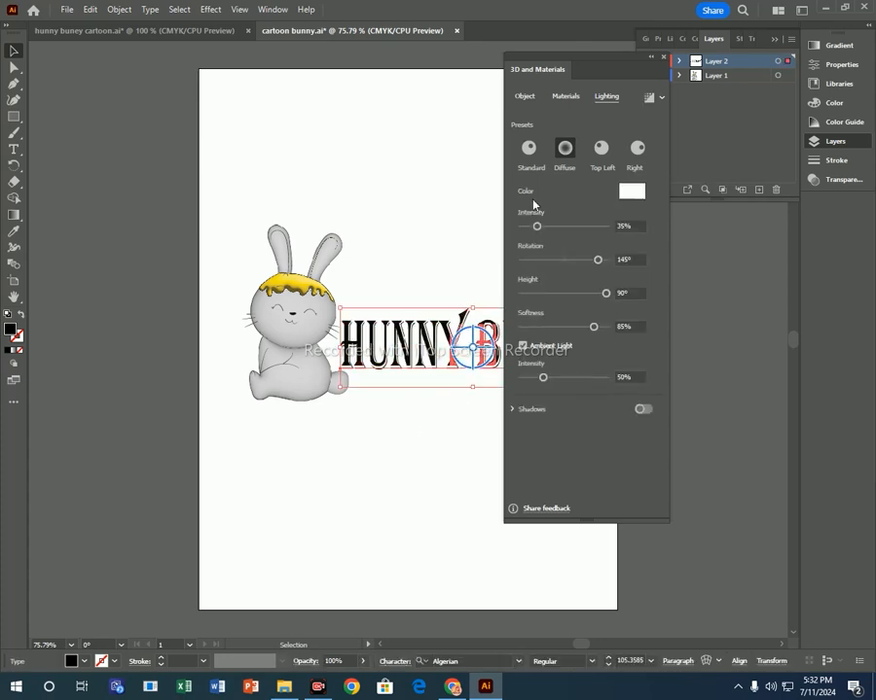
pyautogui.click(662, 58)
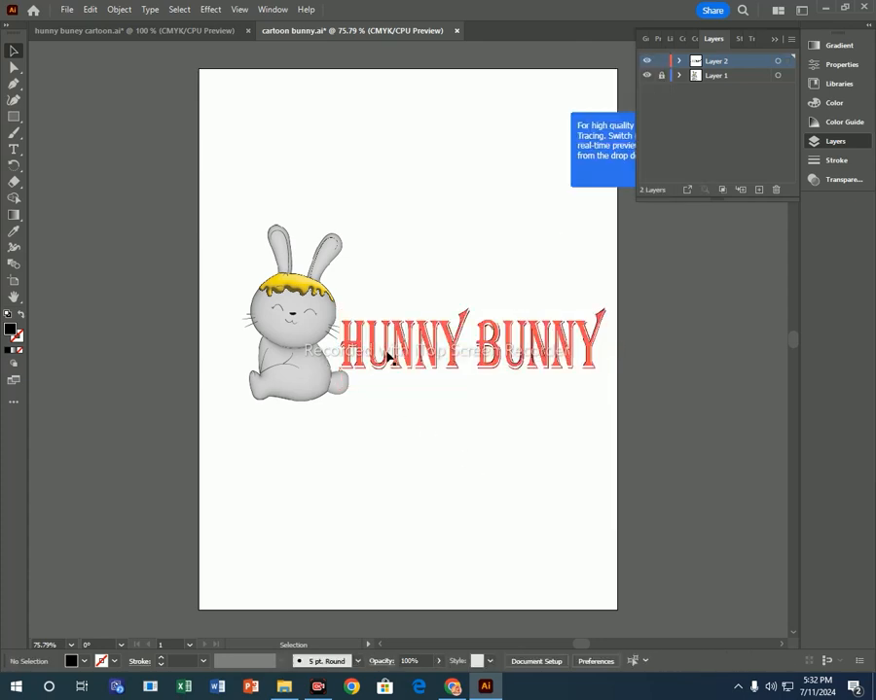
pyautogui.click(233, 217)
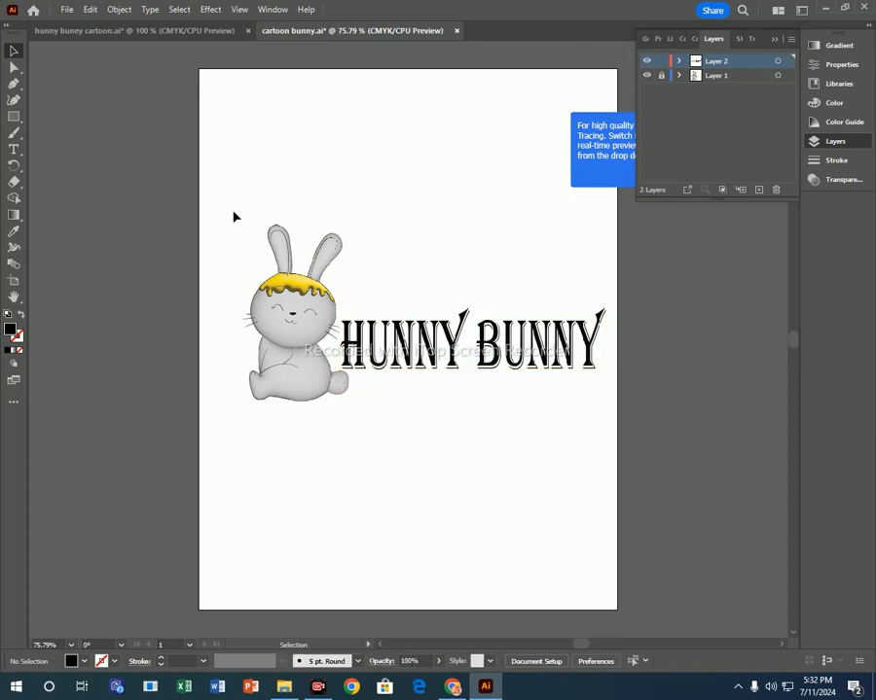
# Fill the "HUNNY BUNNY" text with the default white-to-black linear gradient
pyautogui.click(418, 353)
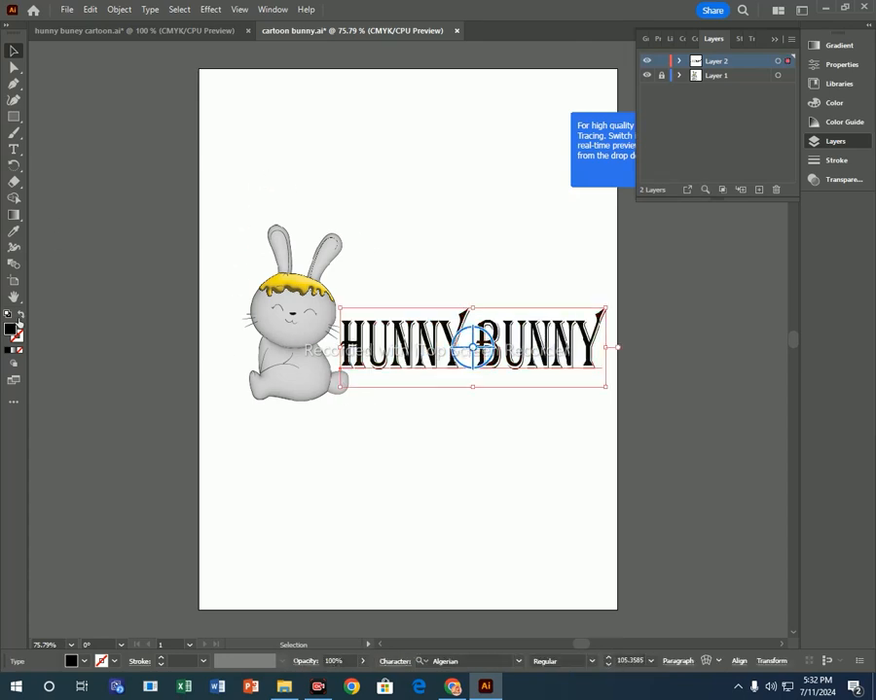
pyautogui.doubleClick(12, 330)
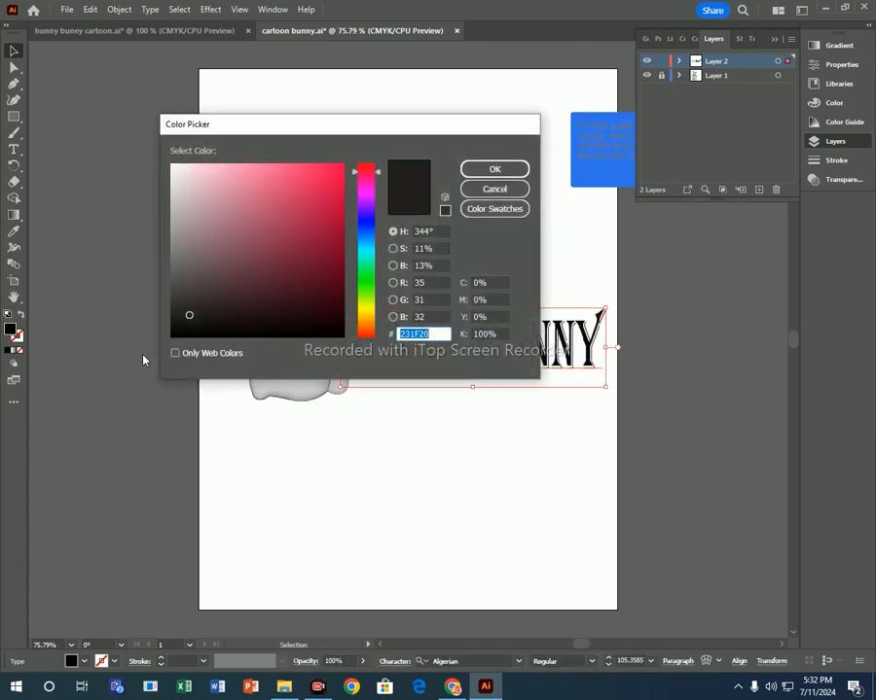
pyautogui.click(495, 168)
pyautogui.click(15, 350)
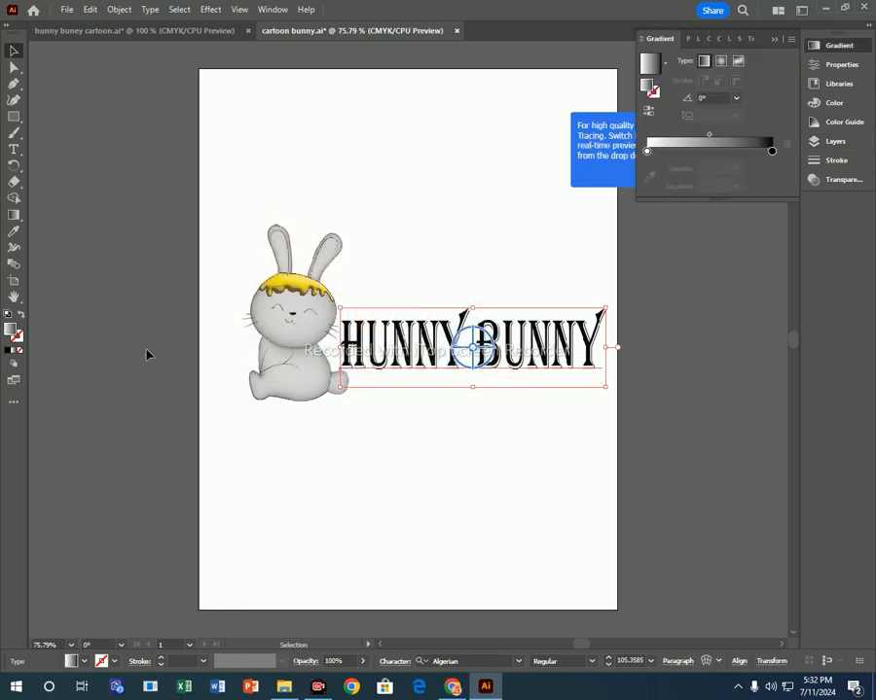
# Change the fill of the "HUNNY BUNNY" text to dark red 771934 and deselect it
pyautogui.doubleClick(11, 331)
pyautogui.click(303, 182)
pyautogui.click(306, 207)
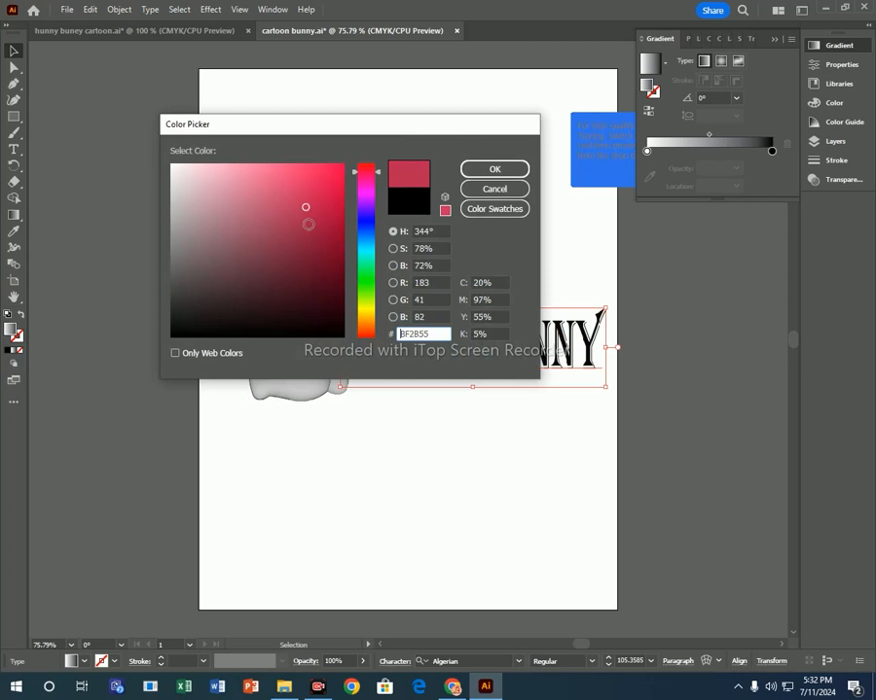
pyautogui.click(307, 254)
pyautogui.press('Return')
pyautogui.click(389, 455)
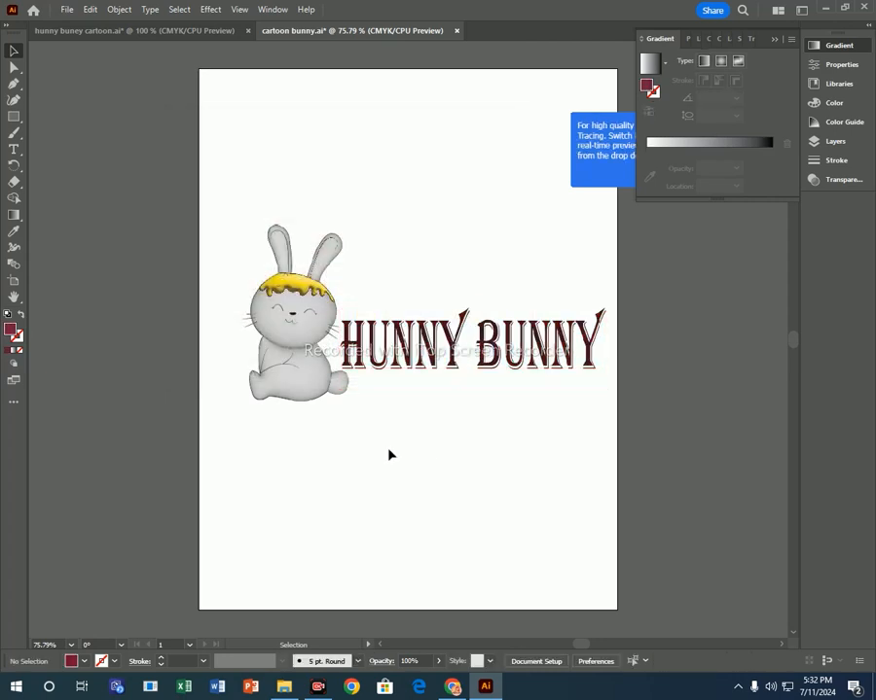
# Set the fill of the "HUNNY BUNNY" text to light orange FFB24D and deselect it
pyautogui.click(442, 366)
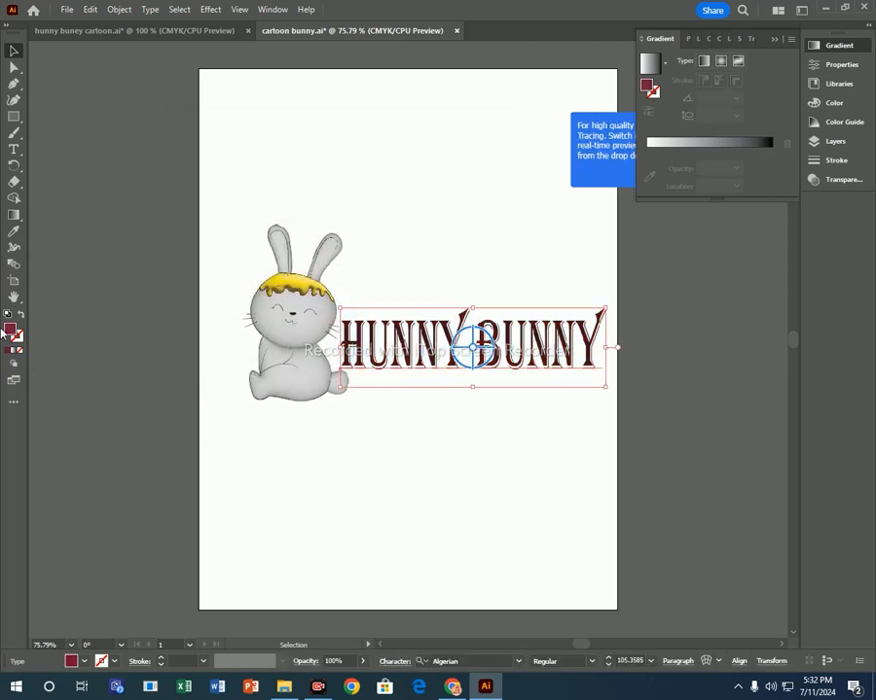
pyautogui.doubleClick(10, 330)
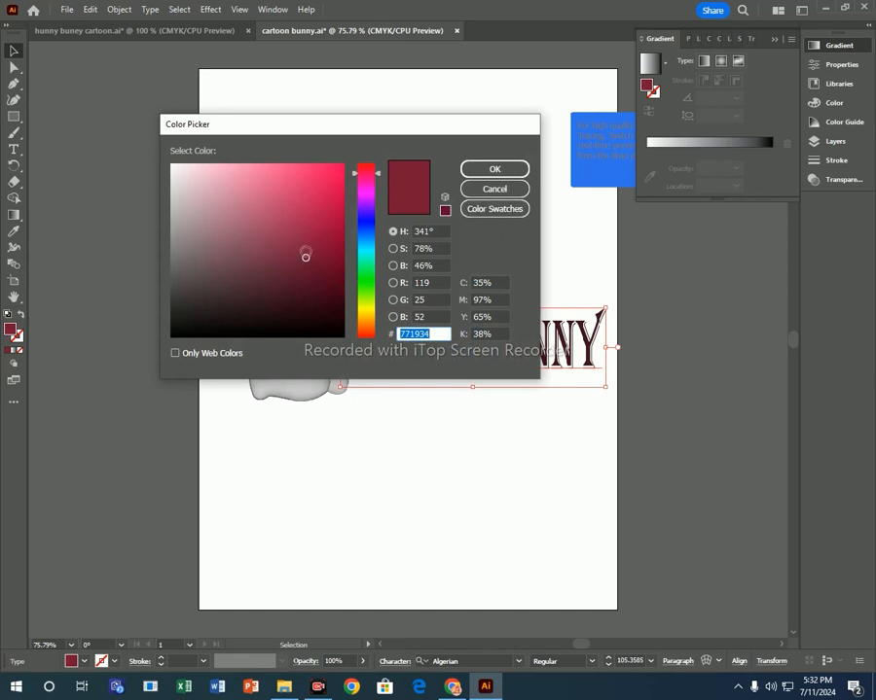
pyautogui.click(369, 322)
pyautogui.moveTo(320, 176)
pyautogui.mouseDown()
pyautogui.moveTo(324, 147)
pyautogui.moveTo(344, 148)
pyautogui.moveTo(292, 149)
pyautogui.mouseUp()
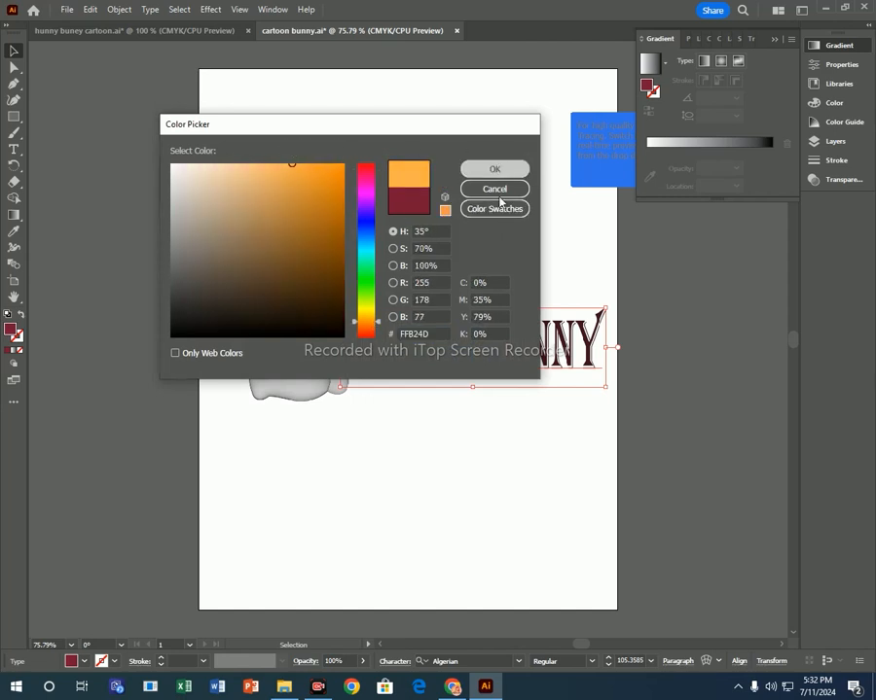
pyautogui.click(494, 169)
pyautogui.click(517, 444)
# Copy the yellow fill and thin black stroke from the bunny's hair onto the "HUNNY BUNNY" text with the Eyedropper
pyautogui.click(548, 363)
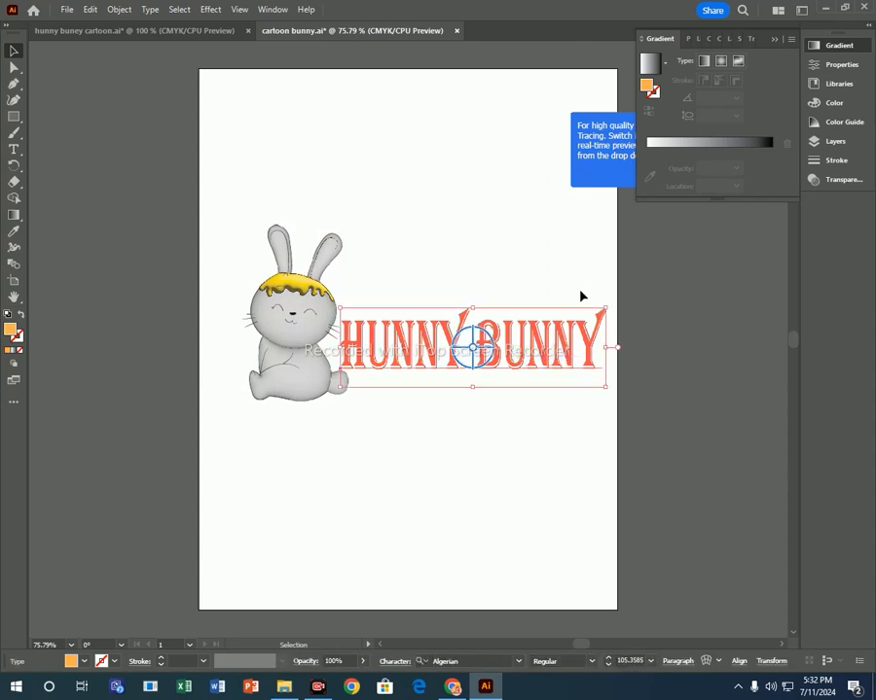
pyautogui.click(14, 231)
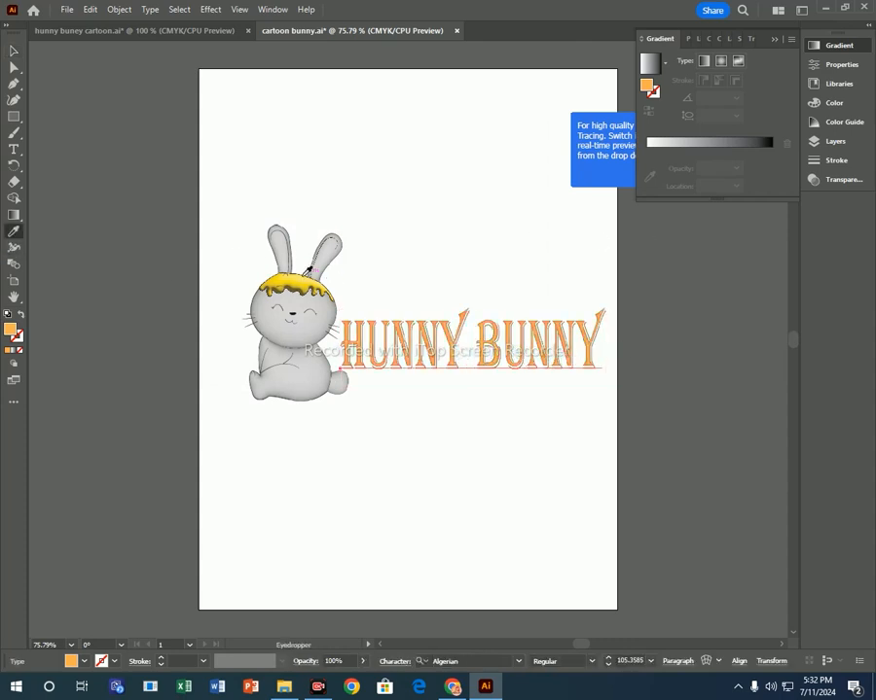
pyautogui.click(304, 282)
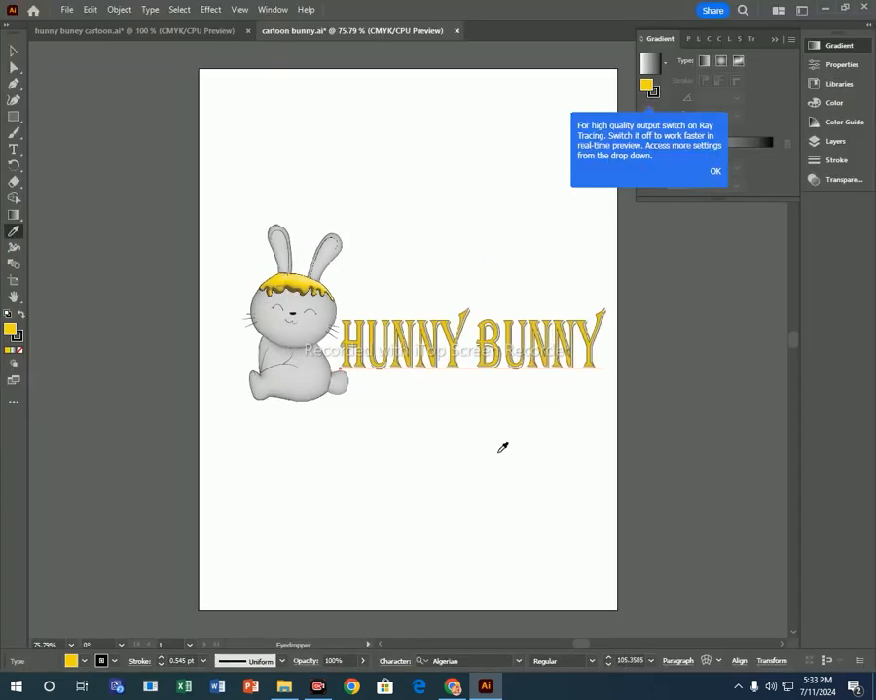
# Shift the "HUNNY BUNNY" text slightly left and down so it sits closer against the bunny, and deselect it
pyautogui.click(14, 49)
pyautogui.click(242, 450)
pyautogui.moveTo(471, 357); pyautogui.dragTo(466, 359)
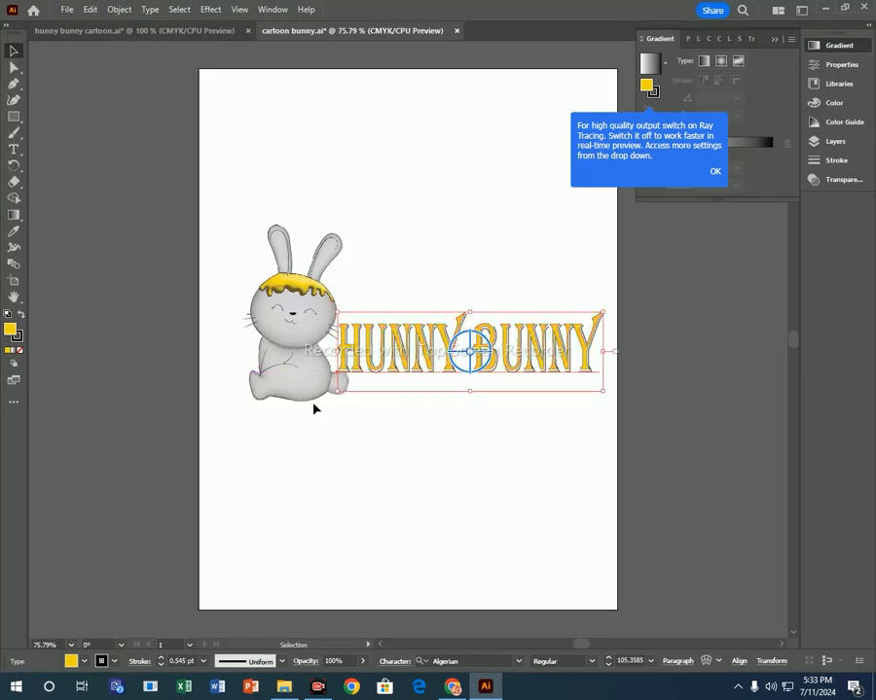
pyautogui.click(138, 360)
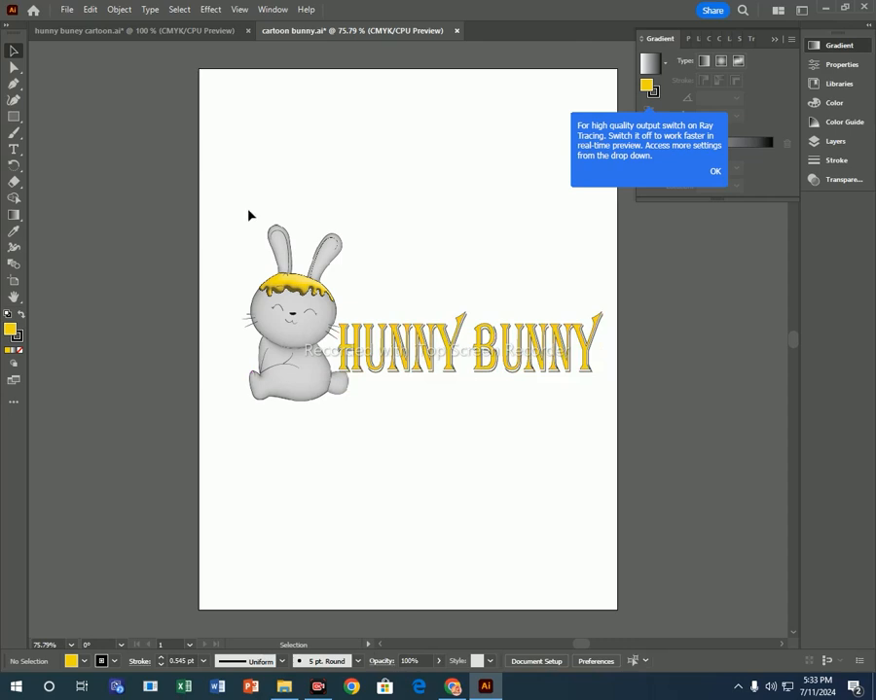
# Unlock Layer 1 and group the bunny with the "HUNNY BUNNY" lettering
pyautogui.moveTo(276, 247); pyautogui.dragTo(613, 450)
pyautogui.click(337, 276)
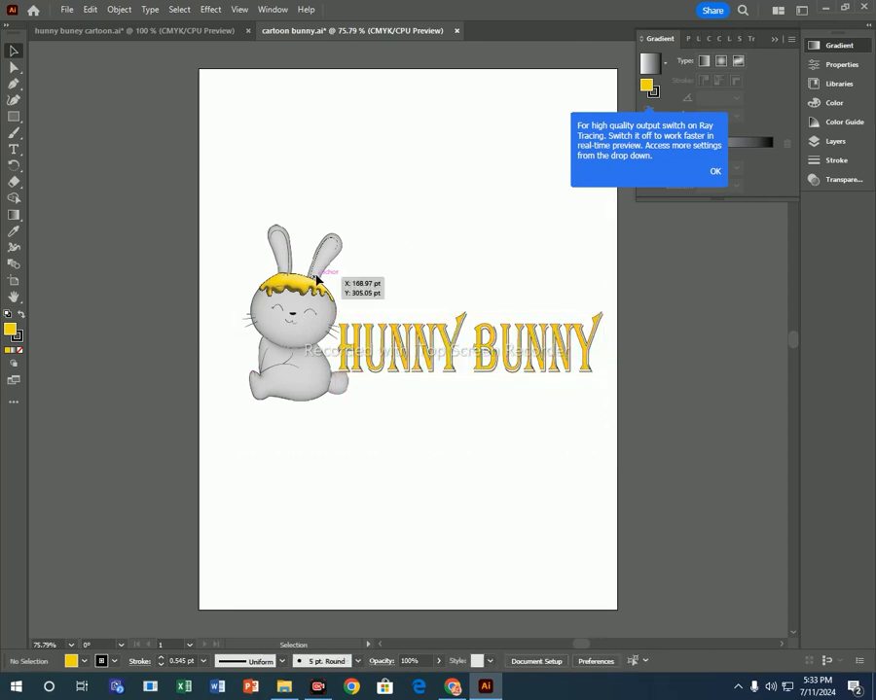
pyautogui.click(849, 143)
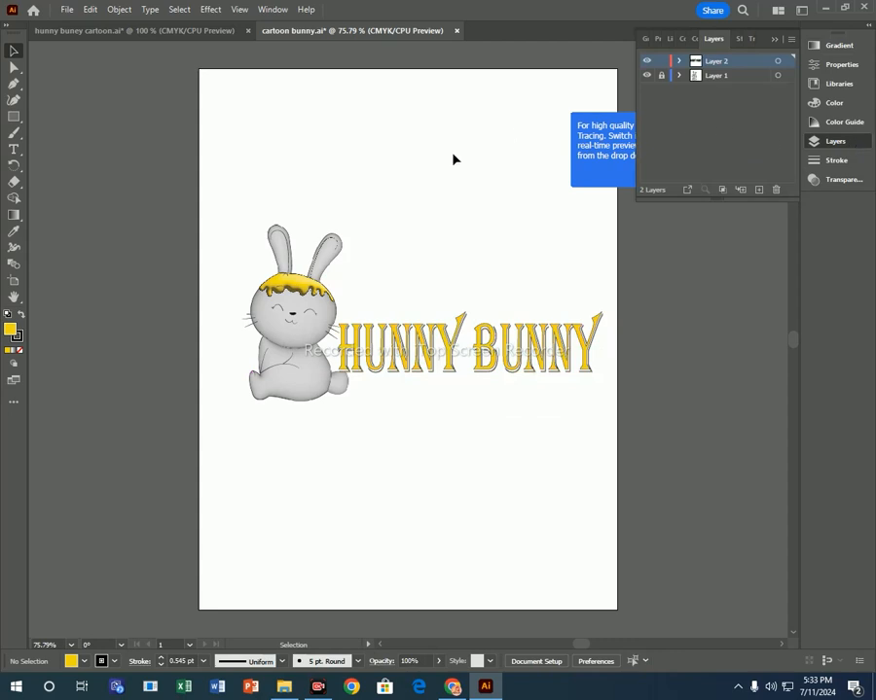
pyautogui.moveTo(243, 220); pyautogui.dragTo(585, 467)
pyautogui.rightClick(414, 382)
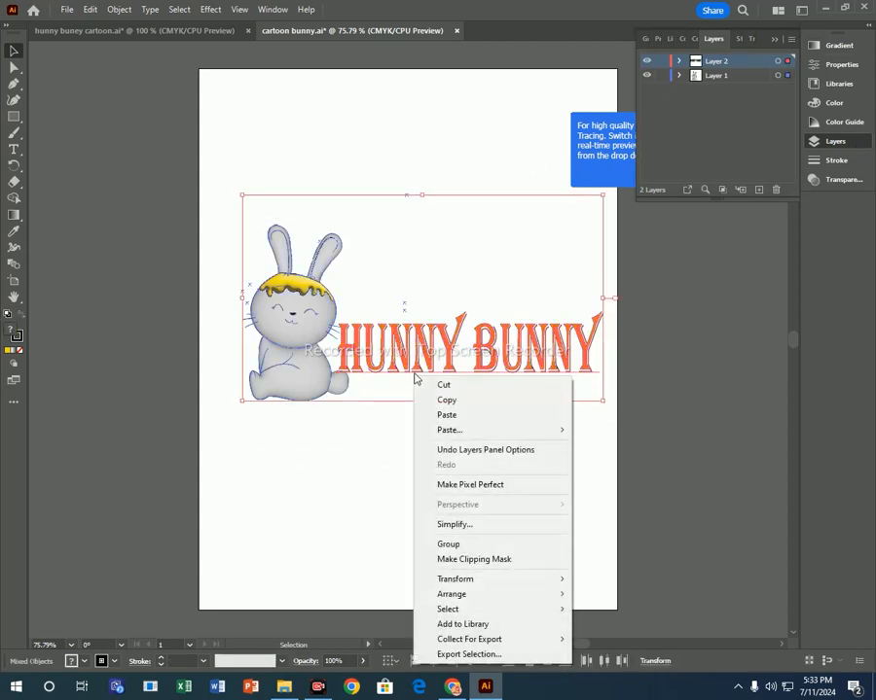
pyautogui.click(450, 543)
pyautogui.click(181, 312)
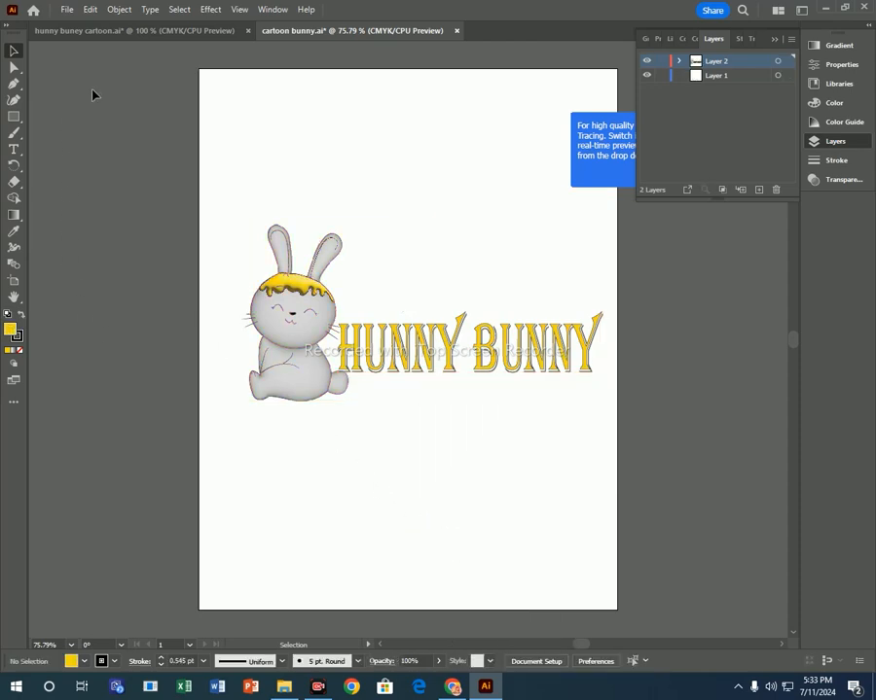
# Save the document under the new name "nunny bunny cartoon logo design" as an Adobe Illustrator file, keeping the Illustrator 2020 options
pyautogui.click(70, 10)
pyautogui.click(132, 149)
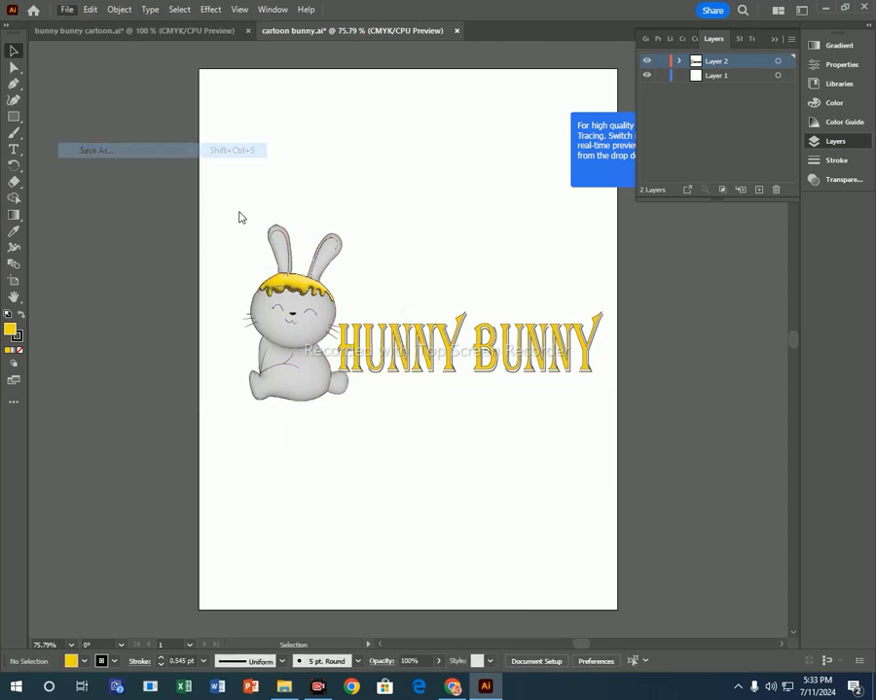
pyautogui.click(227, 256)
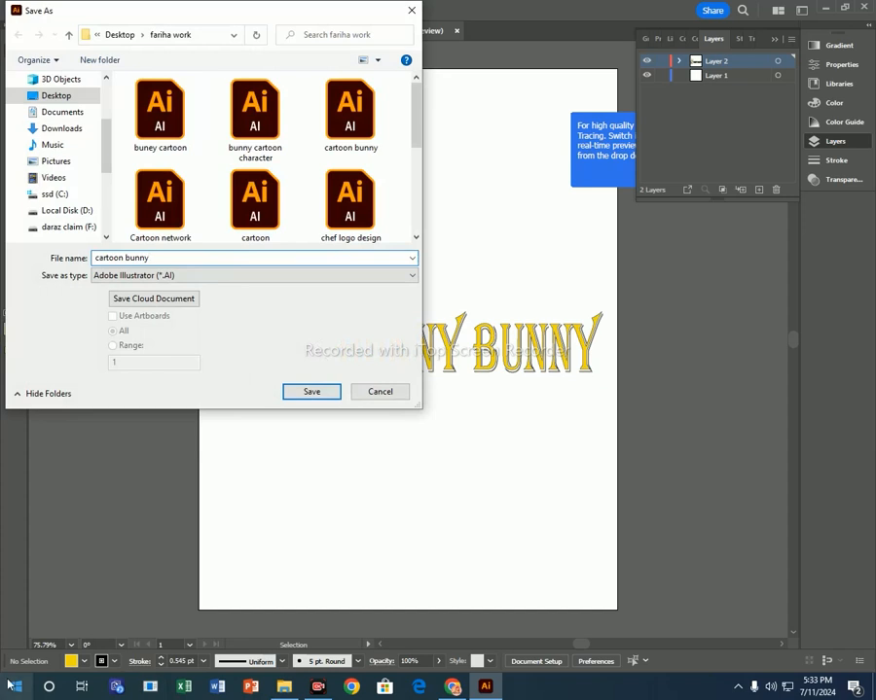
pyautogui.press('BackSpace')
pyautogui.press('BackSpace')
pyautogui.press('BackSpace')
pyautogui.press('BackSpace')
pyautogui.press('BackSpace')
pyautogui.press('BackSpace')
pyautogui.press('BackSpace')
pyautogui.press('BackSpace')
pyautogui.press('BackSpace')
pyautogui.press('BackSpace')
pyautogui.press('BackSpace')
pyautogui.press('BackSpace')
pyautogui.press('BackSpace')
pyautogui.write('nunny')
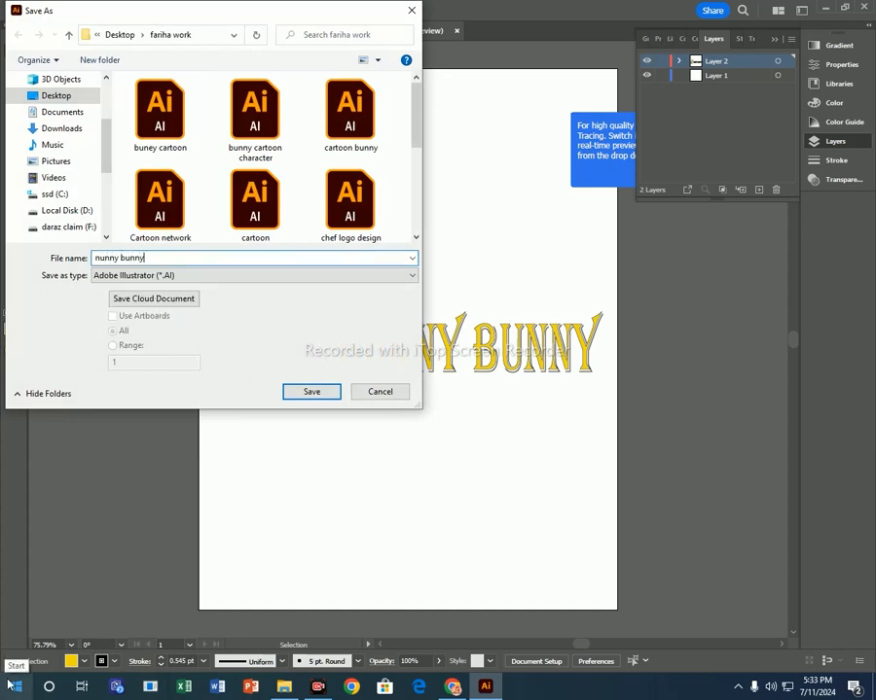
pyautogui.write(' bunny cartoon logo de')
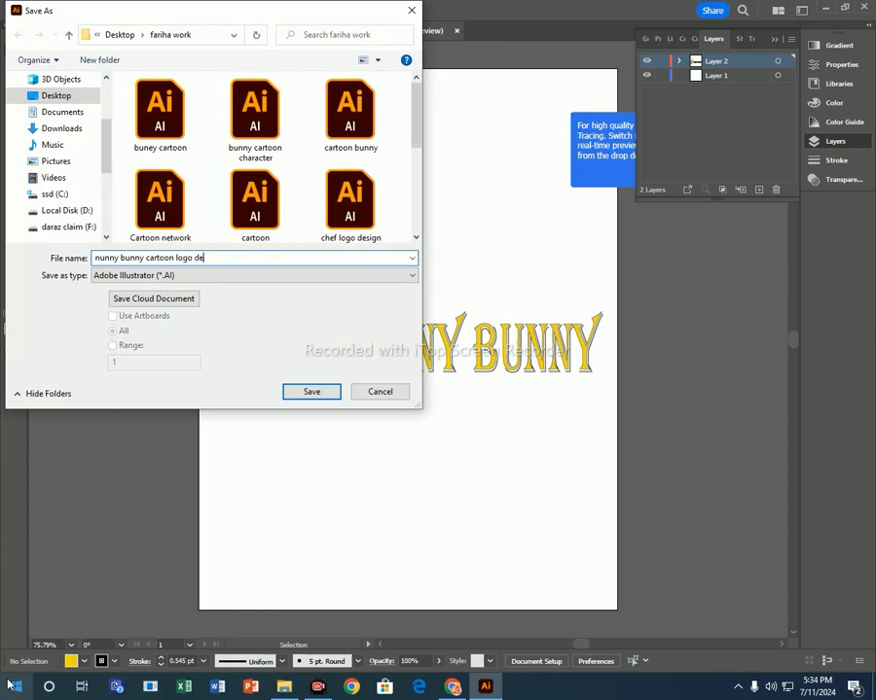
pyautogui.write('sign')
pyautogui.press('Return')
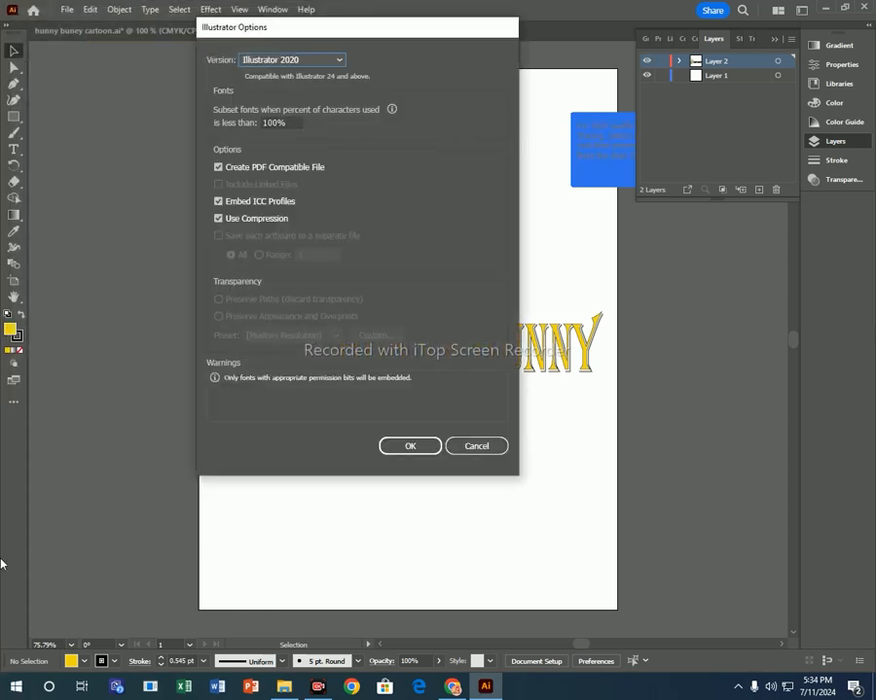
pyautogui.click(387, 449)
# Try to start another Save As and a Save a Copy of the logo document
pyautogui.click(68, 10)
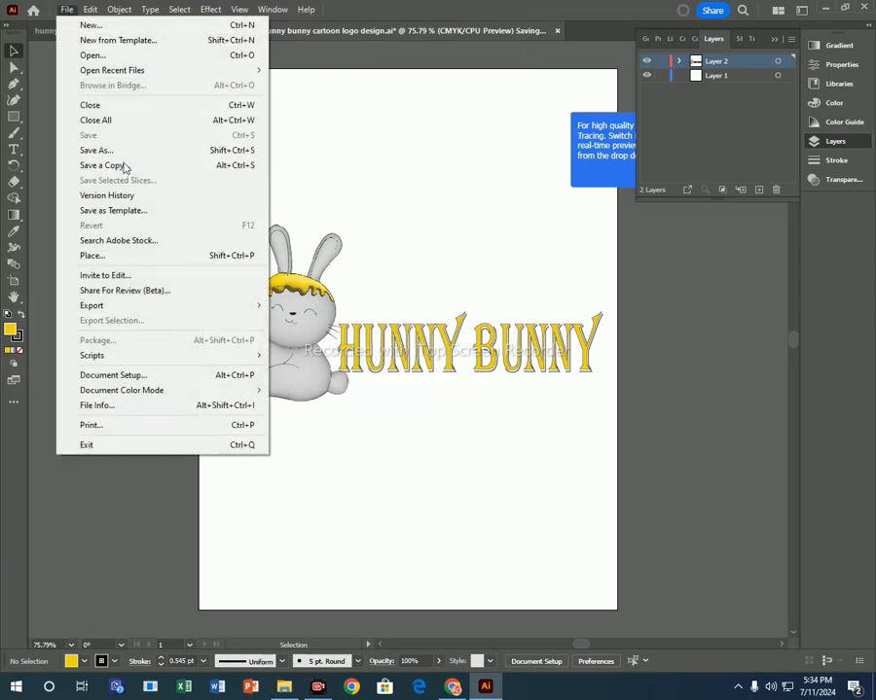
pyautogui.click(98, 149)
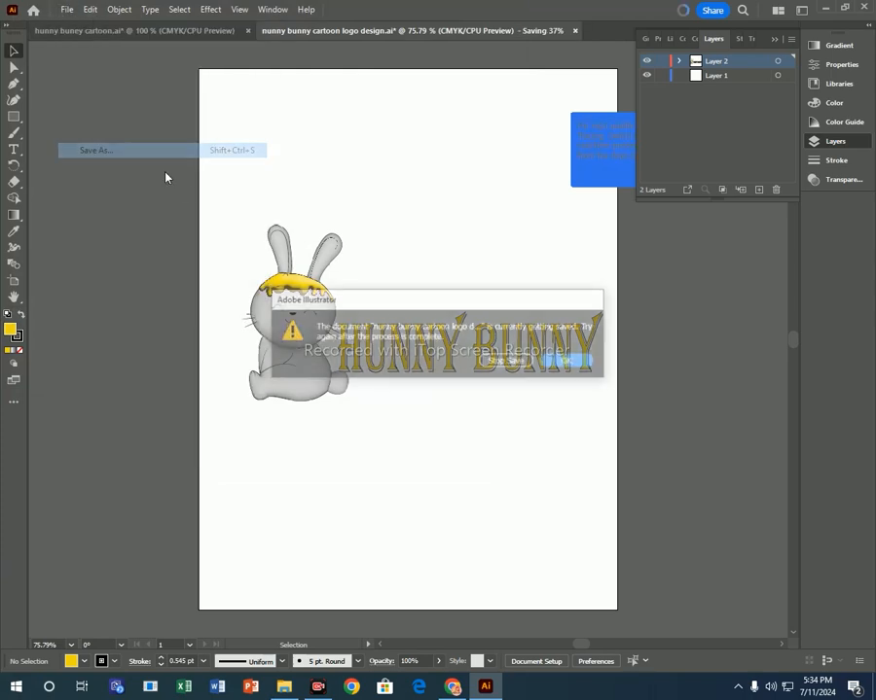
pyautogui.click(567, 362)
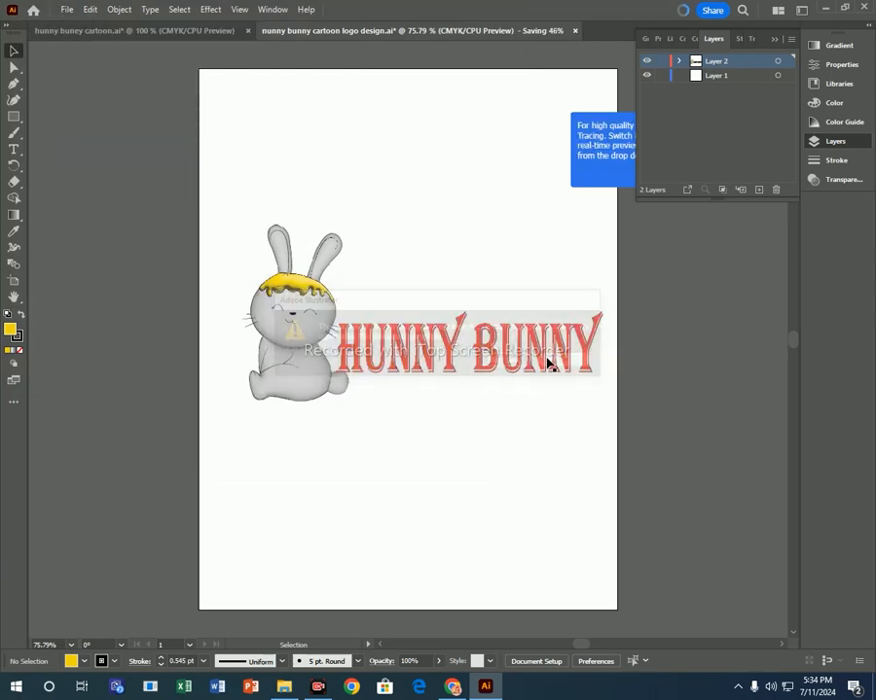
pyautogui.click(66, 10)
pyautogui.click(118, 151)
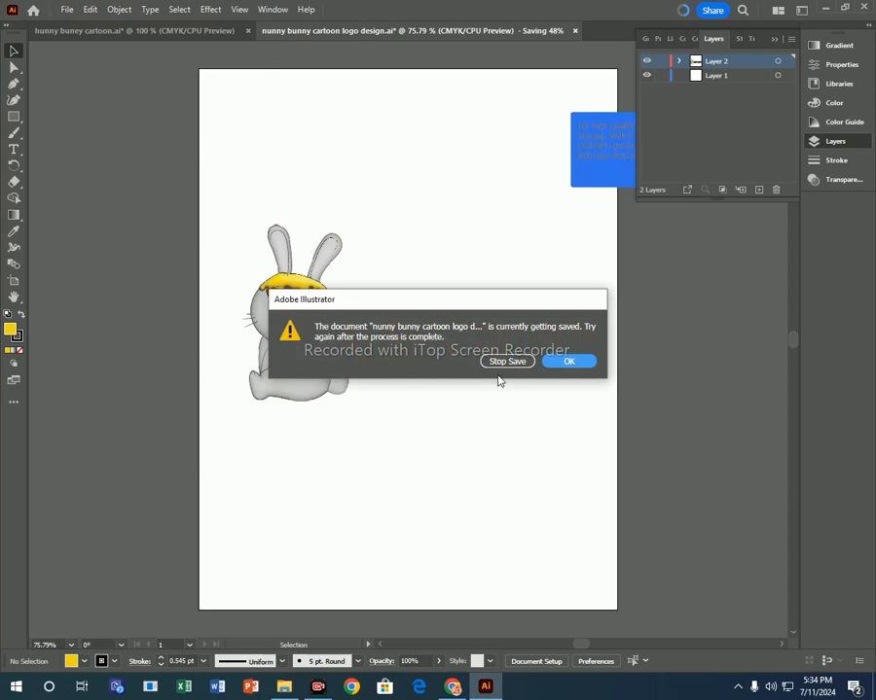
pyautogui.click(568, 362)
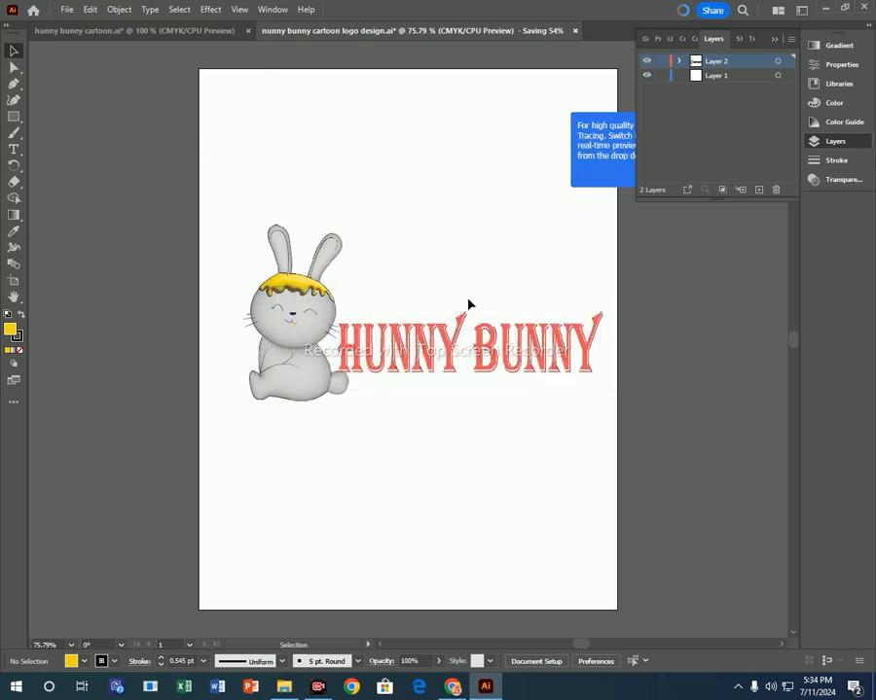
pyautogui.click(66, 9)
pyautogui.click(139, 165)
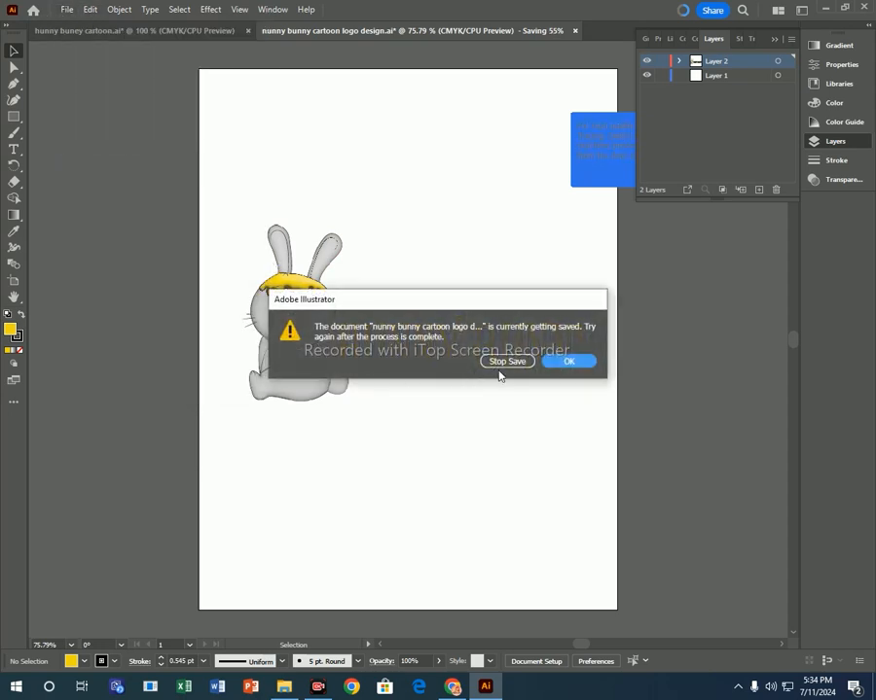
pyautogui.click(568, 362)
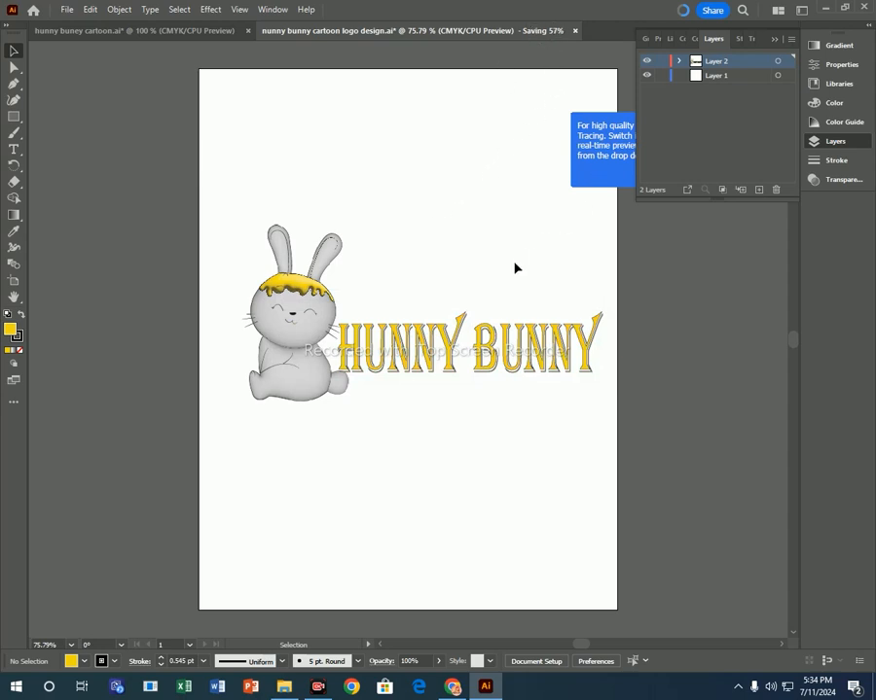
# Collapse the layers display and dismiss the Ray Tracing tip to clear the view of the finished logo
pyautogui.click(775, 38)
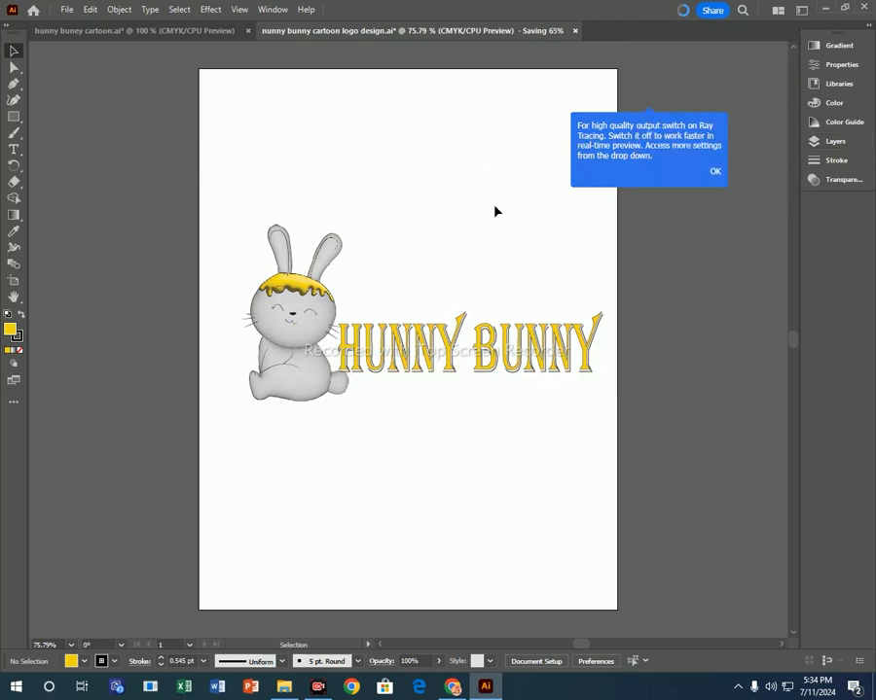
pyautogui.click(715, 172)
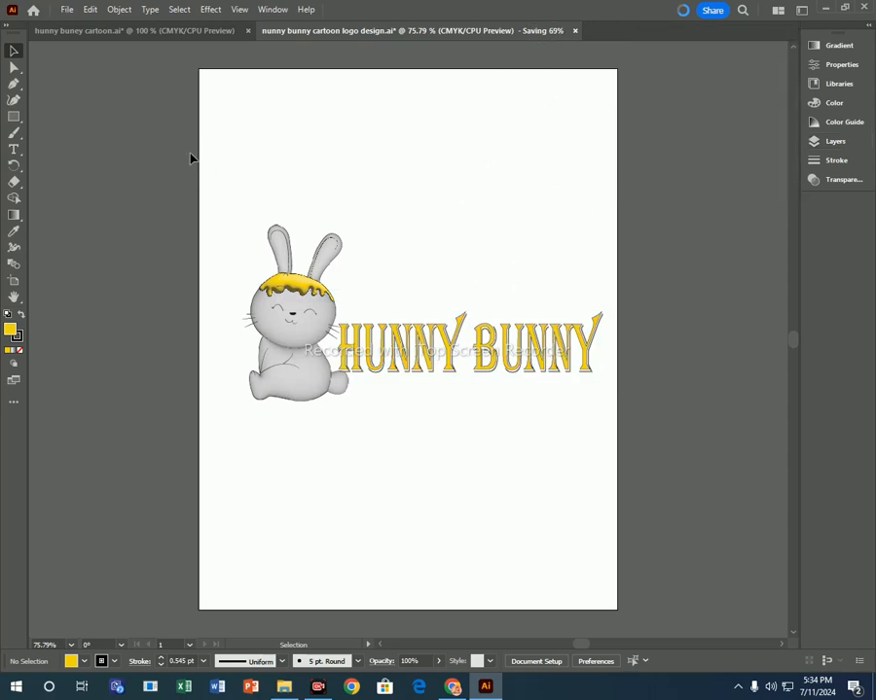